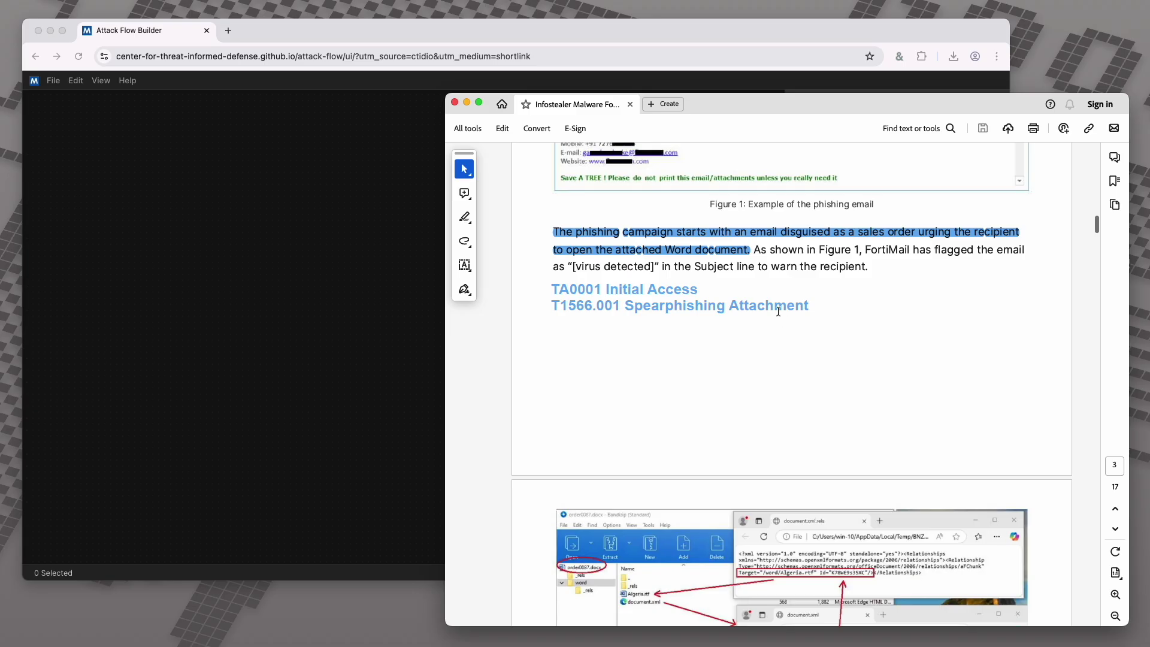
Name the flow 'FormBook Spread via Phishing' from the report title on one line, then scroll to the intro
{"action": "scroll", "coordinate": [785, 298], "scroll_direction": "up", "scroll_amount": 20}
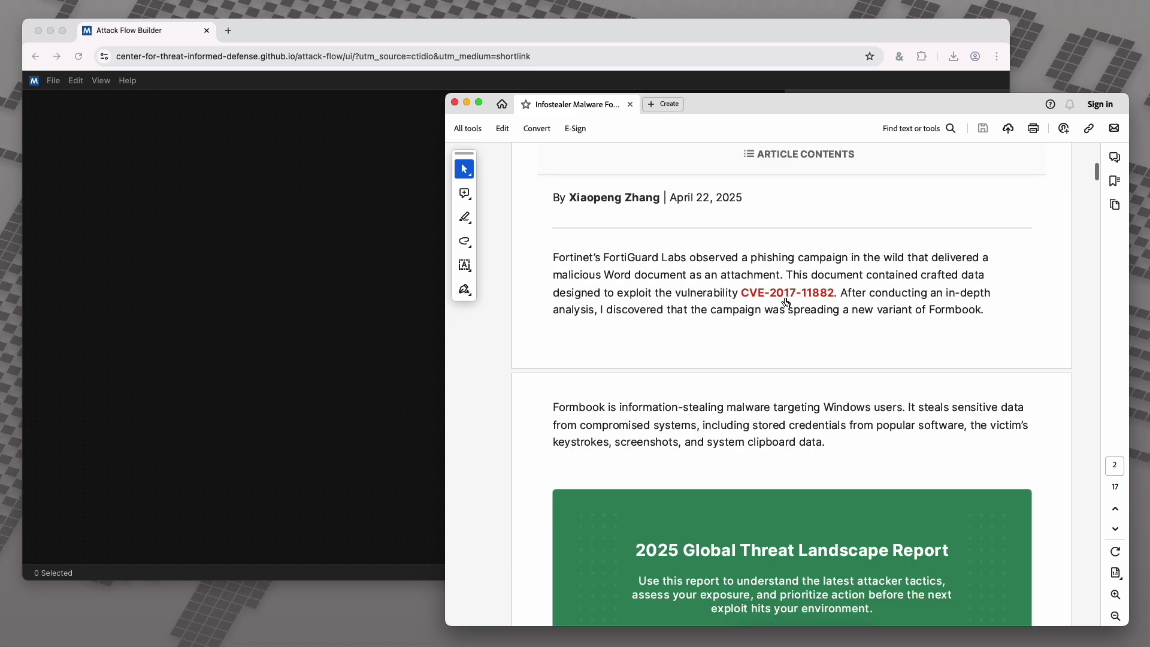
{"action": "scroll", "coordinate": [787, 301], "scroll_direction": "up", "scroll_amount": 3}
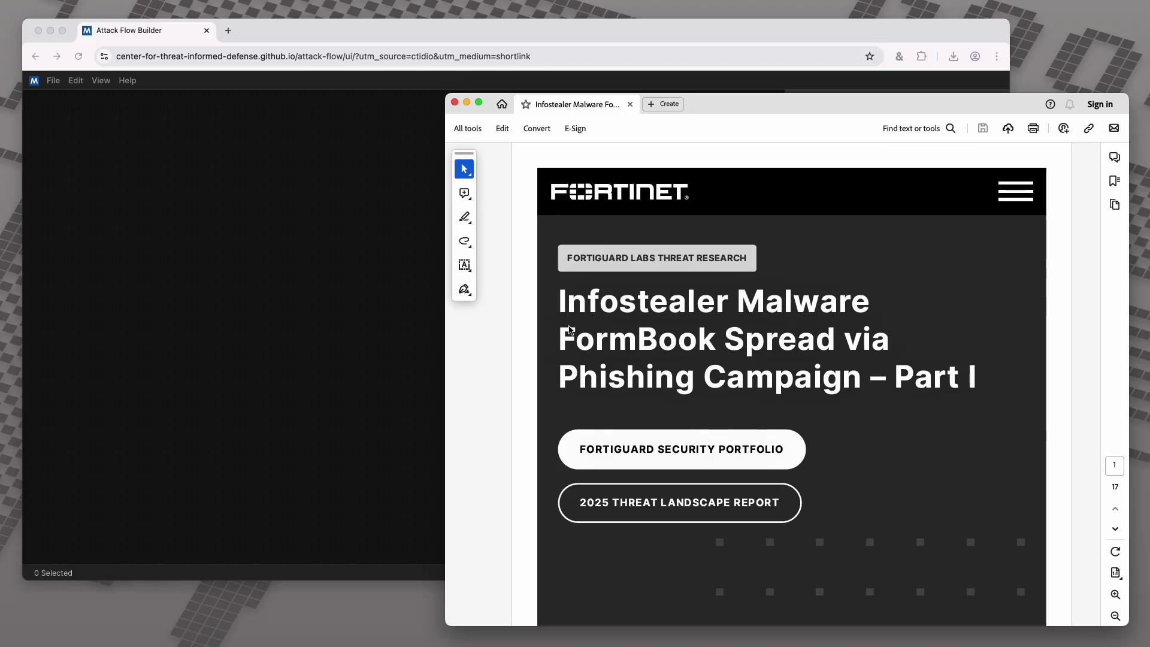
{"action": "left_click_drag", "start_coordinate": [560, 337], "coordinate": [695, 374]}
{"action": "key", "text": "super+c"}
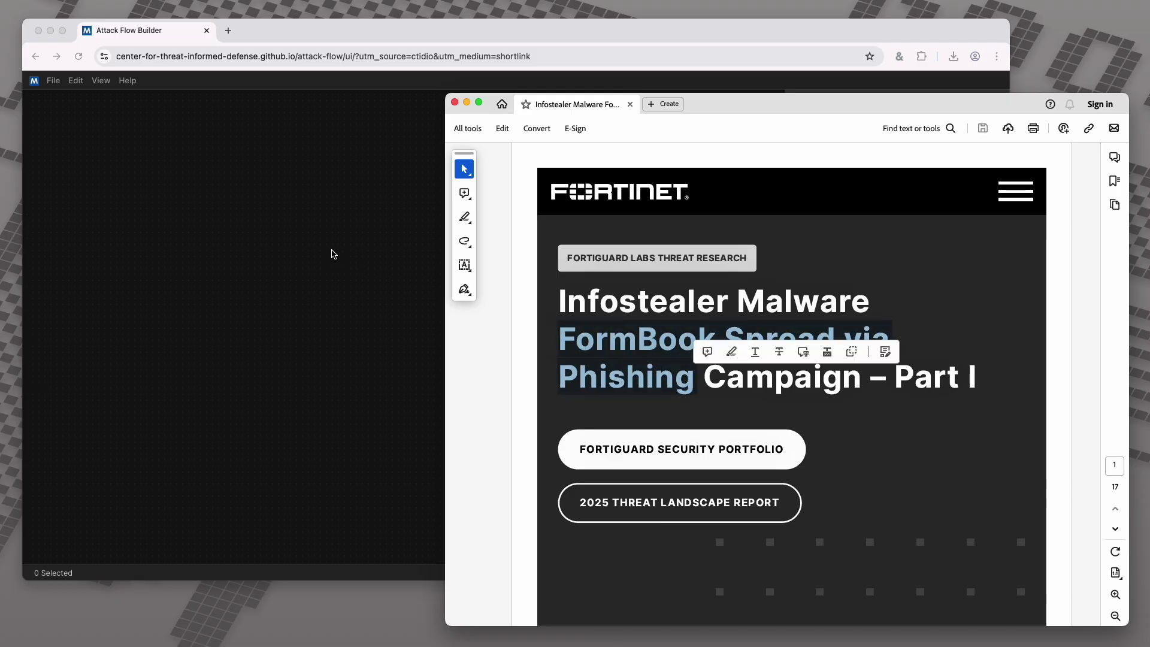
{"action": "left_click", "coordinate": [333, 251]}
{"action": "triple_click", "coordinate": [864, 141]}
{"action": "key", "text": "super+v"}
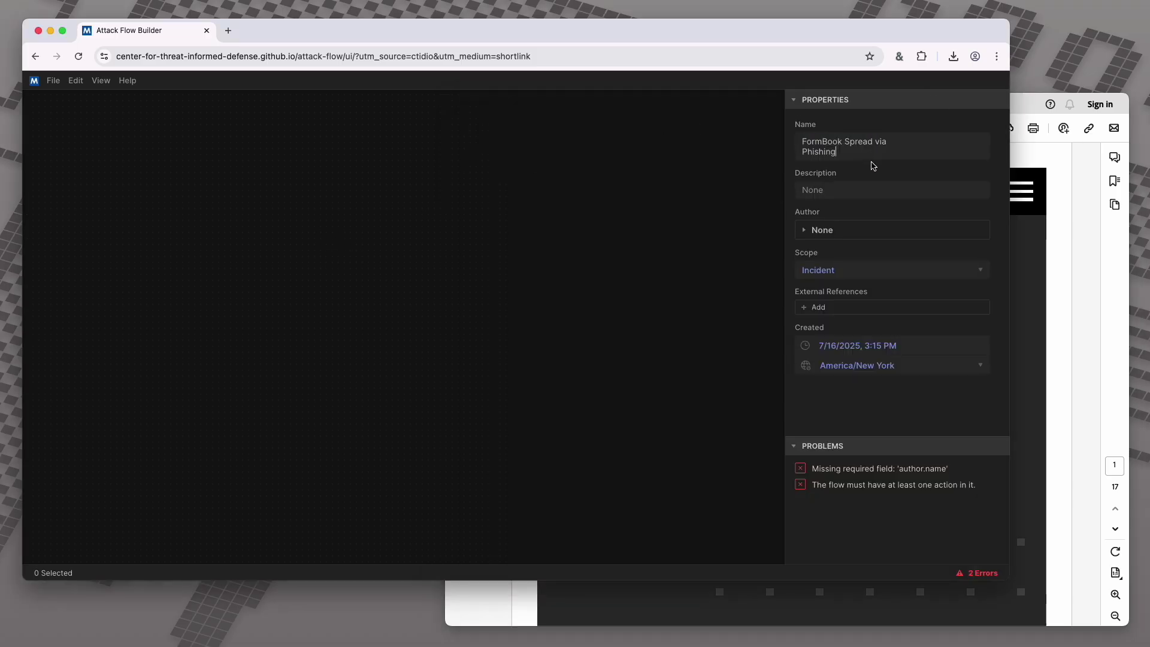
{"action": "left_click", "coordinate": [803, 152]}
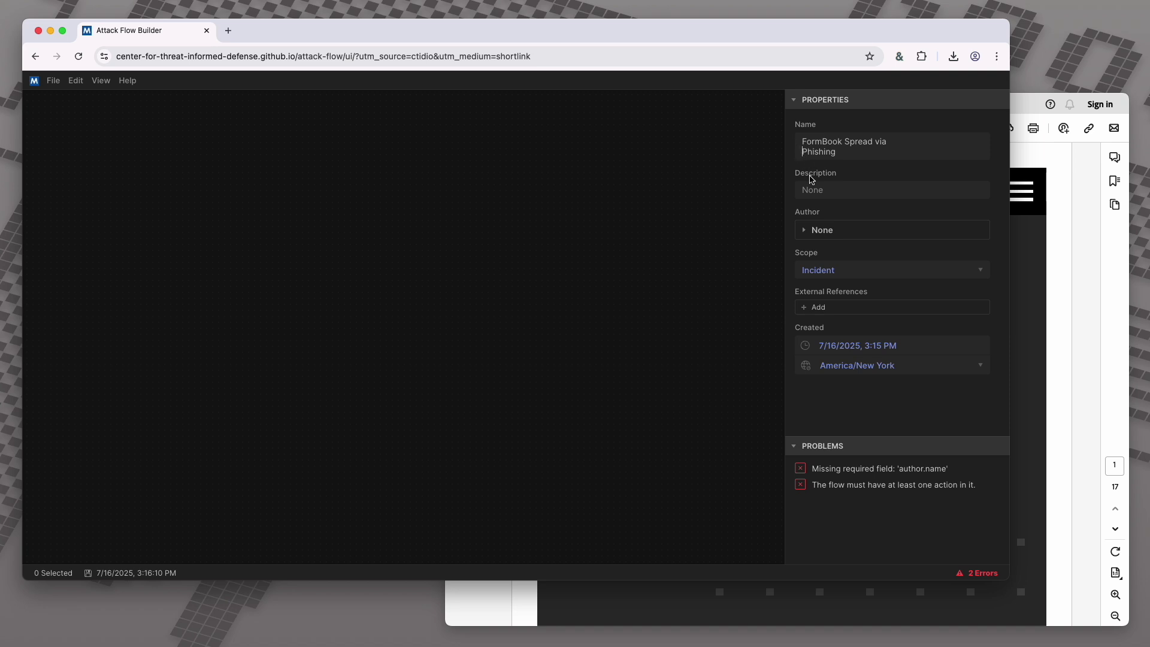
{"action": "key", "text": "BackSpace"}
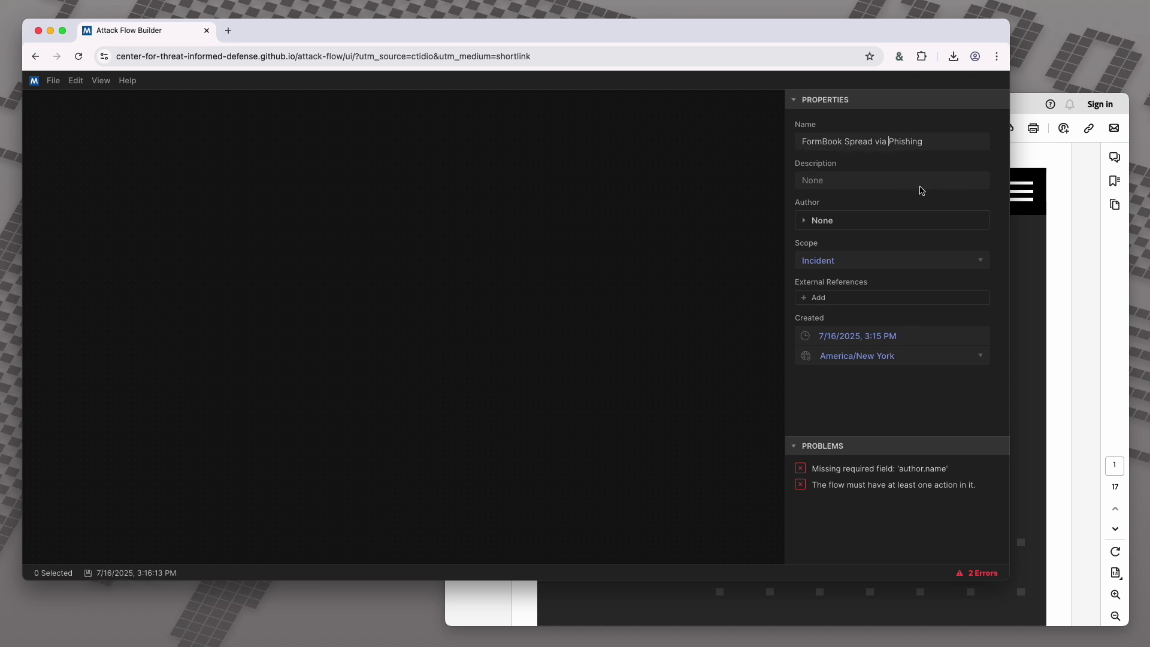
{"action": "left_click", "coordinate": [1030, 297]}
{"action": "scroll", "coordinate": [769, 310], "scroll_direction": "down", "scroll_amount": 10}
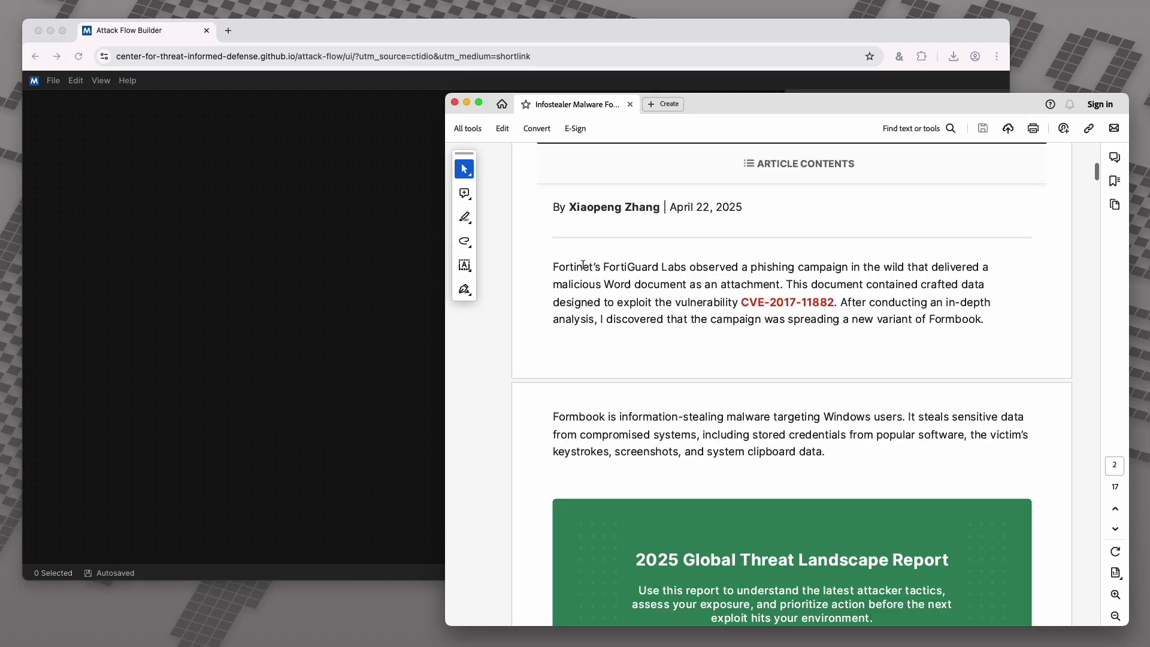
Paste the report's FortiGuard introductory paragraph as the flow description
{"action": "left_click_drag", "start_coordinate": [550, 266], "coordinate": [983, 310]}
{"action": "key", "text": "super+c"}
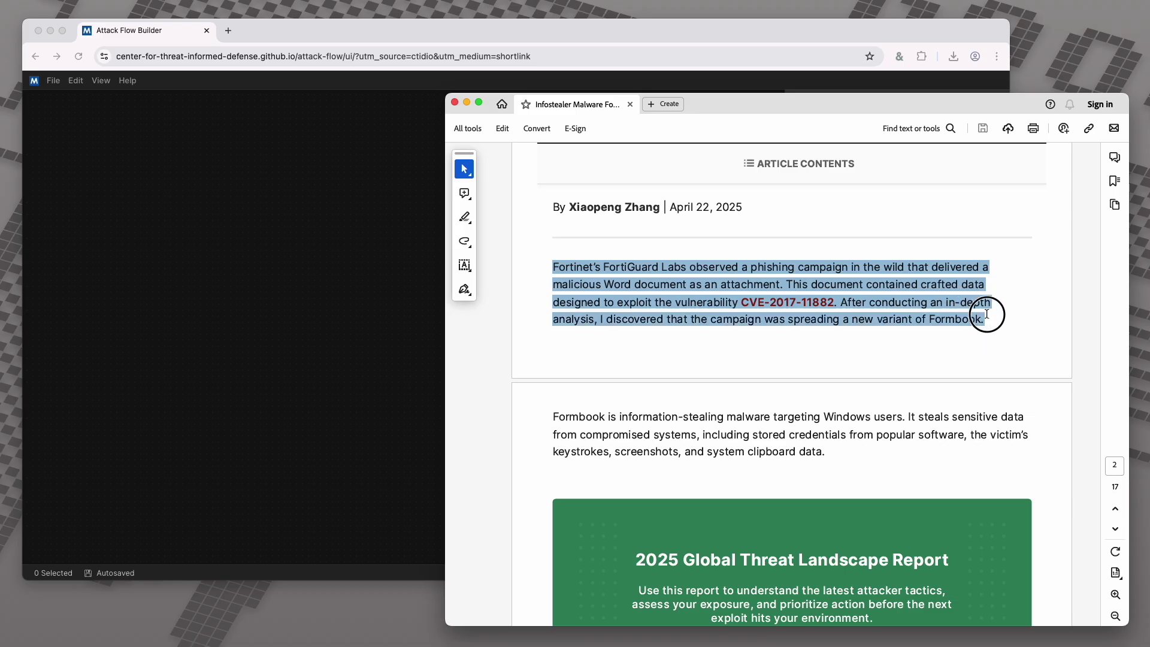
{"action": "left_click", "coordinate": [398, 113]}
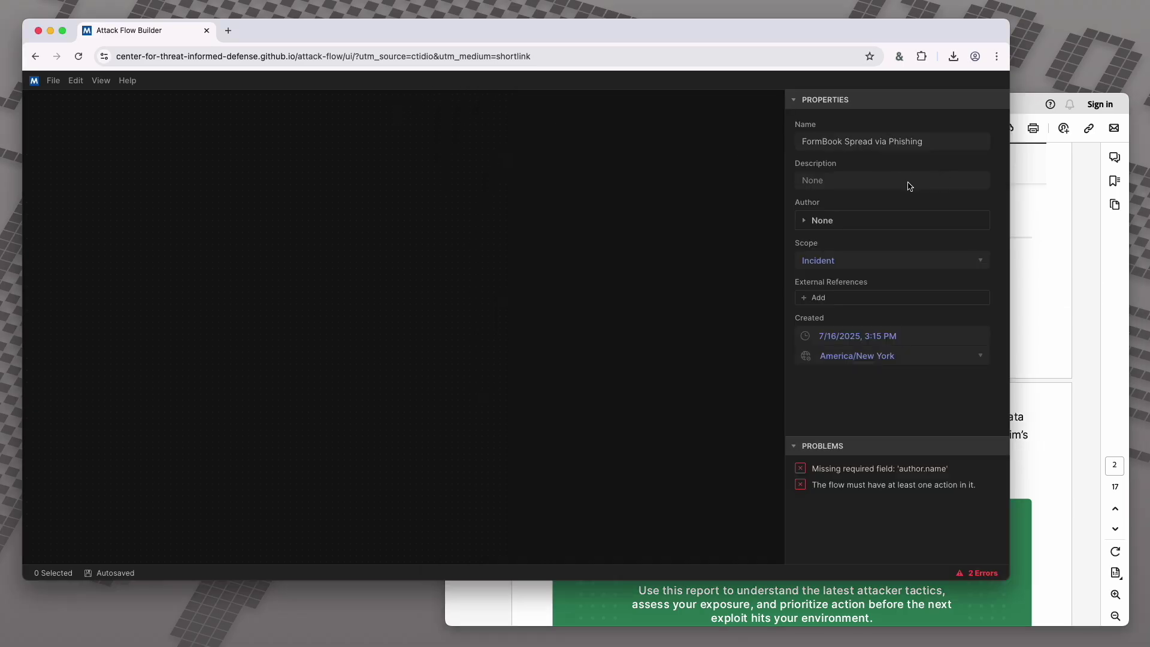
{"action": "key", "text": "super+v"}
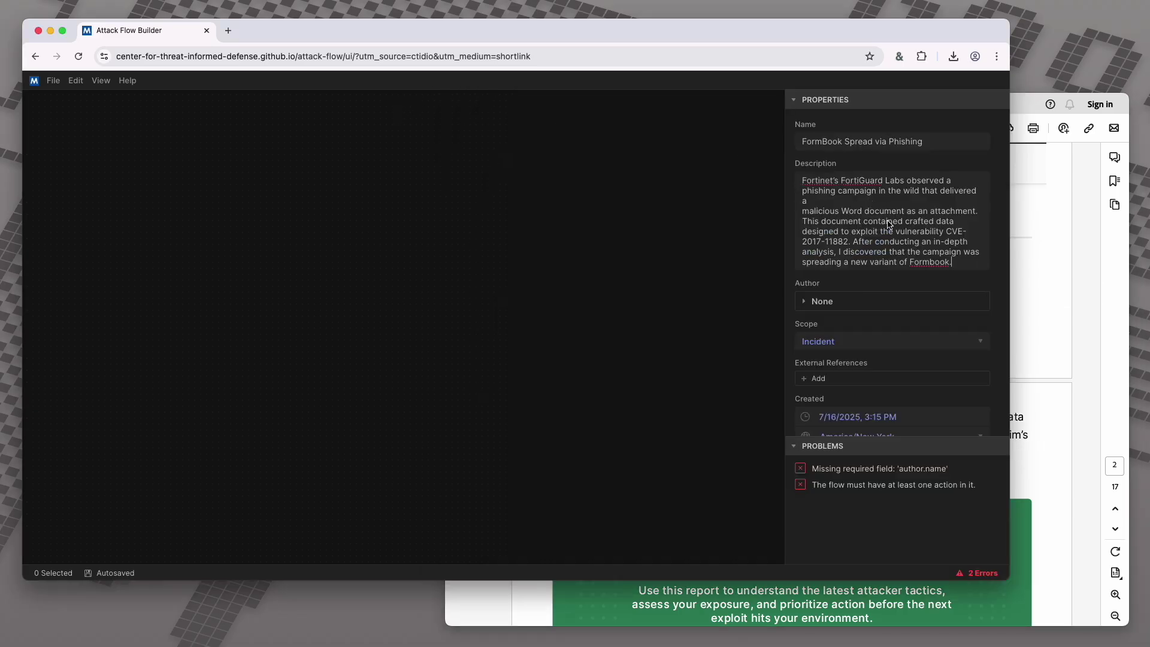
Record an Individual author with the author's name and contact e-mail
{"action": "left_click", "coordinate": [821, 301]}
{"action": "scroll", "coordinate": [858, 304], "scroll_direction": "down", "scroll_amount": 2}
{"action": "left_click", "coordinate": [858, 307]}
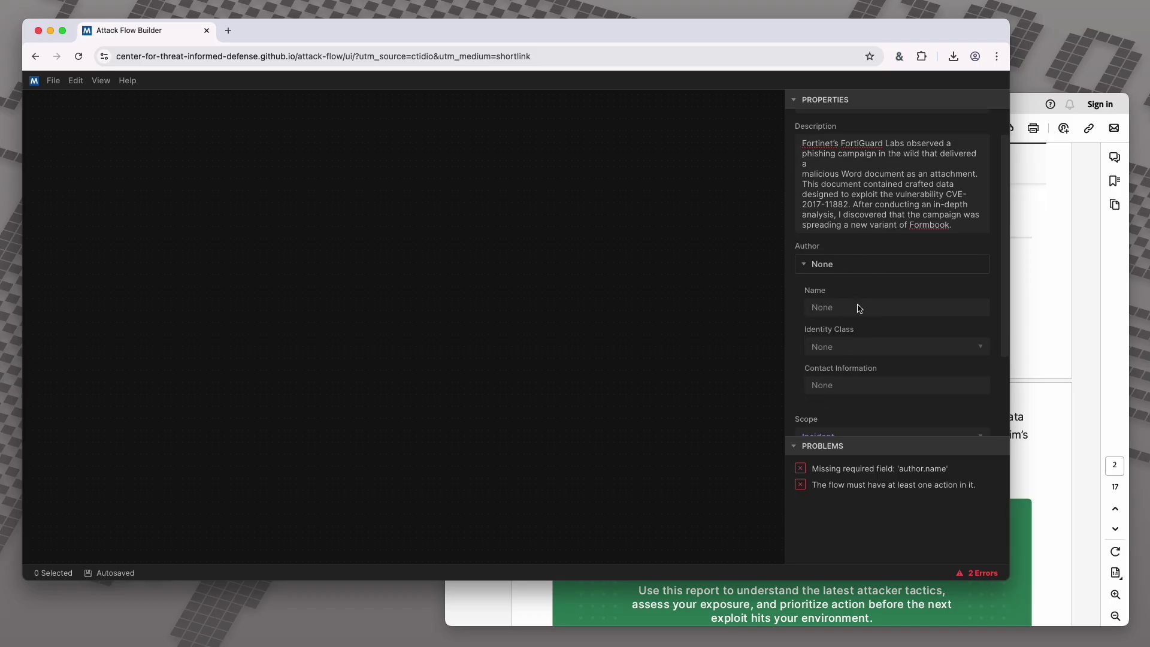
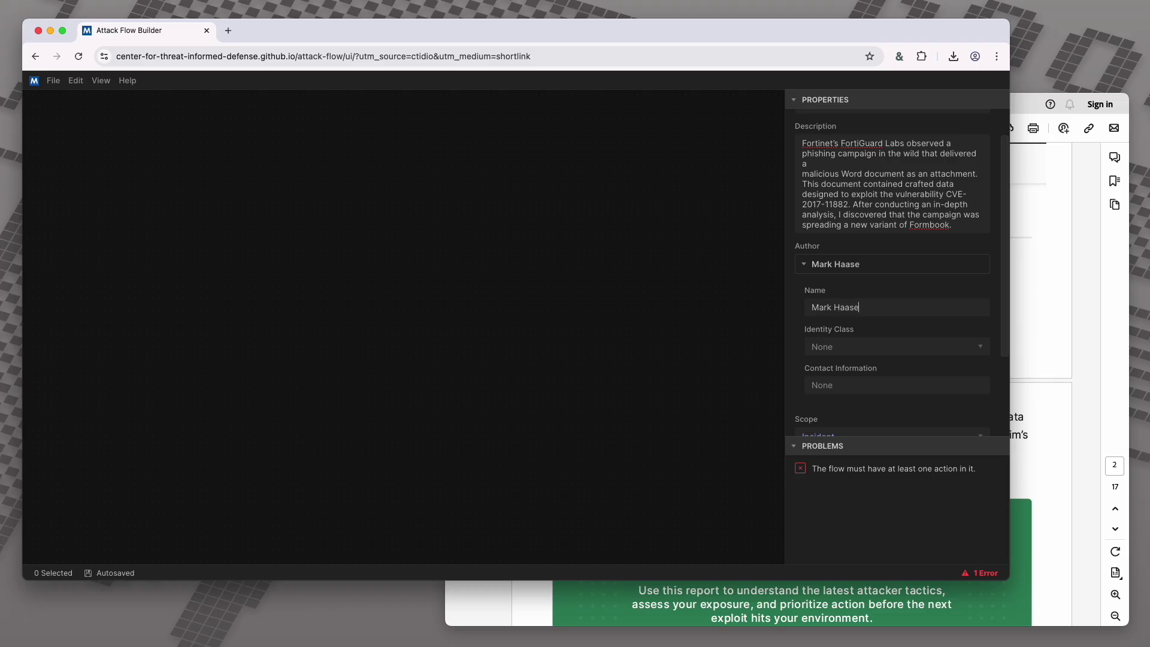
{"action": "left_click", "coordinate": [893, 349]}
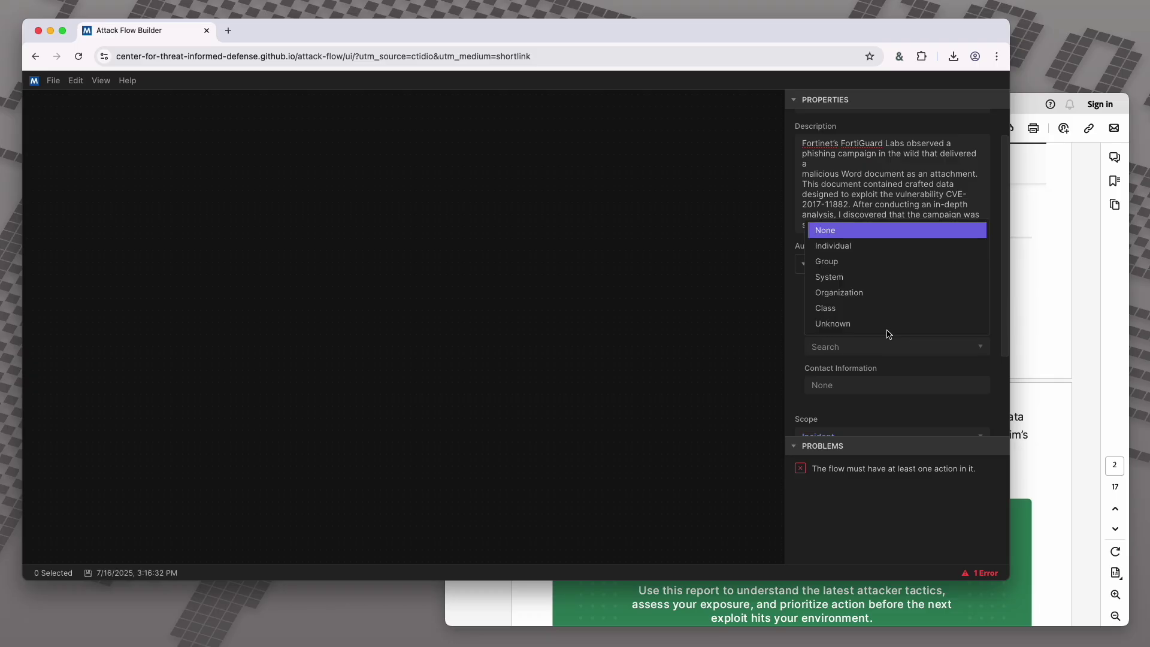
{"action": "left_click", "coordinate": [878, 246]}
{"action": "left_click", "coordinate": [856, 385]}
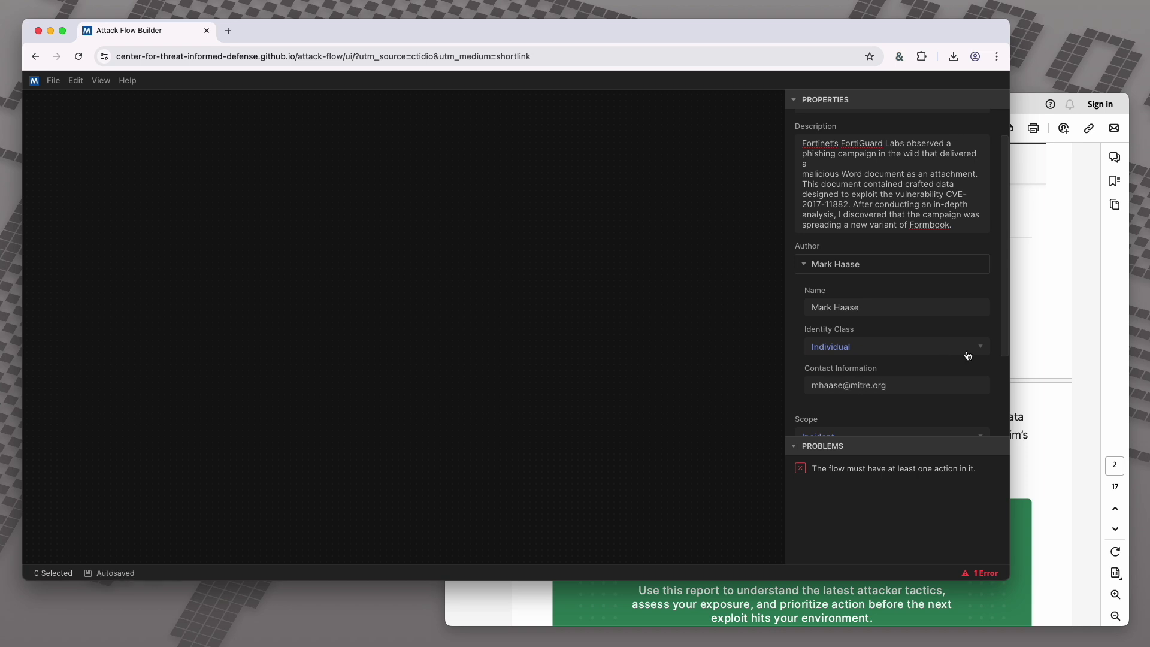
{"action": "scroll", "coordinate": [966, 305], "scroll_direction": "down", "scroll_amount": 5}
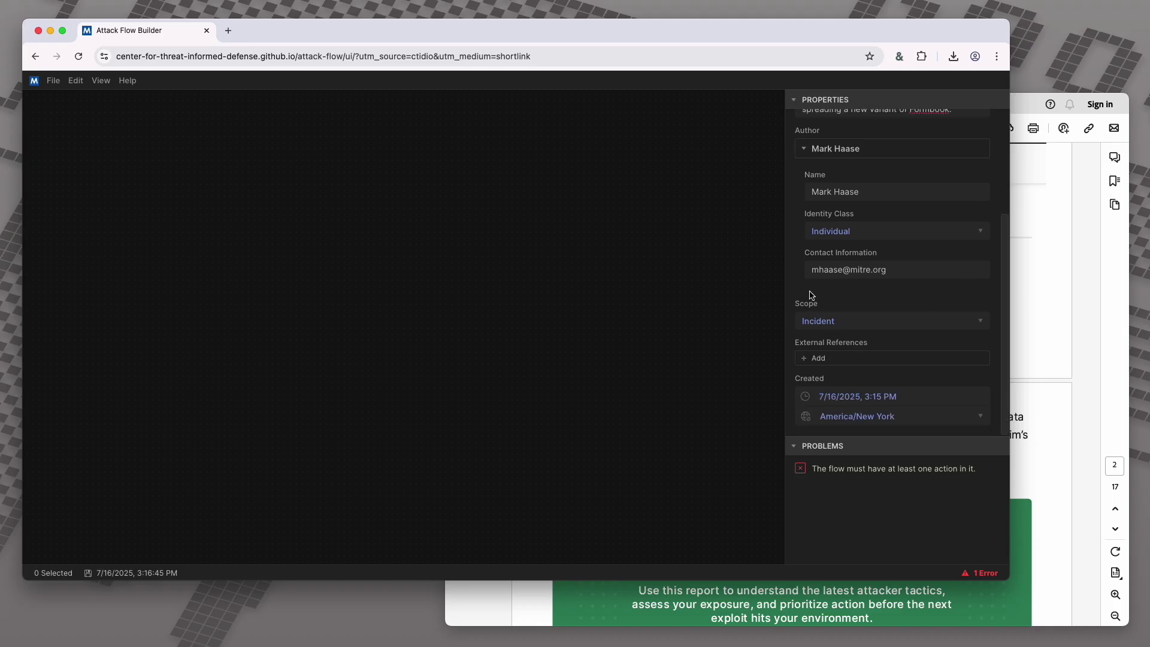
{"action": "left_click", "coordinate": [806, 153]}
Set the flow's scope to Campaign
{"action": "left_click", "coordinate": [839, 321]}
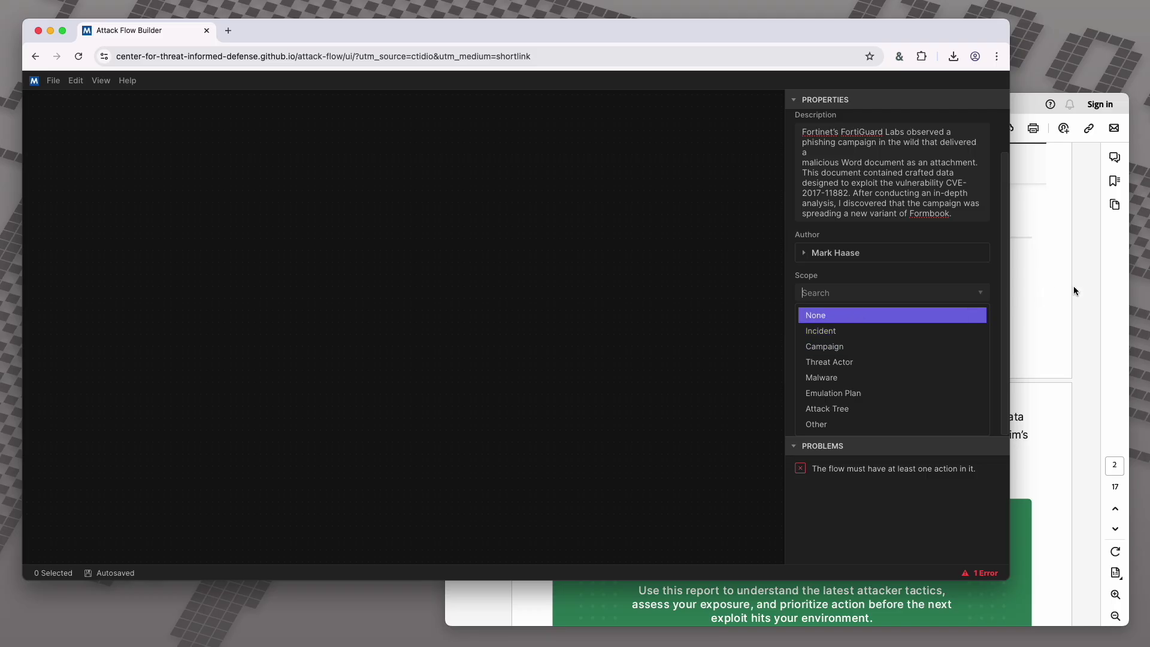
{"action": "left_click", "coordinate": [1036, 323]}
{"action": "scroll", "coordinate": [965, 325], "scroll_direction": "up", "scroll_amount": 10}
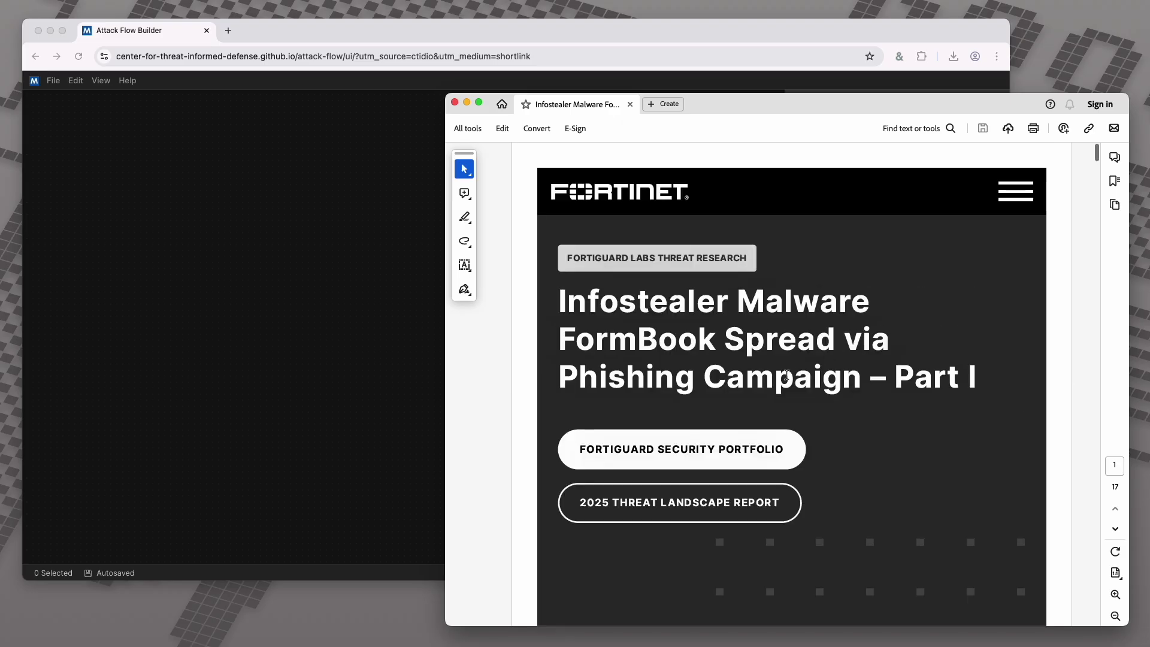
{"action": "double_click", "coordinate": [784, 377]}
{"action": "left_click", "coordinate": [624, 43]}
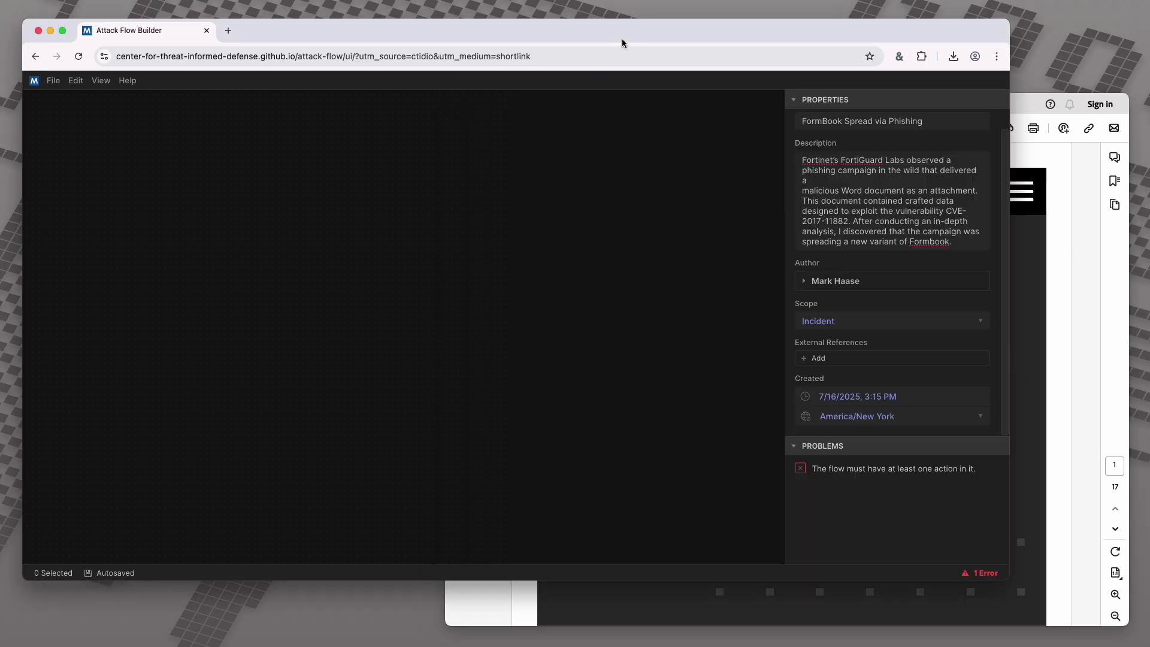
{"action": "left_click", "coordinate": [882, 324]}
{"action": "left_click", "coordinate": [893, 220]}
Add an empty external reference and select the full report title in the PDF
{"action": "left_click", "coordinate": [837, 362]}
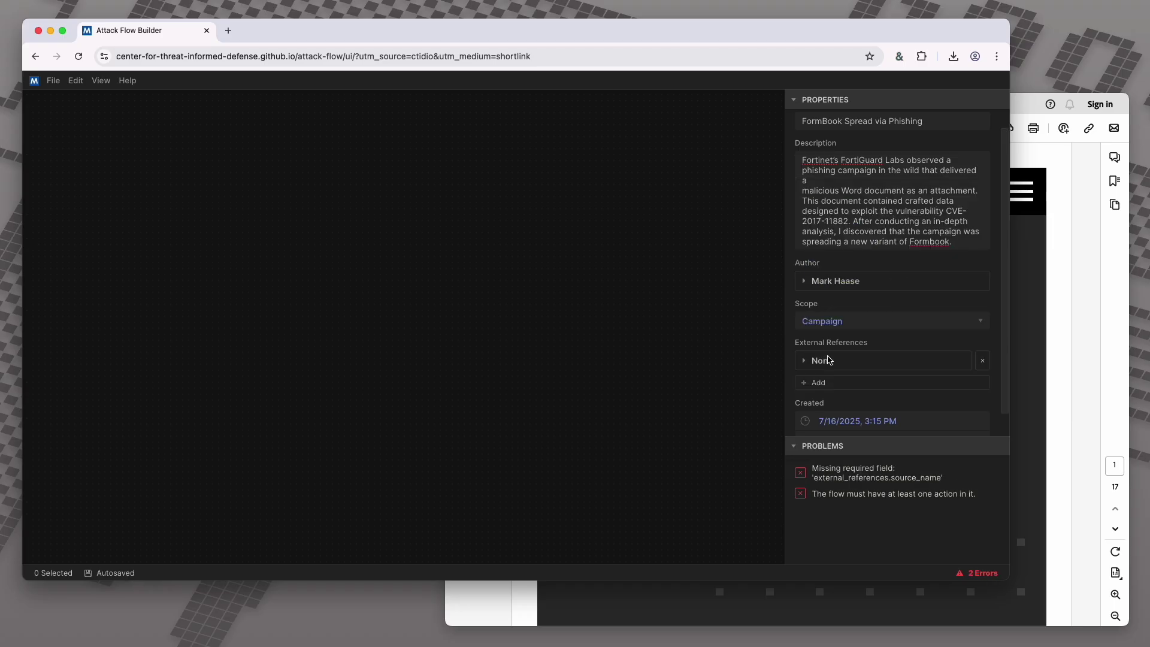
{"action": "scroll", "coordinate": [863, 331], "scroll_direction": "down", "scroll_amount": 1}
{"action": "left_click", "coordinate": [805, 336]}
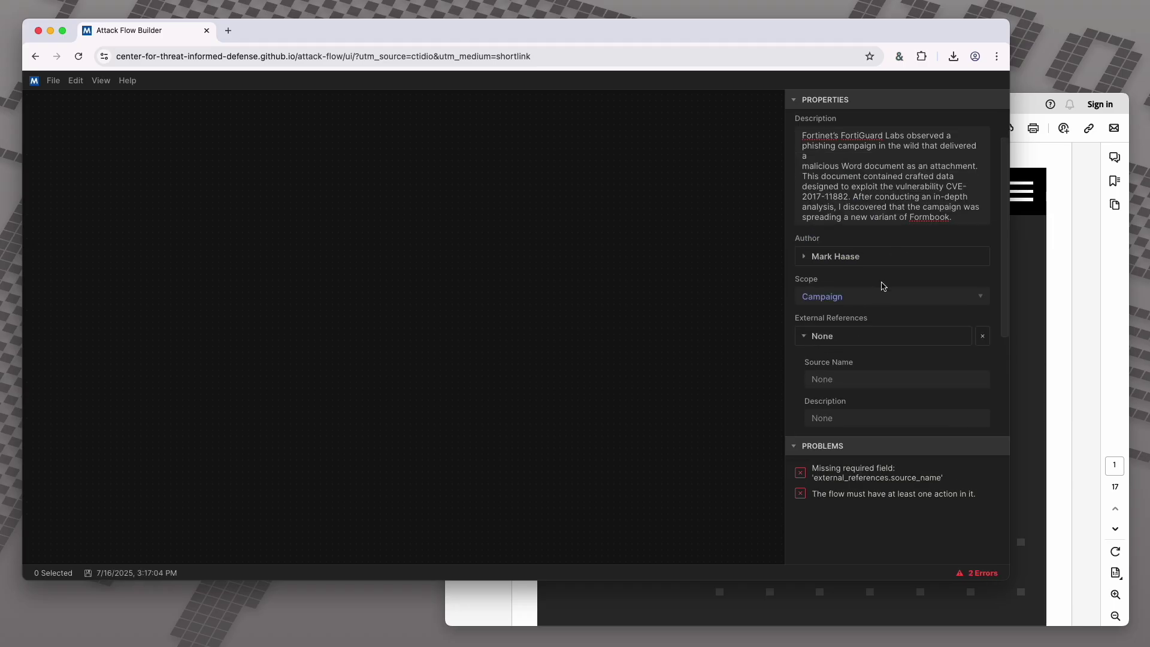
{"action": "scroll", "coordinate": [882, 288], "scroll_direction": "down", "scroll_amount": 3}
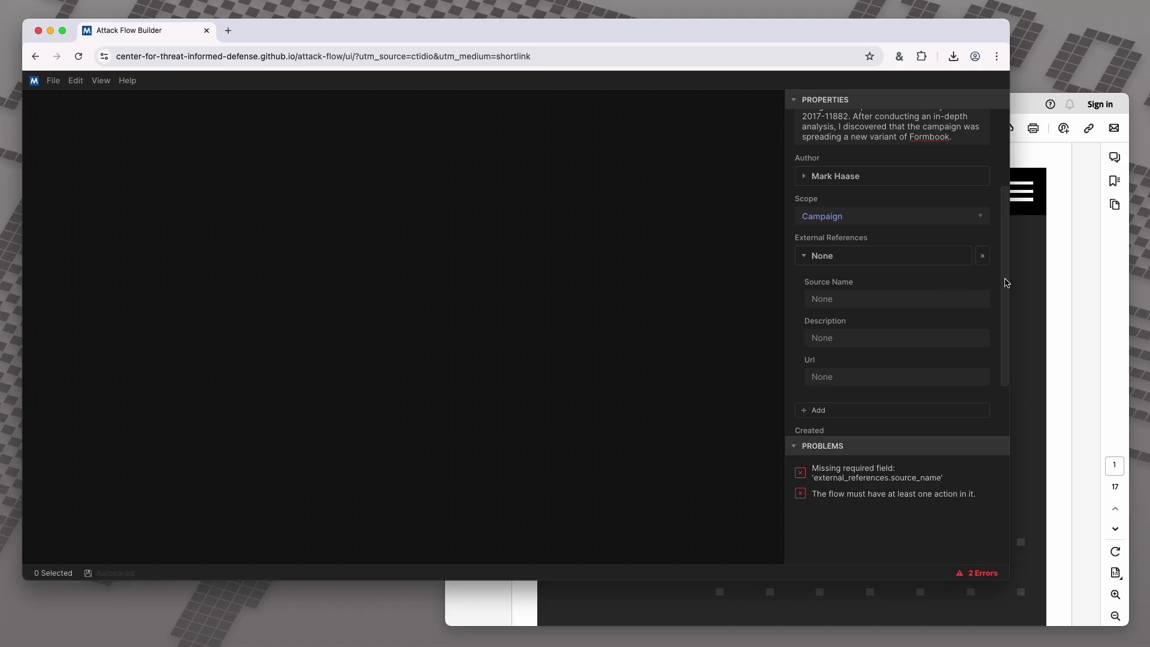
{"action": "left_click", "coordinate": [1018, 281]}
{"action": "left_click_drag", "start_coordinate": [560, 299], "coordinate": [975, 367]}
{"action": "key", "text": "super+c"}
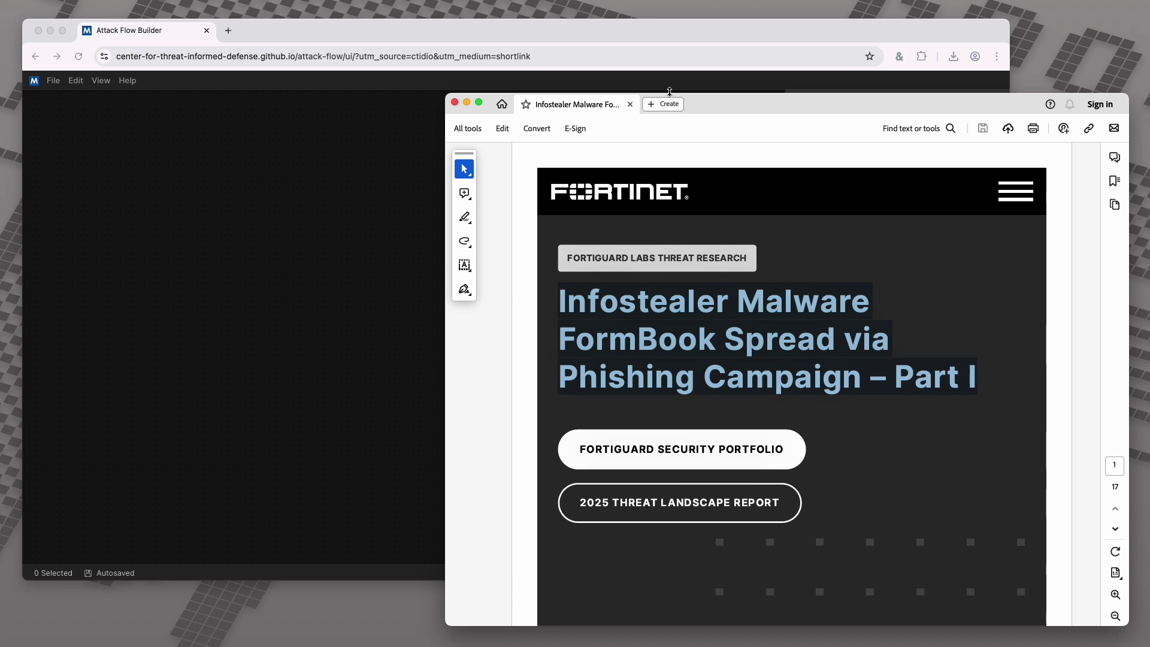
Fill the reference with the report title, description 'A blog post by', and the Fortinet blog URL
{"action": "left_click", "coordinate": [670, 54]}
{"action": "left_click", "coordinate": [897, 301]}
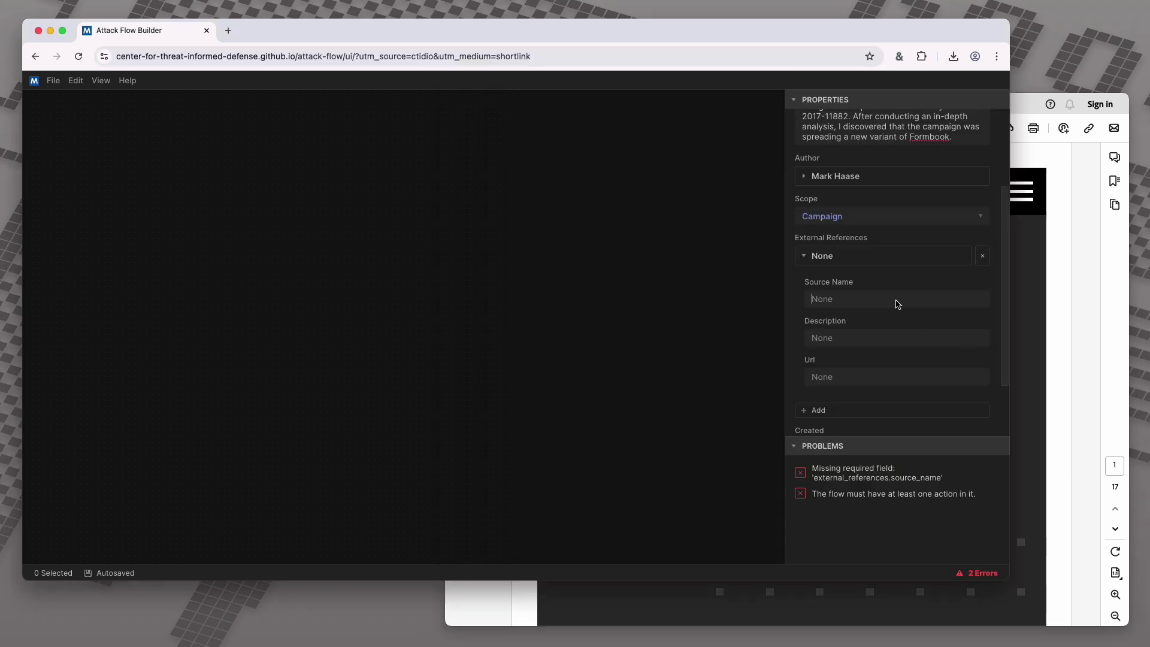
{"action": "key", "text": "super+v"}
{"action": "left_click", "coordinate": [834, 361]}
{"action": "type", "text": "A blog post by"}
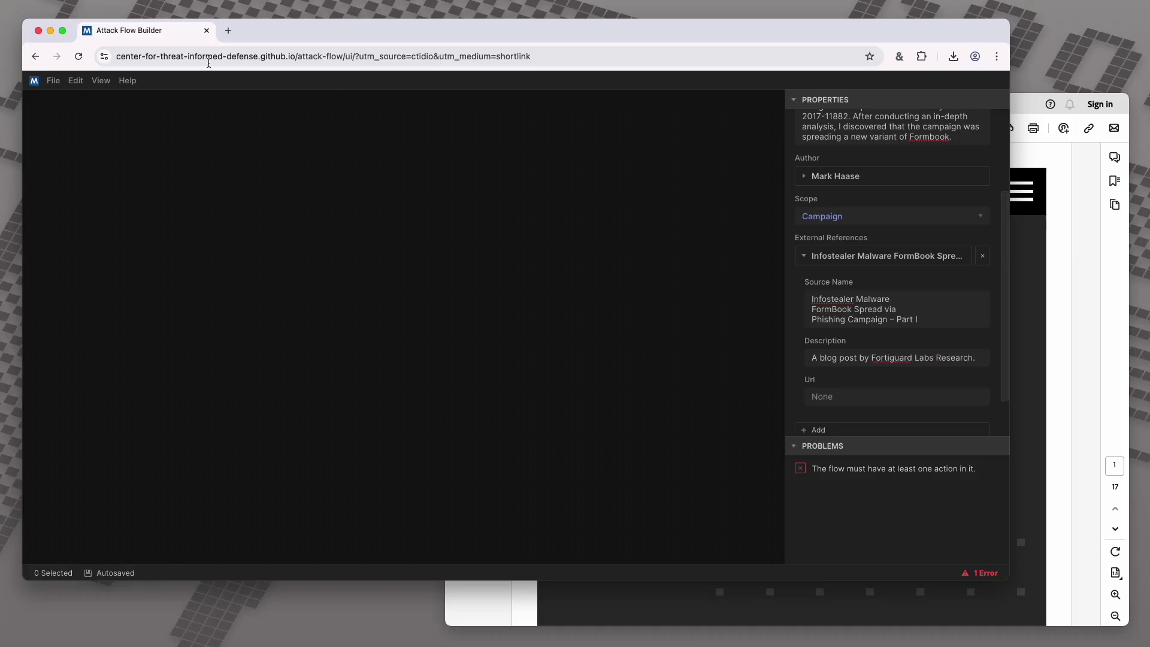
{"action": "key", "text": "super+Tab"}
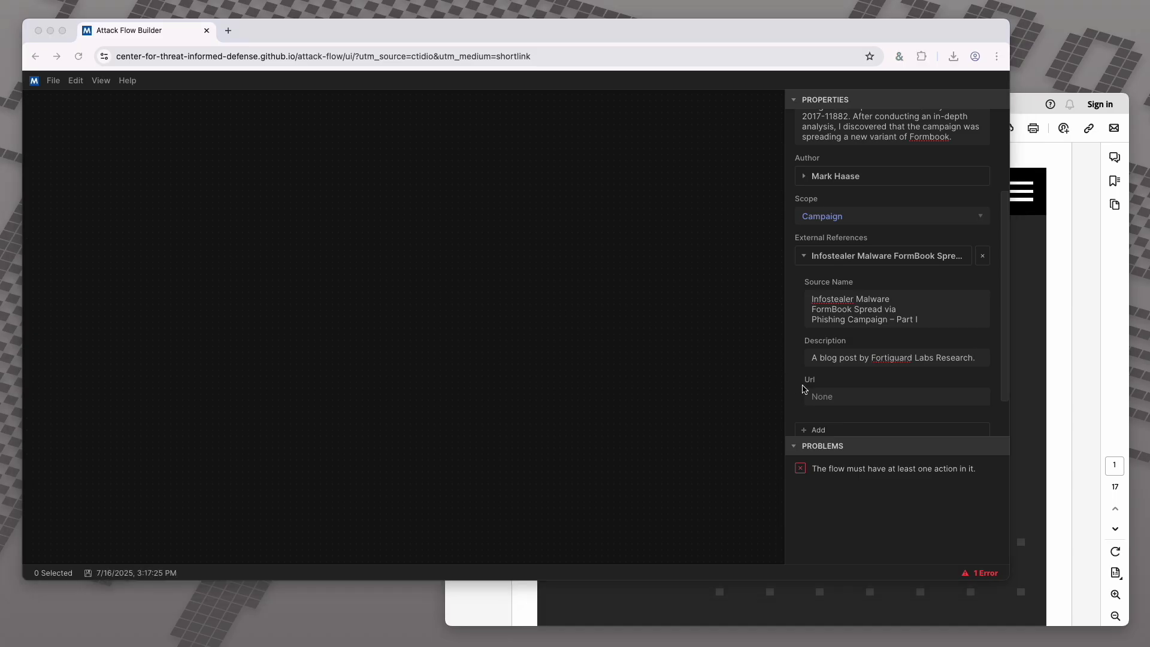
{"action": "left_click", "coordinate": [847, 396]}
{"action": "type", "text": "https://www.fortinet.com/blog/threat-research/infostealer-malware-formbook-spread-via-phishing-campaign-part-i"}
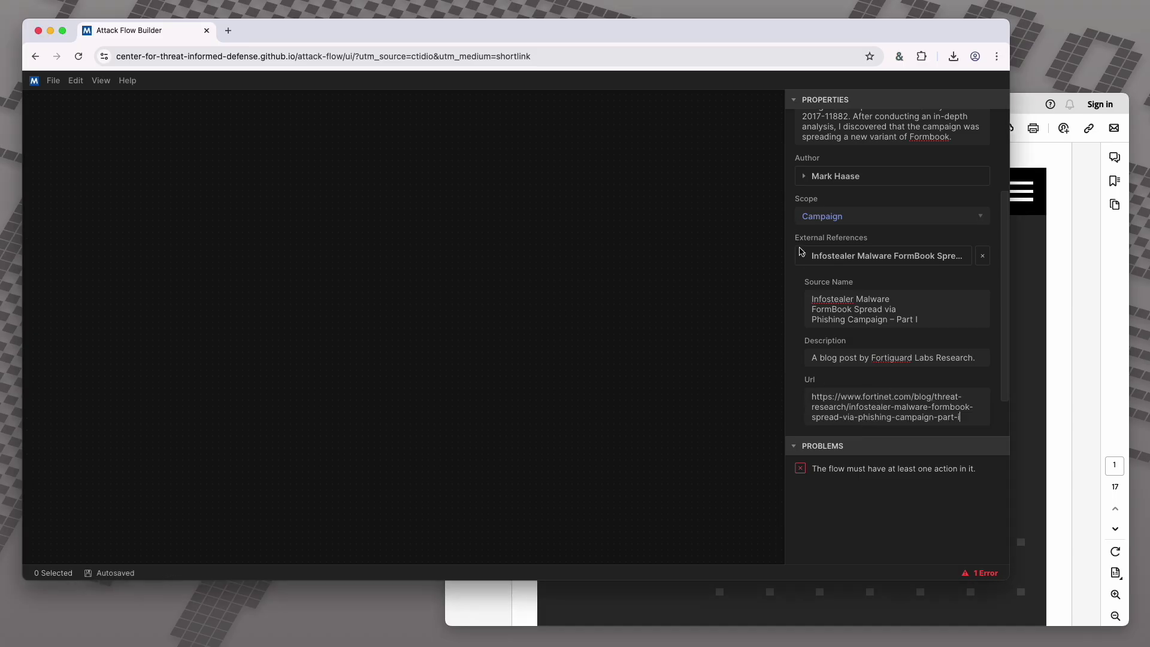
{"action": "left_click", "coordinate": [801, 251]}
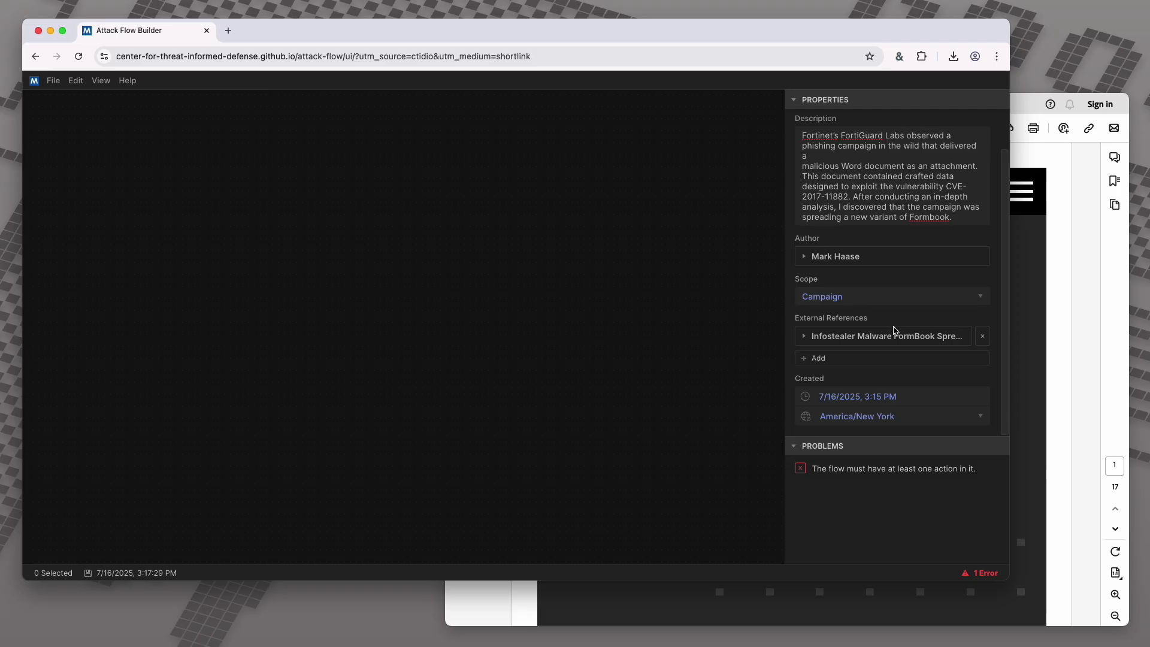
Add a second external reference, then delete it as empty
{"action": "left_click", "coordinate": [847, 358]}
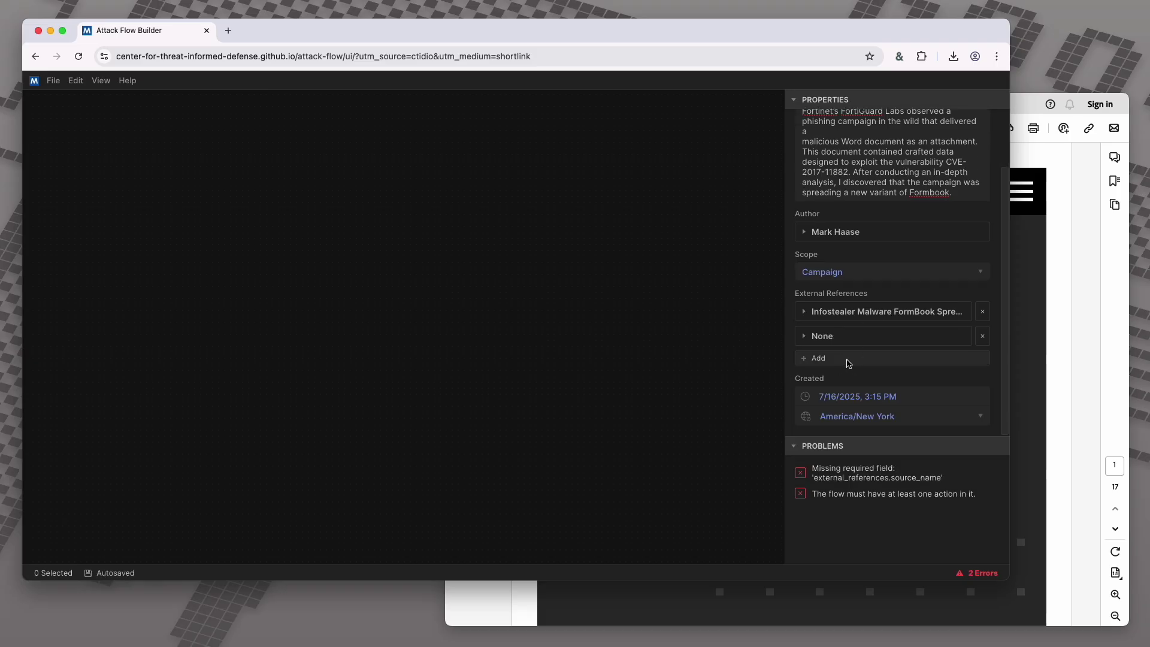
{"action": "left_click", "coordinate": [875, 336]}
{"action": "scroll", "coordinate": [901, 335], "scroll_direction": "down", "scroll_amount": 2}
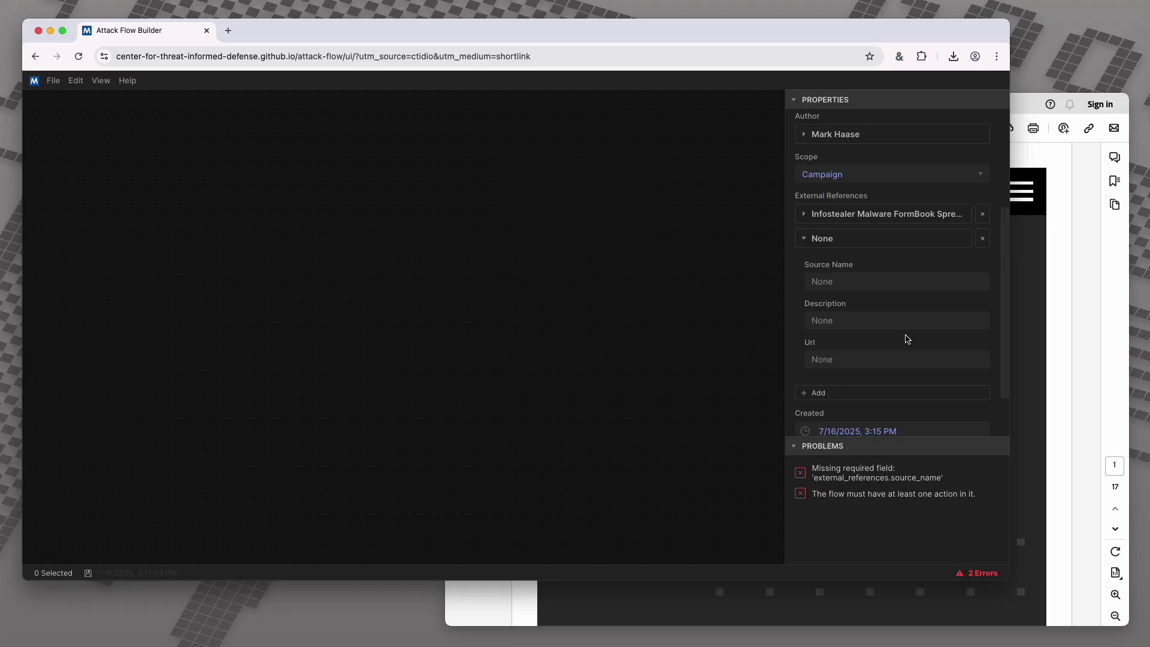
{"action": "left_click", "coordinate": [982, 239]}
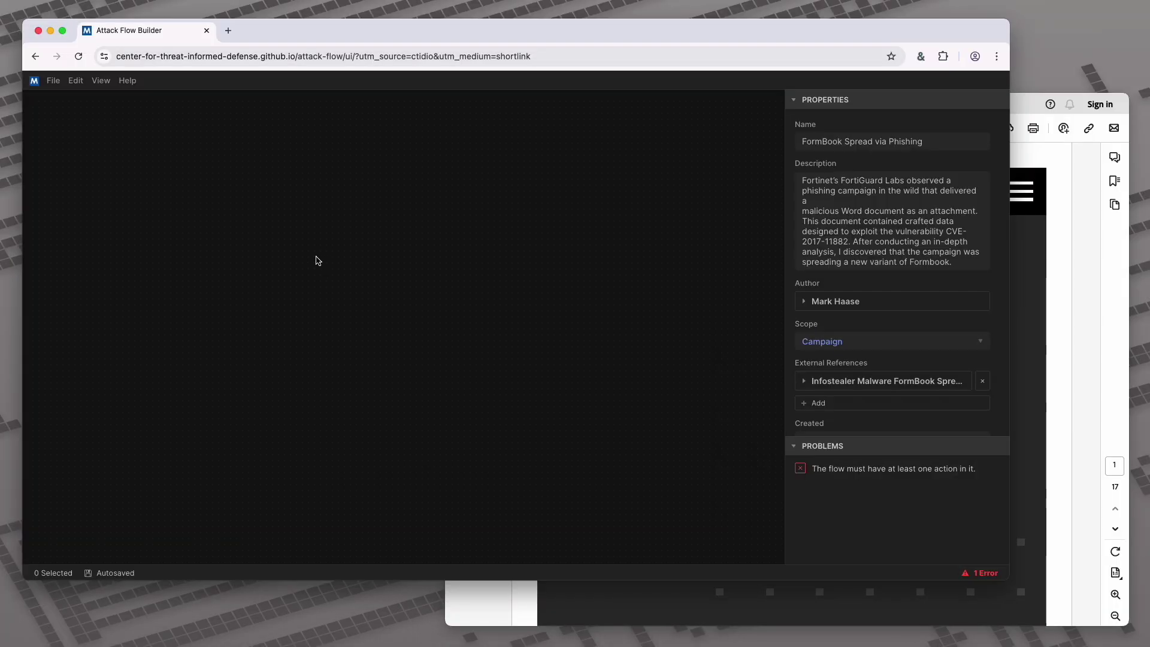
Create a new Action node on the canvas via Create > Attack Flow > Action
{"action": "right_click", "coordinate": [316, 256]}
{"action": "mouse_move", "coordinate": [390, 304]}
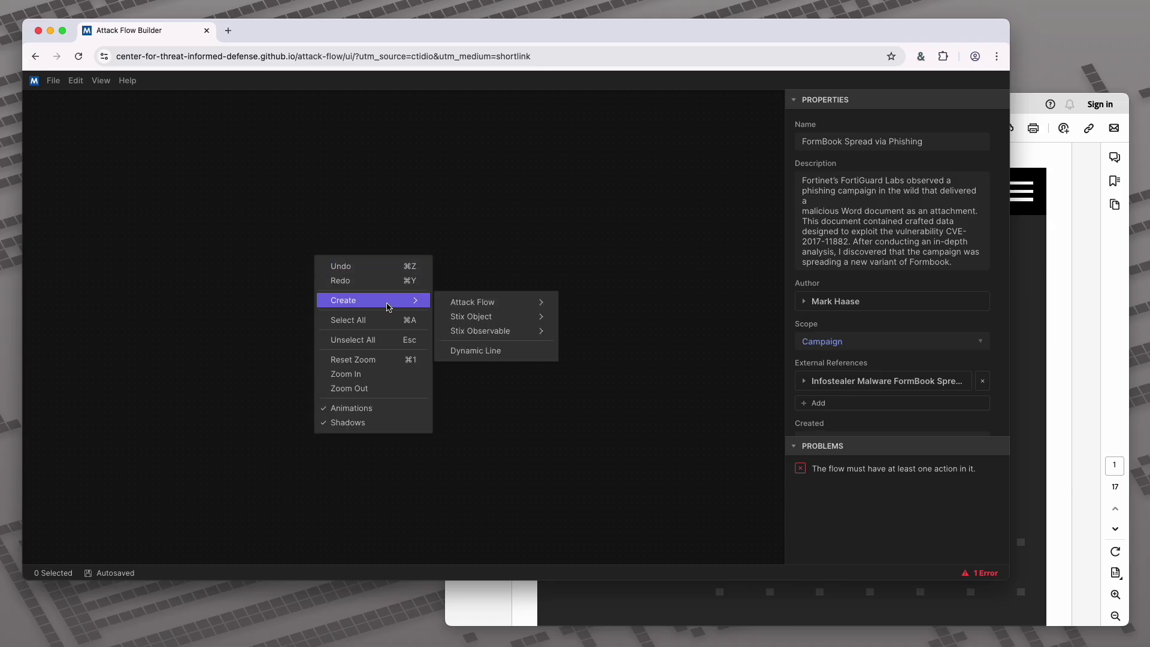
{"action": "mouse_move", "coordinate": [478, 303]}
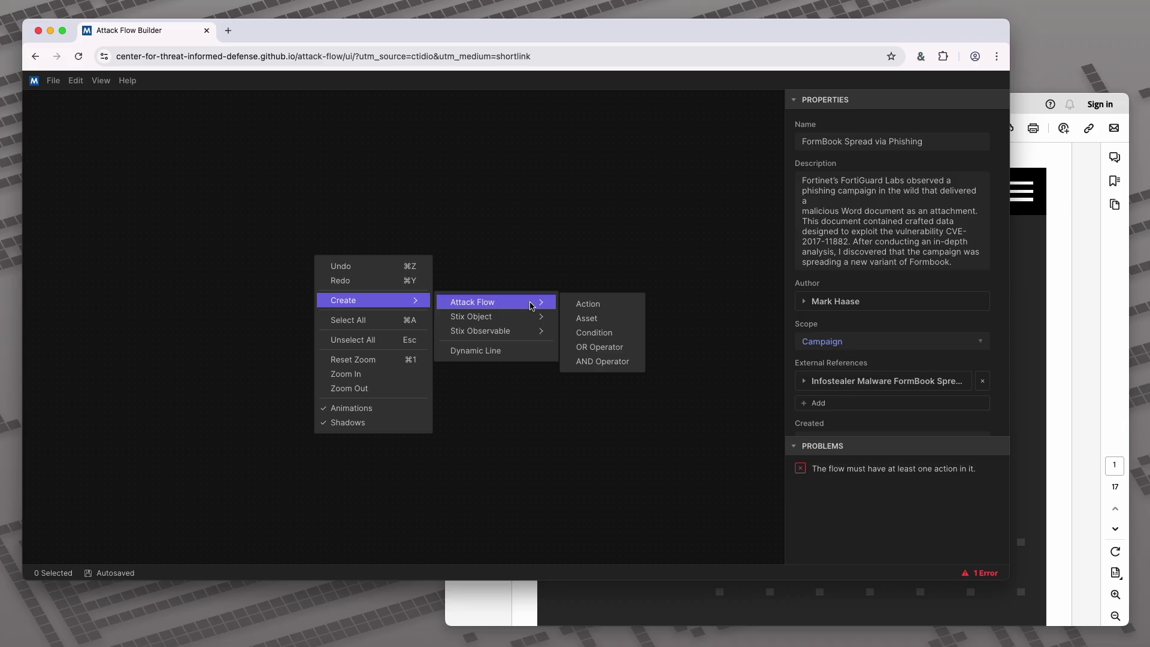
{"action": "left_click", "coordinate": [581, 305]}
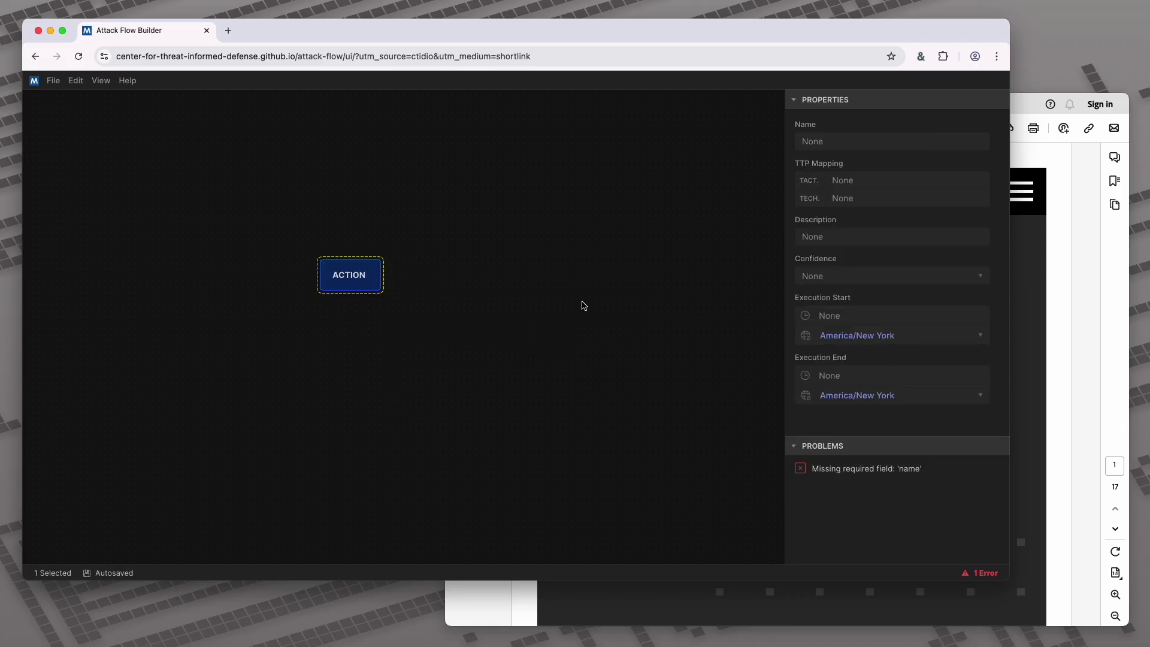
Highlight the report's phishing-email sentence in the PDF
{"action": "left_click", "coordinate": [1033, 285]}
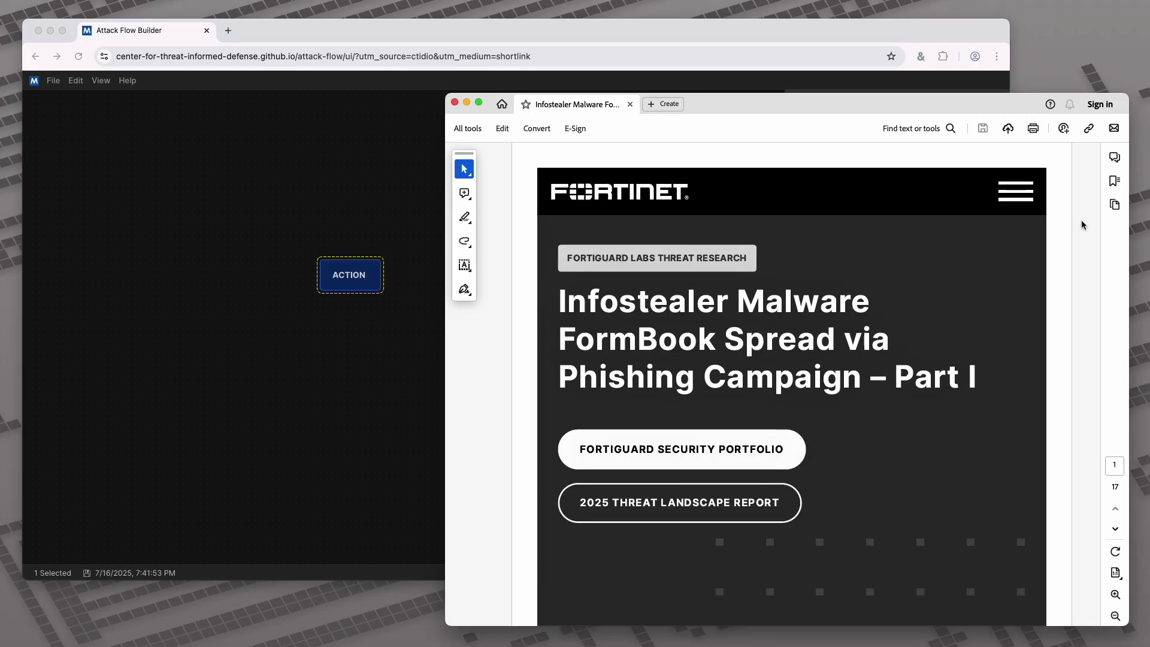
{"action": "scroll", "coordinate": [1082, 223], "scroll_direction": "down", "scroll_amount": 5}
{"action": "scroll", "coordinate": [1082, 221], "scroll_direction": "down", "scroll_amount": 15}
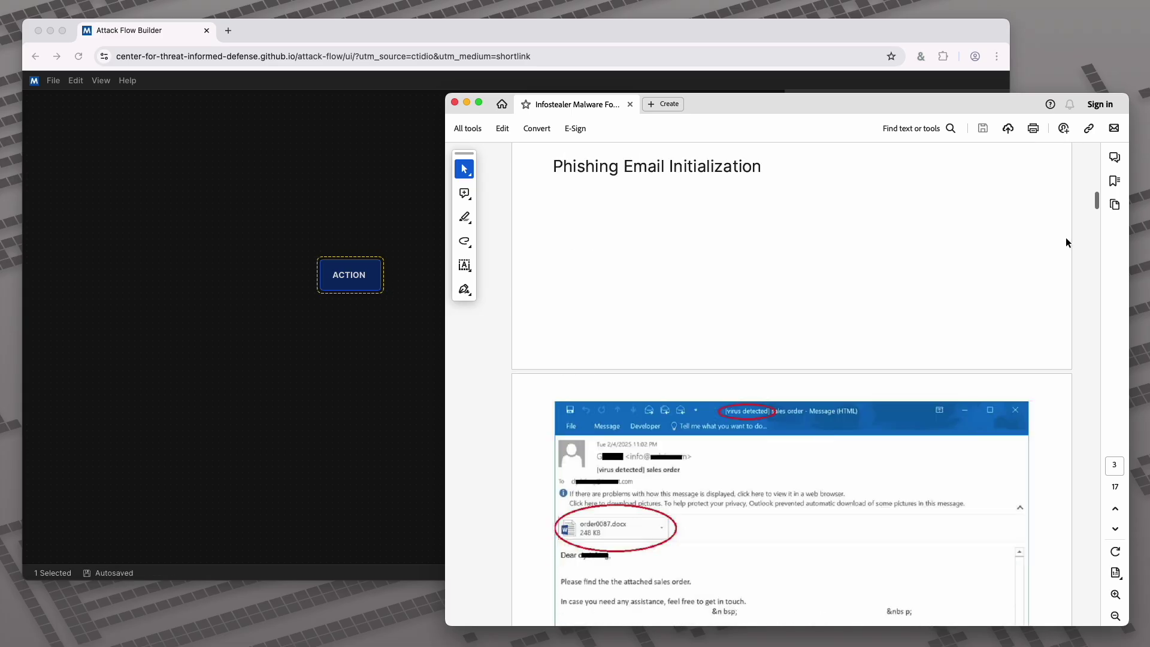
{"action": "scroll", "coordinate": [1064, 239], "scroll_direction": "down", "scroll_amount": 6}
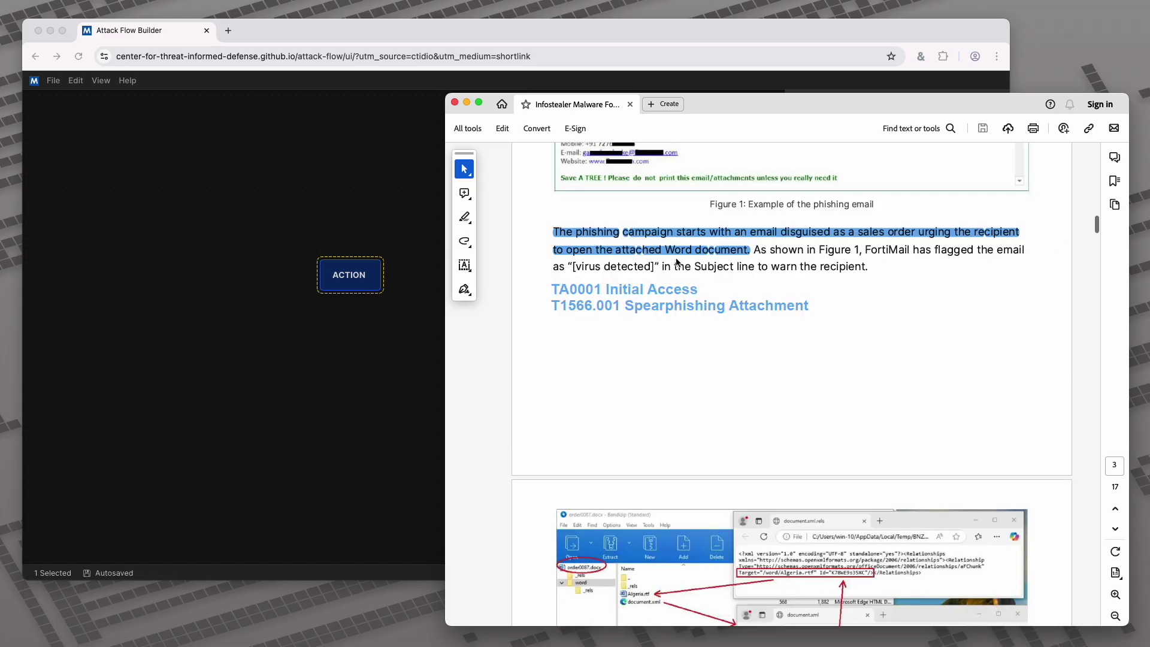
{"action": "left_click_drag", "start_coordinate": [767, 250], "coordinate": [549, 233]}
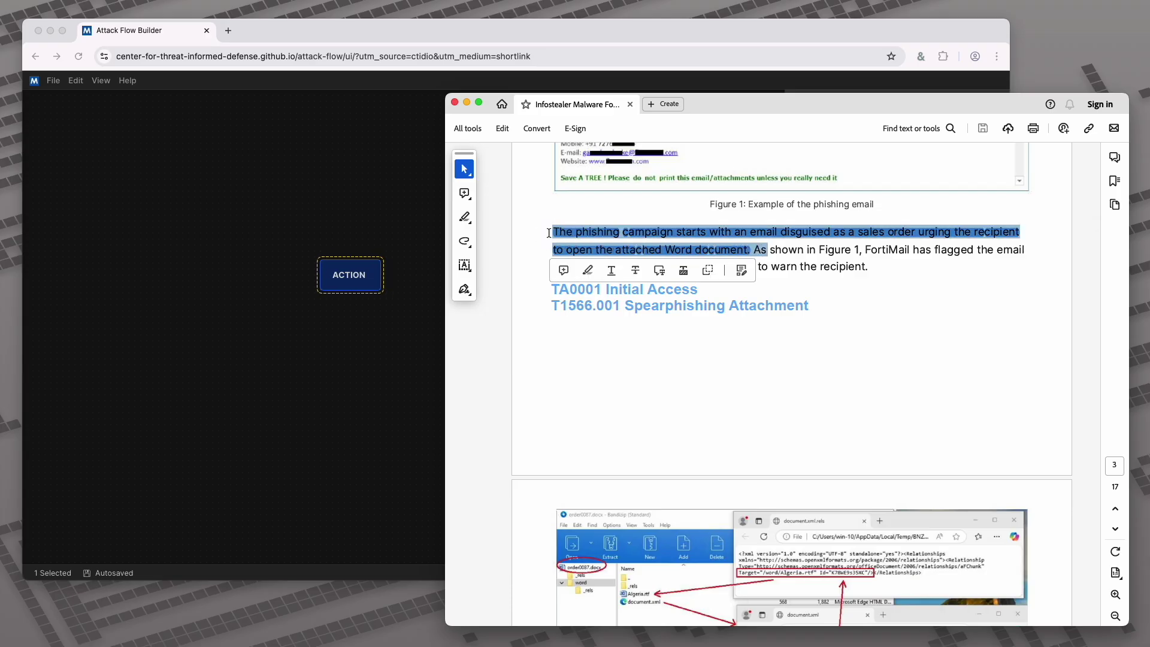
{"action": "left_click", "coordinate": [667, 333]}
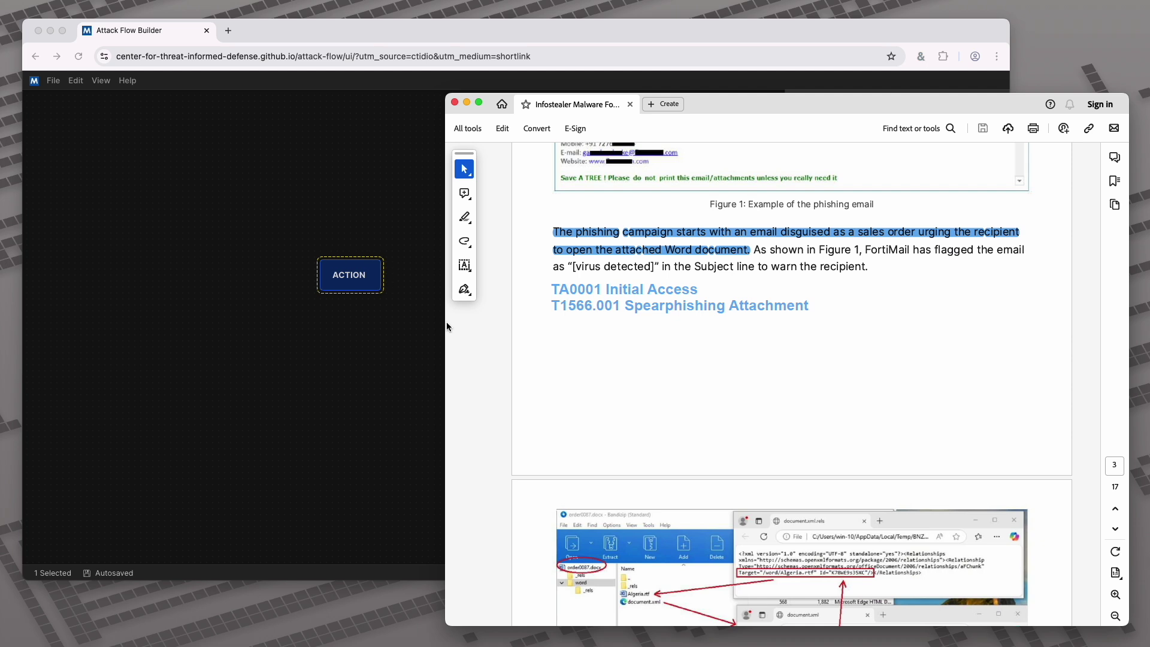
{"action": "left_click", "coordinate": [413, 321]}
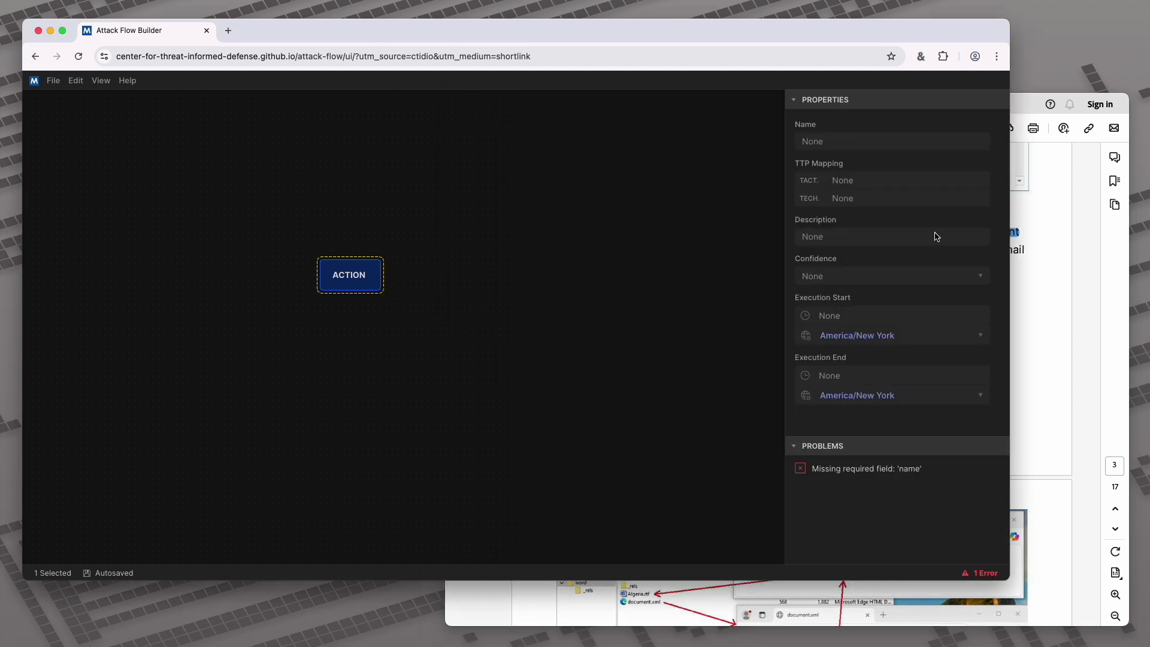
Map the action to tactic TA0001 Initial Access and technique T1566.001 Spearphishing Attachment
{"action": "left_click", "coordinate": [818, 144]}
{"action": "left_click", "coordinate": [844, 181]}
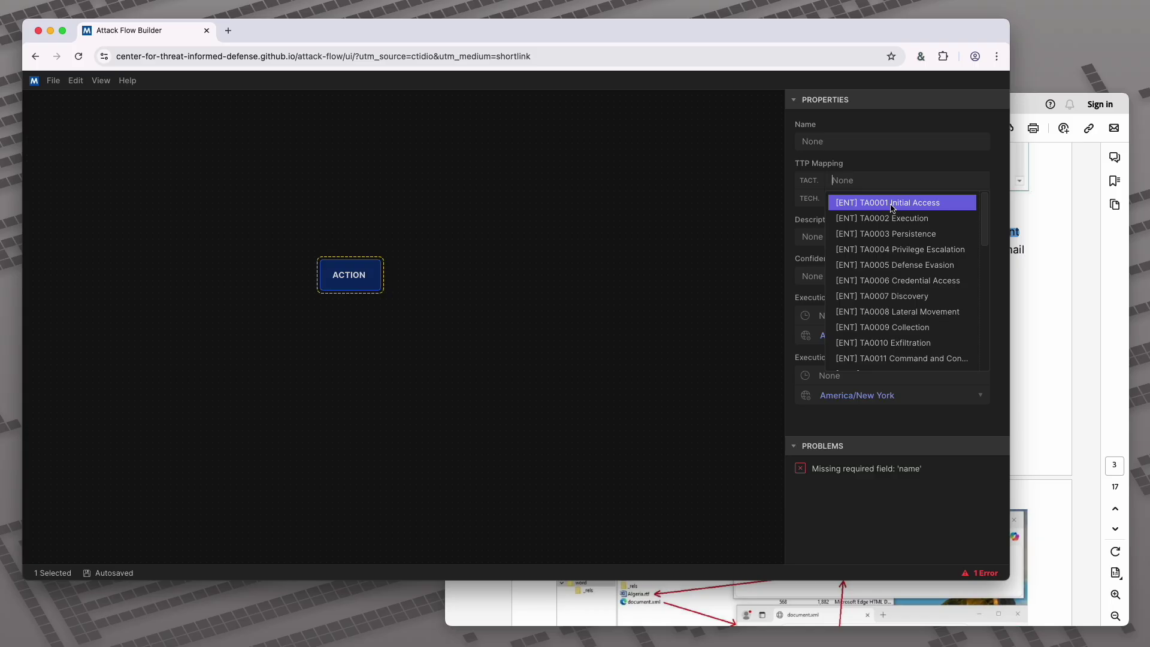
{"action": "left_click", "coordinate": [893, 204]}
{"action": "left_click", "coordinate": [849, 202]}
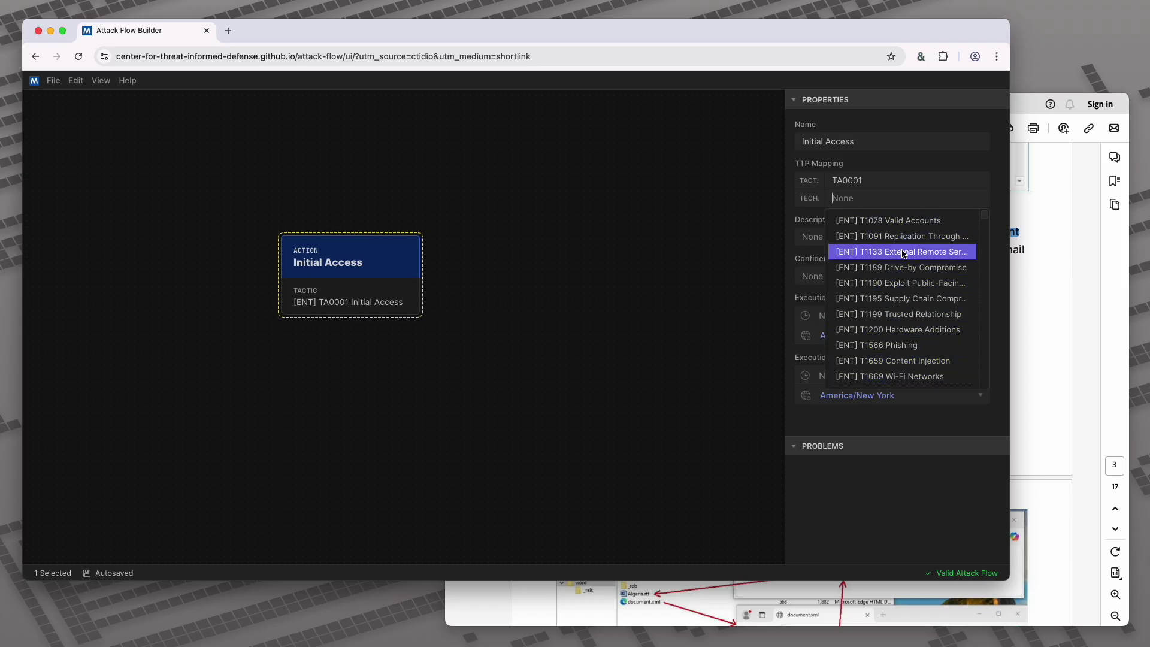
{"action": "scroll", "coordinate": [904, 252], "scroll_direction": "down", "scroll_amount": 1}
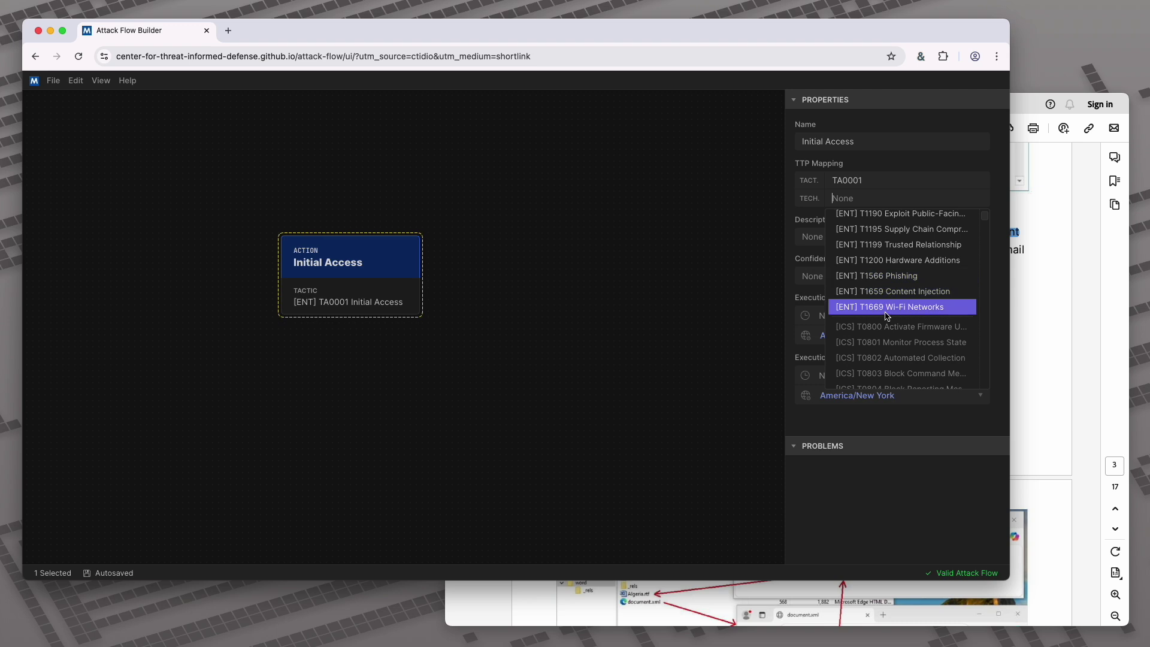
{"action": "scroll", "coordinate": [900, 311], "scroll_direction": "down", "scroll_amount": 3}
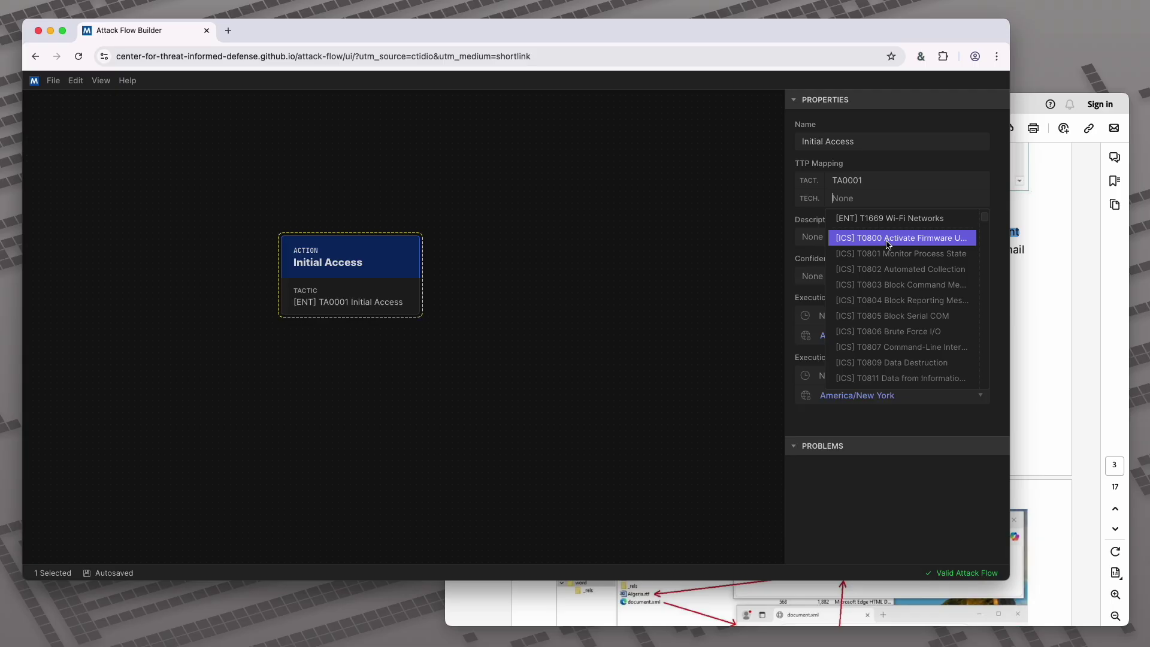
{"action": "scroll", "coordinate": [904, 280], "scroll_direction": "up", "scroll_amount": 1}
{"action": "scroll", "coordinate": [904, 280], "scroll_direction": "up", "scroll_amount": 3}
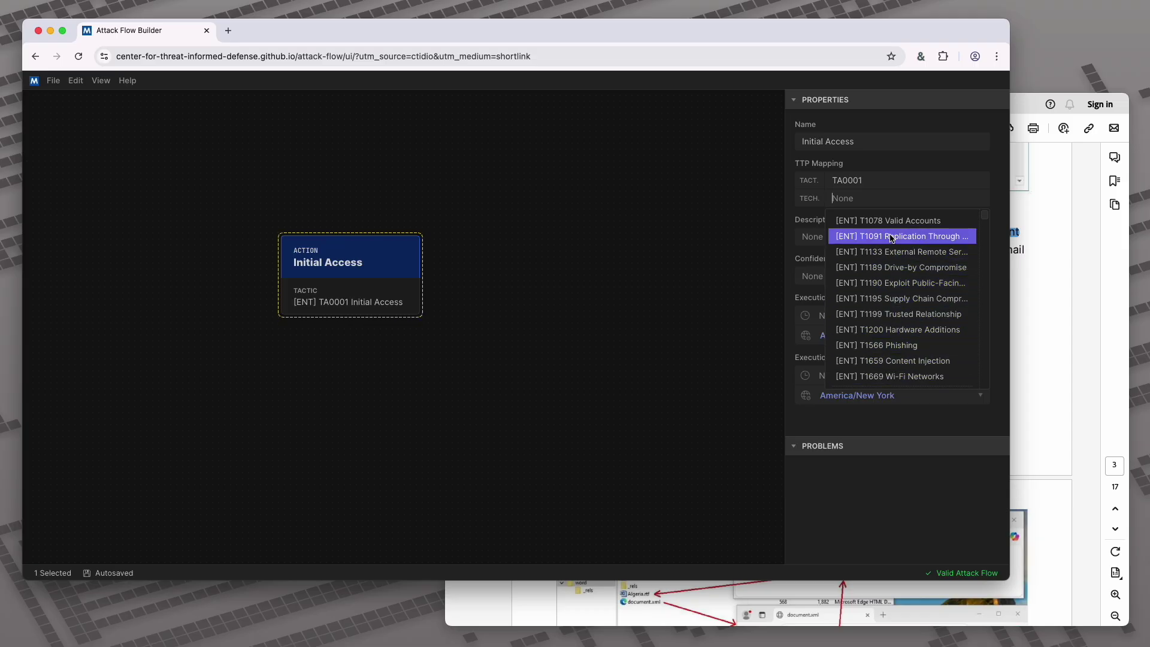
{"action": "scroll", "coordinate": [899, 281], "scroll_direction": "down", "scroll_amount": 1}
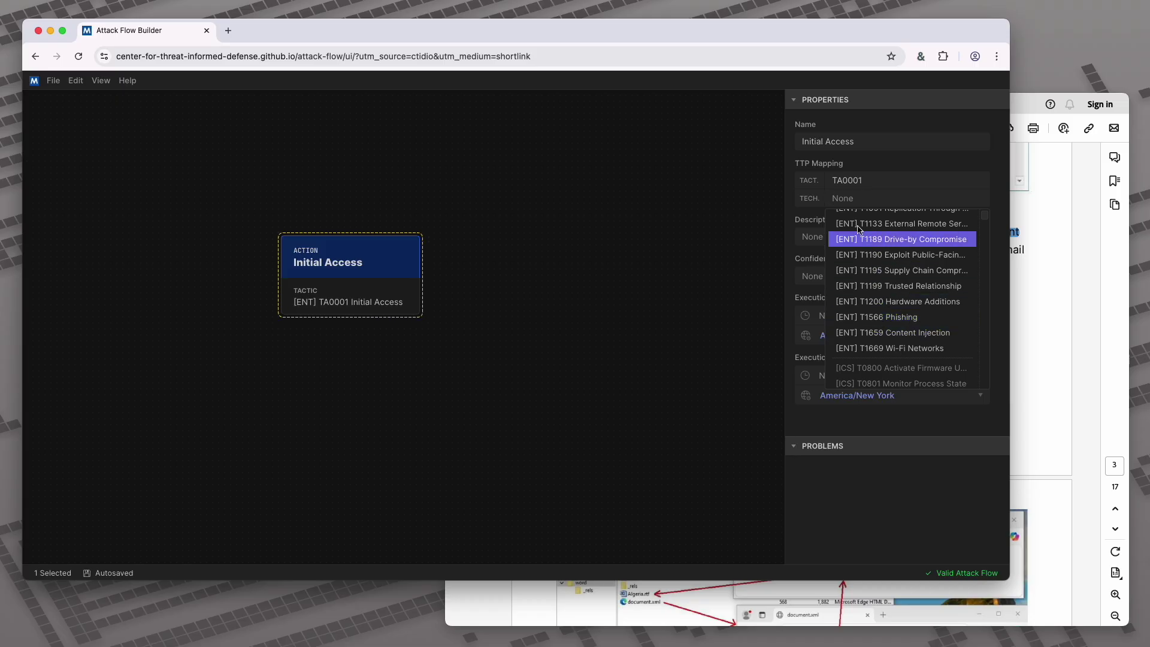
{"action": "type", "text": "1566.001"}
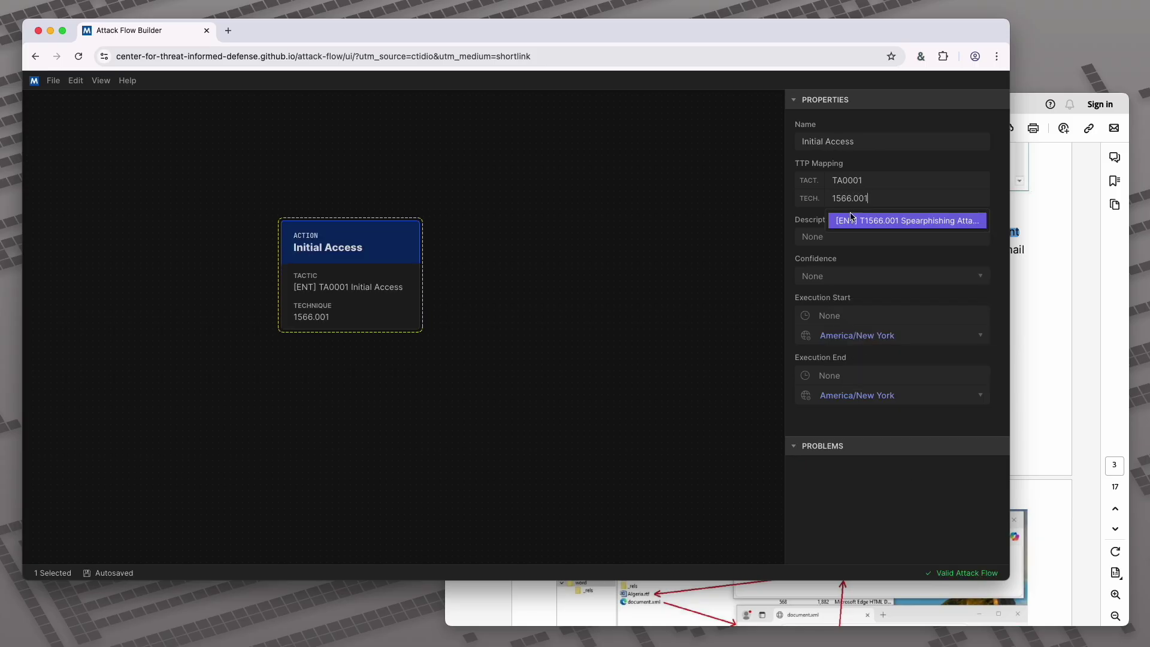
{"action": "left_click", "coordinate": [862, 221]}
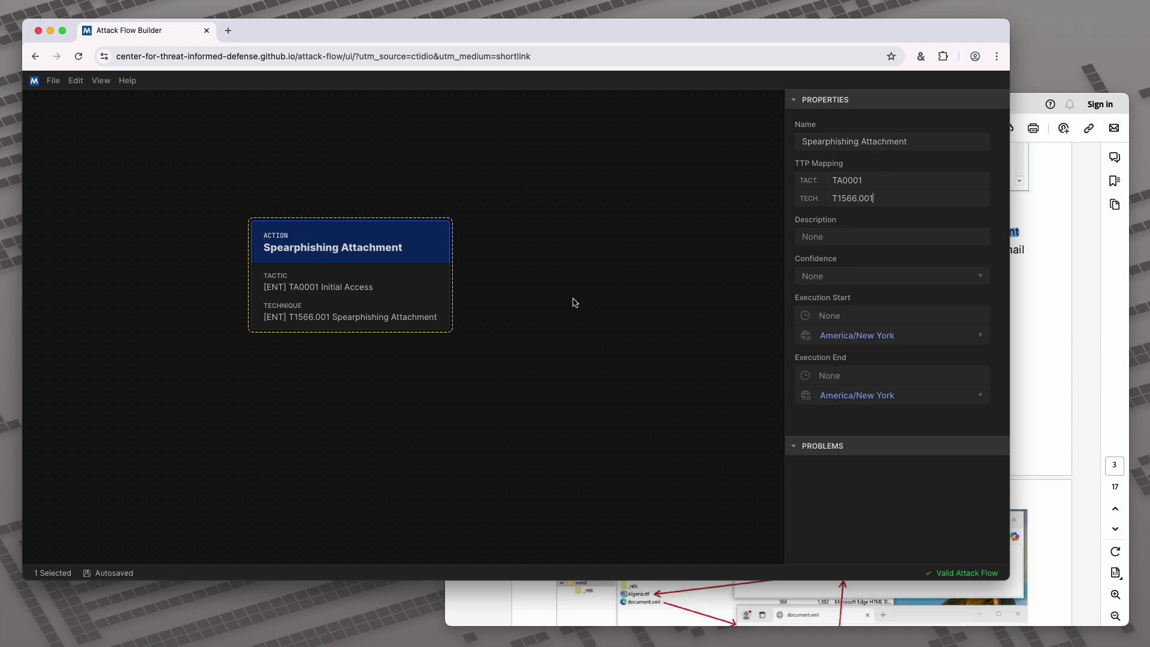
Paste the phishing-email sentence as the action's description and tidy the stray line break and word
{"action": "left_click", "coordinate": [820, 239]}
{"action": "type", "text": "The phishing campaign starts with an email disguised as a sales order urging the recipient to open the attached Word document. As"}
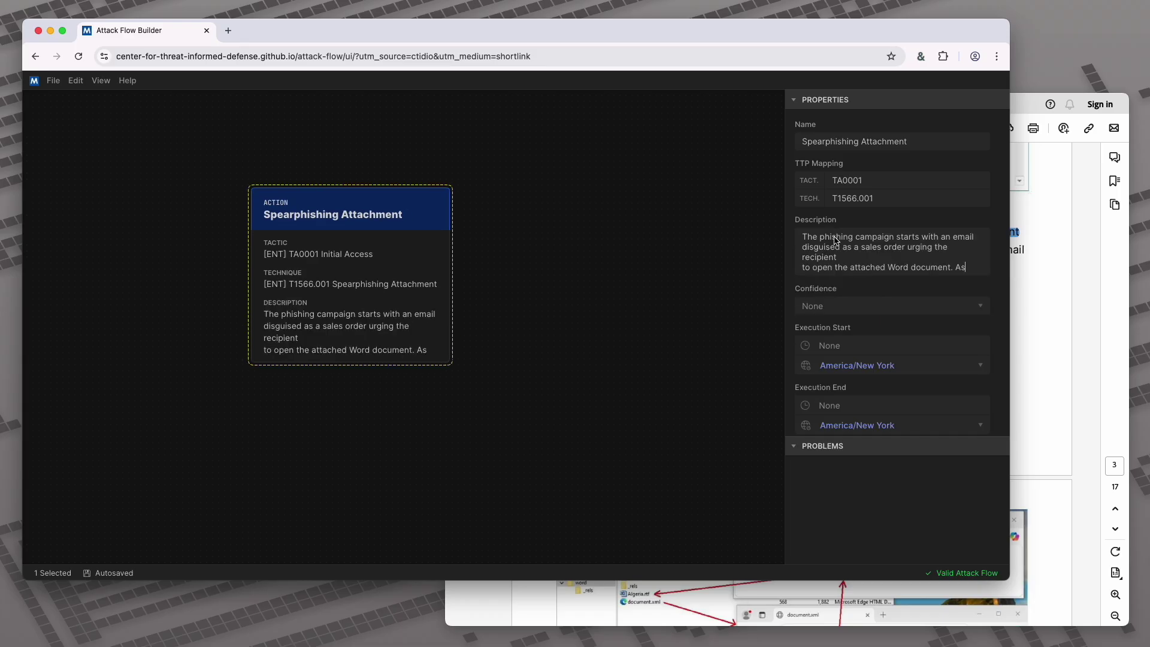
{"action": "left_click", "coordinate": [802, 271]}
{"action": "key", "text": "BackSpace"}
{"action": "left_click", "coordinate": [891, 273]}
{"action": "key", "text": "BackSpace"}
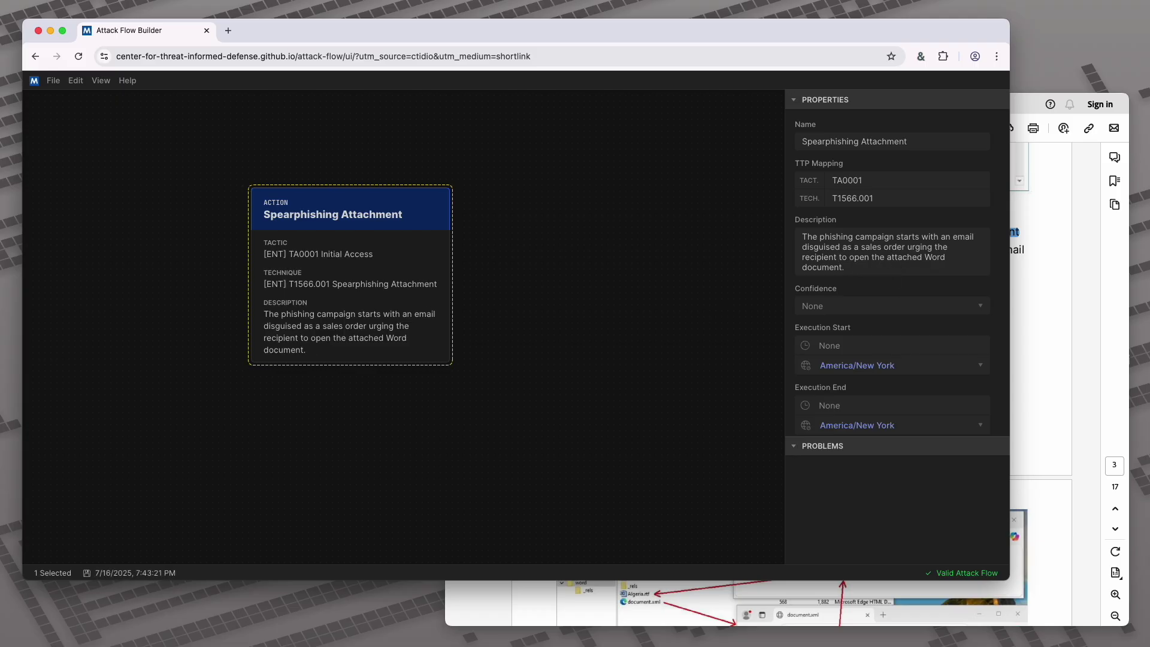
{"action": "left_click", "coordinate": [729, 313]}
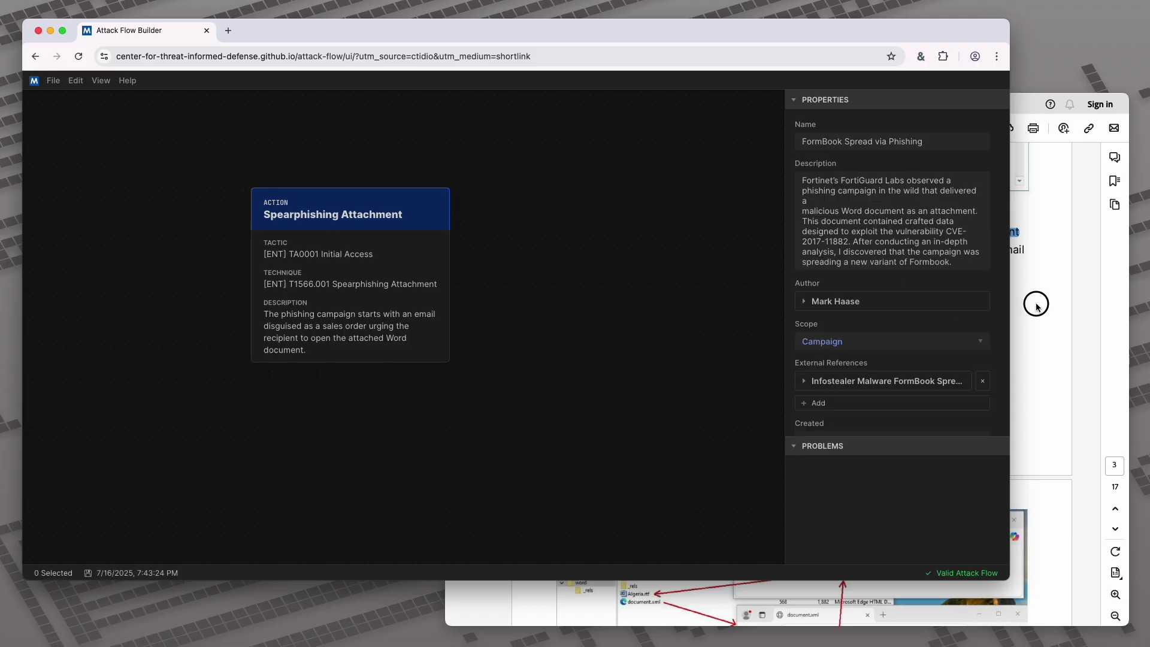
{"action": "left_click", "coordinate": [1037, 305]}
Add a second Action node below the Spearphishing Attachment node
{"action": "scroll", "coordinate": [1037, 309], "scroll_direction": "down", "scroll_amount": 6}
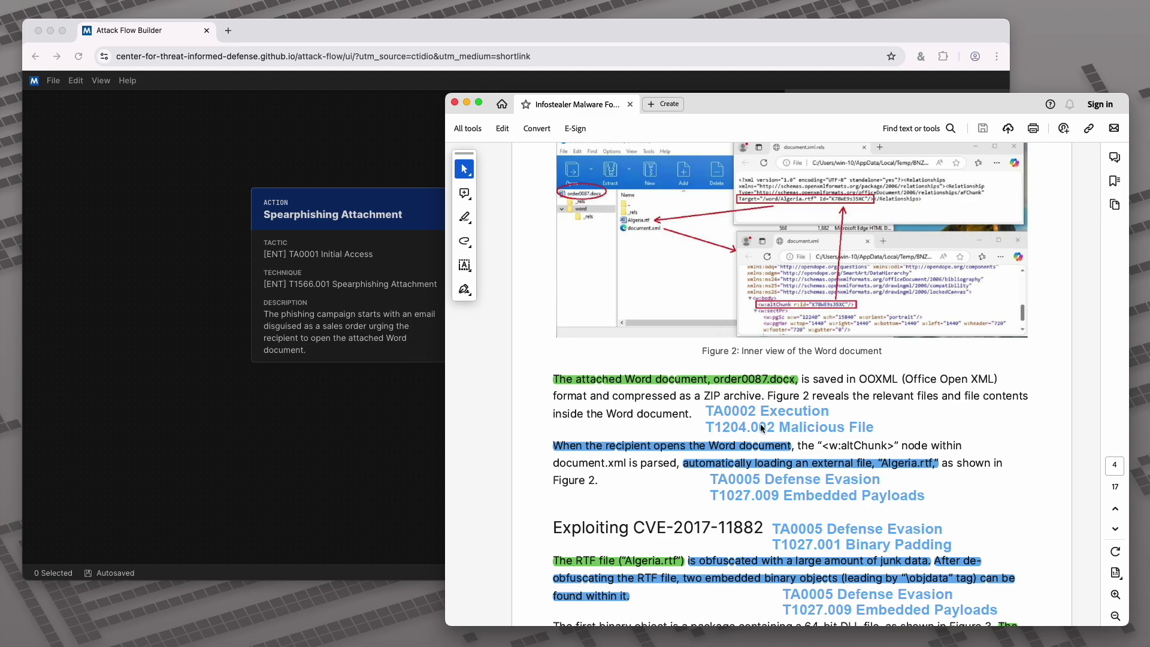
{"action": "left_click", "coordinate": [440, 435]}
{"action": "scroll", "coordinate": [395, 405], "scroll_direction": "down", "scroll_amount": 3}
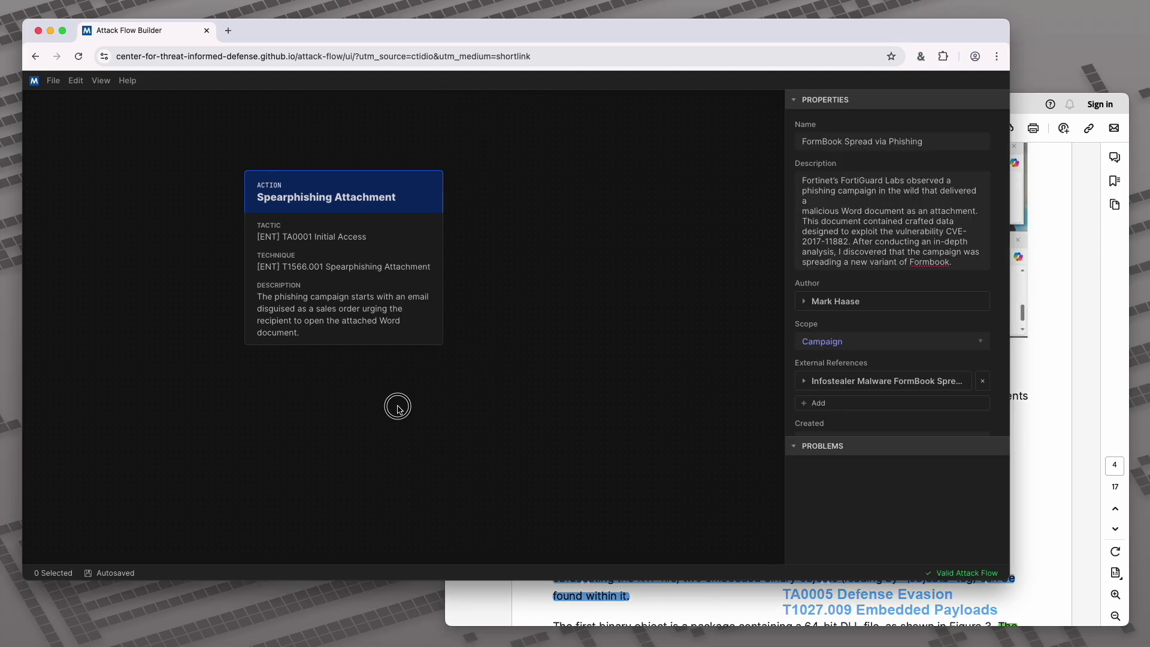
{"action": "right_click", "coordinate": [434, 358]}
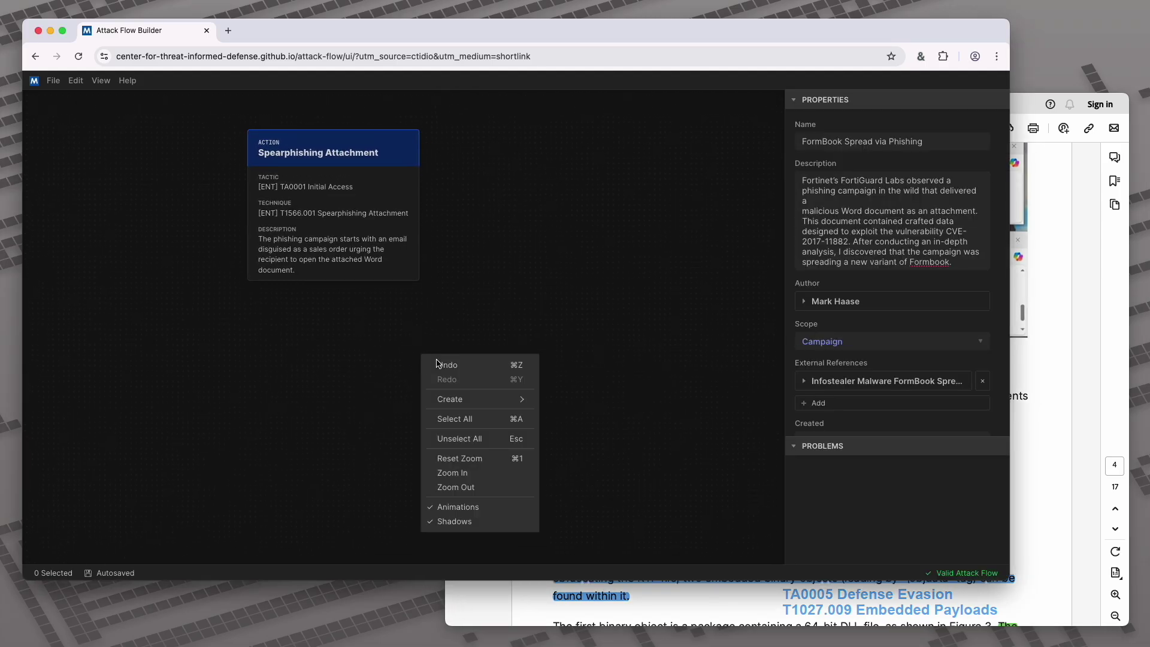
{"action": "mouse_move", "coordinate": [473, 399]}
{"action": "mouse_move", "coordinate": [599, 400]}
{"action": "left_click", "coordinate": [697, 403]}
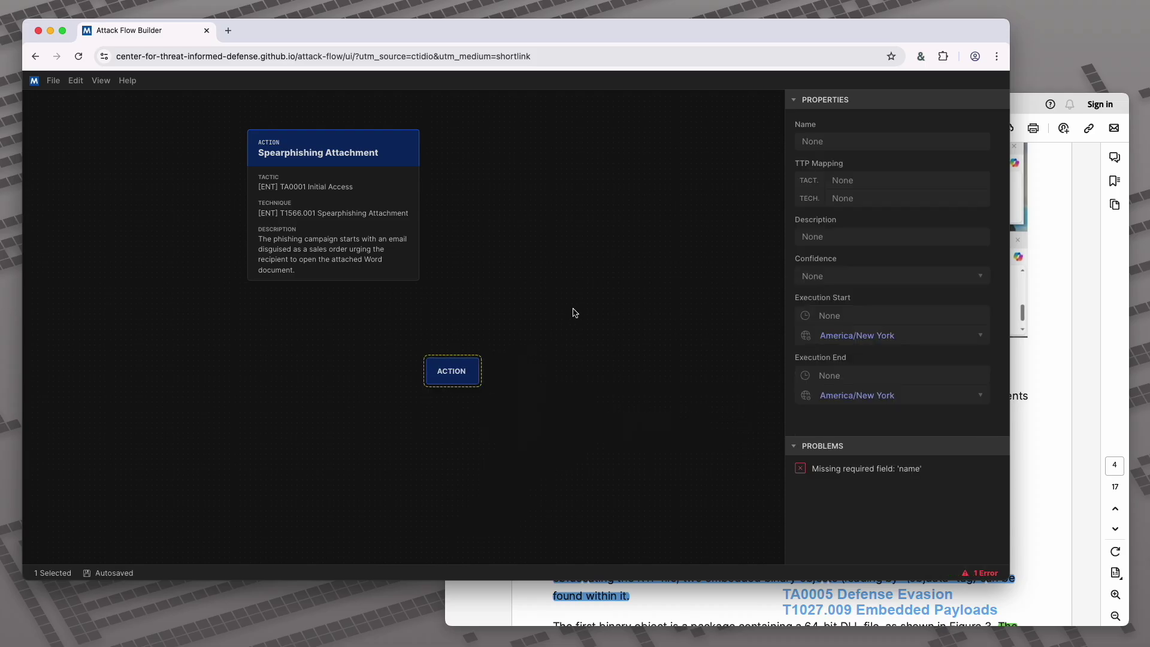
Set the new action's tactic to TA0002 Execution
{"action": "left_click", "coordinate": [882, 184]}
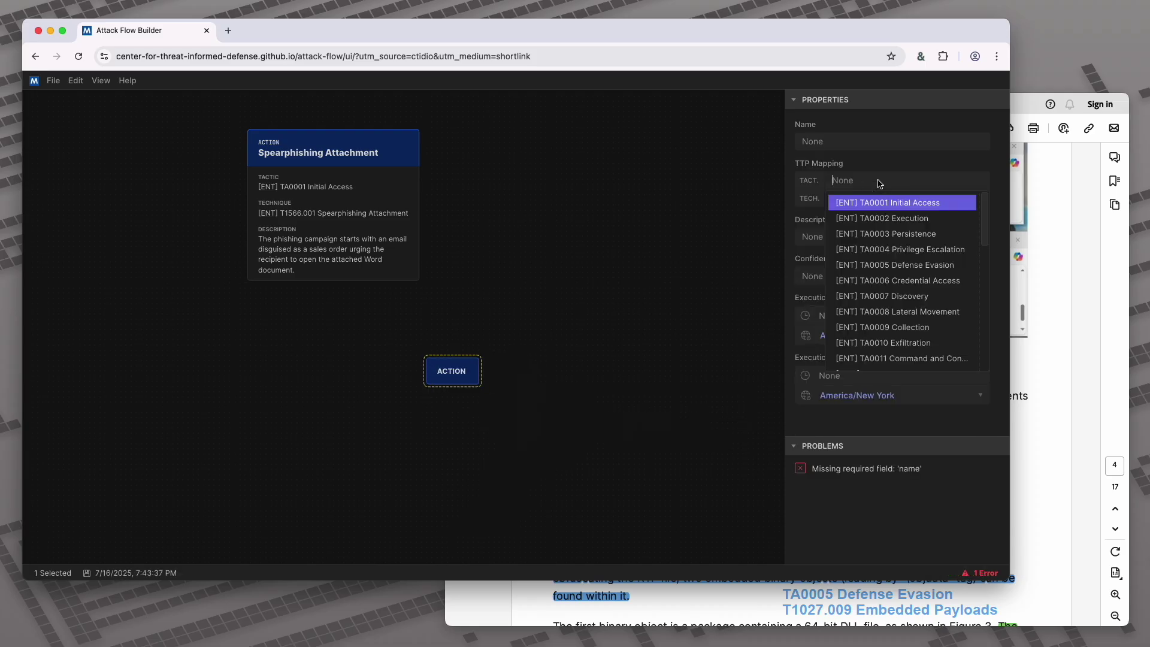
{"action": "left_click", "coordinate": [889, 223]}
{"action": "left_click", "coordinate": [819, 179]}
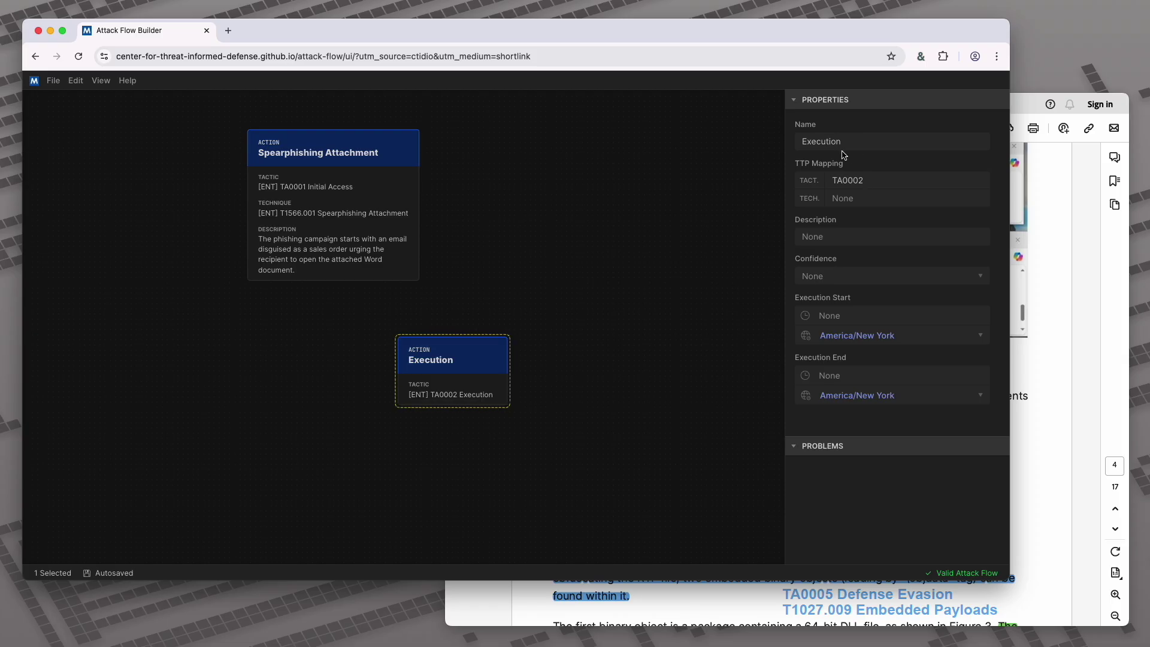
Set the Execution action's technique to T1204.002 Malicious File
{"action": "left_click", "coordinate": [847, 199]}
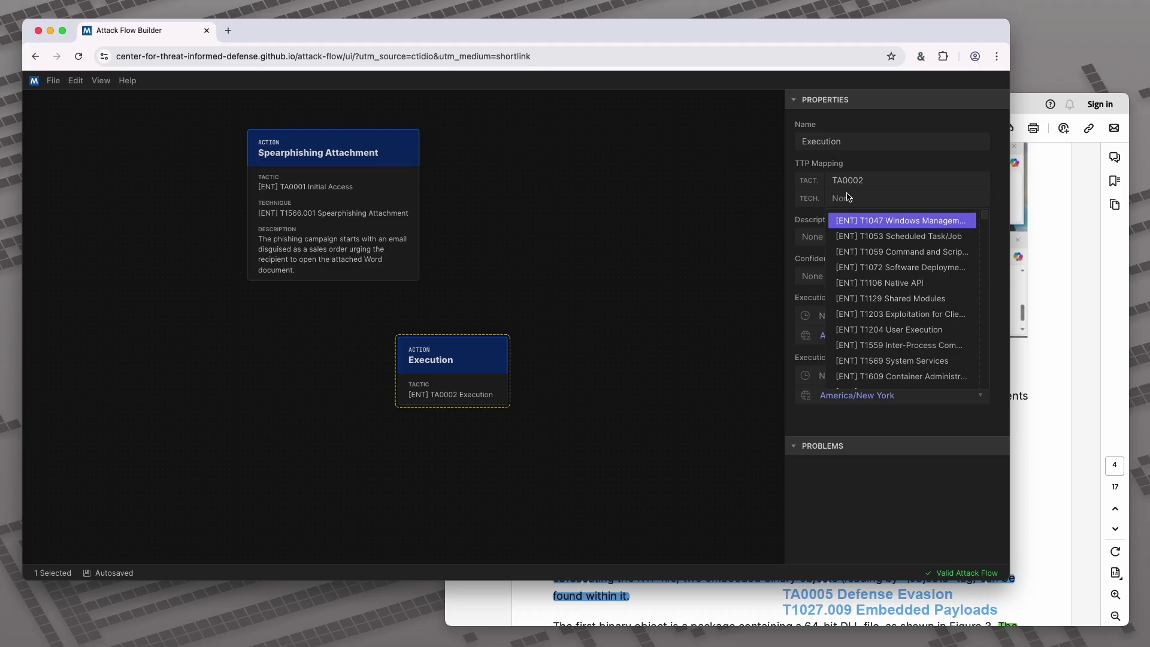
{"action": "left_click", "coordinate": [1028, 395]}
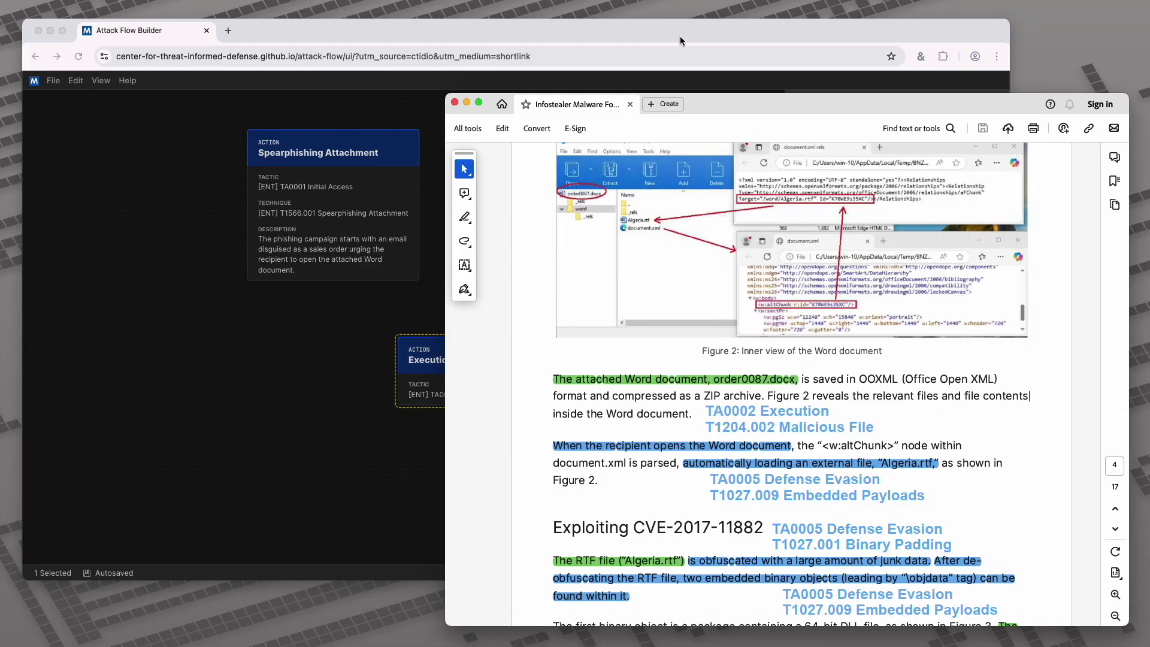
{"action": "left_click", "coordinate": [680, 35]}
{"action": "type", "text": "1204.002"}
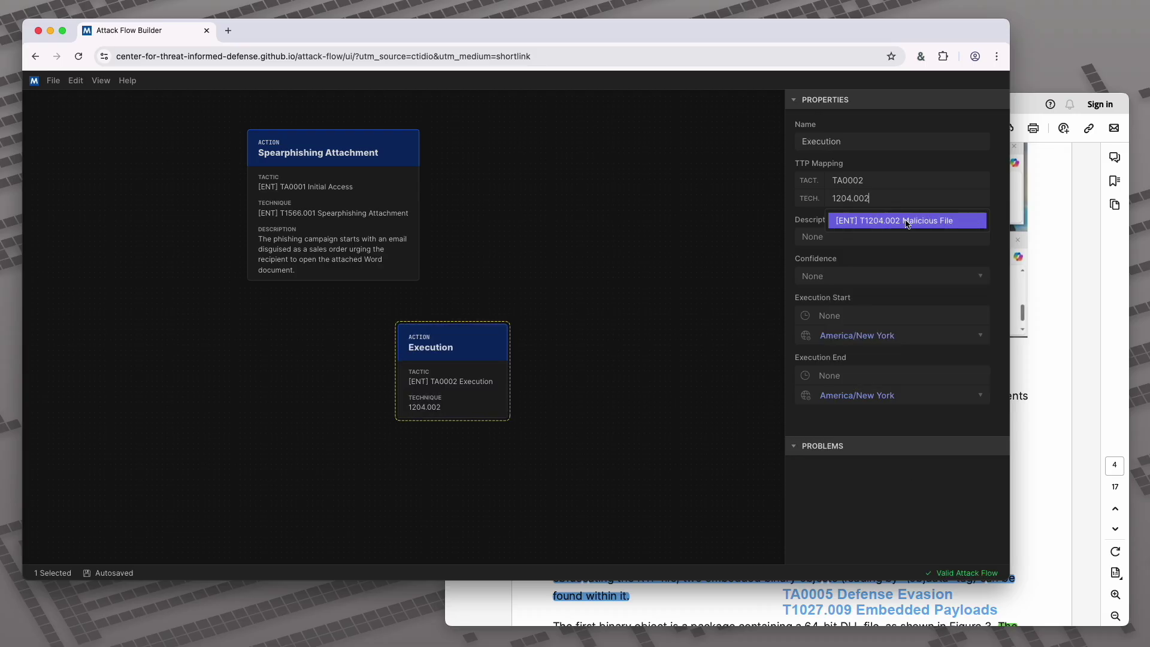
{"action": "left_click", "coordinate": [911, 223]}
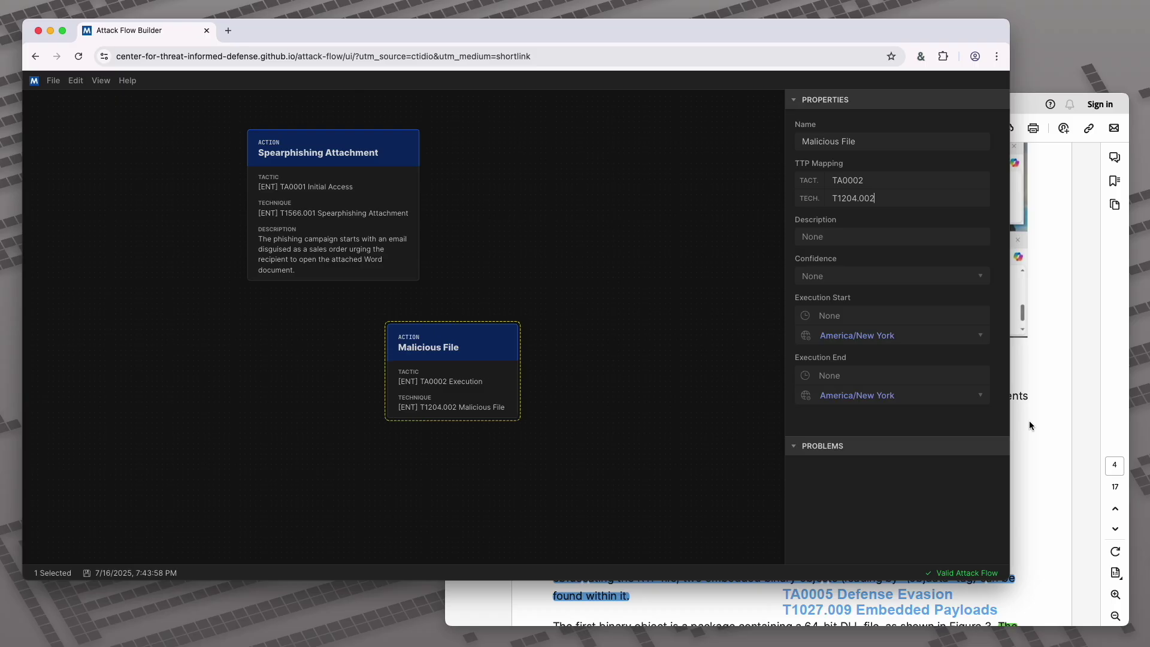
Describe the action with the report's order0087.docx sentence, joining its broken line with a space
{"action": "left_click", "coordinate": [1029, 421]}
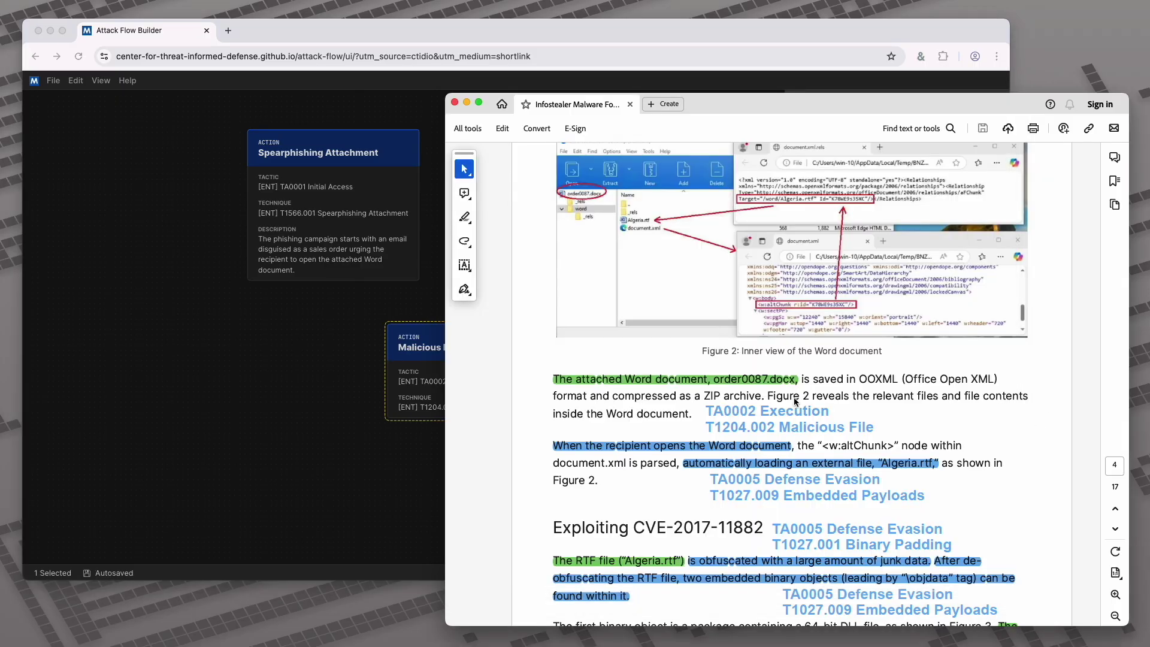
{"action": "left_click", "coordinate": [767, 411]}
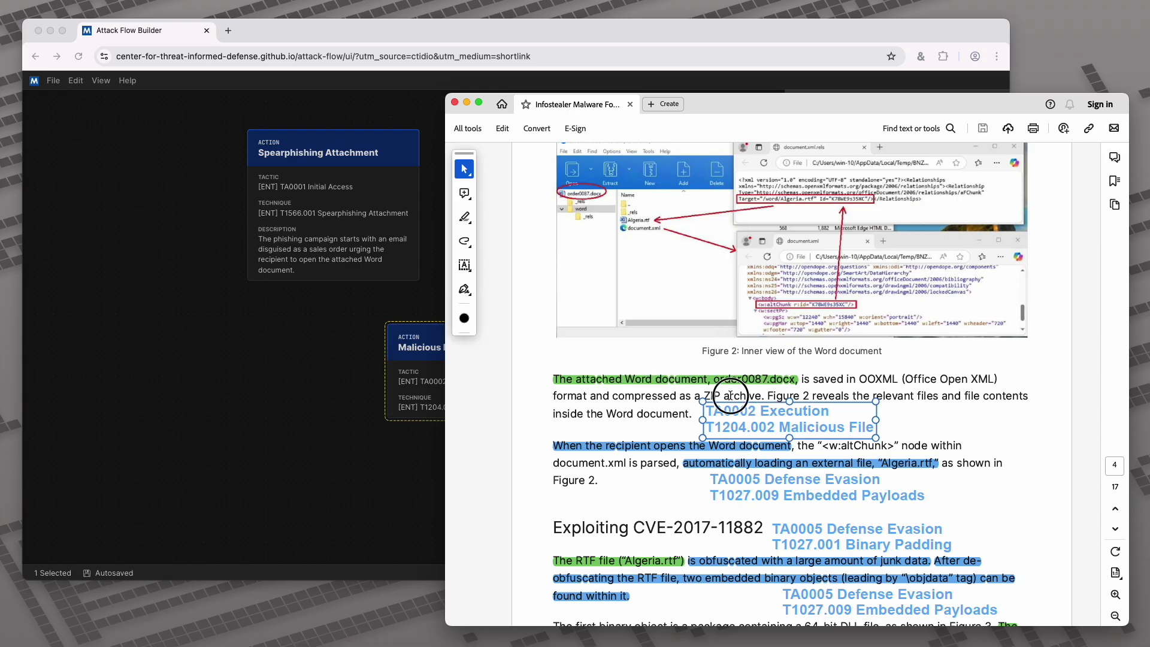
{"action": "left_click_drag", "start_coordinate": [765, 396], "coordinate": [563, 379]}
{"action": "key", "text": "super+c"}
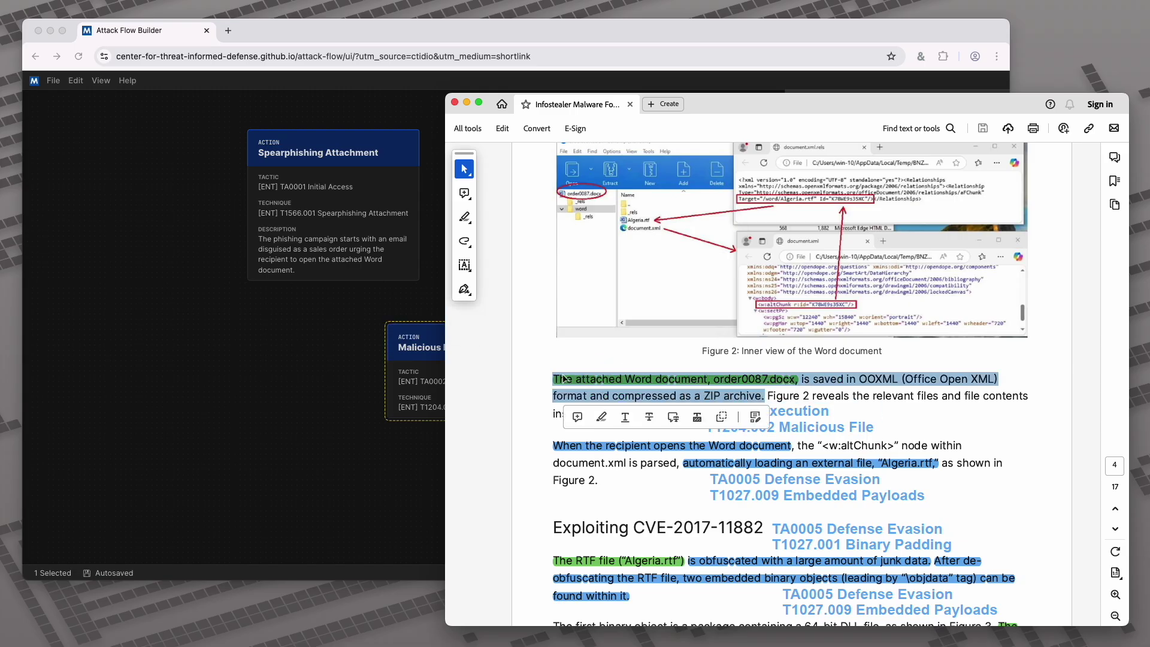
{"action": "left_click", "coordinate": [432, 371]}
{"action": "left_click", "coordinate": [851, 239]}
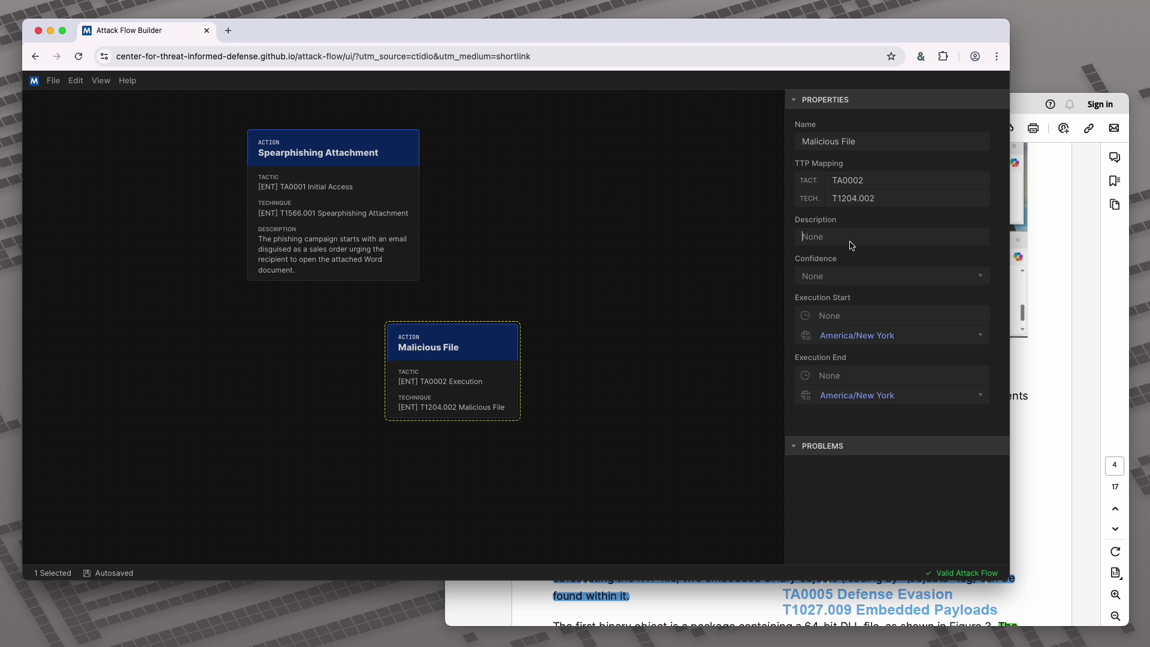
{"action": "key", "text": "super+v"}
{"action": "left_click", "coordinate": [849, 273]}
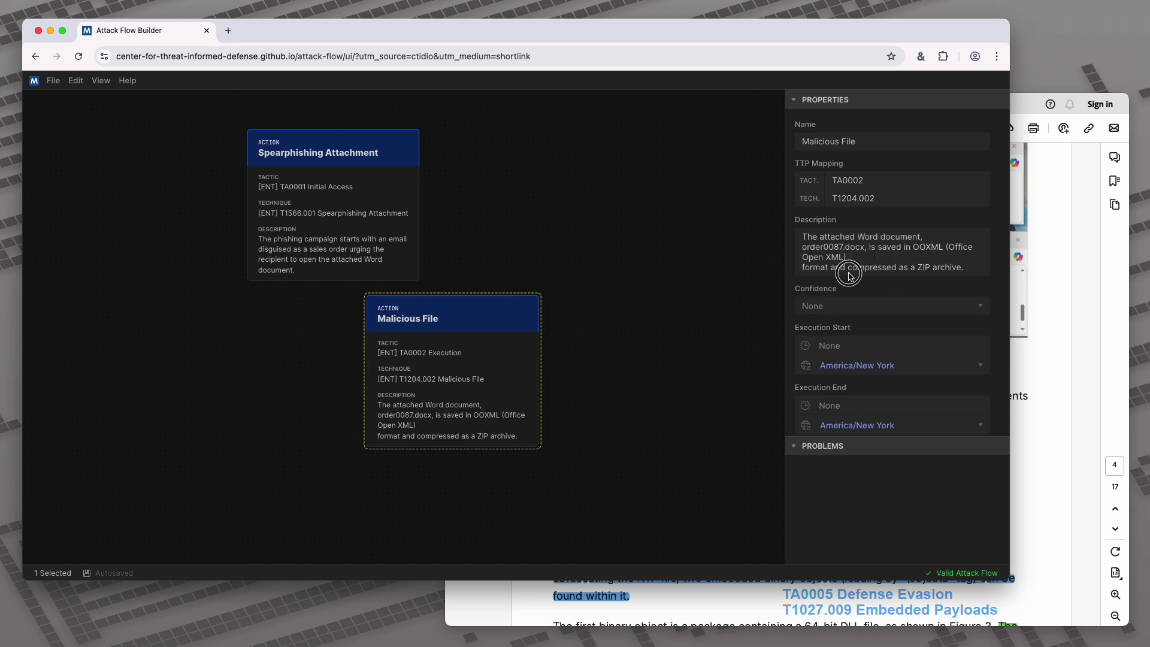
{"action": "key", "text": "super+Left"}
{"action": "key", "text": "BackSpace"}
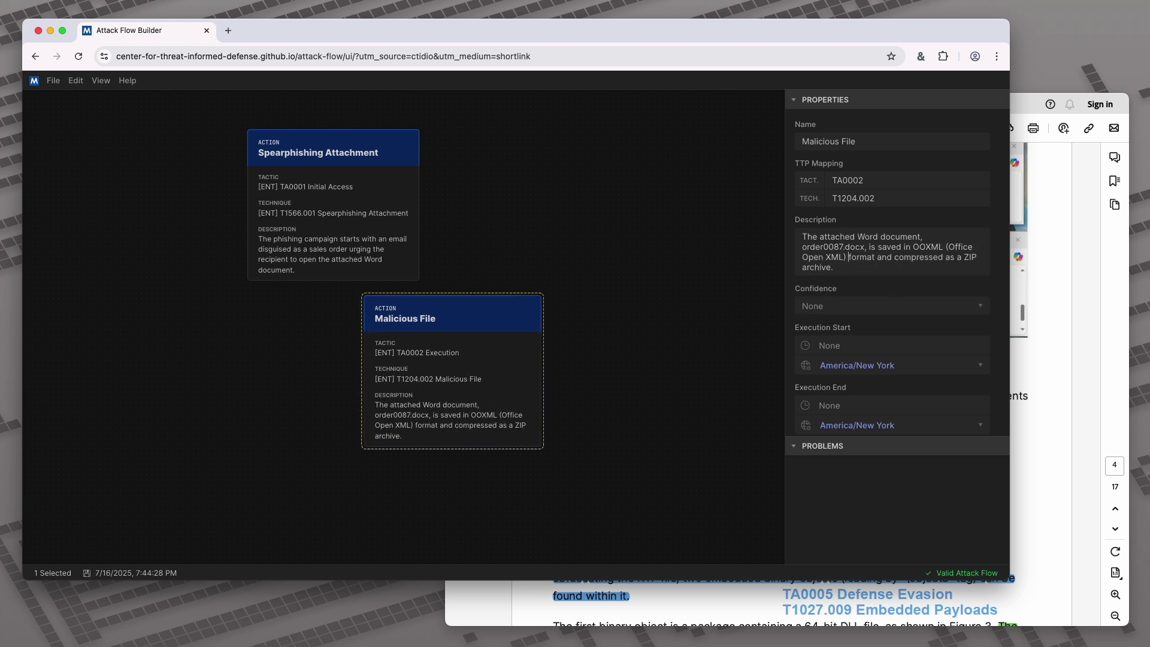
{"action": "left_click", "coordinate": [681, 397]}
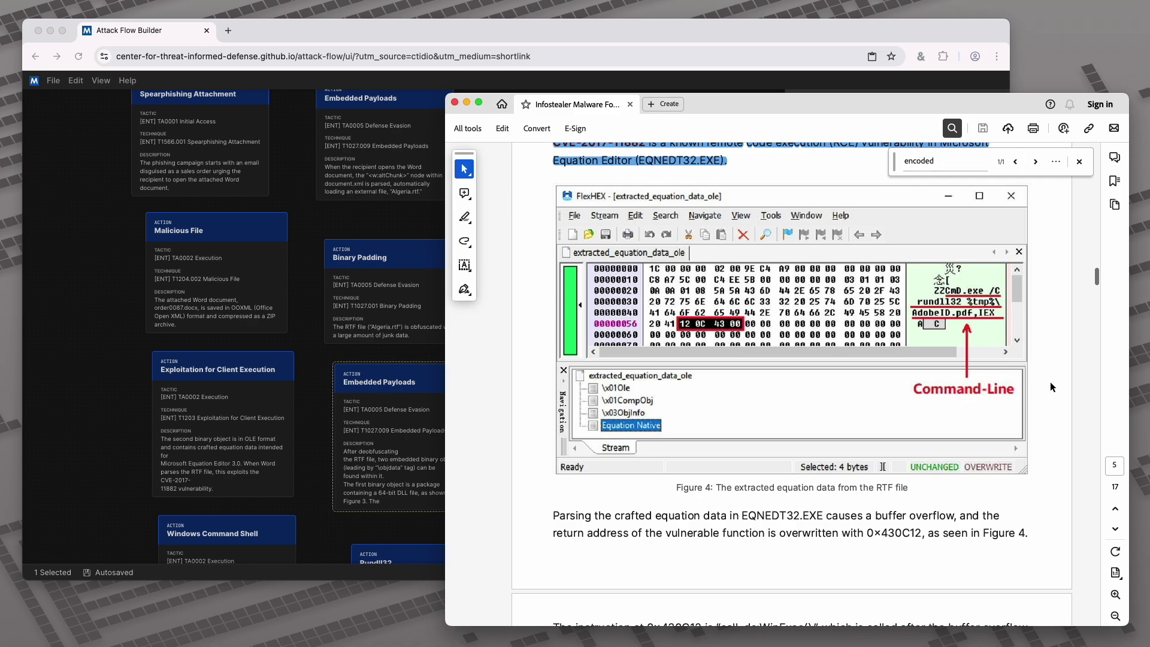
Scroll the report to Figure 1's phishing email on page 3
{"action": "scroll", "coordinate": [1051, 383], "scroll_direction": "up", "scroll_amount": 20}
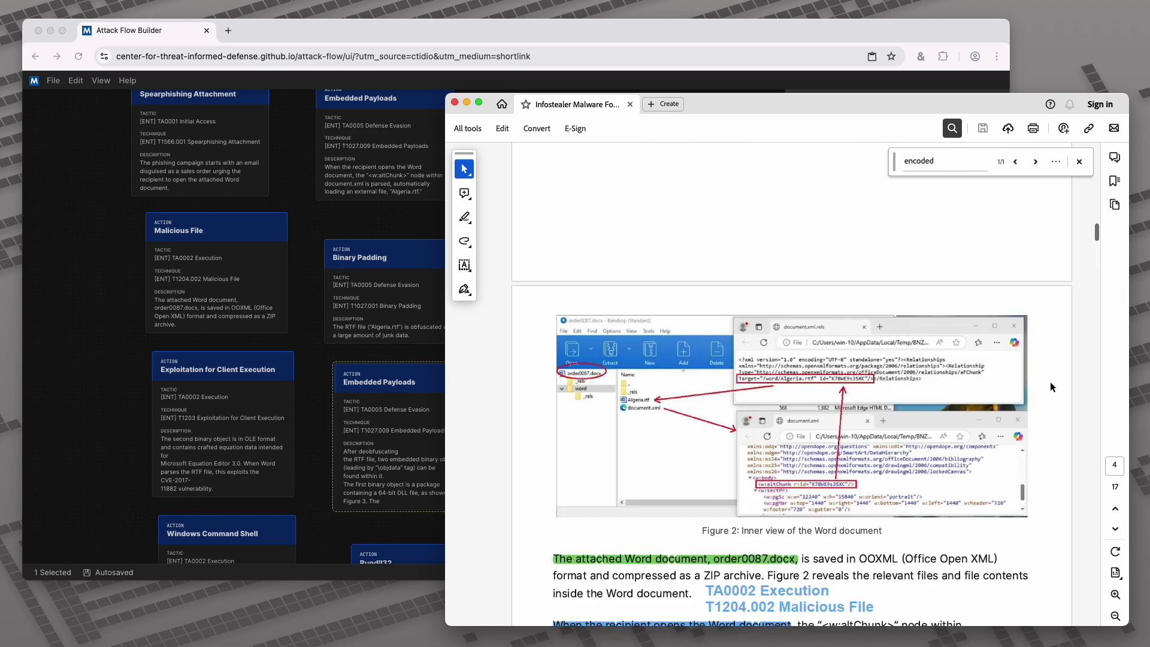
{"action": "scroll", "coordinate": [1050, 383], "scroll_direction": "down", "scroll_amount": 2}
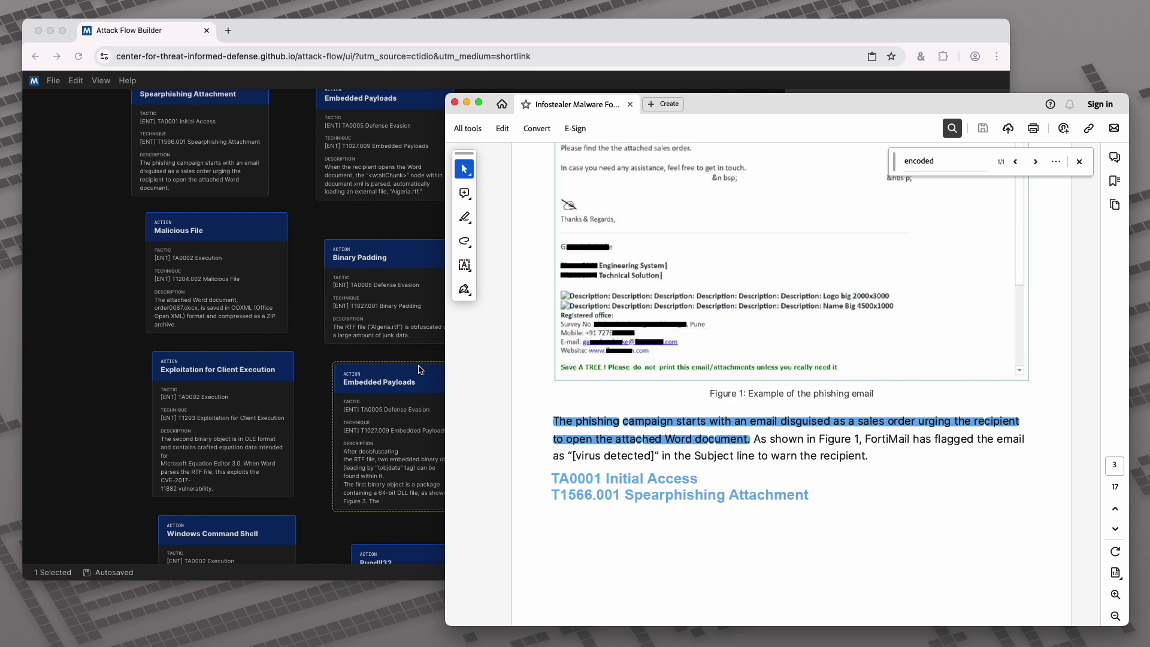
Rearrange the canvas, moving Spearphishing Attachment up and Embedded Payloads aside
{"action": "left_click", "coordinate": [116, 282]}
{"action": "left_click_drag", "start_coordinate": [282, 170], "coordinate": [295, 336]}
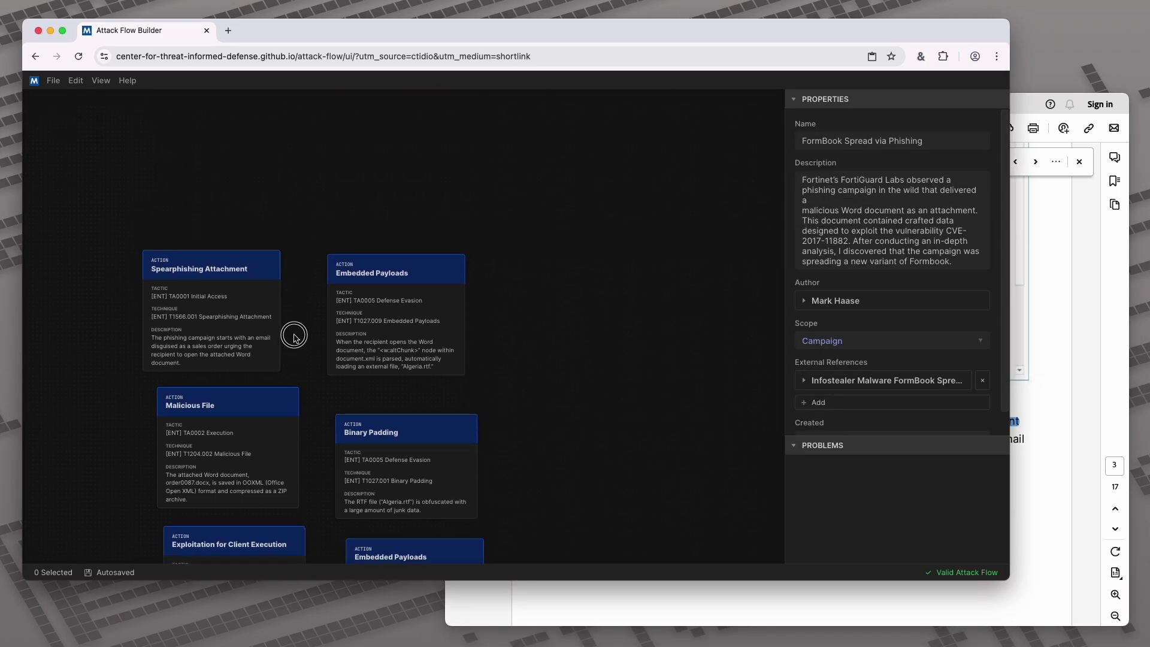
{"action": "left_click_drag", "start_coordinate": [387, 177], "coordinate": [396, 330]}
{"action": "left_click_drag", "start_coordinate": [249, 475], "coordinate": [403, 208]}
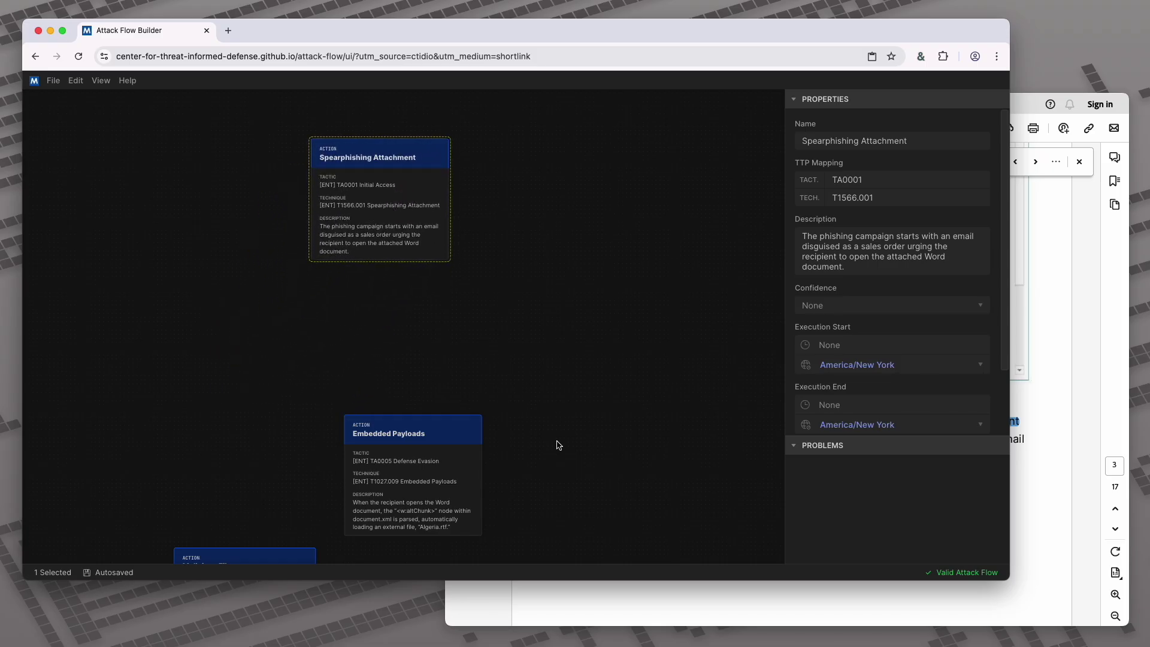
{"action": "left_click_drag", "start_coordinate": [429, 483], "coordinate": [638, 511]}
{"action": "left_click_drag", "start_coordinate": [388, 496], "coordinate": [390, 311]}
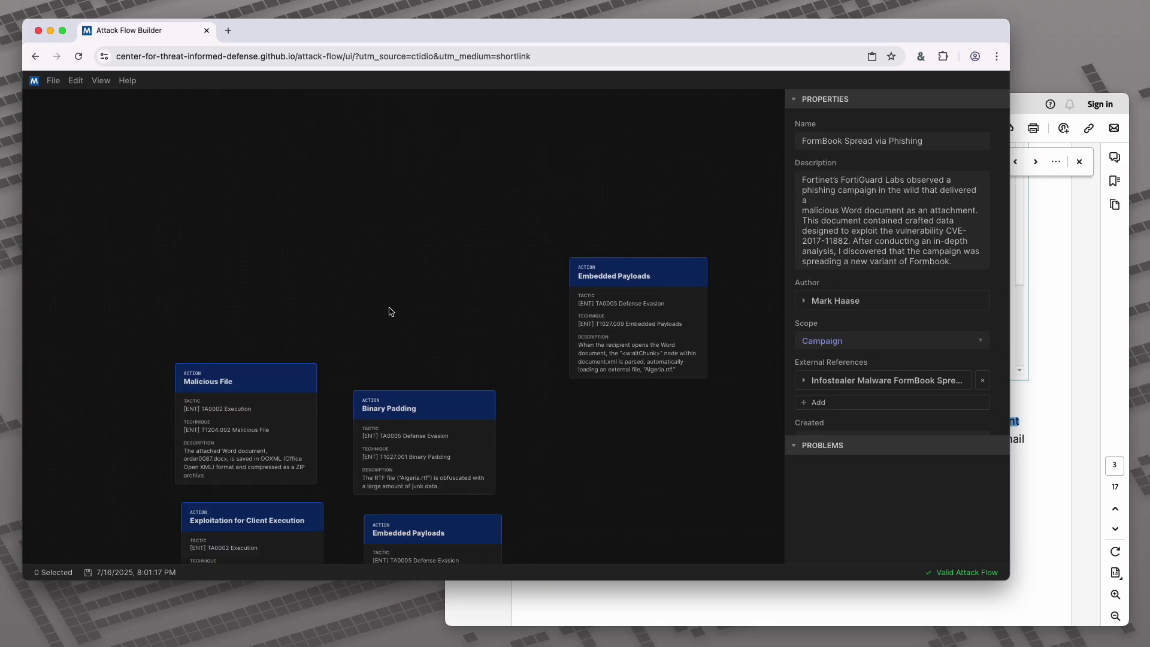
Place Malicious File beneath Spearphishing Attachment and connect them
{"action": "left_click", "coordinate": [1055, 480]}
{"action": "scroll", "coordinate": [1055, 481], "scroll_direction": "down", "scroll_amount": 10}
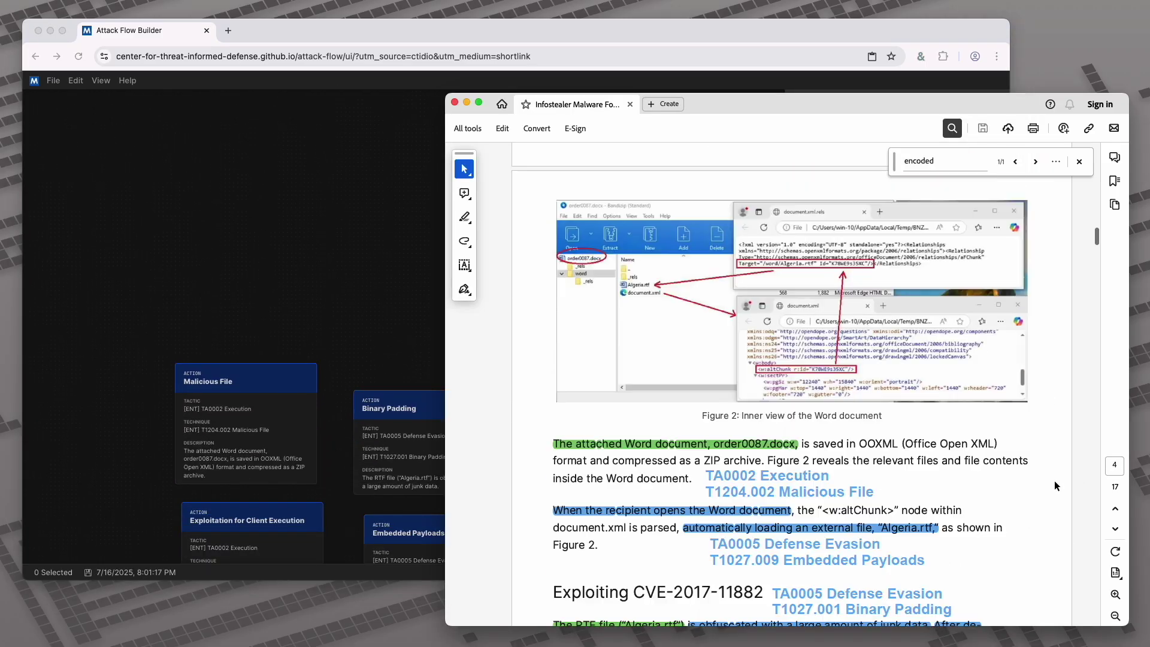
{"action": "scroll", "coordinate": [1054, 481], "scroll_direction": "down", "scroll_amount": 3}
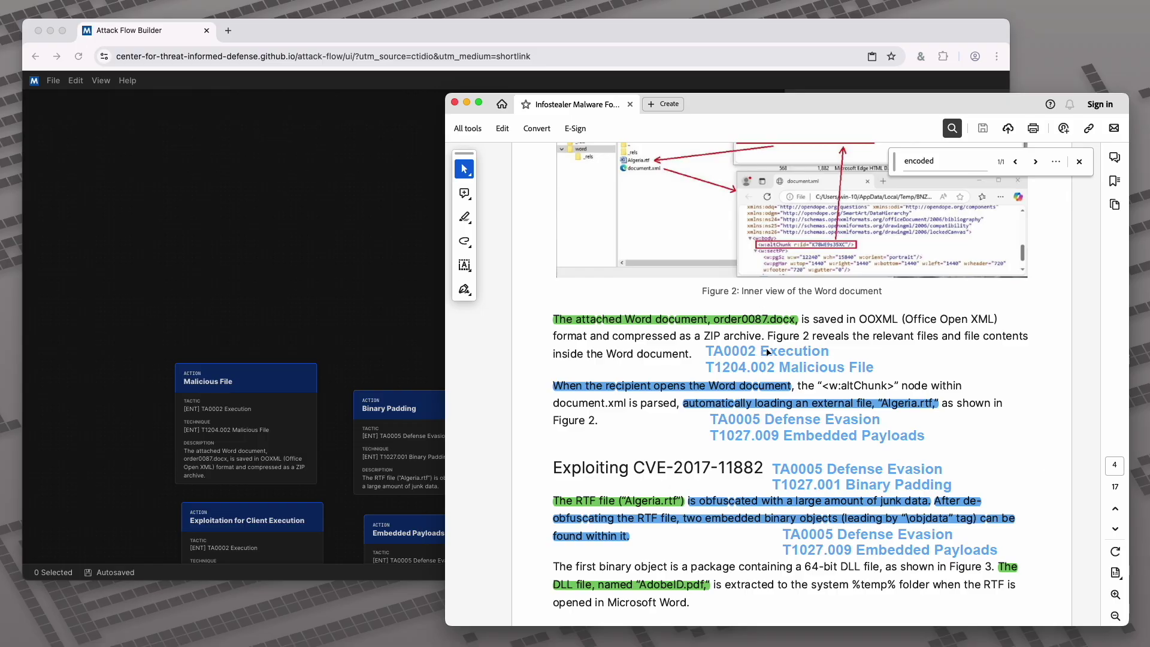
{"action": "left_click", "coordinate": [410, 295]}
{"action": "left_click_drag", "start_coordinate": [207, 441], "coordinate": [368, 208]}
{"action": "left_click_drag", "start_coordinate": [518, 166], "coordinate": [526, 305]}
{"action": "left_click_drag", "start_coordinate": [411, 359], "coordinate": [388, 363]}
{"action": "left_click", "coordinate": [398, 234]}
{"action": "left_click_drag", "start_coordinate": [389, 215], "coordinate": [393, 278]}
{"action": "left_click", "coordinate": [407, 323]}
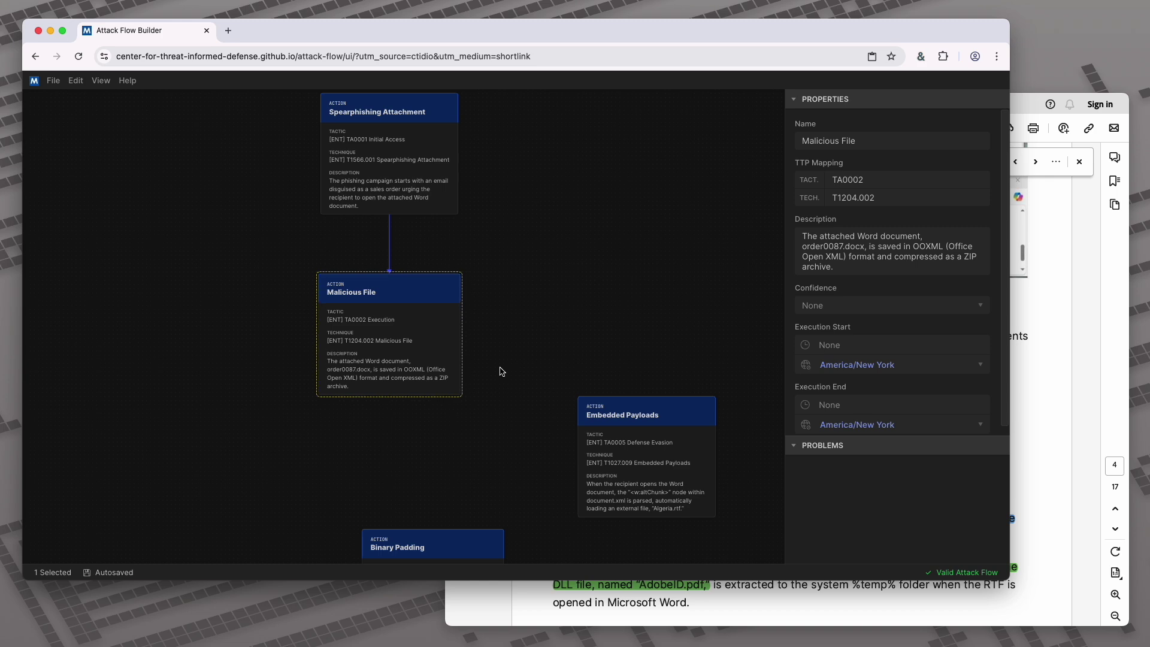
Place Embedded Payloads directly below Malicious File and link them
{"action": "left_click", "coordinate": [1022, 370]}
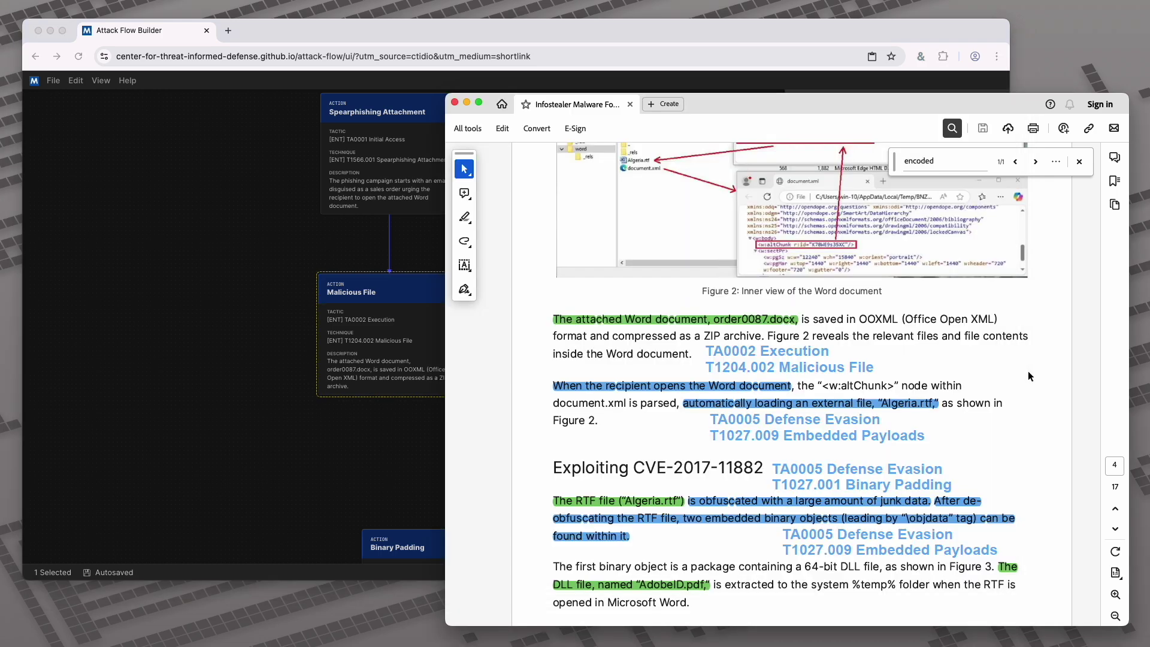
{"action": "scroll", "coordinate": [1018, 373], "scroll_direction": "down", "scroll_amount": 3}
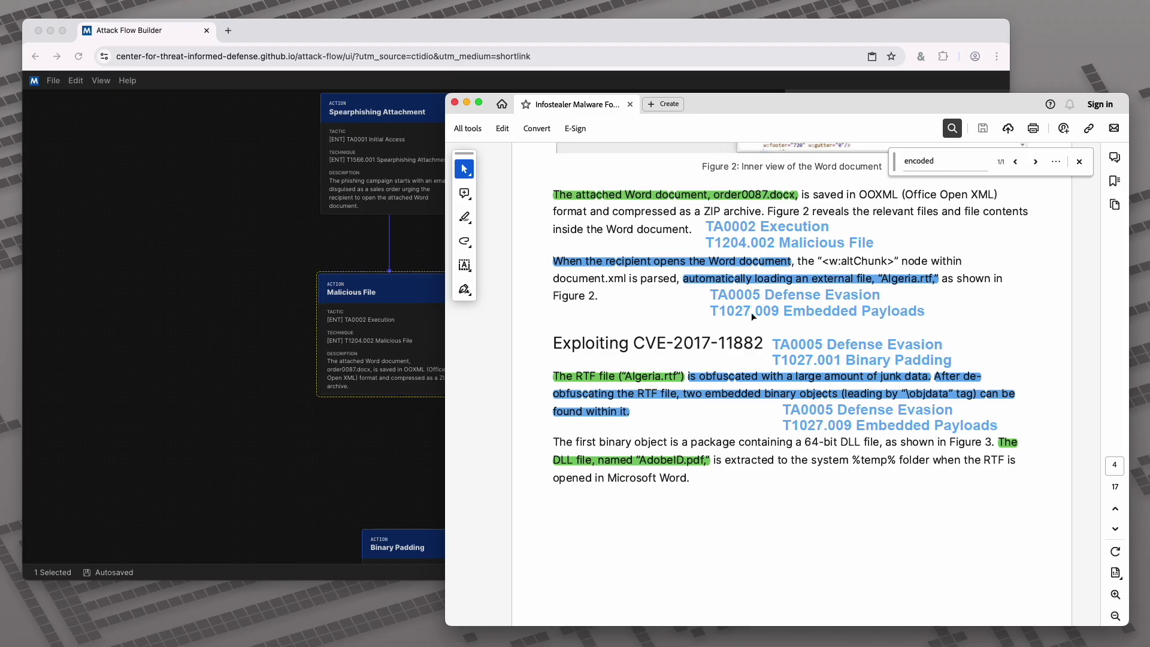
{"action": "left_click", "coordinate": [395, 440]}
{"action": "scroll", "coordinate": [431, 382], "scroll_direction": "down", "scroll_amount": 5}
{"action": "left_click_drag", "start_coordinate": [602, 302], "coordinate": [343, 330]}
{"action": "left_click", "coordinate": [378, 235]}
{"action": "left_click_drag", "start_coordinate": [374, 222], "coordinate": [374, 252]}
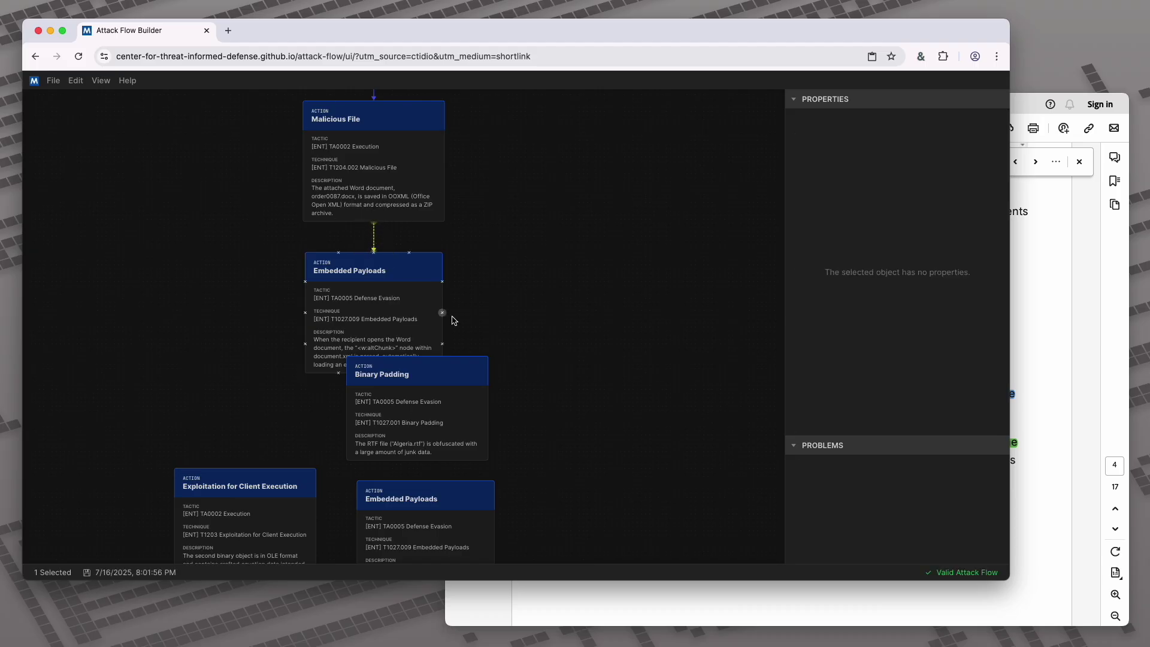
{"action": "left_click", "coordinate": [507, 349]}
Move Binary Padding down and shift the nine lower action cards further down the canvas
{"action": "scroll", "coordinate": [575, 429], "scroll_direction": "down", "scroll_amount": 5}
{"action": "left_click_drag", "start_coordinate": [435, 255], "coordinate": [393, 311]}
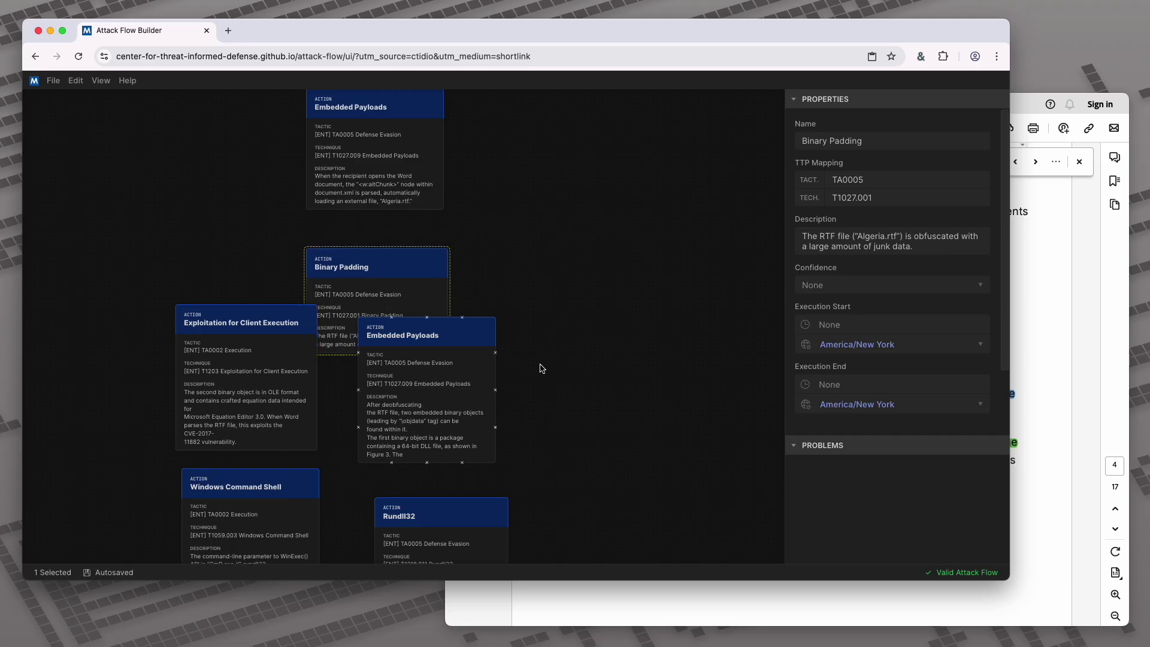
{"action": "scroll", "coordinate": [539, 377], "scroll_direction": "down", "scroll_amount": 3}
{"action": "left_click", "coordinate": [586, 357]}
{"action": "scroll", "coordinate": [591, 300], "scroll_direction": "down", "scroll_amount": 2}
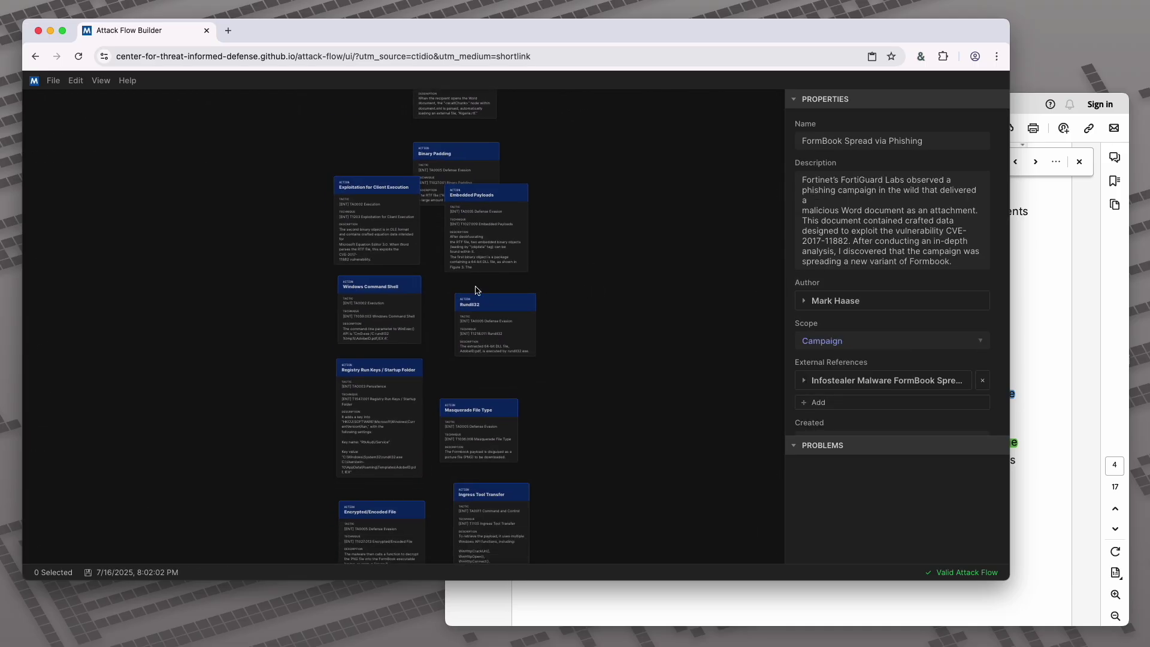
{"action": "left_click_drag", "start_coordinate": [290, 254], "coordinate": [545, 542]}
{"action": "scroll", "coordinate": [612, 508], "scroll_direction": "down", "scroll_amount": 1}
{"action": "left_click", "coordinate": [608, 509]}
{"action": "scroll", "coordinate": [596, 391], "scroll_direction": "down", "scroll_amount": 3}
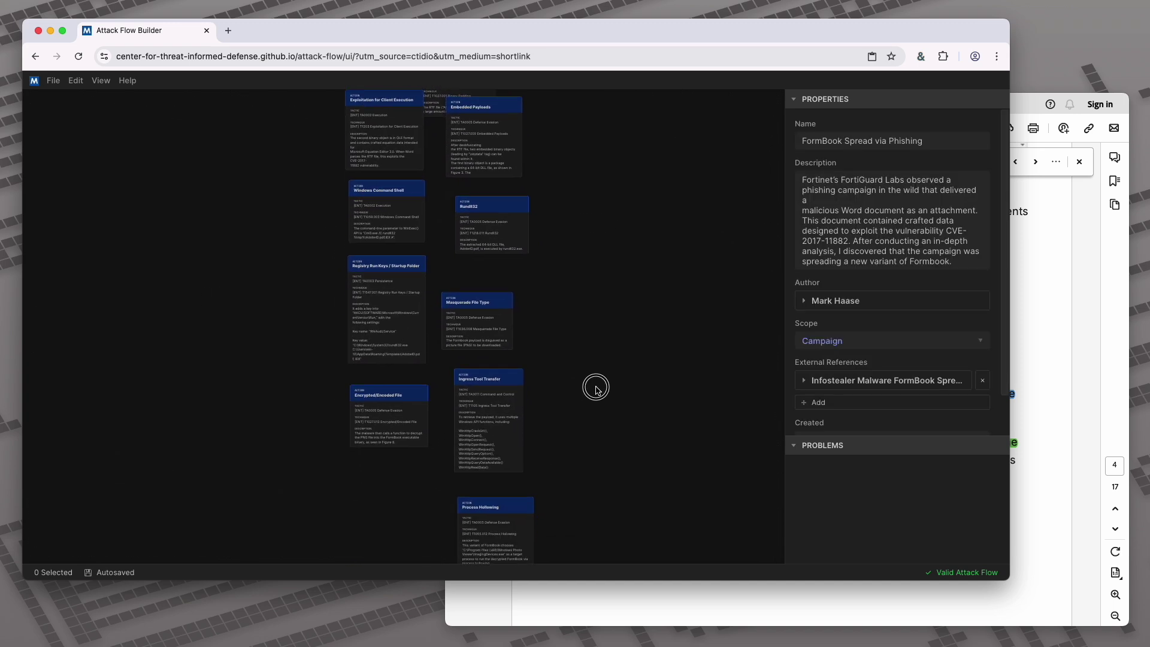
{"action": "left_click_drag", "start_coordinate": [261, 145], "coordinate": [543, 523]}
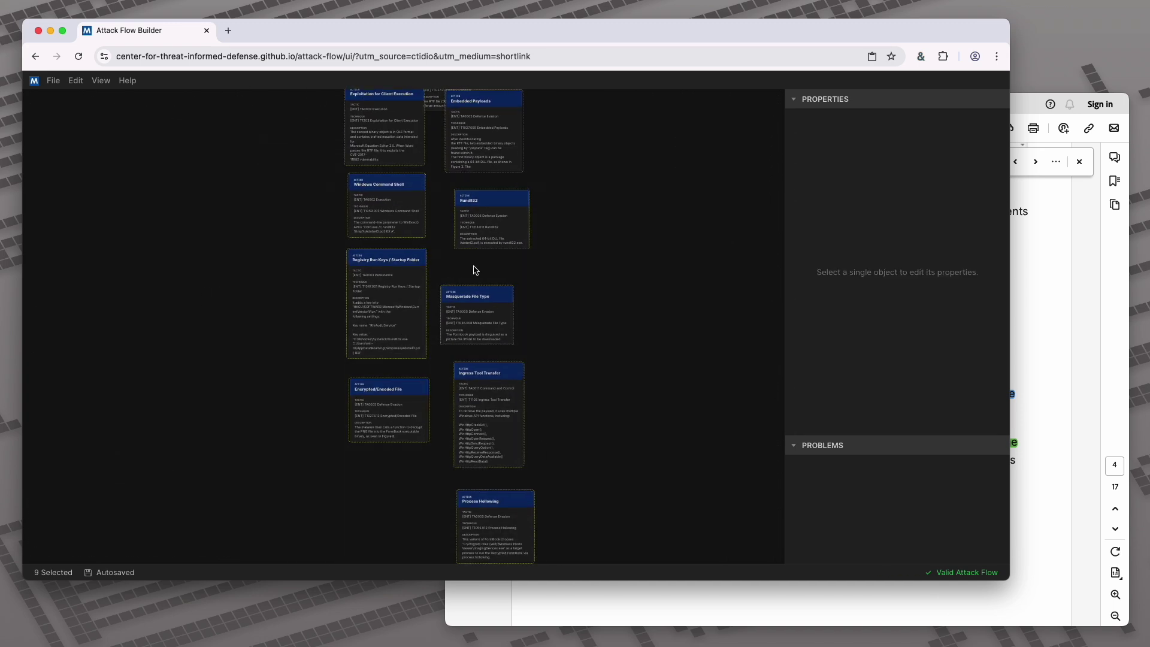
{"action": "left_click_drag", "start_coordinate": [485, 146], "coordinate": [506, 323]}
{"action": "left_click", "coordinate": [531, 146]}
Connect Embedded Payloads and Binary Padding, checking Binary Padding against the threat report
{"action": "left_click_drag", "start_coordinate": [550, 128], "coordinate": [522, 306]}
{"action": "scroll", "coordinate": [503, 275], "scroll_direction": "up", "scroll_amount": 3}
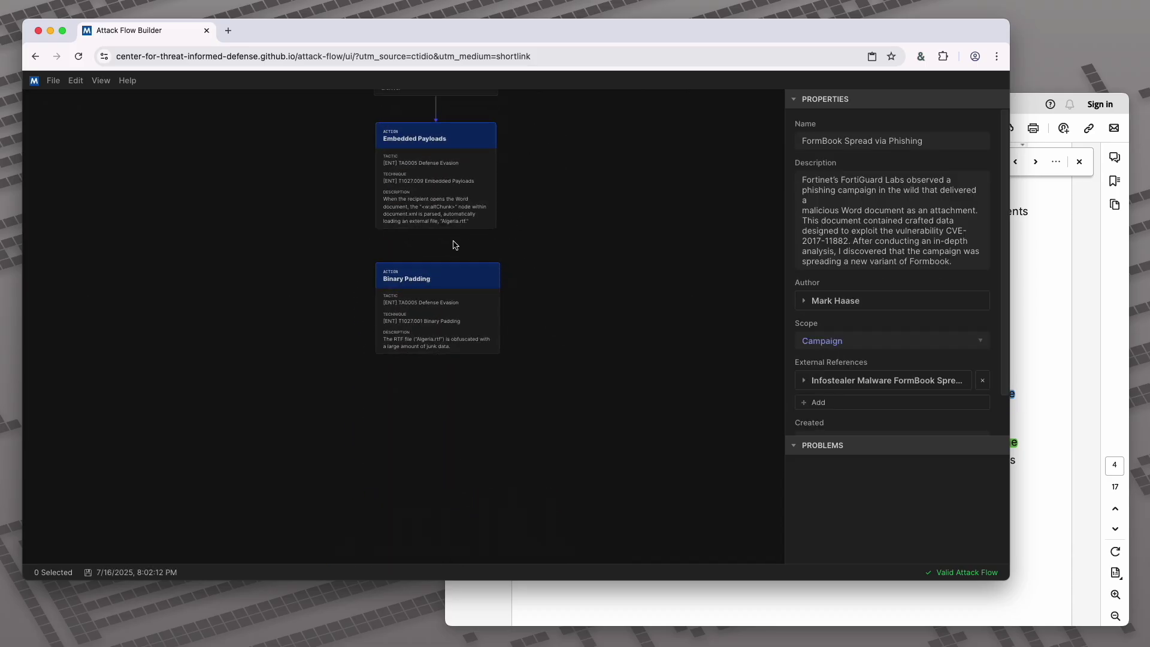
{"action": "left_click_drag", "start_coordinate": [439, 233], "coordinate": [437, 259]}
{"action": "left_click", "coordinate": [466, 304]}
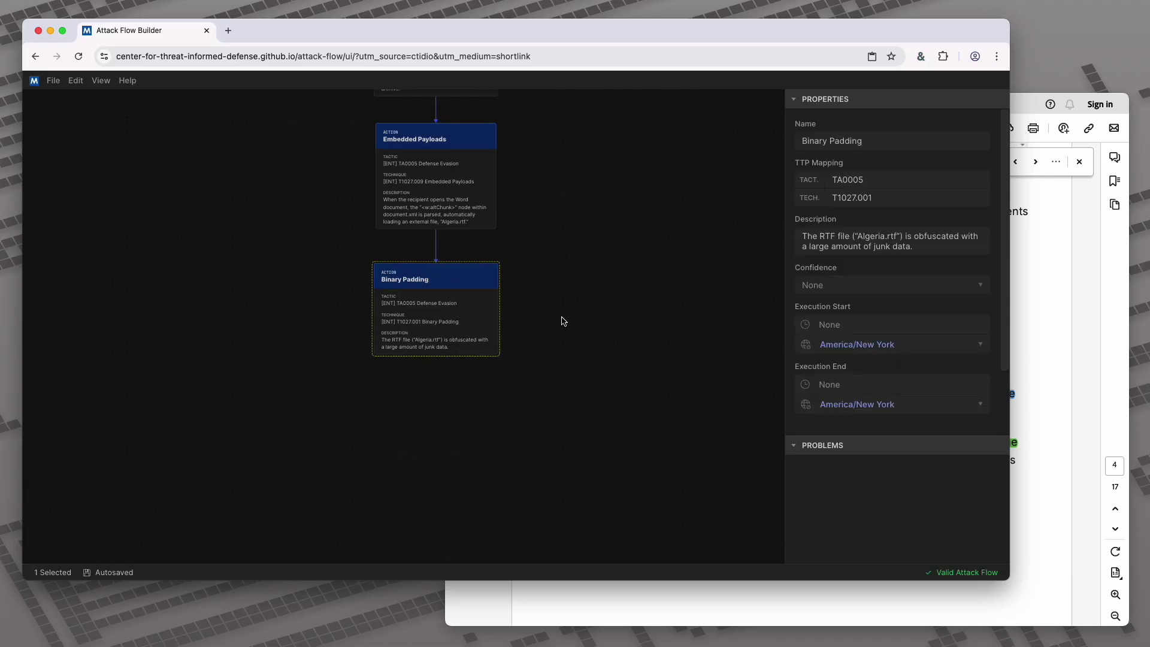
{"action": "left_click", "coordinate": [1023, 354]}
{"action": "scroll", "coordinate": [994, 354], "scroll_direction": "down", "scroll_amount": 2}
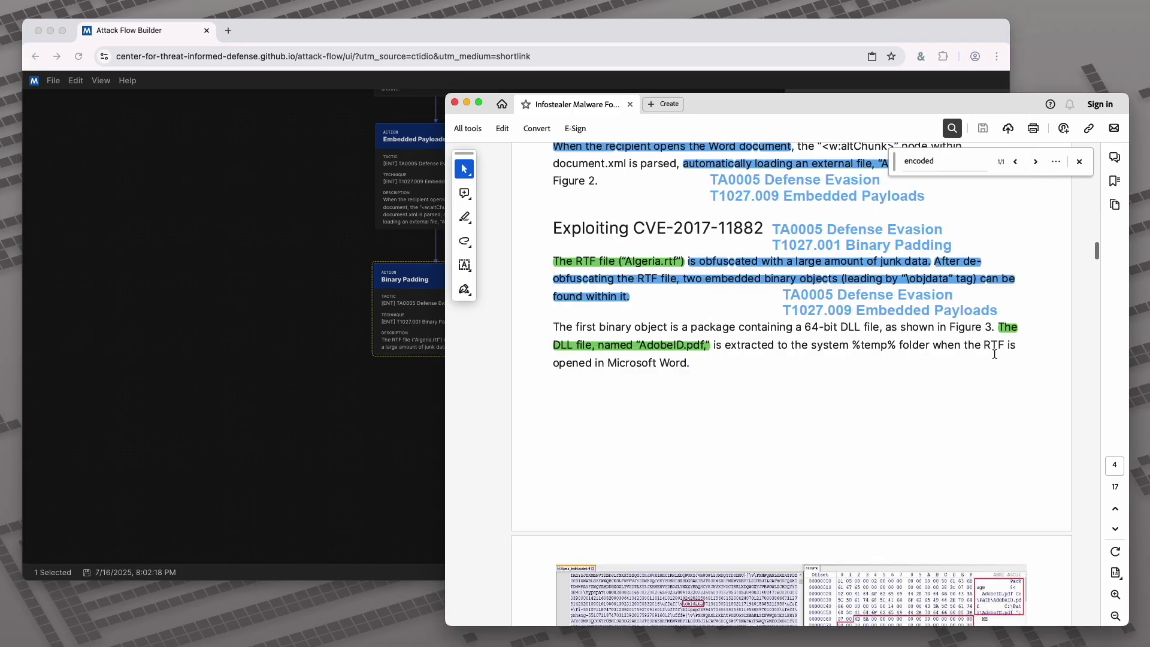
{"action": "scroll", "coordinate": [981, 354], "scroll_direction": "up", "scroll_amount": 2}
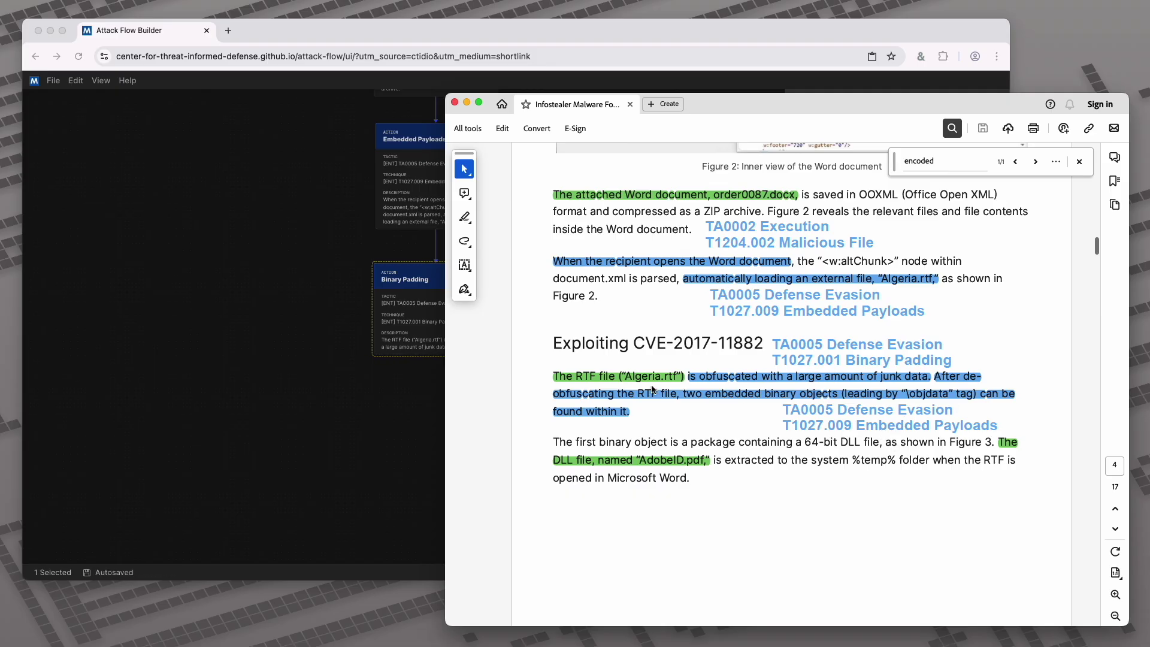
{"action": "scroll", "coordinate": [854, 446], "scroll_direction": "down", "scroll_amount": 10}
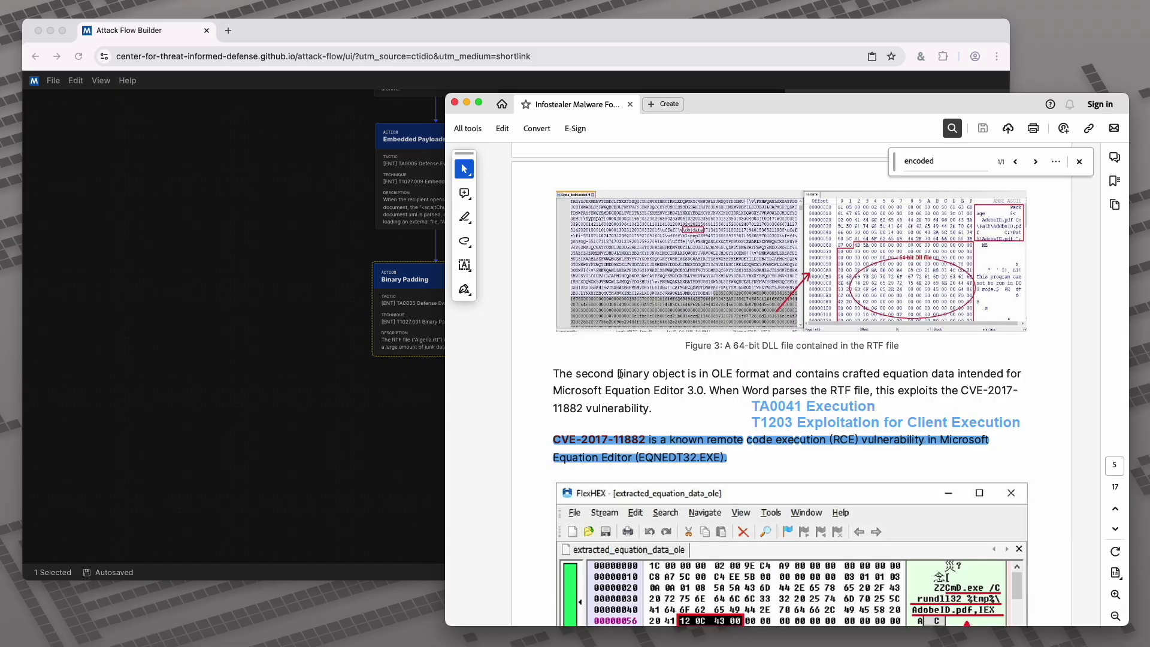
{"action": "left_click", "coordinate": [412, 398]}
Place the second Embedded Payloads under Binary Padding and link Binary Padding to it
{"action": "left_click_drag", "start_coordinate": [486, 460], "coordinate": [475, 324]}
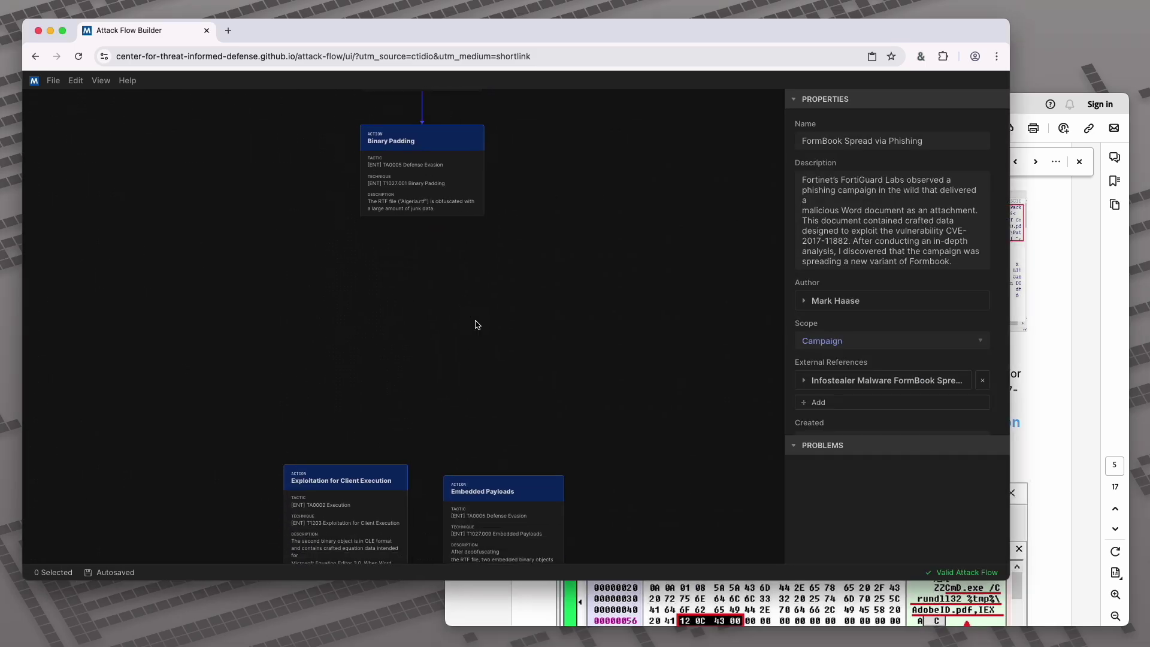
{"action": "left_click_drag", "start_coordinate": [525, 523], "coordinate": [438, 306]}
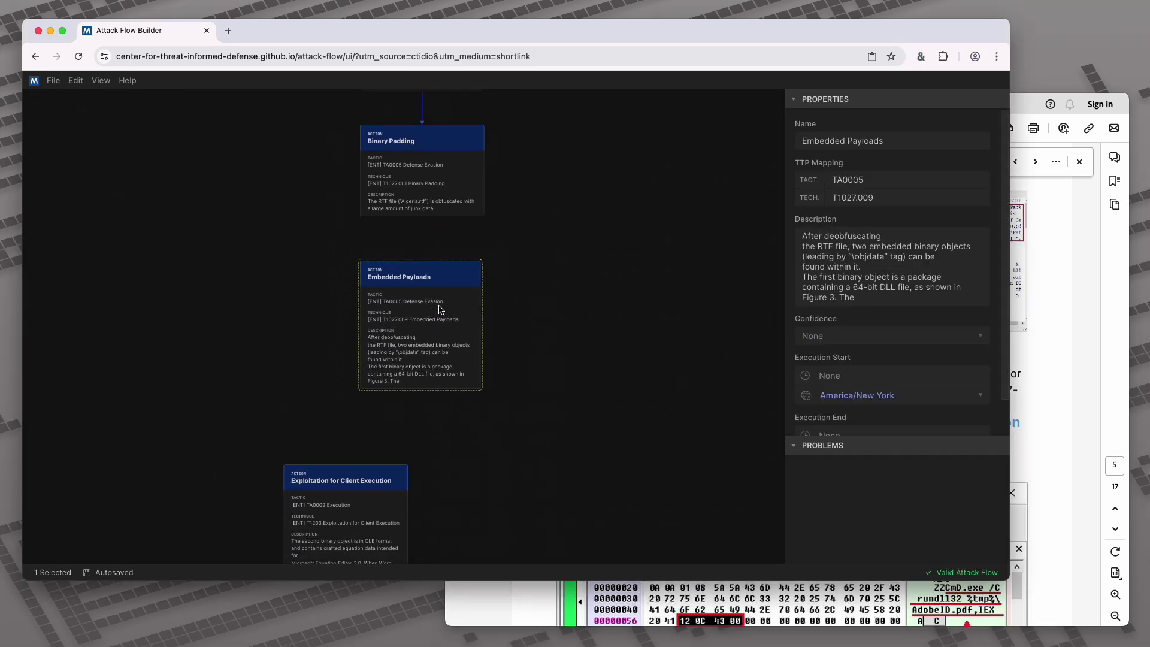
{"action": "left_click", "coordinate": [430, 242]}
{"action": "left_click_drag", "start_coordinate": [422, 220], "coordinate": [423, 264]}
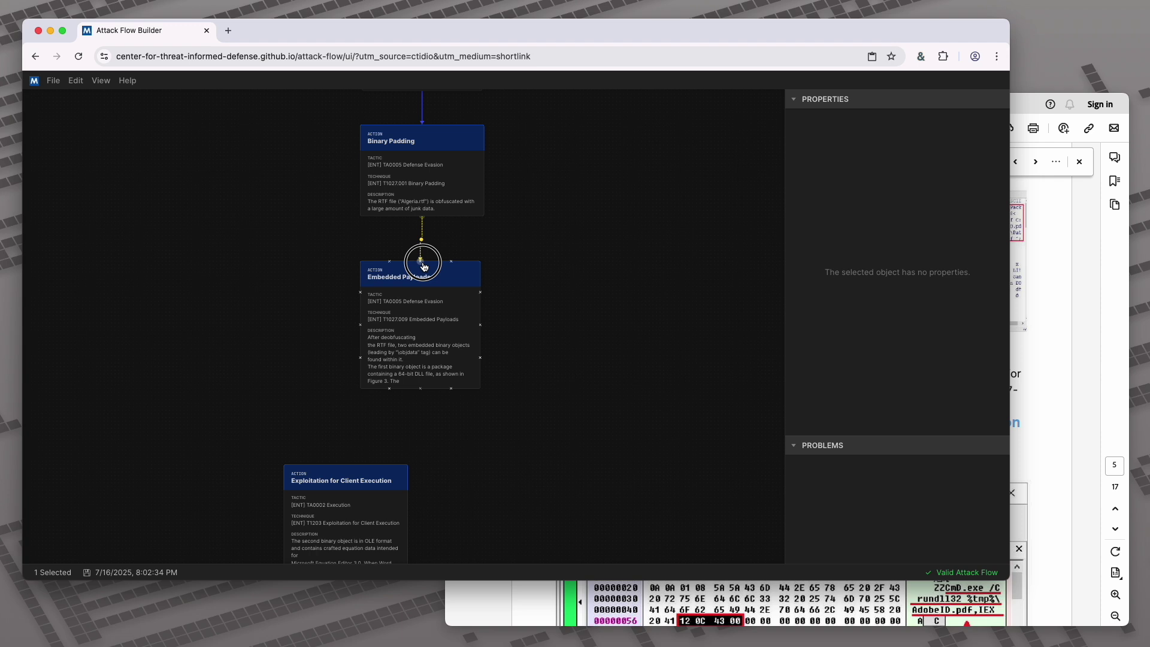
{"action": "left_click", "coordinate": [431, 316]}
Move Exploitation for Client Execution below Embedded Payloads and link Embedded Payloads to it
{"action": "left_click_drag", "start_coordinate": [366, 510], "coordinate": [443, 488]}
{"action": "left_click", "coordinate": [433, 410]}
{"action": "left_click_drag", "start_coordinate": [420, 389], "coordinate": [442, 471]}
{"action": "left_click", "coordinate": [441, 471]}
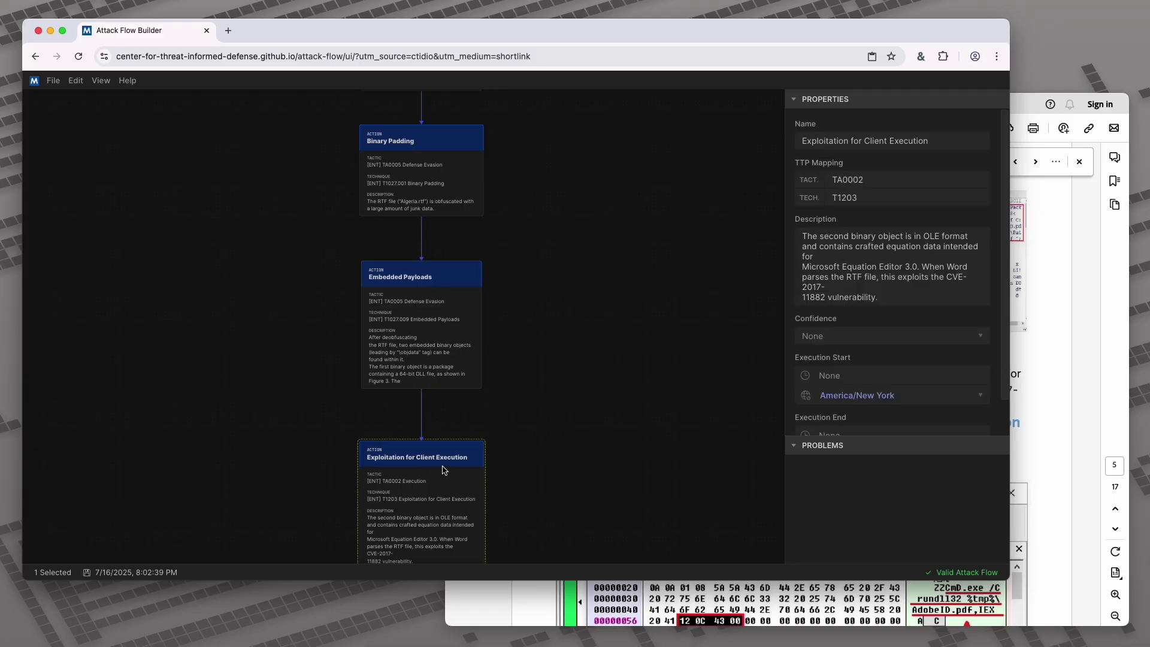
{"action": "left_click", "coordinate": [626, 471]}
{"action": "left_click", "coordinate": [1047, 429]}
{"action": "scroll", "coordinate": [1048, 429], "scroll_direction": "down", "scroll_amount": 15}
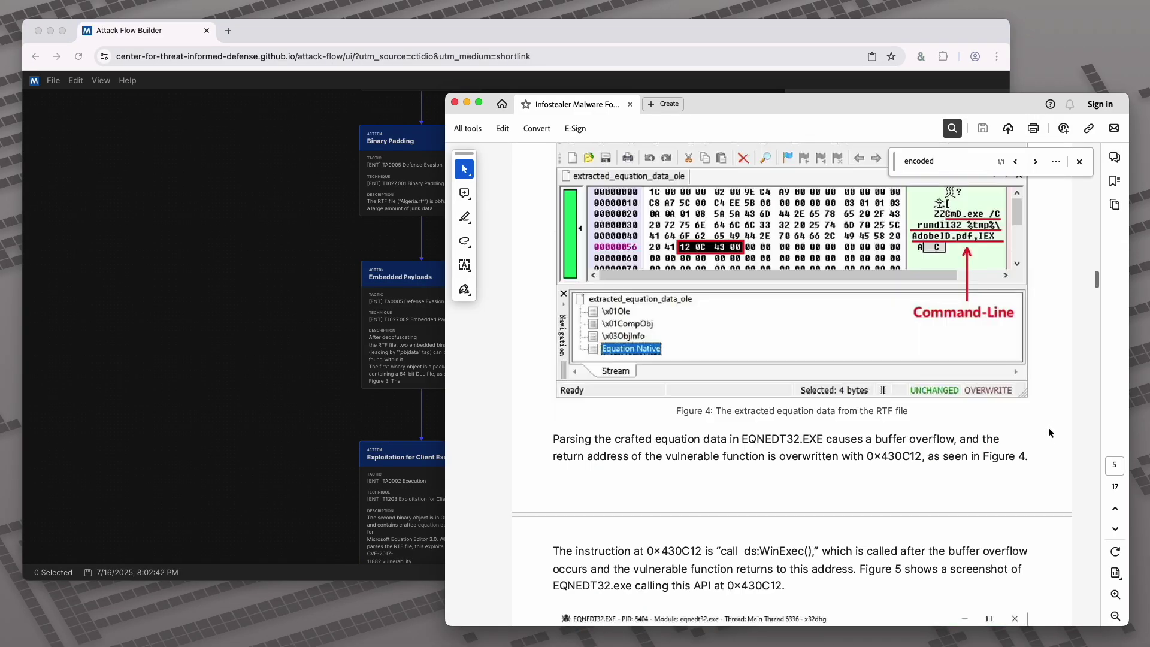
Scroll the report to page 6's WinExec passage and 'Dissecting the Extracted 64-bit Dll File'
{"action": "scroll", "coordinate": [1049, 432], "scroll_direction": "down", "scroll_amount": 3}
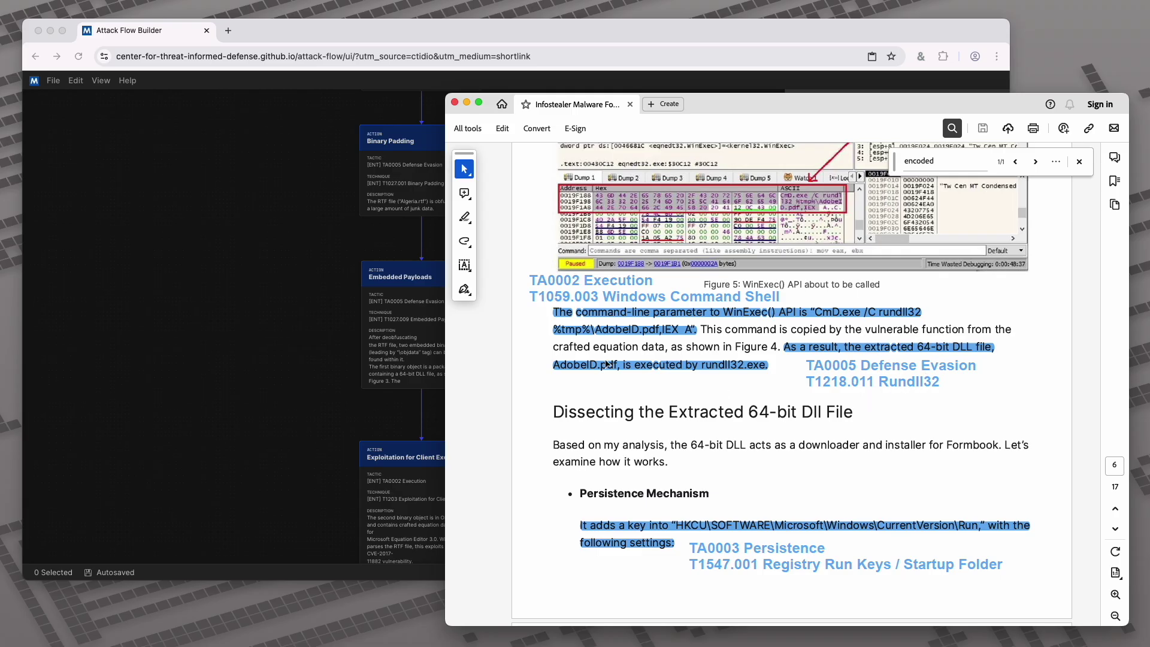
Shift Windows Command Shell right and link Exploitation for Client Execution to it
{"action": "left_click", "coordinate": [318, 467]}
{"action": "left_click_drag", "start_coordinate": [318, 467], "coordinate": [357, 95]}
{"action": "left_click_drag", "start_coordinate": [395, 307], "coordinate": [466, 303]}
{"action": "left_click", "coordinate": [458, 207]}
{"action": "left_click_drag", "start_coordinate": [460, 198], "coordinate": [461, 228]}
{"action": "left_click_drag", "start_coordinate": [487, 365], "coordinate": [537, 244]}
Move Registry Run Keys and Masquerade File Type aside, place Rundll32 below Windows Command Shell, and link them
{"action": "left_click_drag", "start_coordinate": [375, 359], "coordinate": [175, 430]}
{"action": "left_click_drag", "start_coordinate": [585, 343], "coordinate": [759, 480]}
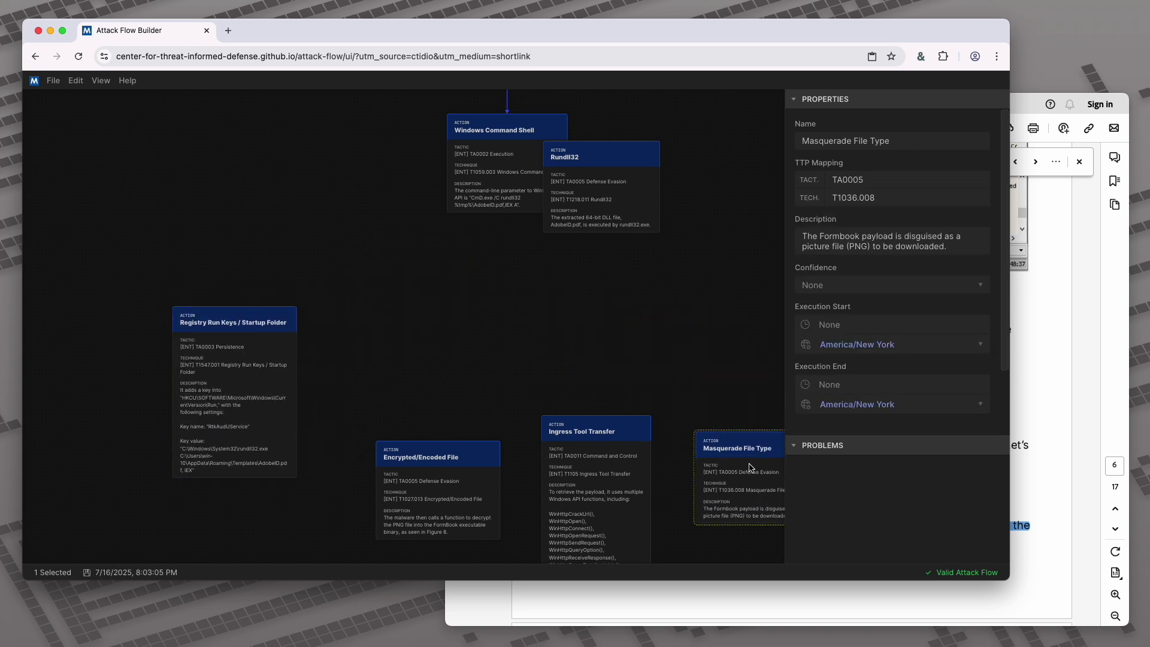
{"action": "left_click_drag", "start_coordinate": [620, 197], "coordinate": [526, 304]}
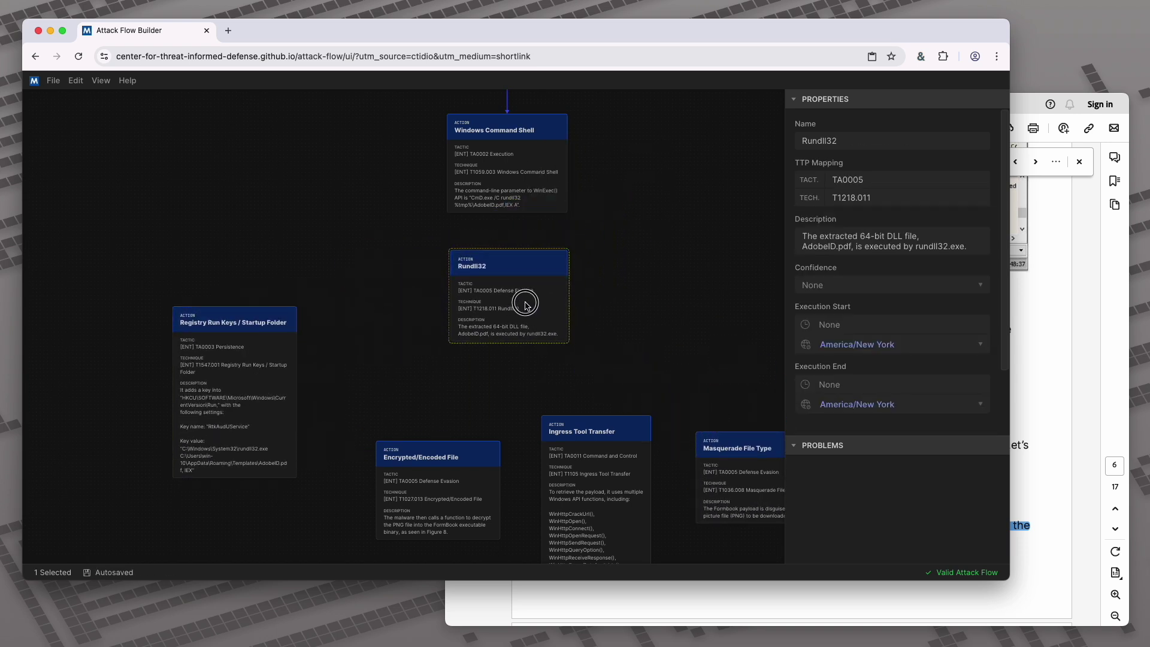
{"action": "left_click_drag", "start_coordinate": [507, 217], "coordinate": [506, 251]}
{"action": "left_click", "coordinate": [509, 273]}
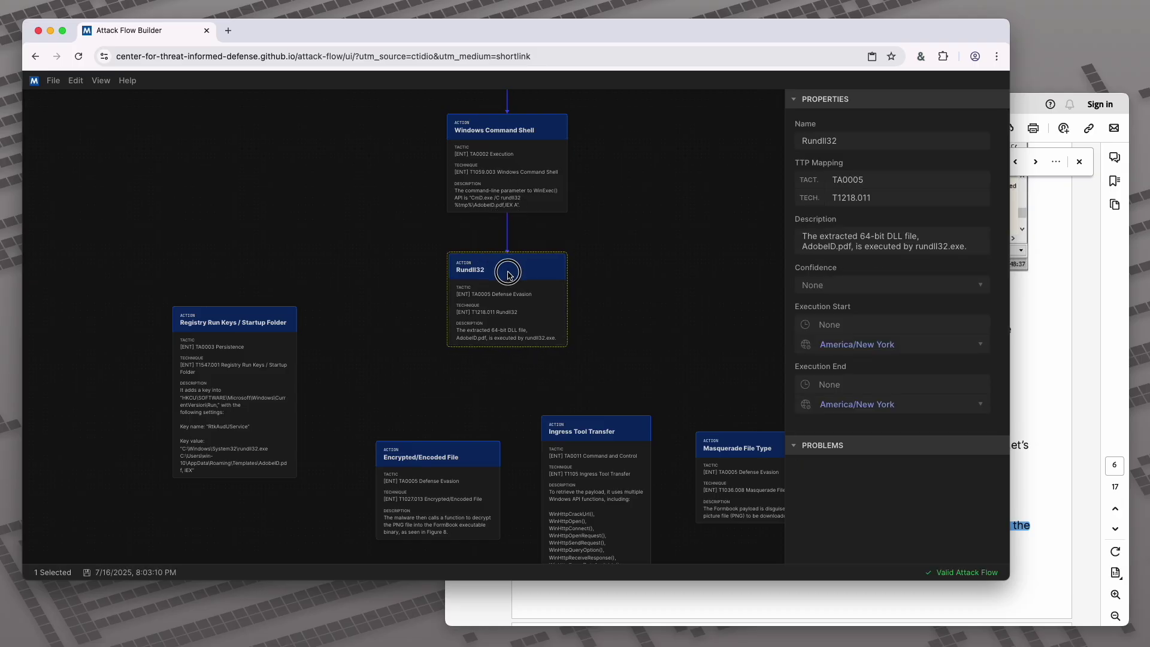
{"action": "left_click", "coordinate": [570, 246]}
{"action": "scroll", "coordinate": [372, 323], "scroll_direction": "down", "scroll_amount": 2}
{"action": "scroll", "coordinate": [372, 324], "scroll_direction": "right", "scroll_amount": 2}
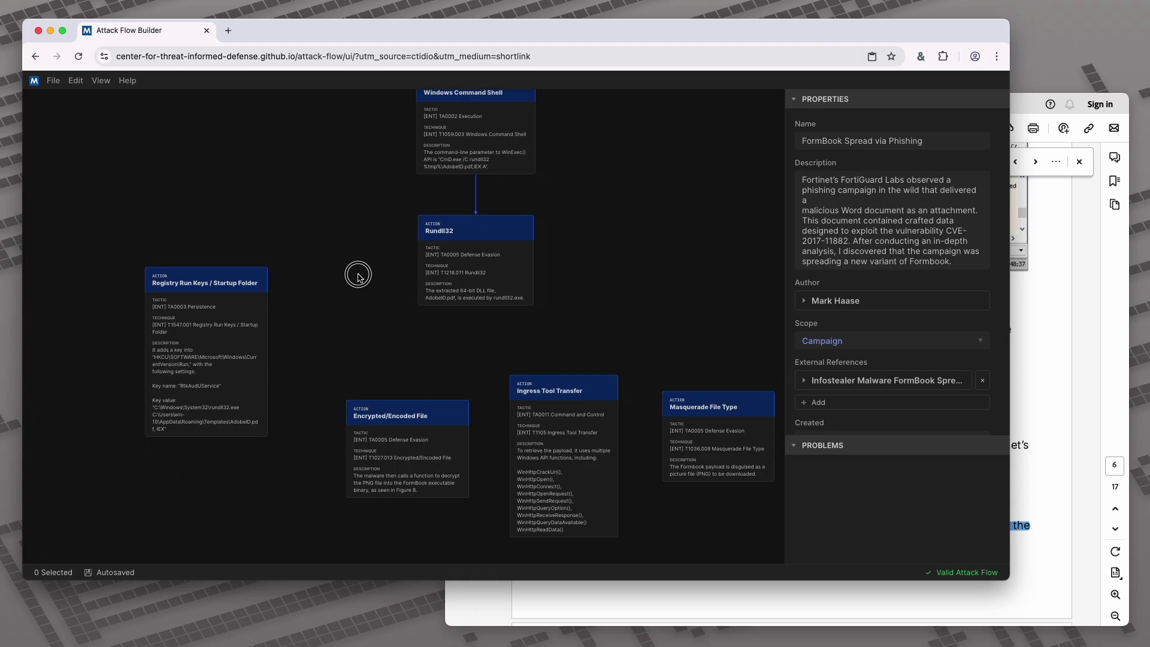
{"action": "scroll", "coordinate": [359, 275], "scroll_direction": "down", "scroll_amount": 1}
{"action": "scroll", "coordinate": [358, 275], "scroll_direction": "right", "scroll_amount": 1}
{"action": "left_click", "coordinate": [1085, 391]}
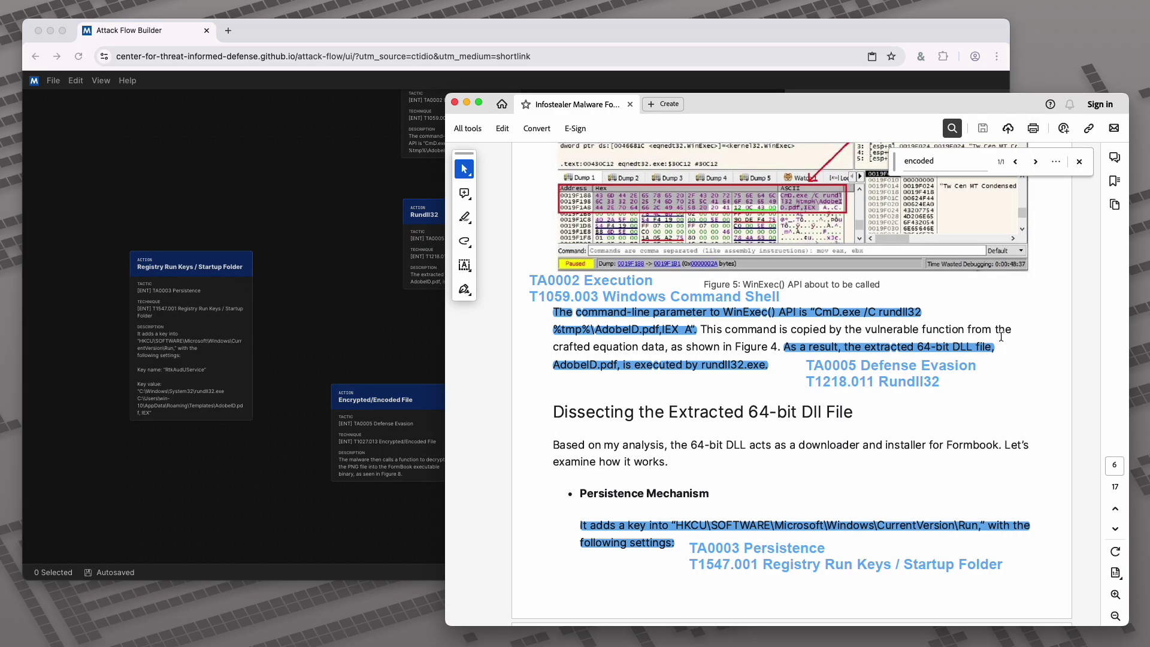
Scroll the report to the 'Formbook Payload Download' section, then return to Attack Flow Builder
{"action": "scroll", "coordinate": [1001, 337], "scroll_direction": "down", "scroll_amount": 5}
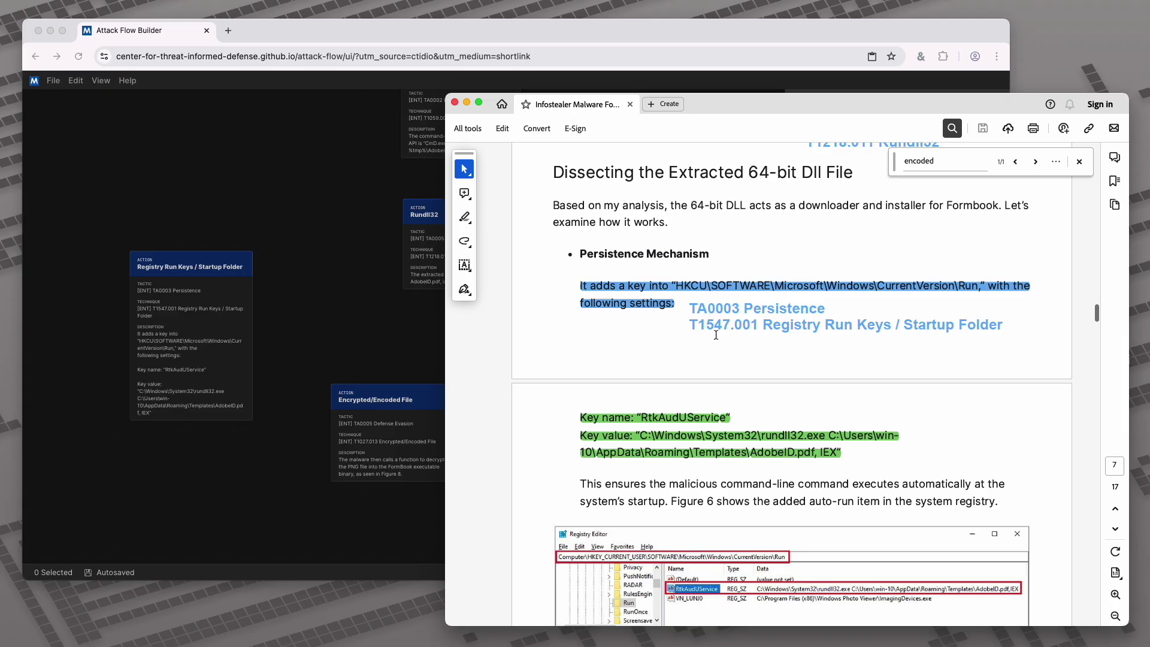
{"action": "scroll", "coordinate": [870, 352], "scroll_direction": "down", "scroll_amount": 13}
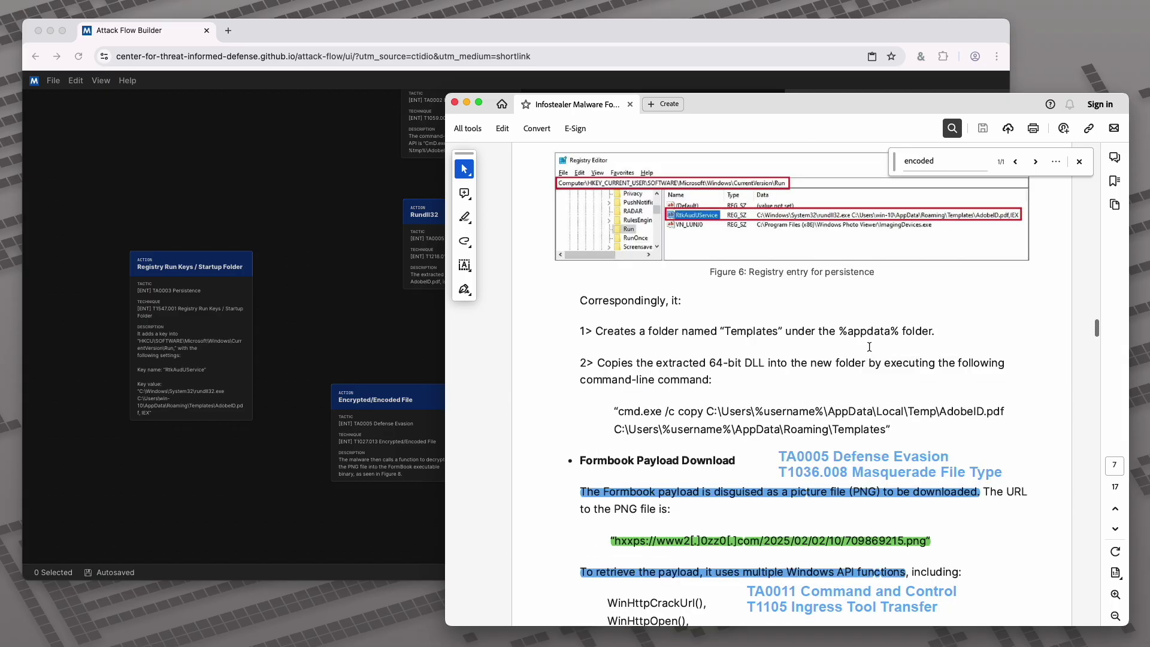
{"action": "scroll", "coordinate": [868, 351], "scroll_direction": "down", "scroll_amount": 3}
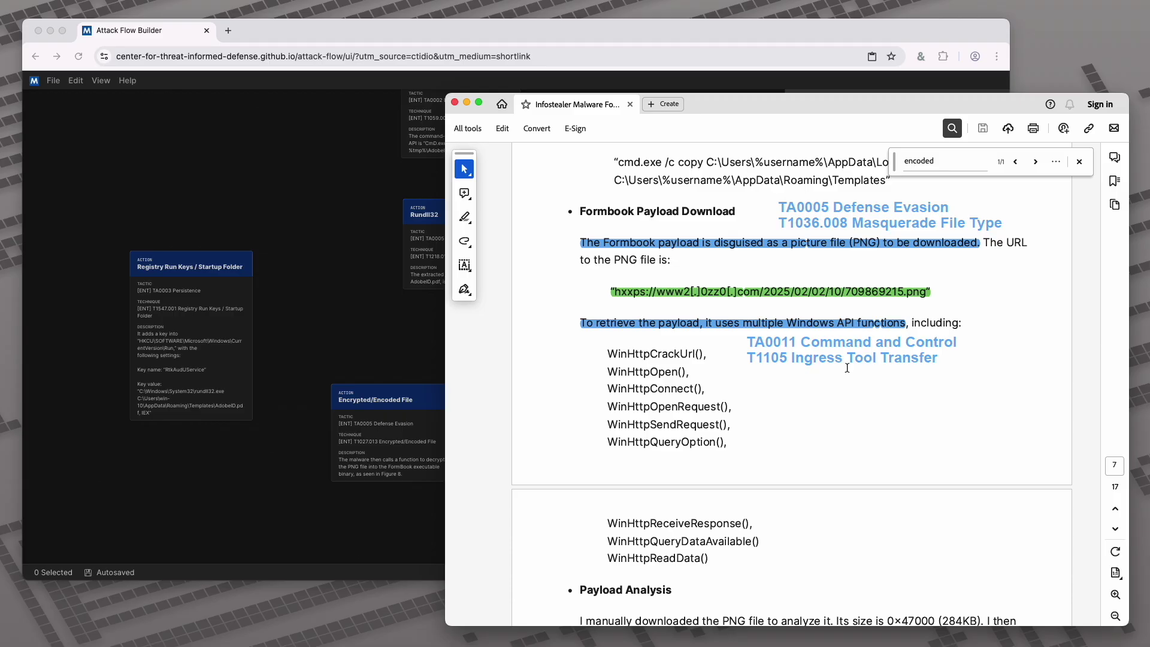
{"action": "left_click", "coordinate": [404, 364]}
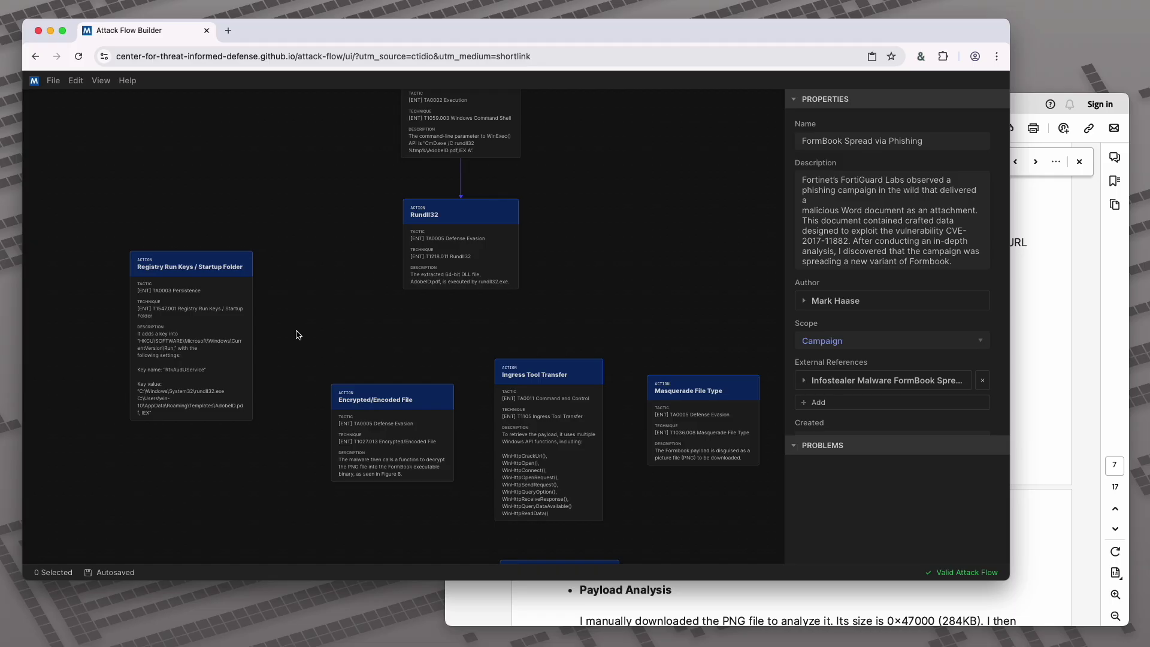
Move Registry Run Keys beside Encrypted/Encoded File and link Rundll32 to Registry Run Keys / Startup Folder
{"action": "left_click_drag", "start_coordinate": [220, 325], "coordinate": [367, 419]}
{"action": "left_click", "coordinate": [451, 357]}
{"action": "left_click_drag", "start_coordinate": [431, 290], "coordinate": [339, 351]}
{"action": "left_click", "coordinate": [462, 375]}
Reposition Process Hollowing, Ingress Tool Transfer, Masquerade File Type and Encrypted/Encoded File nodes
{"action": "left_click_drag", "start_coordinate": [462, 375], "coordinate": [402, 178]}
{"action": "left_click_drag", "start_coordinate": [508, 450], "coordinate": [497, 543]}
{"action": "left_click_drag", "start_coordinate": [498, 307], "coordinate": [625, 477]}
{"action": "left_click_drag", "start_coordinate": [632, 274], "coordinate": [669, 310]}
{"action": "left_click_drag", "start_coordinate": [317, 252], "coordinate": [473, 309]}
{"action": "left_click", "coordinate": [1025, 372]}
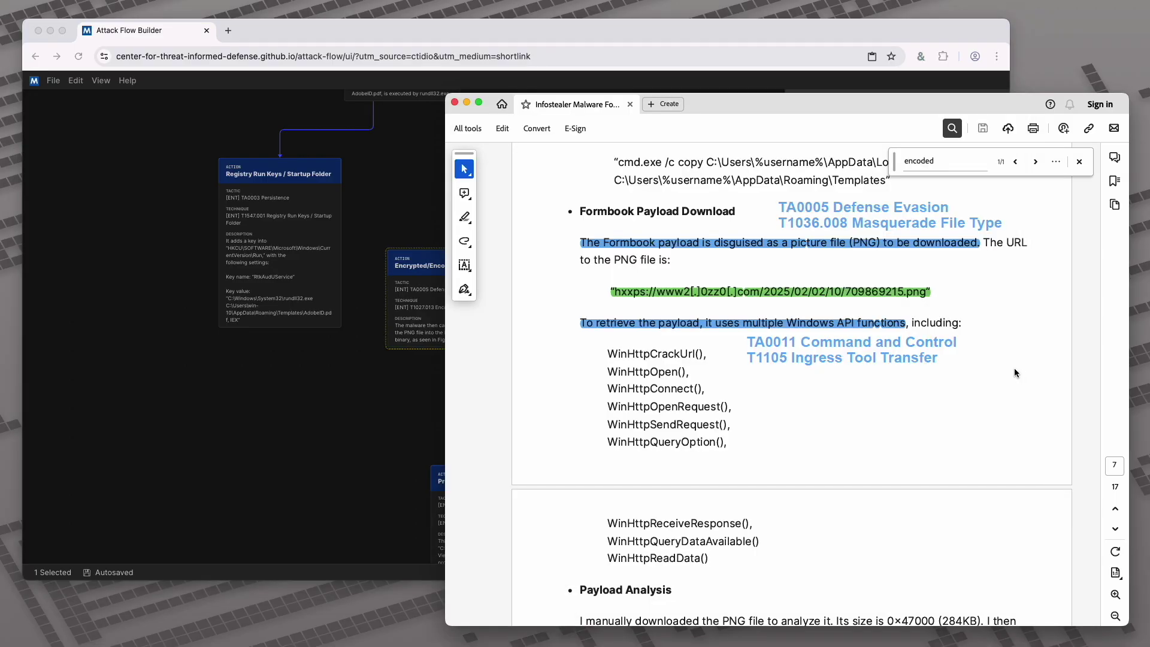
{"action": "scroll", "coordinate": [968, 331], "scroll_direction": "up", "scroll_amount": 5}
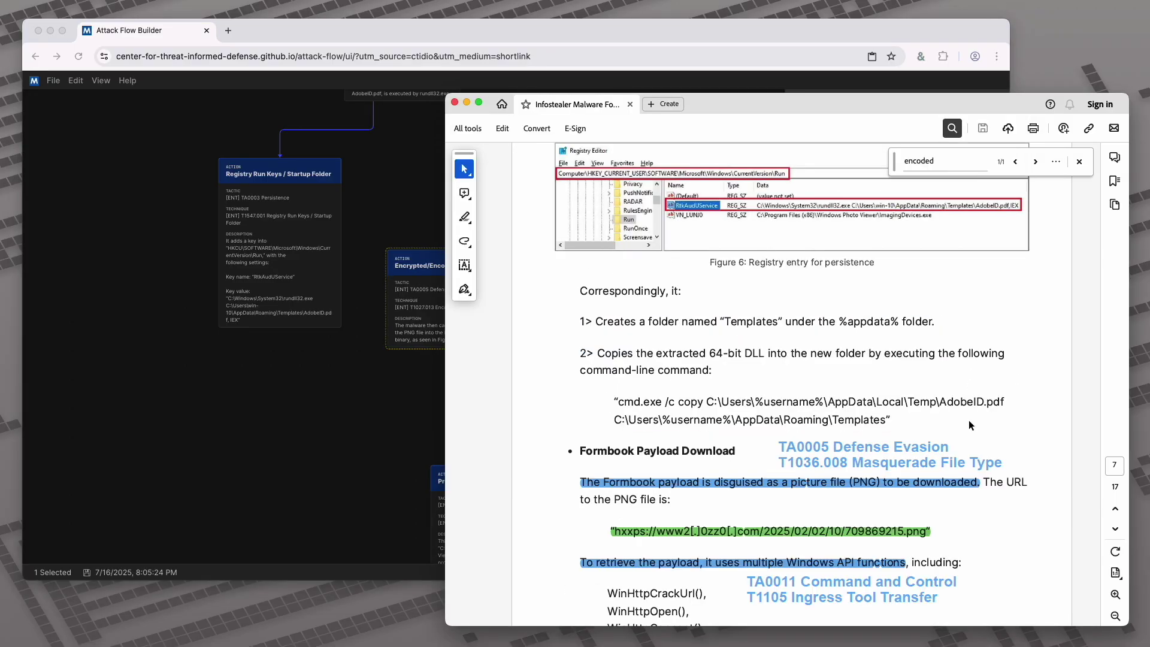
{"action": "scroll", "coordinate": [969, 426], "scroll_direction": "down", "scroll_amount": 12}
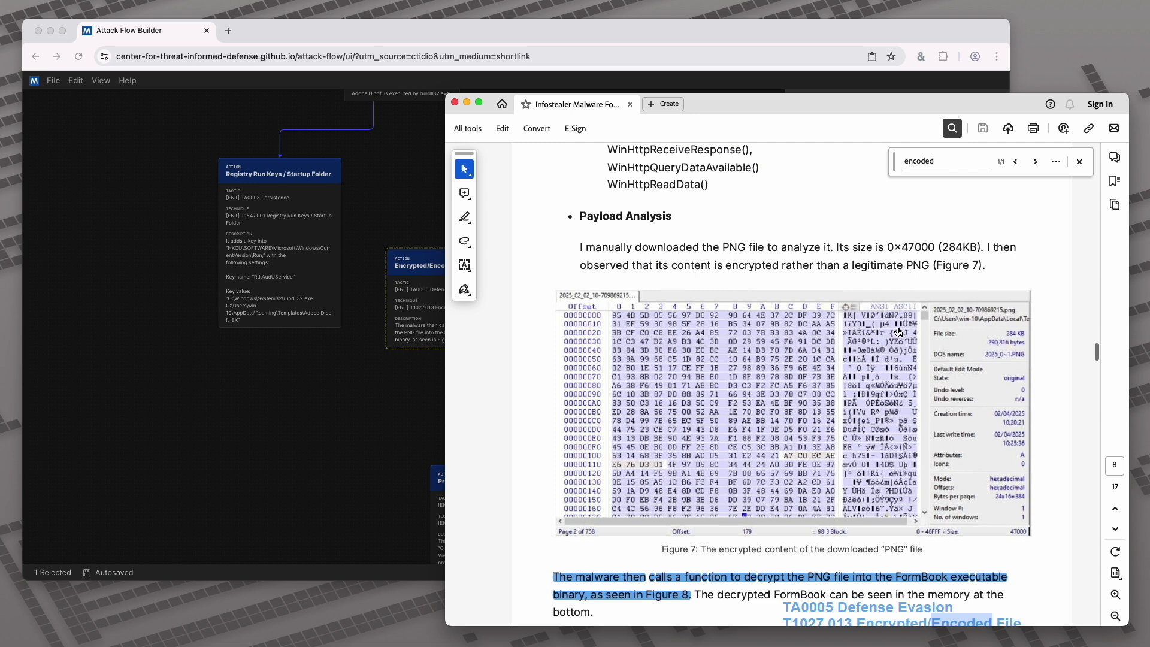
{"action": "scroll", "coordinate": [898, 331], "scroll_direction": "down", "scroll_amount": 5}
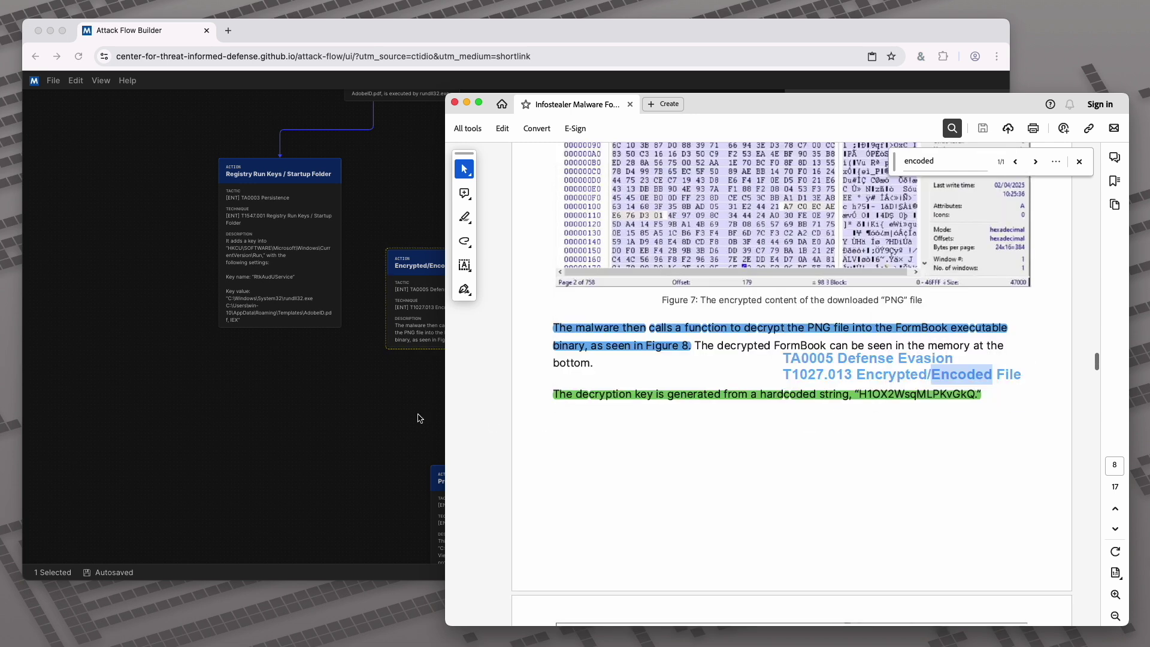
{"action": "left_click", "coordinate": [425, 419]}
{"action": "left_click_drag", "start_coordinate": [656, 267], "coordinate": [468, 202]}
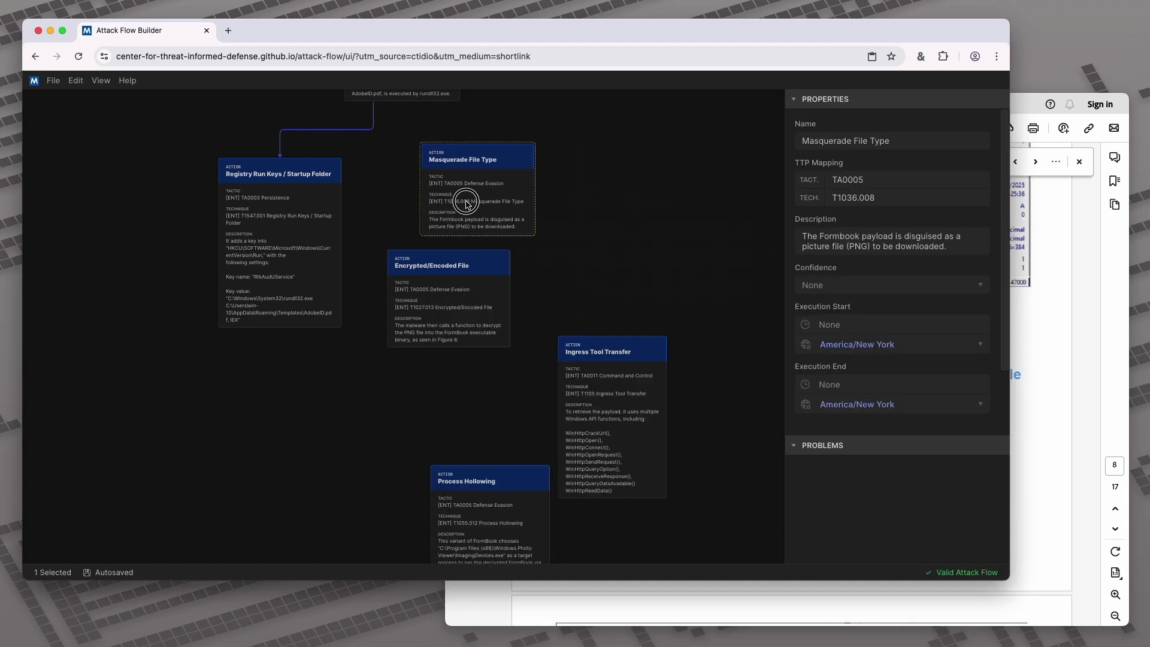
Shift Process Hollowing and Encrypted/Encoded File further down while consulting the report
{"action": "left_click_drag", "start_coordinate": [519, 400], "coordinate": [535, 358]}
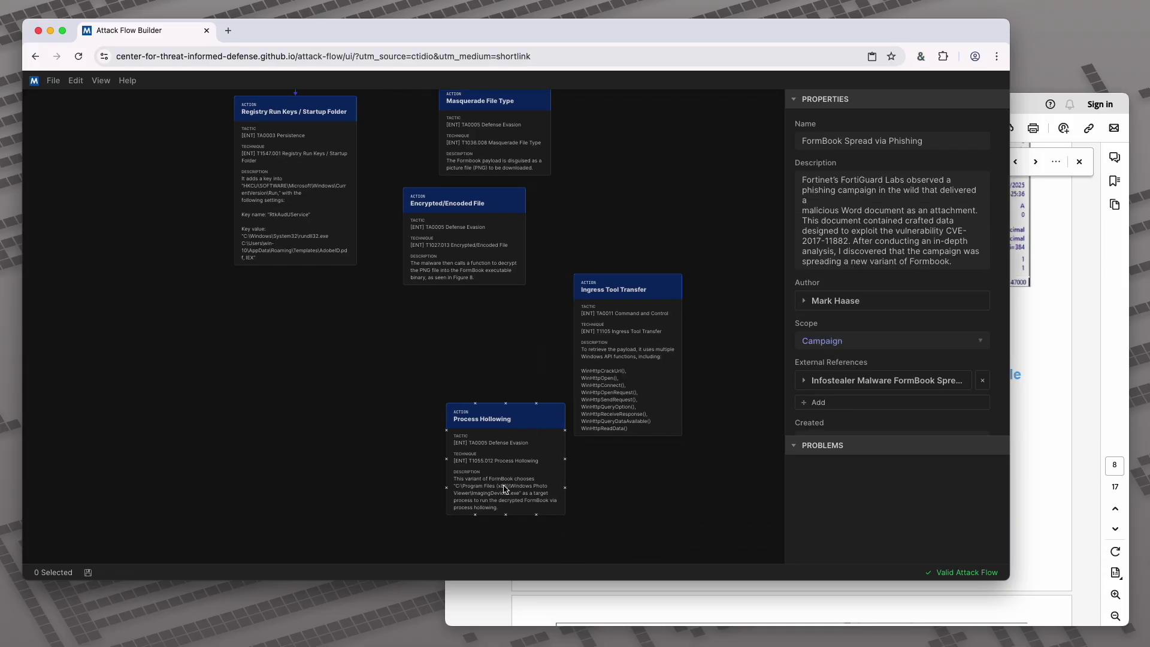
{"action": "left_click_drag", "start_coordinate": [504, 488], "coordinate": [503, 561]}
{"action": "left_click_drag", "start_coordinate": [468, 263], "coordinate": [479, 343]}
{"action": "left_click", "coordinate": [1014, 418]}
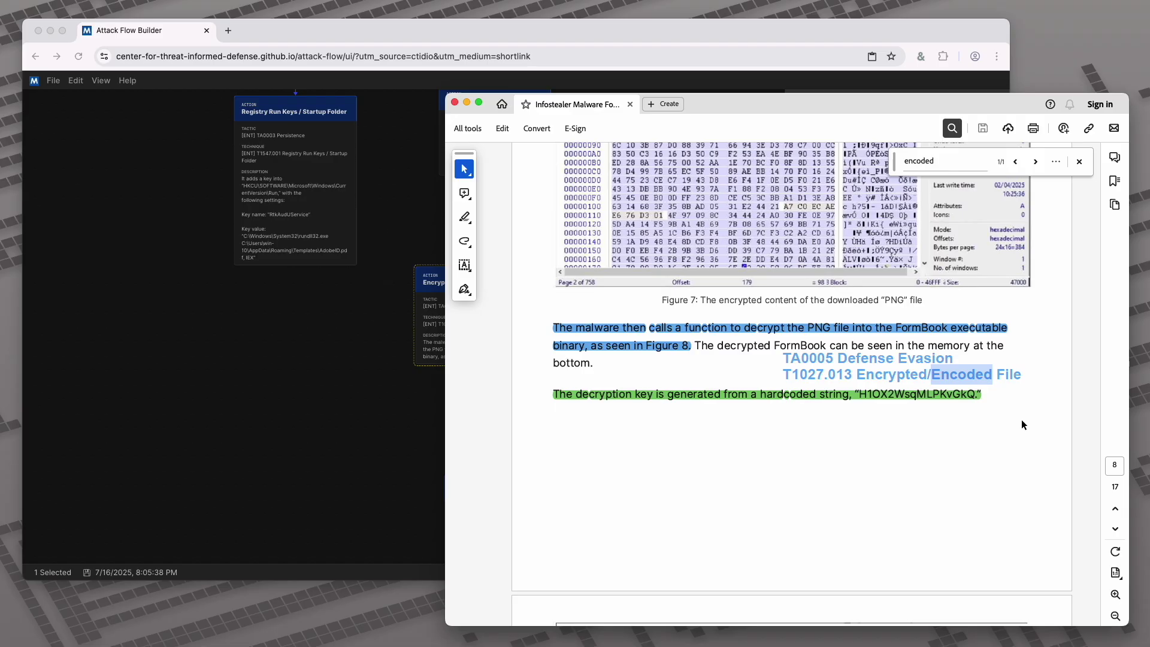
{"action": "scroll", "coordinate": [948, 335], "scroll_direction": "up", "scroll_amount": 4}
{"action": "scroll", "coordinate": [948, 336], "scroll_direction": "down", "scroll_amount": 7}
{"action": "scroll", "coordinate": [948, 336], "scroll_direction": "up", "scroll_amount": 10}
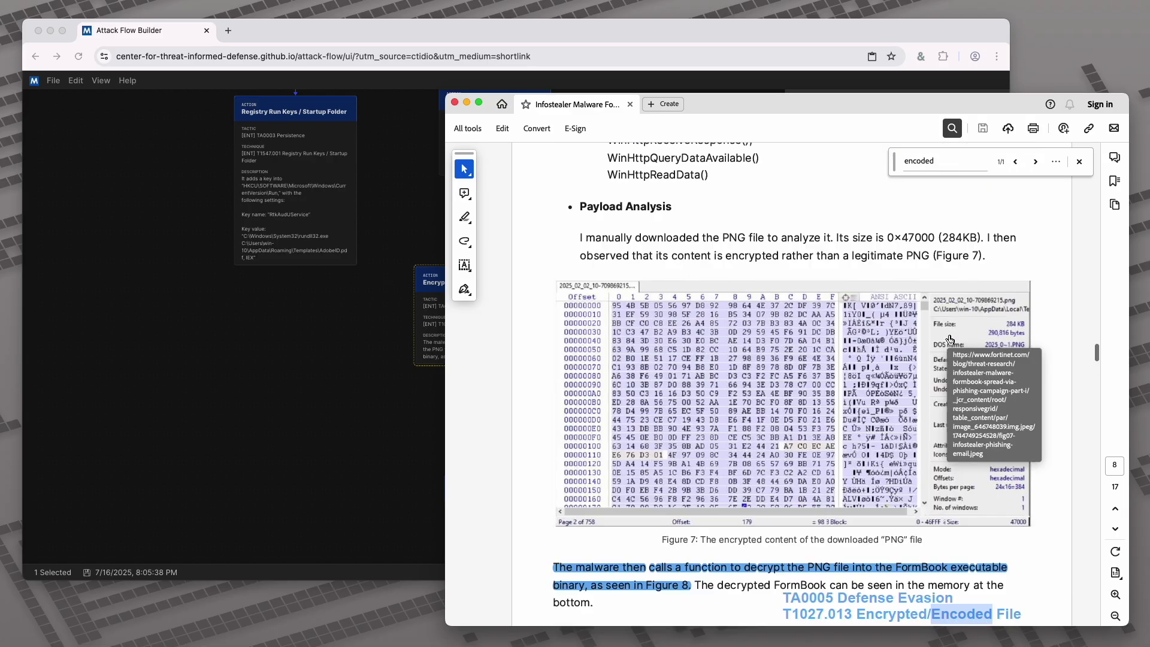
{"action": "scroll", "coordinate": [948, 336], "scroll_direction": "up", "scroll_amount": 3}
{"action": "left_click", "coordinate": [435, 400]}
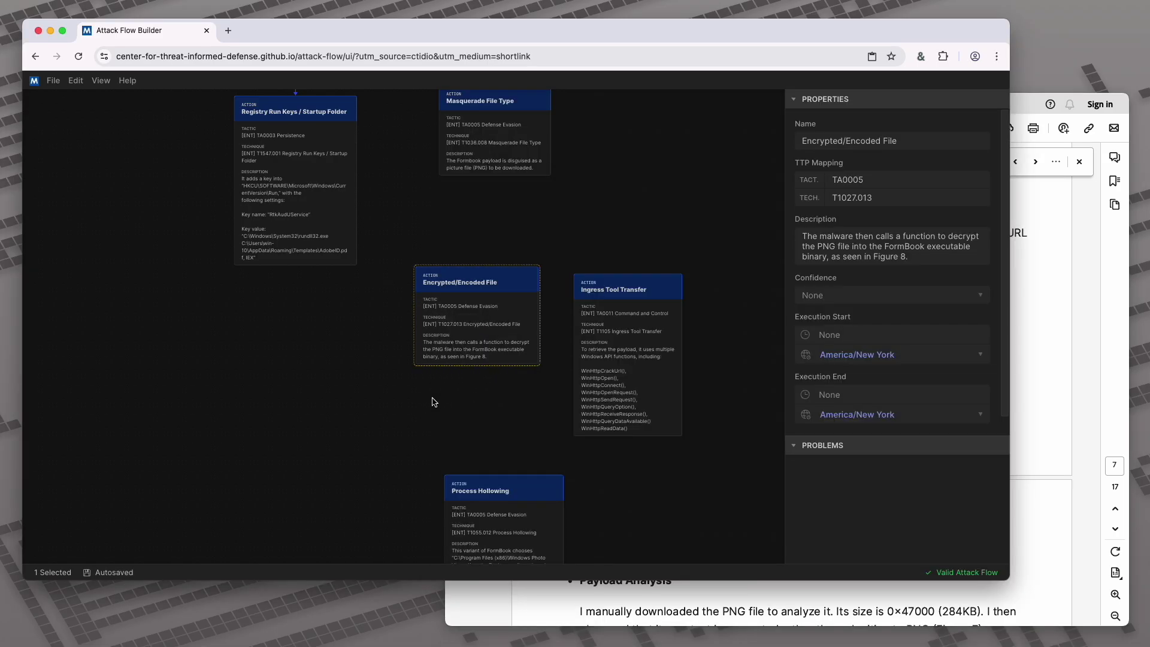
Stack Ingress Tool Transfer, Encrypted/Encoded File and Process Hollowing in a vertical column
{"action": "left_click_drag", "start_coordinate": [605, 347], "coordinate": [476, 293]}
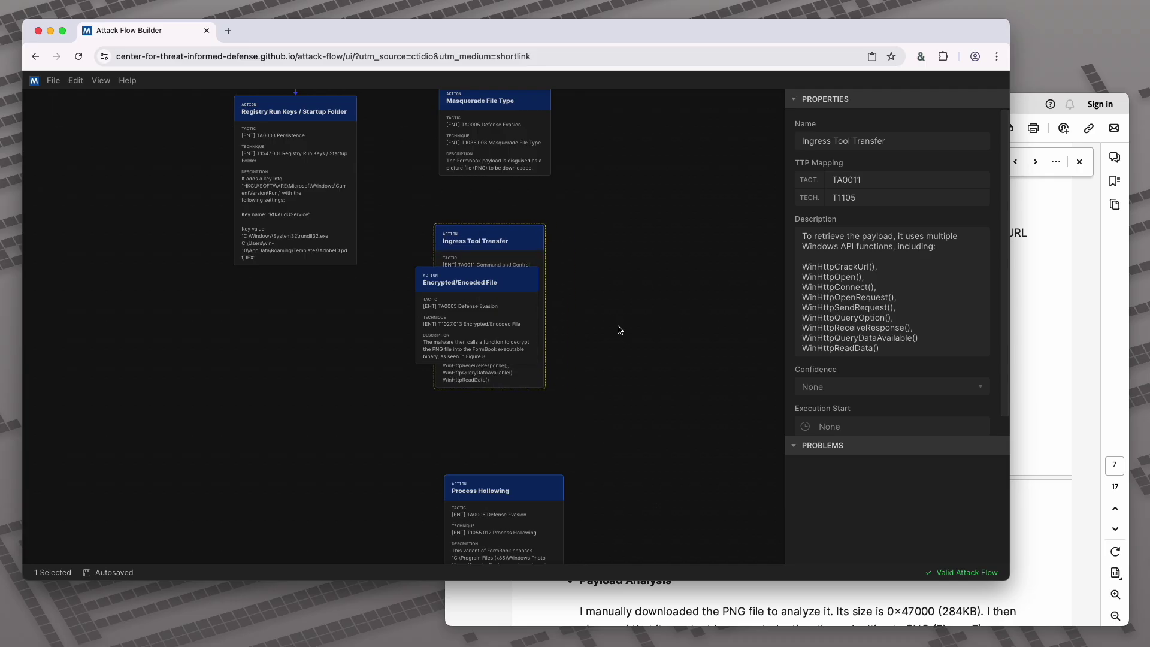
{"action": "left_click_drag", "start_coordinate": [621, 324], "coordinate": [618, 249]}
{"action": "left_click_drag", "start_coordinate": [424, 205], "coordinate": [447, 375]}
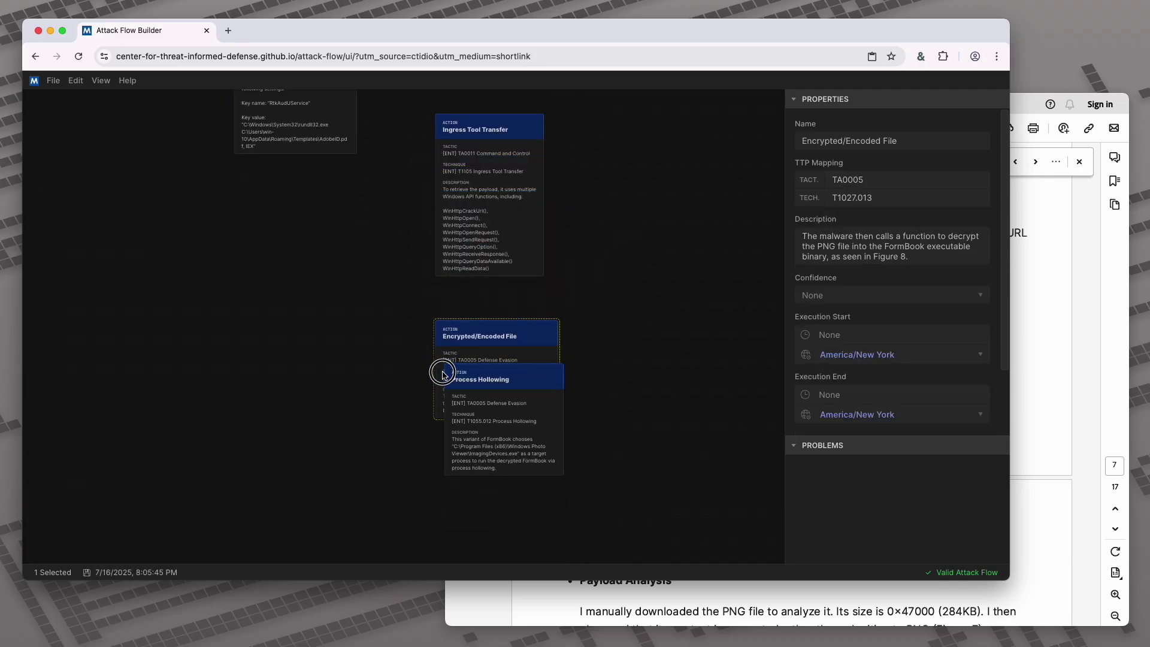
{"action": "left_click_drag", "start_coordinate": [495, 431], "coordinate": [486, 527]}
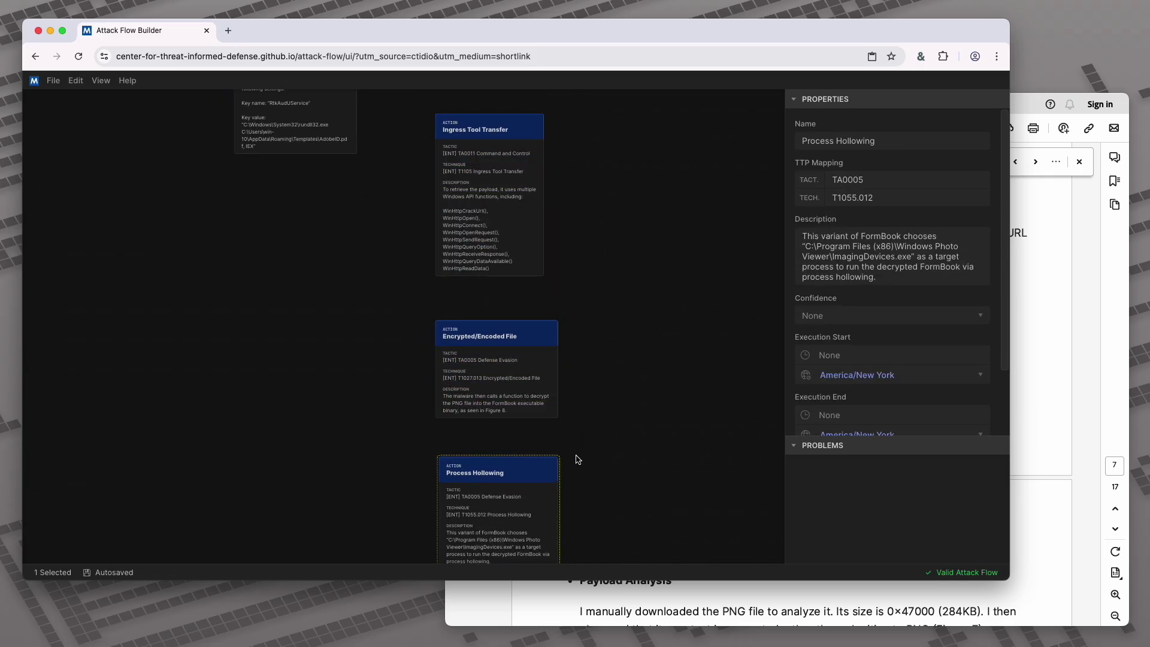
{"action": "left_click", "coordinate": [598, 378]}
{"action": "scroll", "coordinate": [595, 303], "scroll_direction": "up", "scroll_amount": 5}
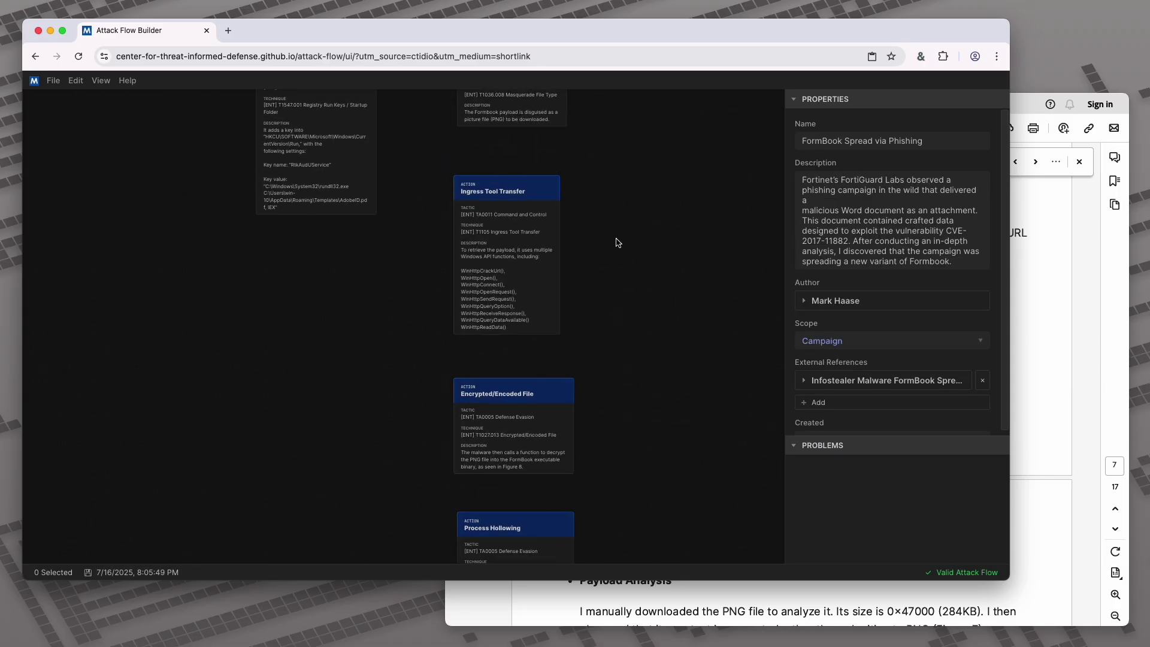
{"action": "scroll", "coordinate": [656, 351], "scroll_direction": "down", "scroll_amount": 2}
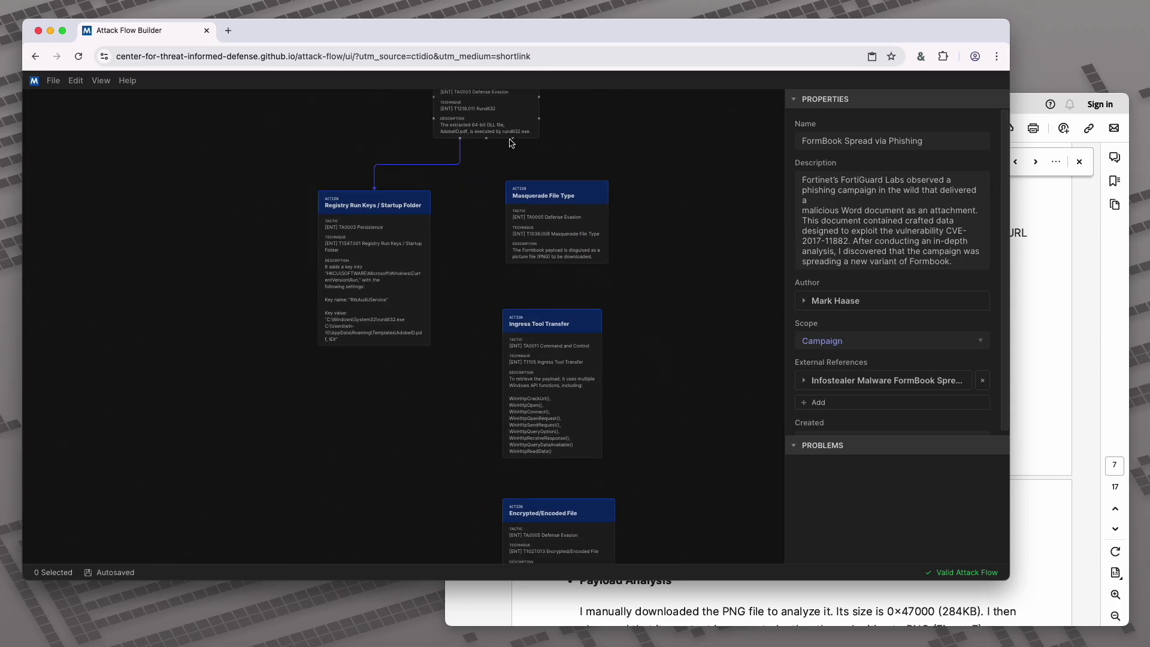
Link Rundll32 to Masquerade File Type, and Masquerade File Type to Ingress Tool Transfer
{"action": "left_click_drag", "start_coordinate": [513, 141], "coordinate": [557, 182]}
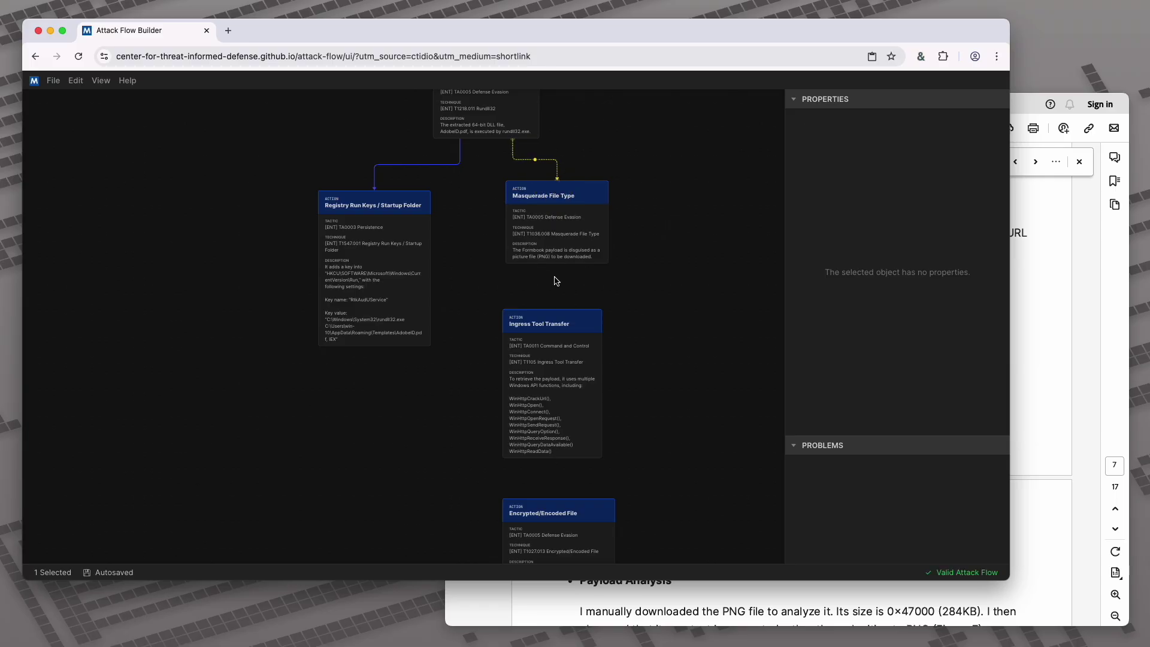
{"action": "left_click_drag", "start_coordinate": [558, 268], "coordinate": [555, 311]}
{"action": "left_click", "coordinate": [563, 381]}
{"action": "left_click", "coordinate": [647, 467]}
{"action": "scroll", "coordinate": [560, 285], "scroll_direction": "down", "scroll_amount": 5}
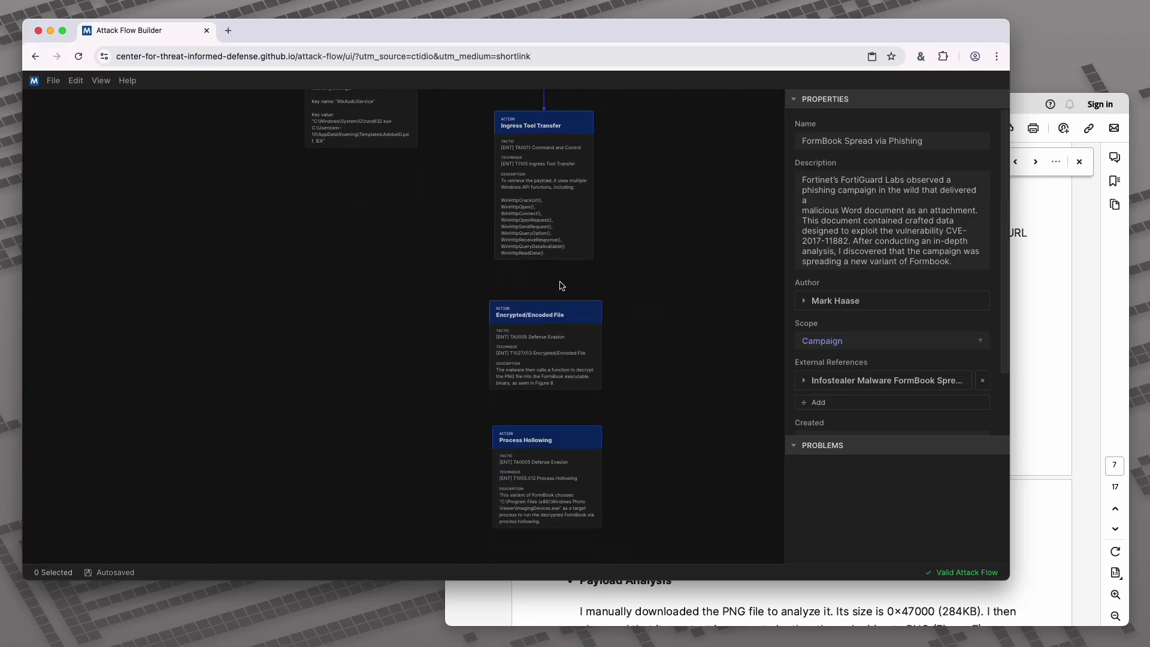
Link Ingress Tool Transfer to Encrypted/Encoded File, and Encrypted/Encoded File to Process Hollowing
{"action": "left_click_drag", "start_coordinate": [545, 261], "coordinate": [553, 338]}
{"action": "left_click", "coordinate": [566, 454]}
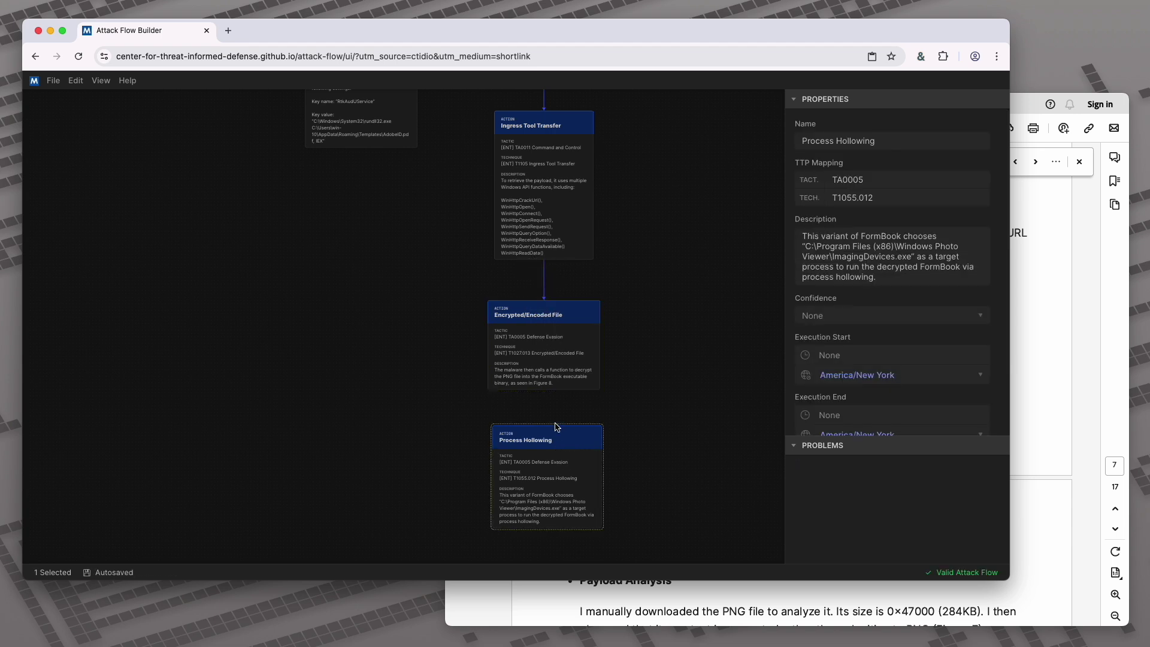
{"action": "left_click_drag", "start_coordinate": [546, 392], "coordinate": [550, 462]}
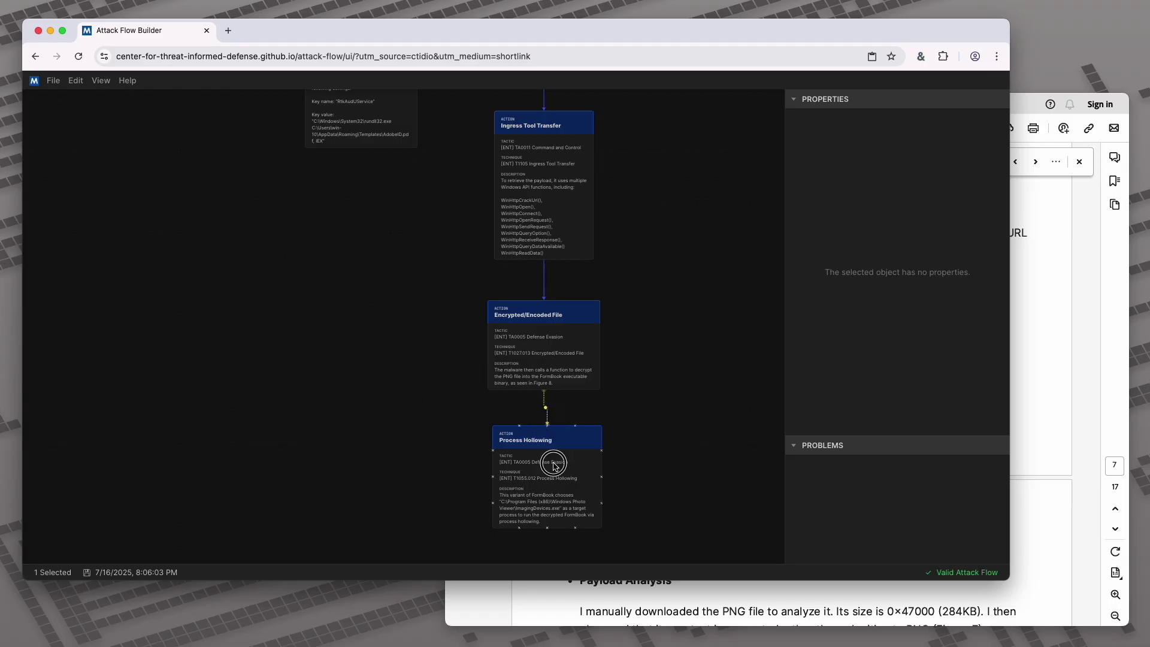
{"action": "left_click", "coordinate": [551, 465]}
{"action": "left_click", "coordinate": [1054, 467]}
{"action": "scroll", "coordinate": [1074, 459], "scroll_direction": "down", "scroll_amount": 10}
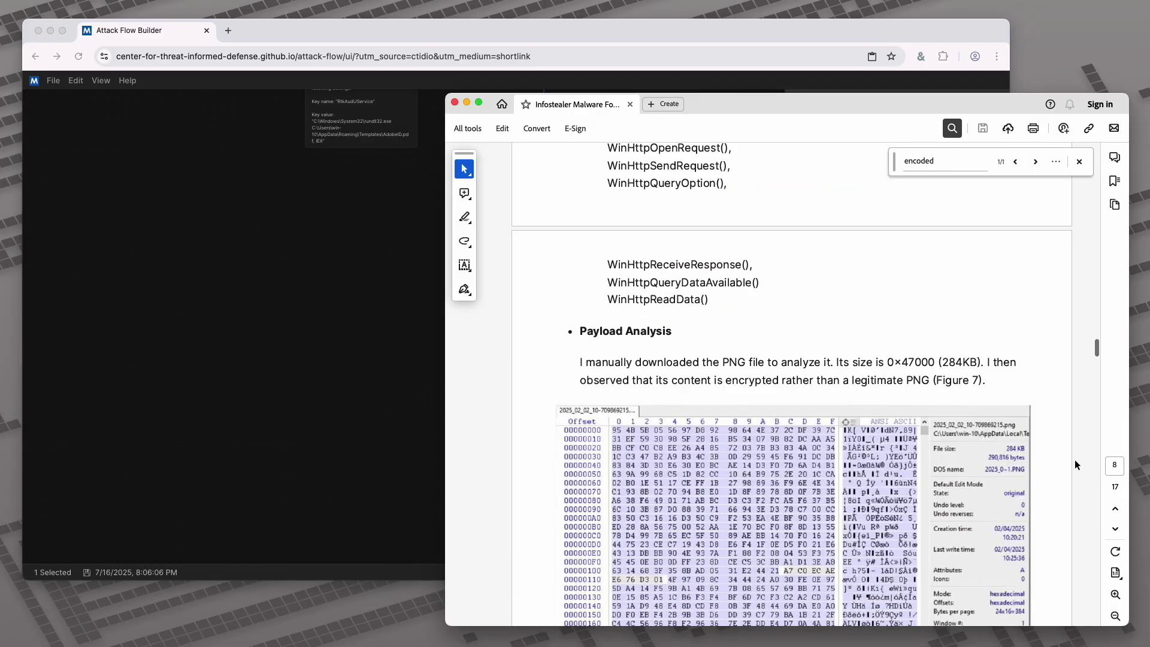
Read the FormBook report down to page 14's Fortinet Protections, then return to Attack Flow Builder
{"action": "scroll", "coordinate": [1075, 459], "scroll_direction": "down", "scroll_amount": 15}
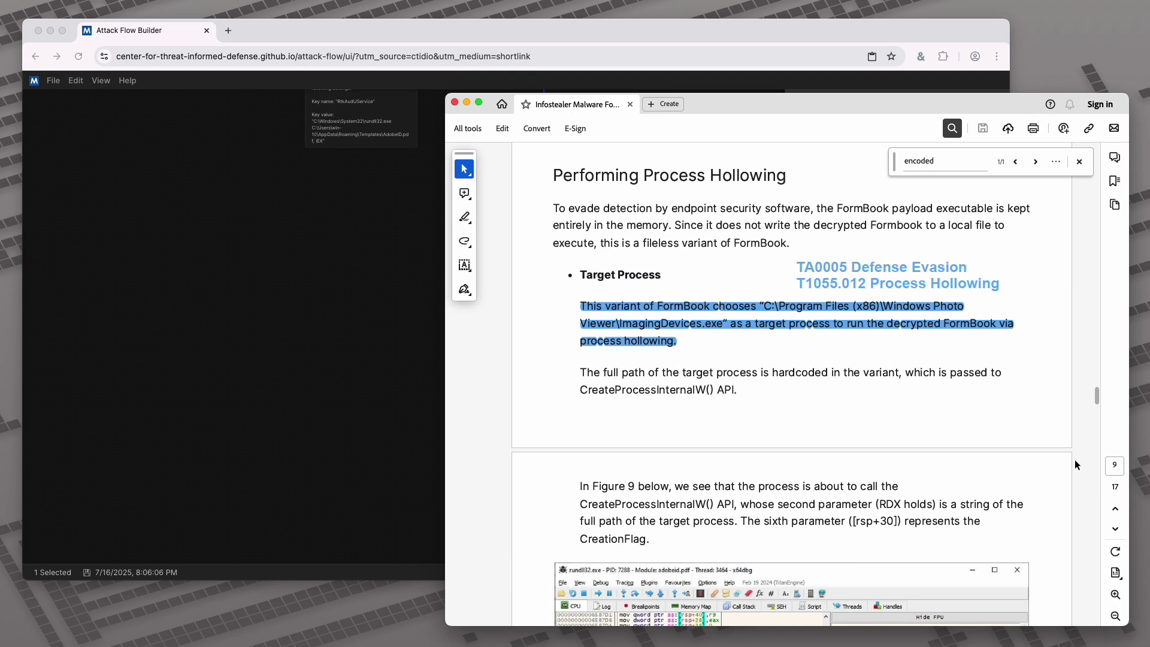
{"action": "scroll", "coordinate": [1075, 459], "scroll_direction": "down", "scroll_amount": 5}
{"action": "scroll", "coordinate": [1075, 459], "scroll_direction": "down", "scroll_amount": 20}
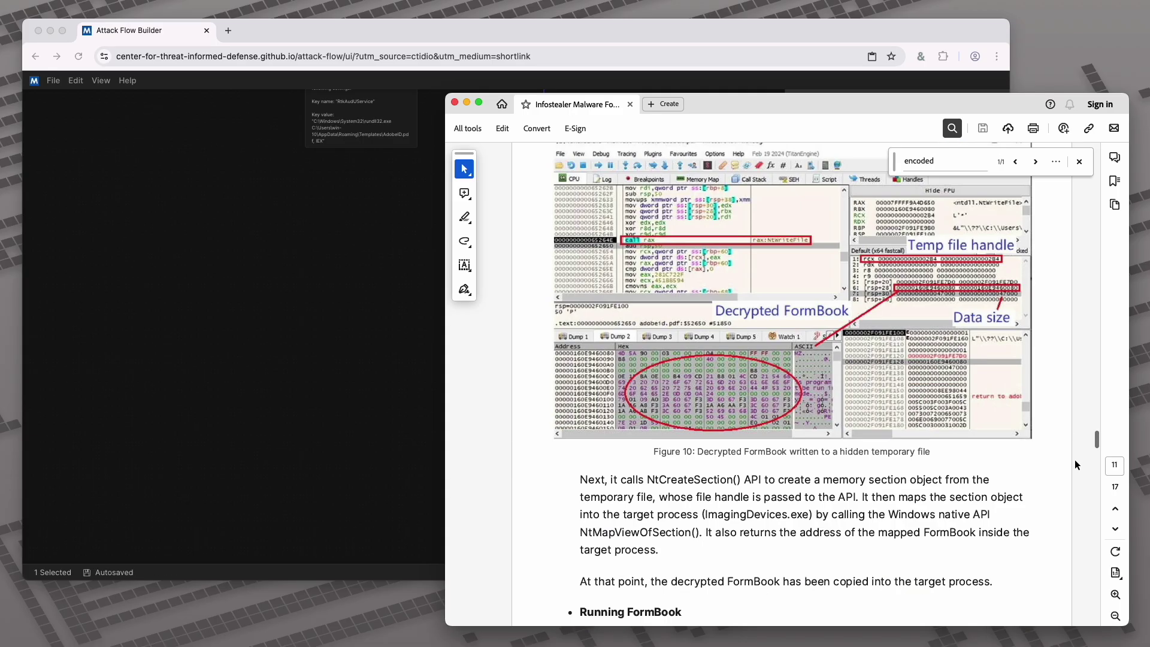
{"action": "scroll", "coordinate": [1075, 465], "scroll_direction": "down", "scroll_amount": 10}
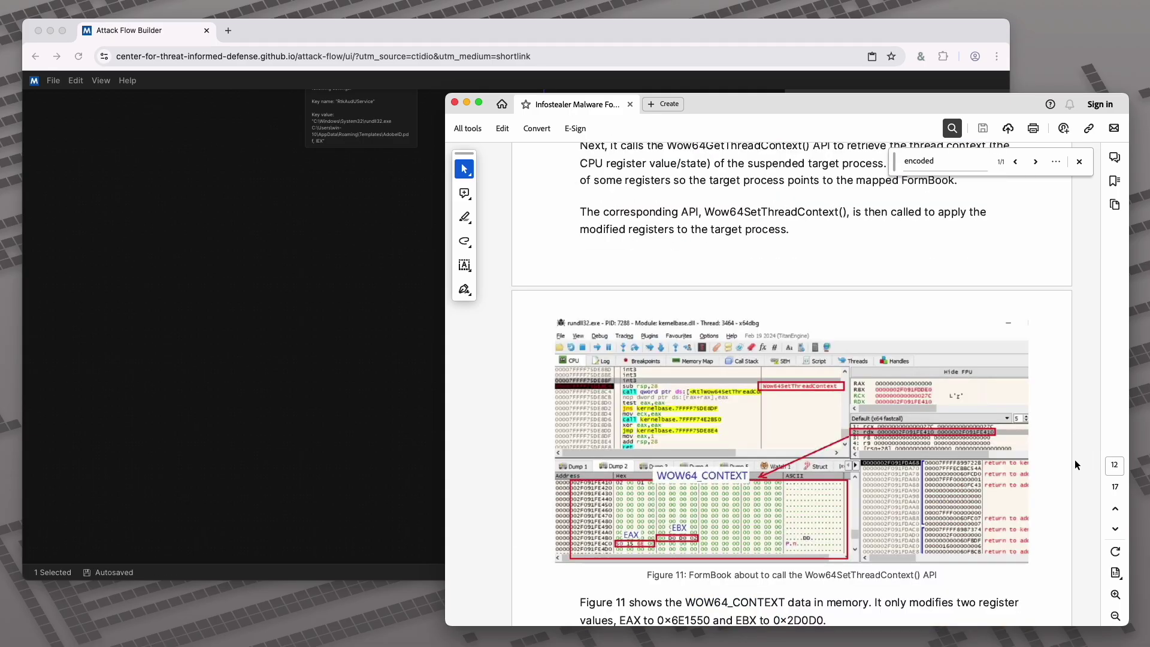
{"action": "scroll", "coordinate": [1074, 459], "scroll_direction": "down", "scroll_amount": 10}
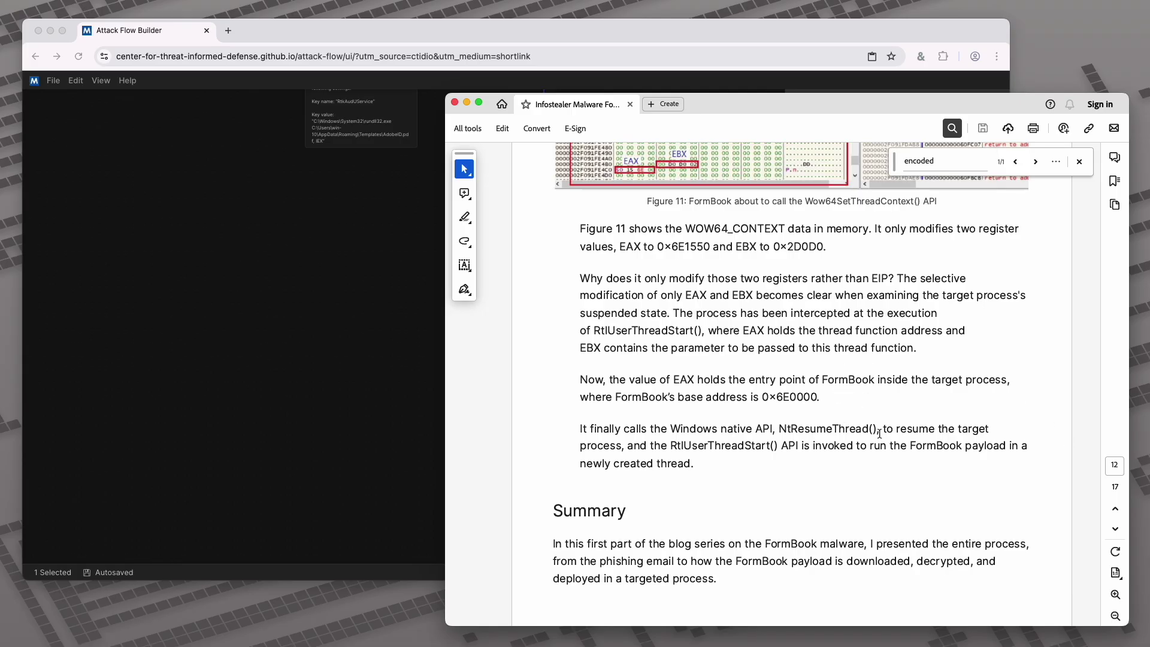
{"action": "scroll", "coordinate": [879, 432], "scroll_direction": "down", "scroll_amount": 10}
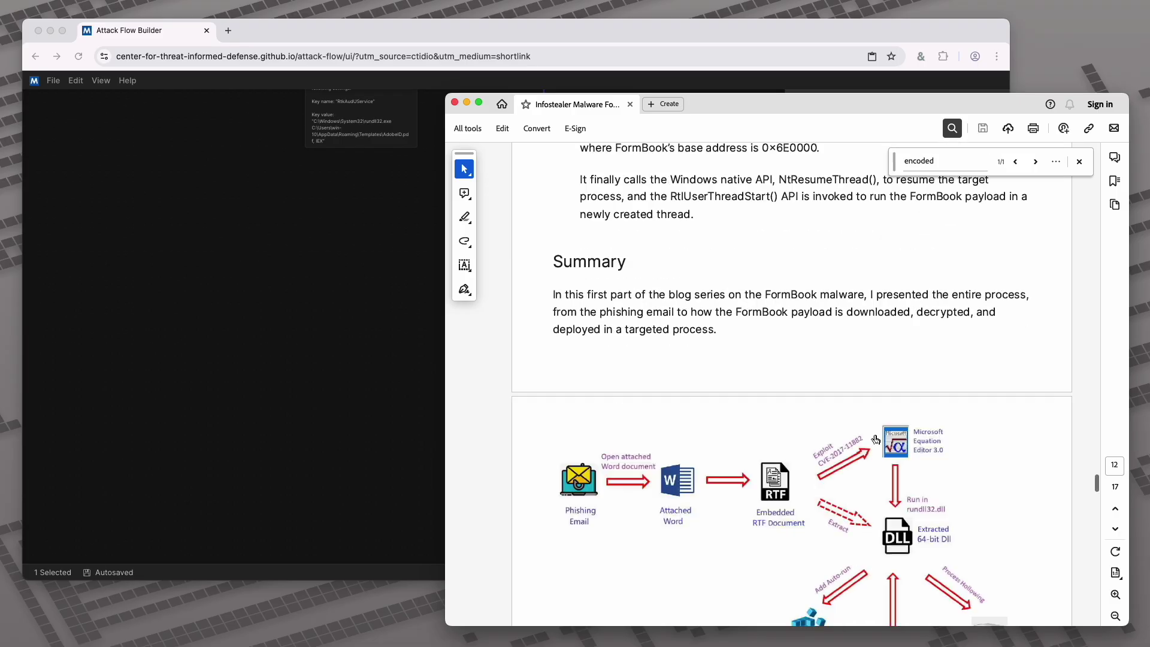
{"action": "scroll", "coordinate": [884, 426], "scroll_direction": "down", "scroll_amount": 5}
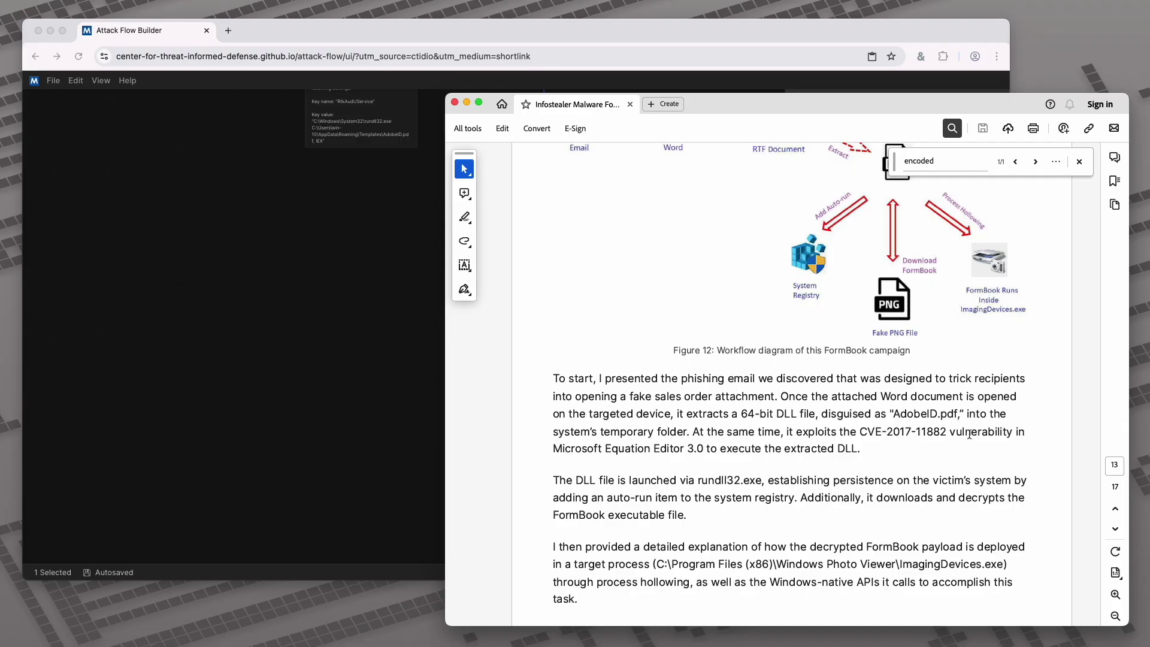
{"action": "scroll", "coordinate": [970, 433], "scroll_direction": "down", "scroll_amount": 4}
{"action": "scroll", "coordinate": [969, 434], "scroll_direction": "down", "scroll_amount": 4}
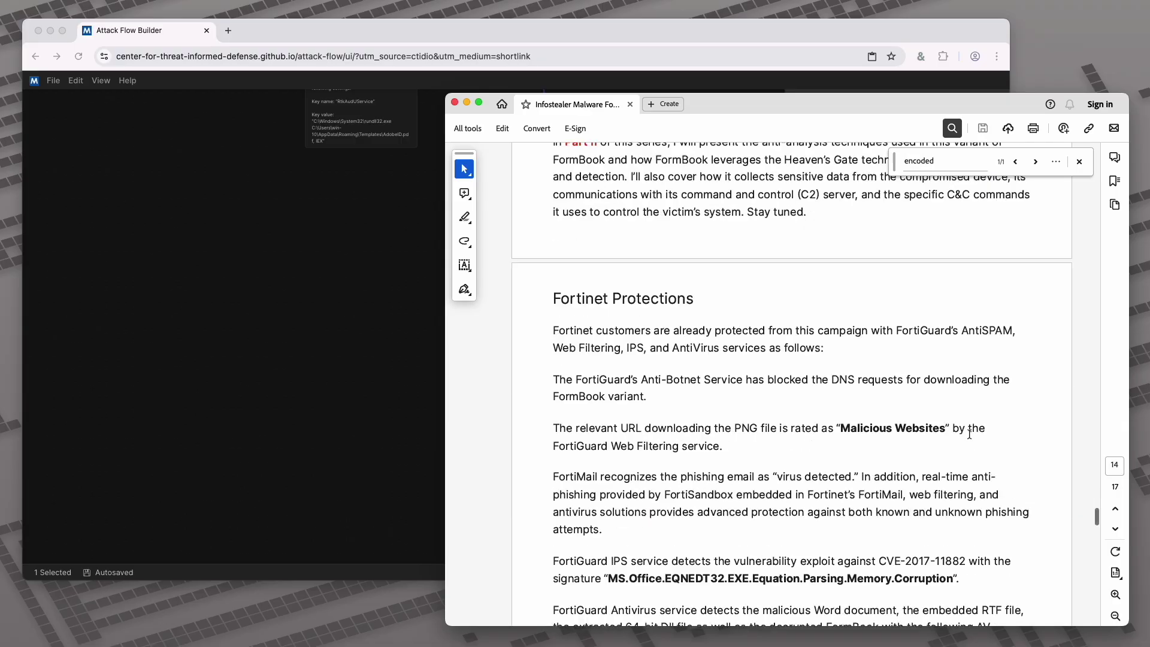
{"action": "left_click", "coordinate": [537, 41]}
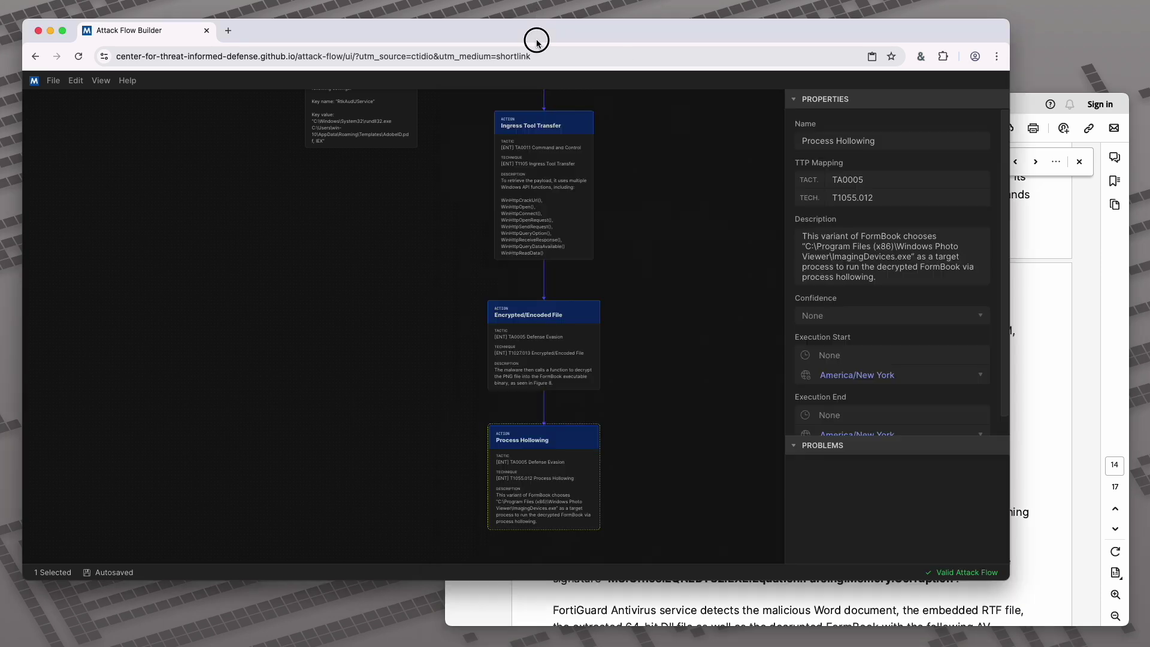
Show the FormBook Spread via Phishing flow properties and bring Spearphishing Attachment into view
{"action": "left_click", "coordinate": [639, 199]}
{"action": "scroll", "coordinate": [638, 199], "scroll_direction": "down", "scroll_amount": 5}
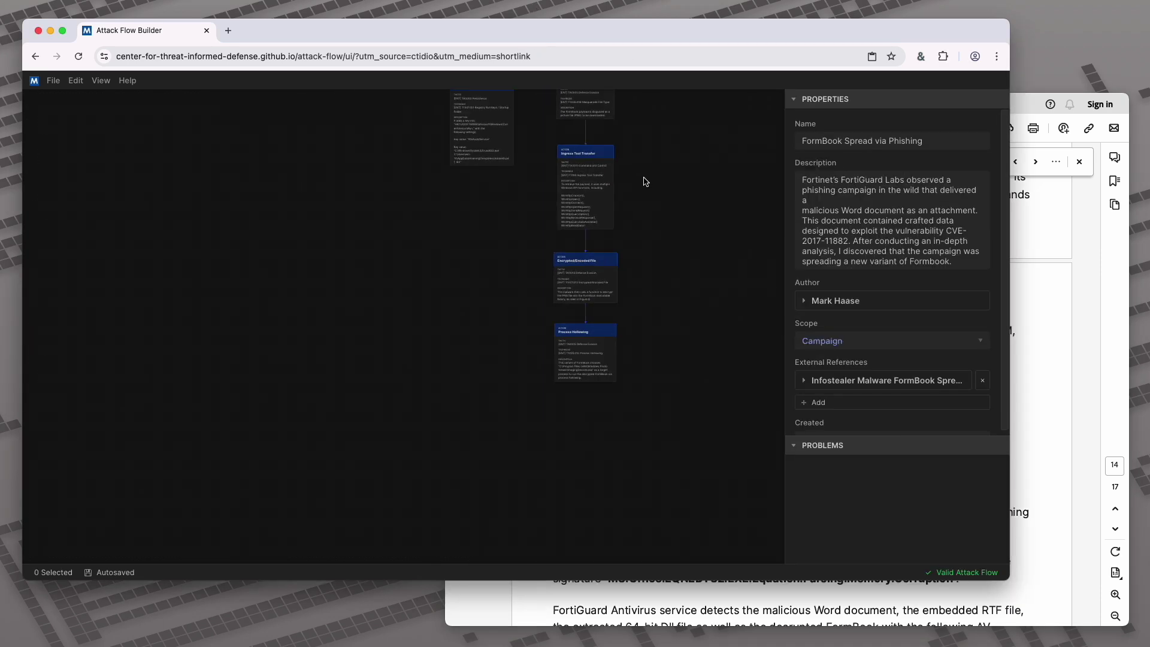
{"action": "scroll", "coordinate": [643, 211], "scroll_direction": "up", "scroll_amount": 10}
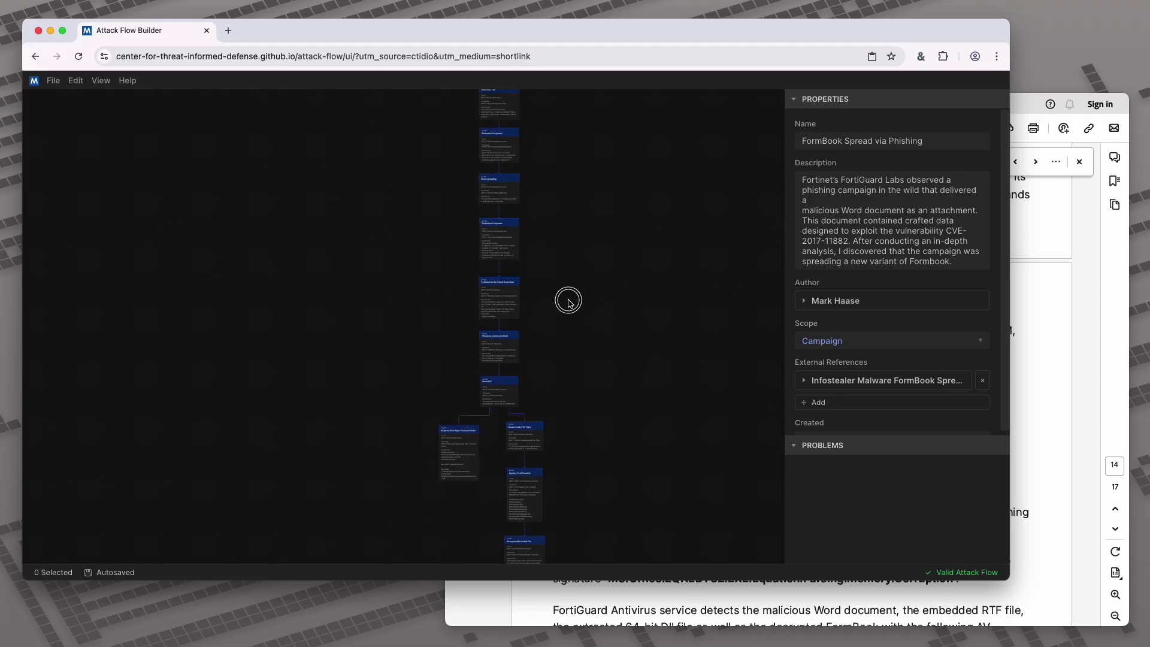
{"action": "left_click_drag", "start_coordinate": [582, 183], "coordinate": [520, 235]}
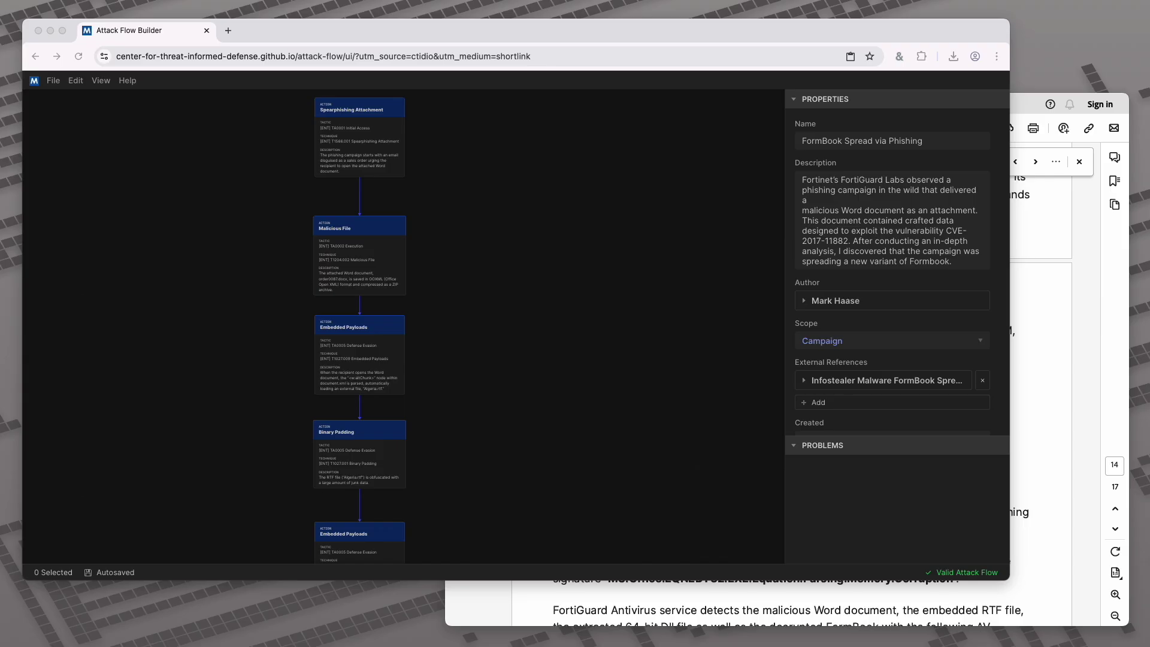
Scroll the report back to the Figure 2 passage about order0087.docx, then return to the flow editor
{"action": "left_click", "coordinate": [1083, 271]}
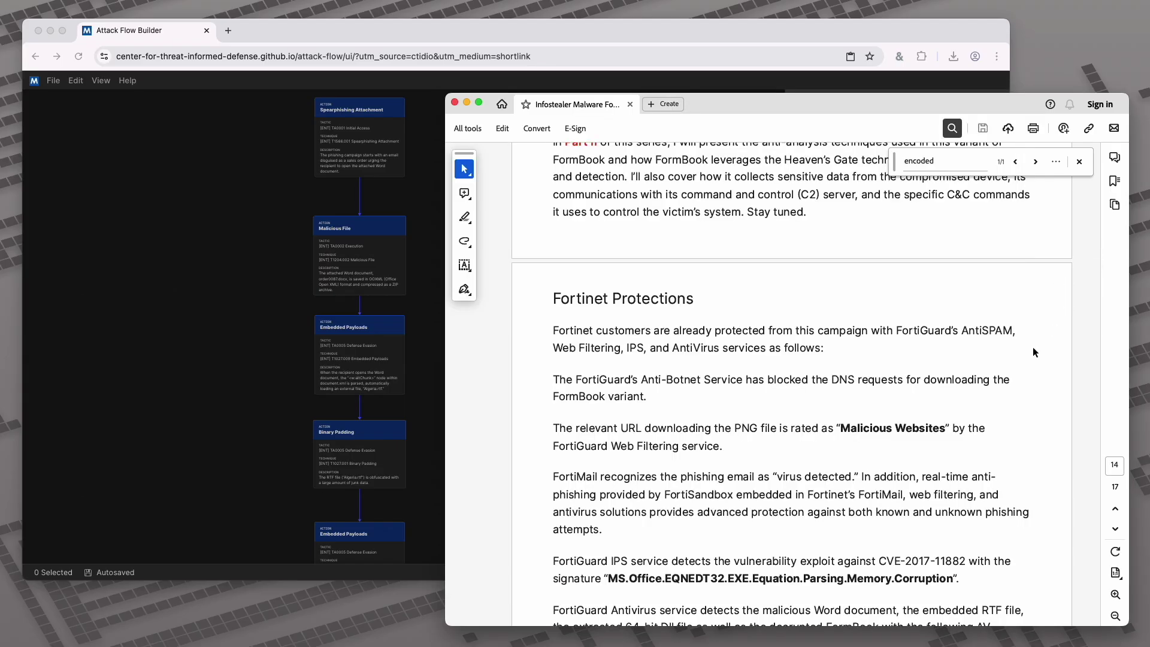
{"action": "scroll", "coordinate": [1043, 338], "scroll_direction": "up", "scroll_amount": 20}
{"action": "scroll", "coordinate": [1029, 350], "scroll_direction": "up", "scroll_amount": 20}
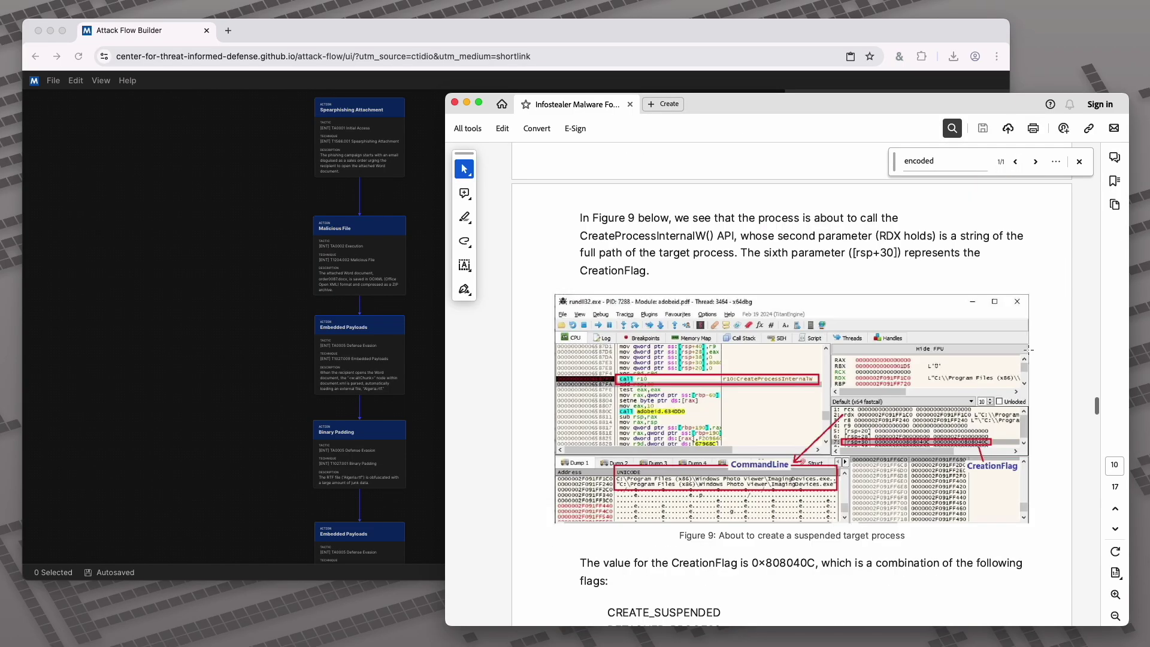
{"action": "scroll", "coordinate": [1029, 354], "scroll_direction": "up", "scroll_amount": 20}
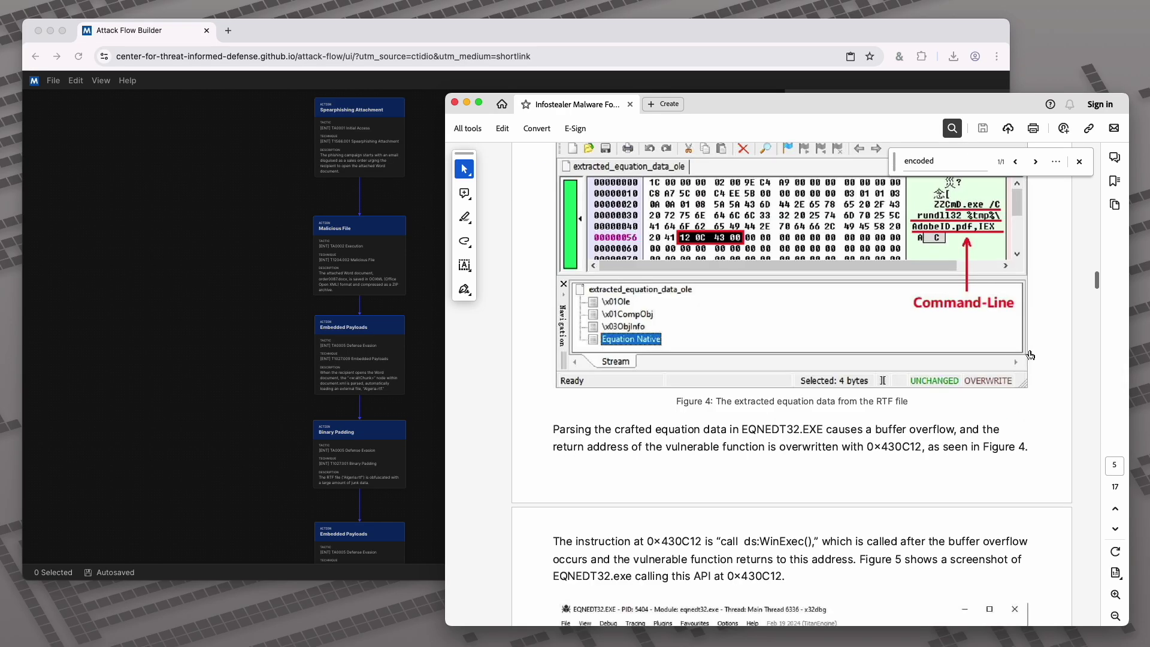
{"action": "scroll", "coordinate": [1030, 356], "scroll_direction": "up", "scroll_amount": 10}
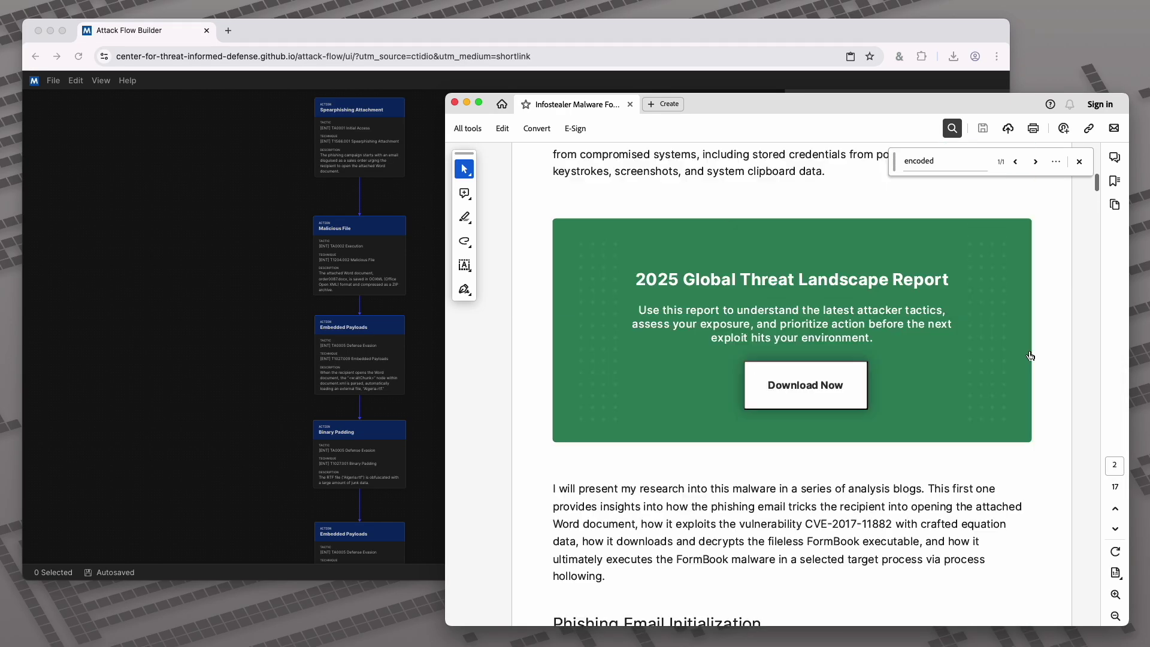
{"action": "scroll", "coordinate": [1030, 355], "scroll_direction": "down", "scroll_amount": 10}
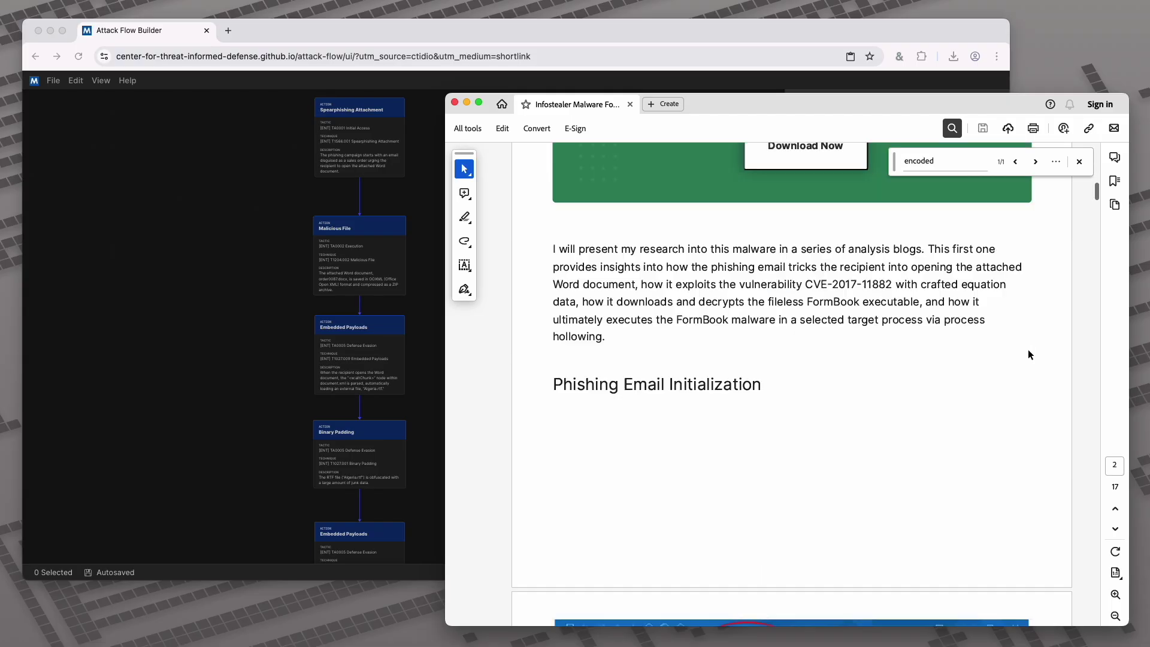
{"action": "scroll", "coordinate": [1030, 355], "scroll_direction": "down", "scroll_amount": 10}
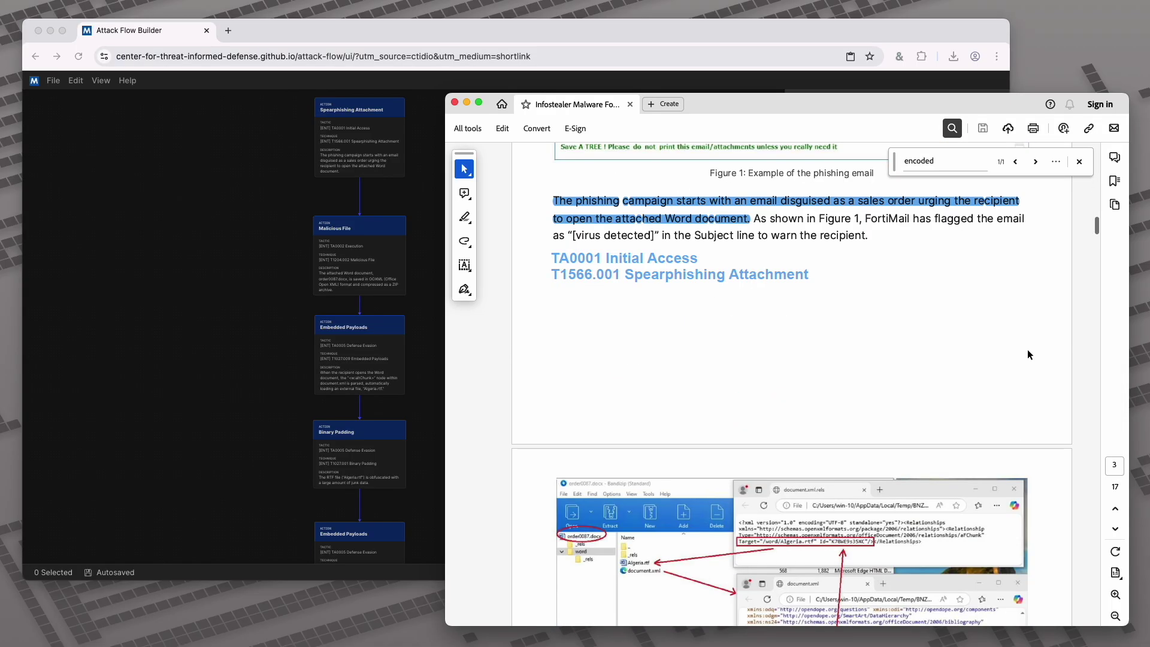
{"action": "scroll", "coordinate": [1028, 354], "scroll_direction": "up", "scroll_amount": 2}
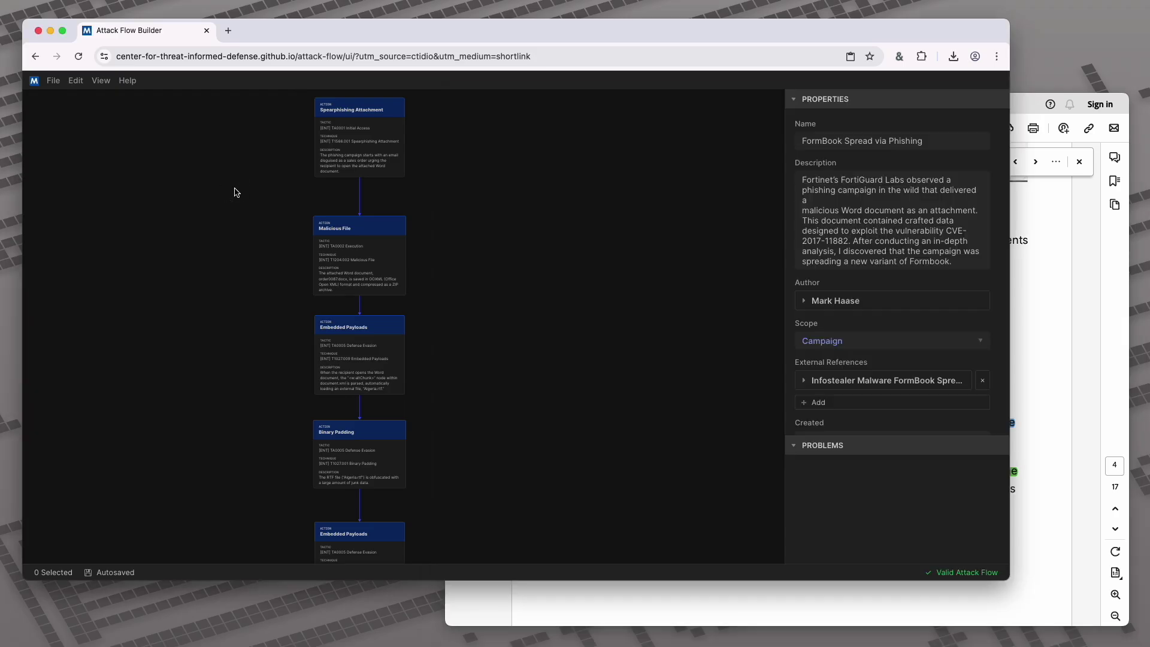
{"action": "left_click", "coordinate": [236, 191]}
Add a File observable named order0087.docx and link Spearphishing Attachment to it
{"action": "right_click", "coordinate": [187, 177]}
{"action": "mouse_move", "coordinate": [243, 226]}
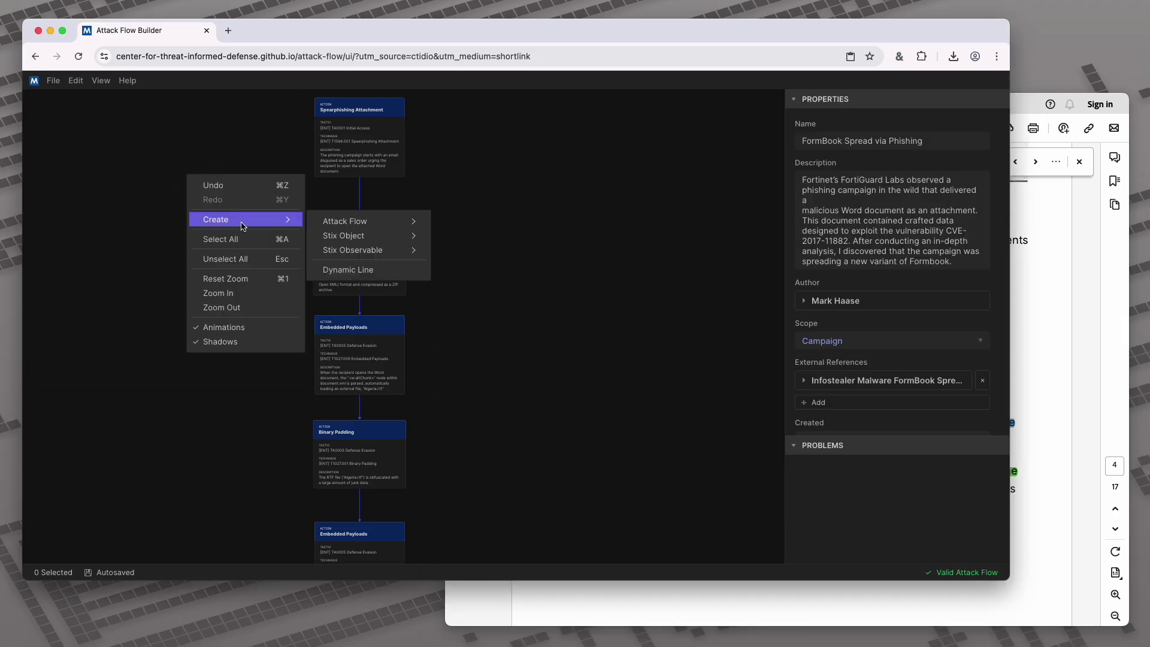
{"action": "mouse_move", "coordinate": [379, 238]}
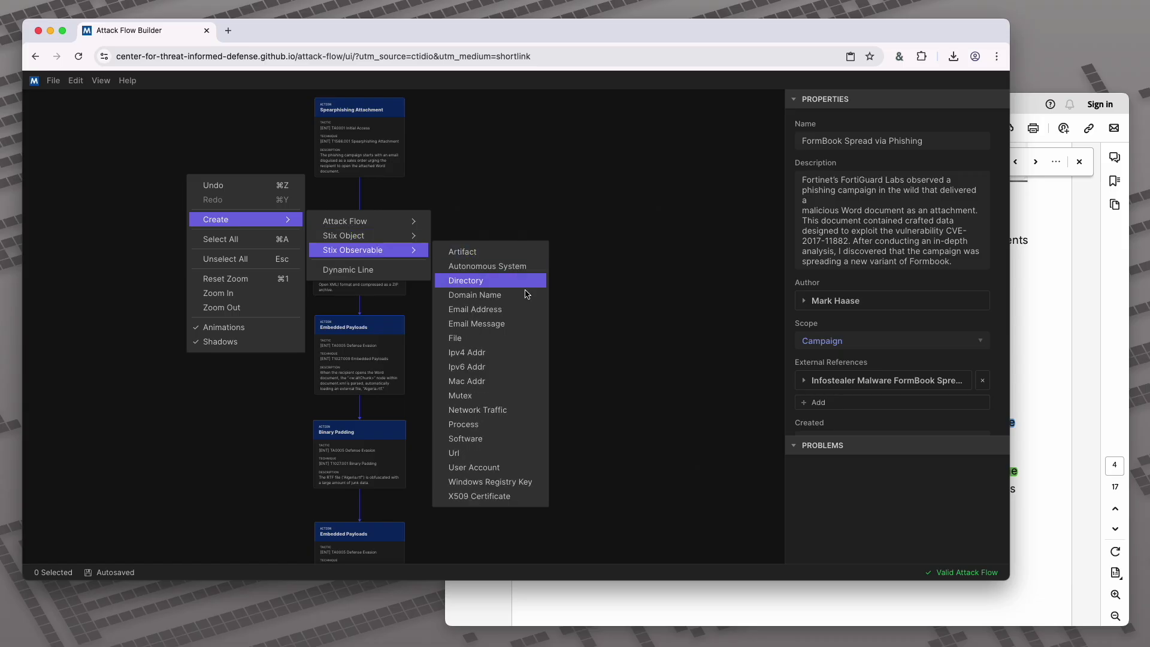
{"action": "left_click", "coordinate": [513, 339]}
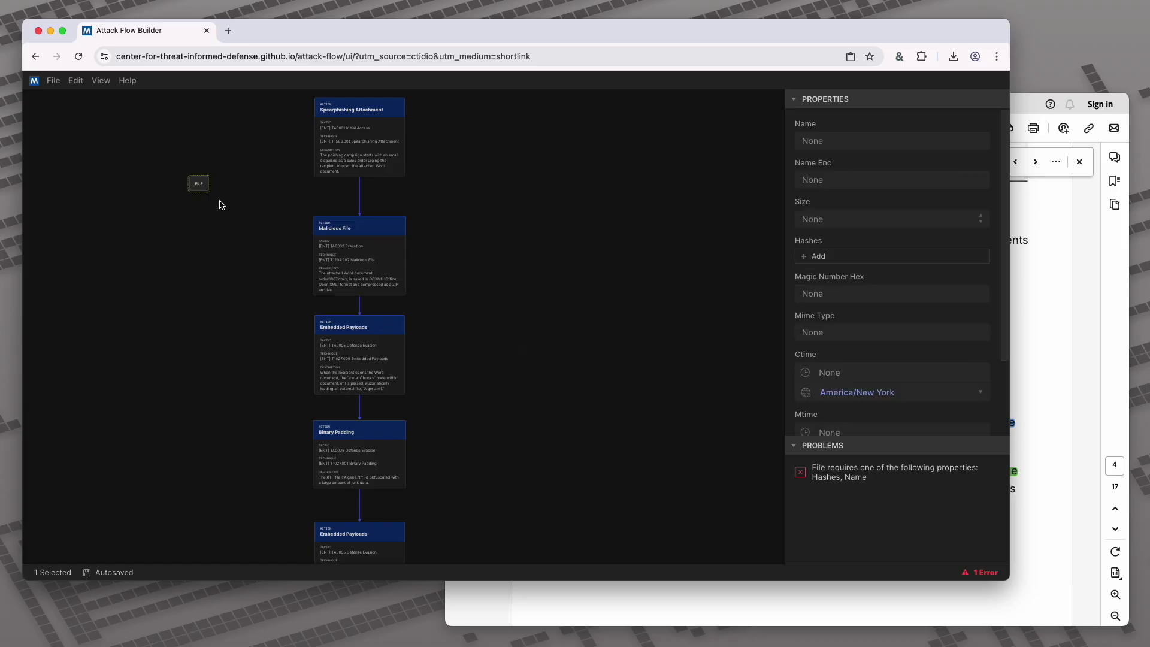
{"action": "left_click", "coordinate": [199, 190]}
{"action": "left_click", "coordinate": [1040, 299]}
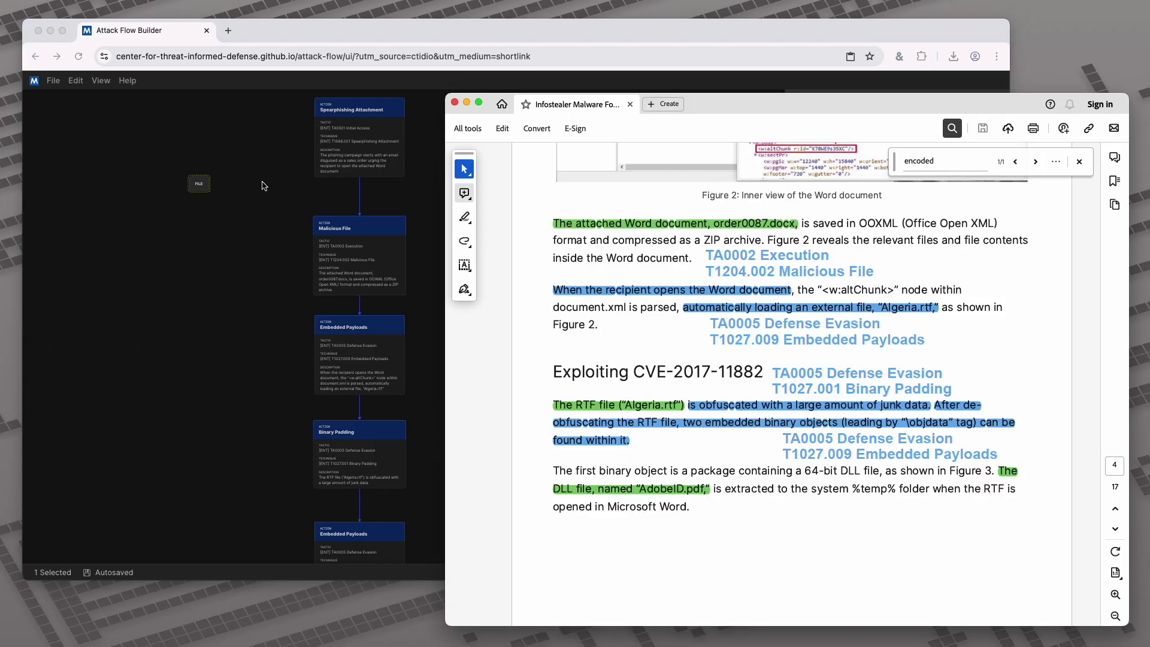
{"action": "left_click", "coordinate": [197, 184]}
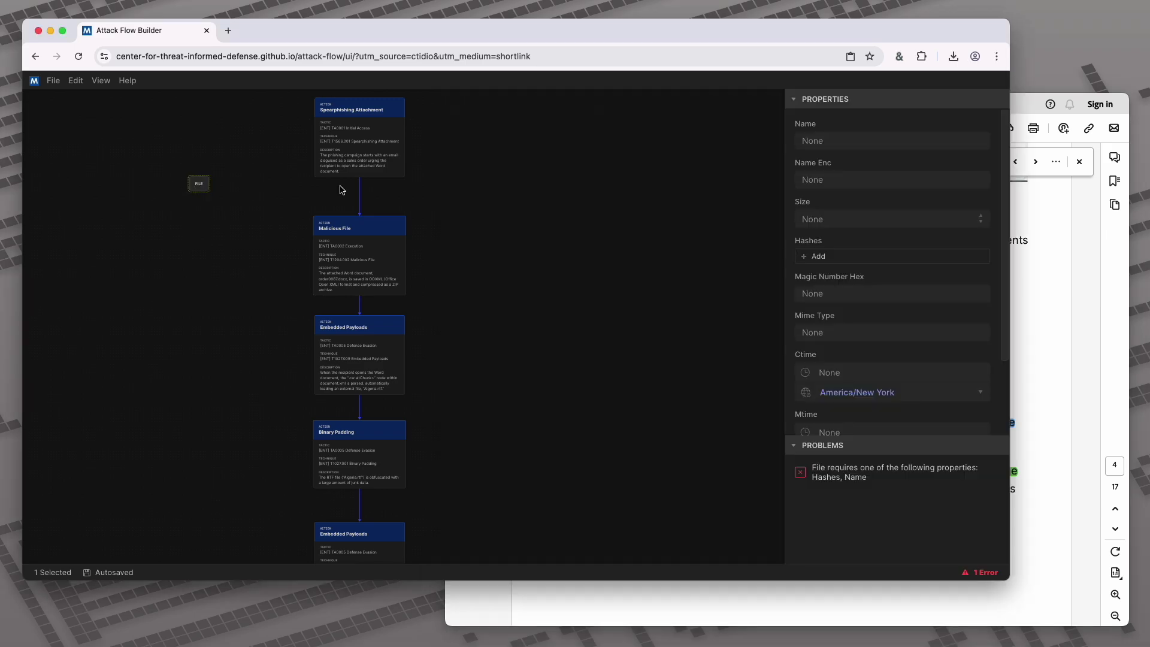
{"action": "left_click", "coordinate": [954, 140]}
{"action": "type", "text": "o"}
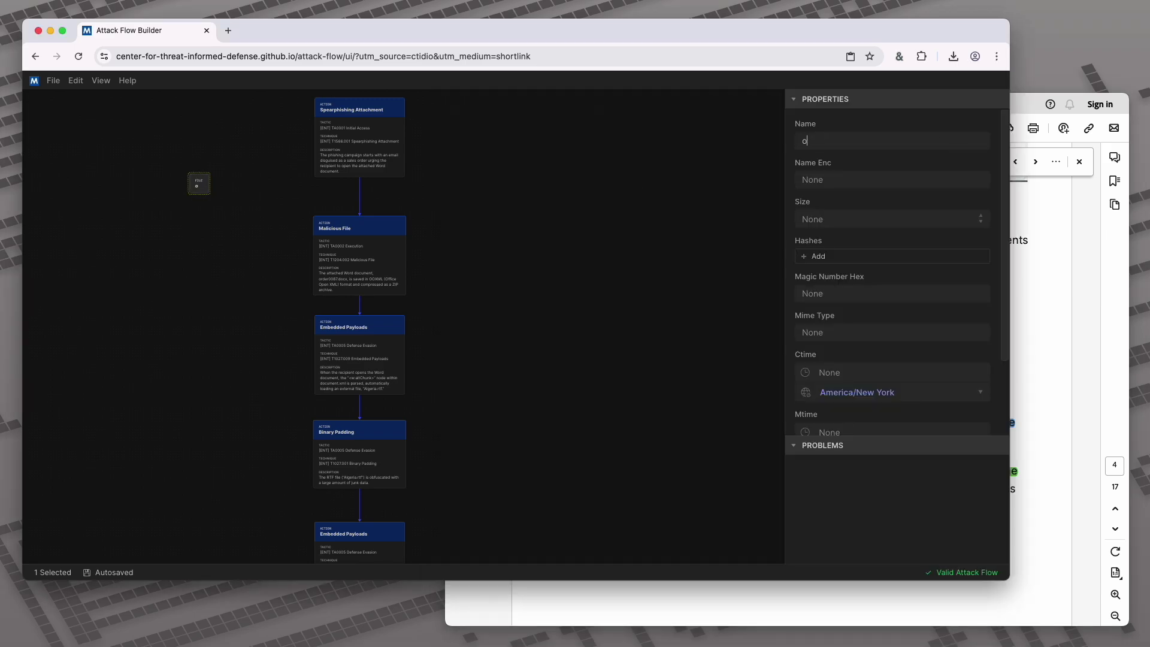
{"action": "type", "text": "rder0087.docx"}
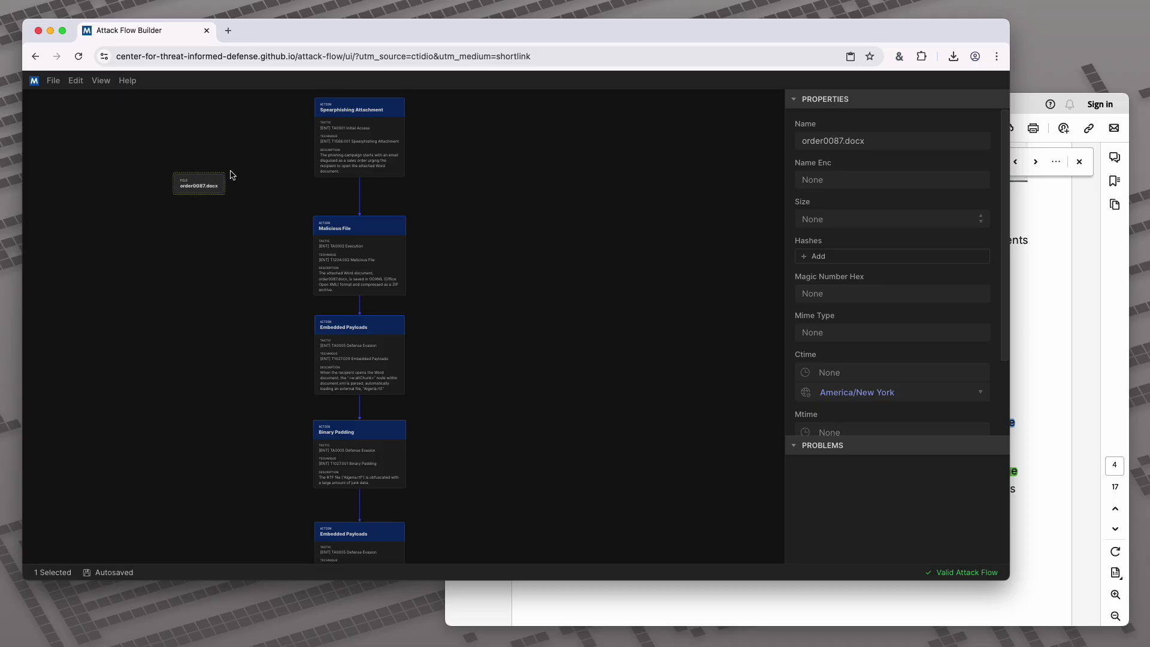
{"action": "left_click", "coordinate": [229, 185]}
{"action": "left_click_drag", "start_coordinate": [316, 142], "coordinate": [239, 139]}
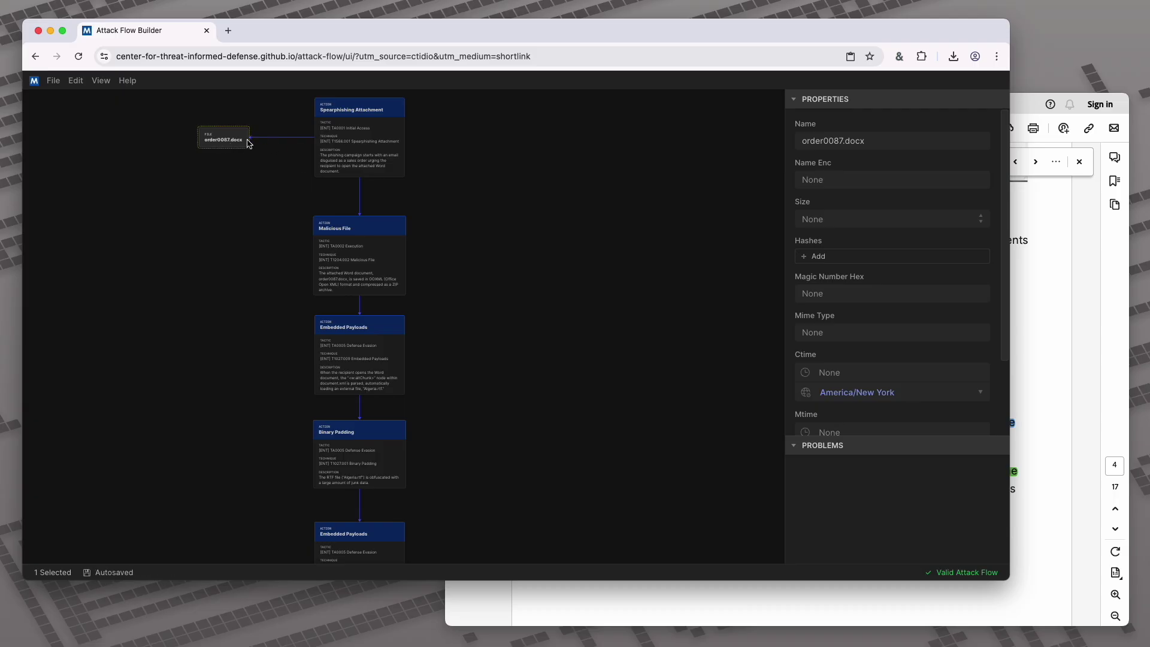
{"action": "left_click", "coordinate": [1052, 290]}
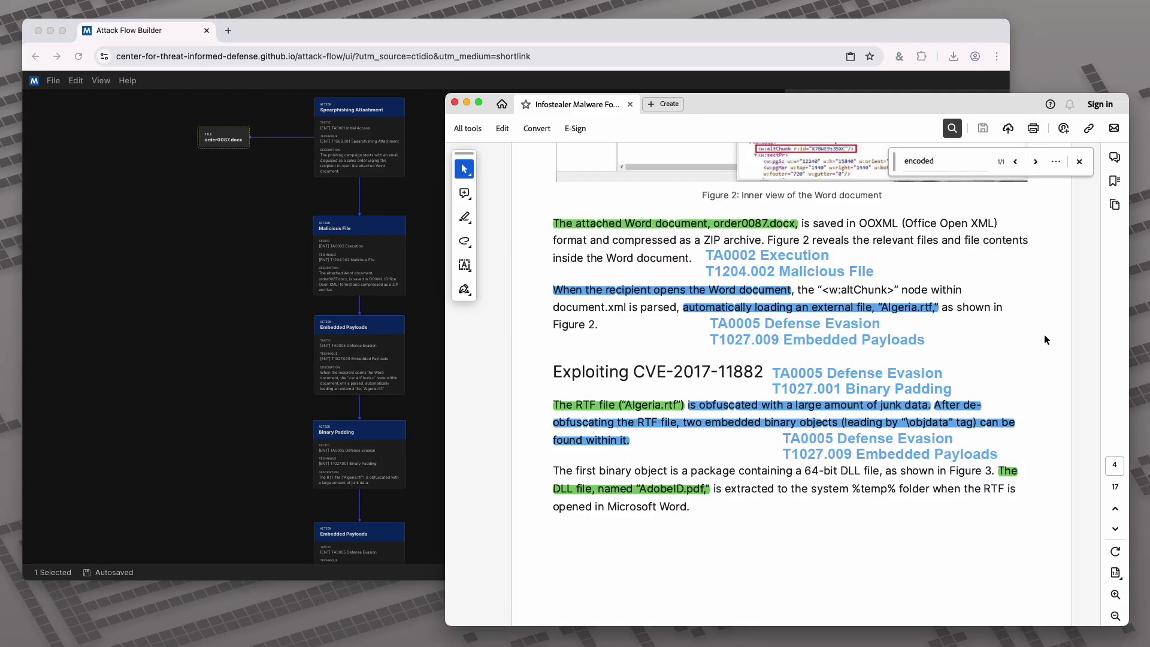
Copy the order0087.docx SHA-256 hash from the report's IOC list and return to its file node
{"action": "scroll", "coordinate": [1044, 339], "scroll_direction": "down", "scroll_amount": 20}
{"action": "scroll", "coordinate": [1039, 352], "scroll_direction": "down", "scroll_amount": 20}
{"action": "scroll", "coordinate": [1037, 351], "scroll_direction": "down", "scroll_amount": 20}
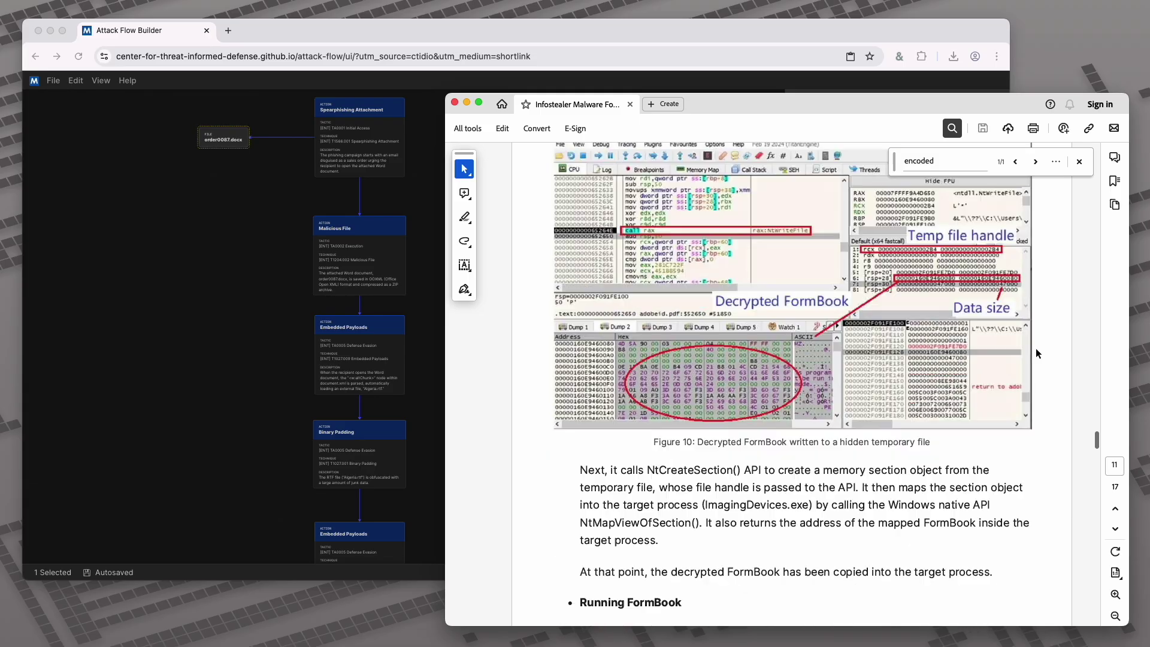
{"action": "scroll", "coordinate": [1038, 354], "scroll_direction": "down", "scroll_amount": 20}
{"action": "scroll", "coordinate": [1039, 354], "scroll_direction": "down", "scroll_amount": 15}
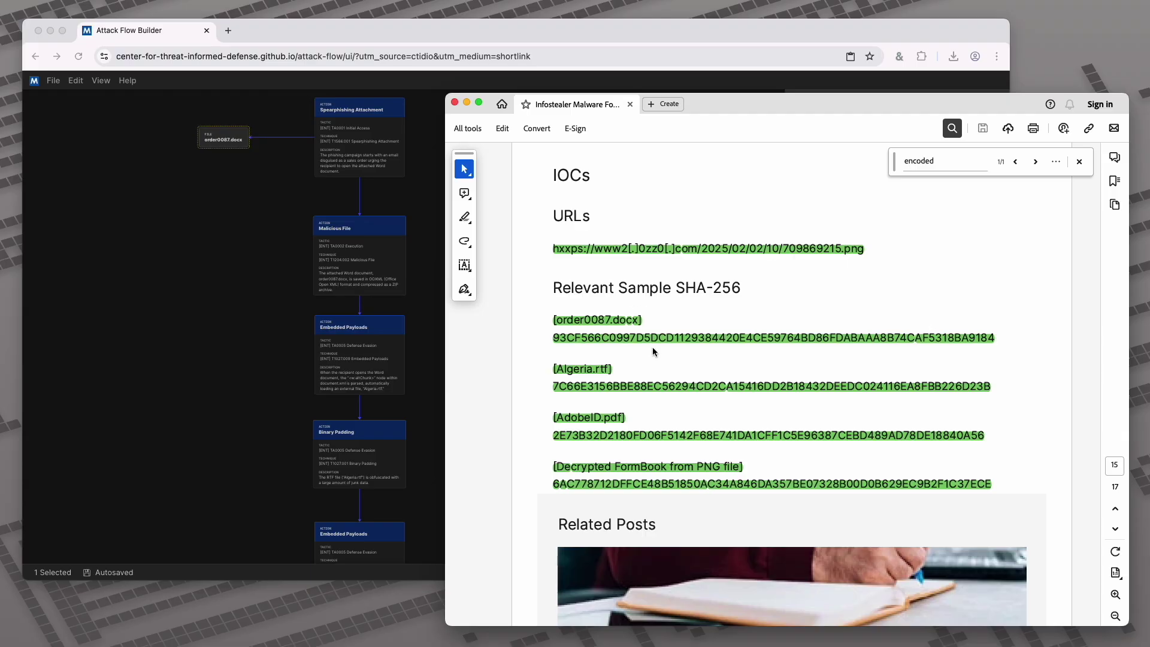
{"action": "left_click_drag", "start_coordinate": [996, 340], "coordinate": [551, 342]}
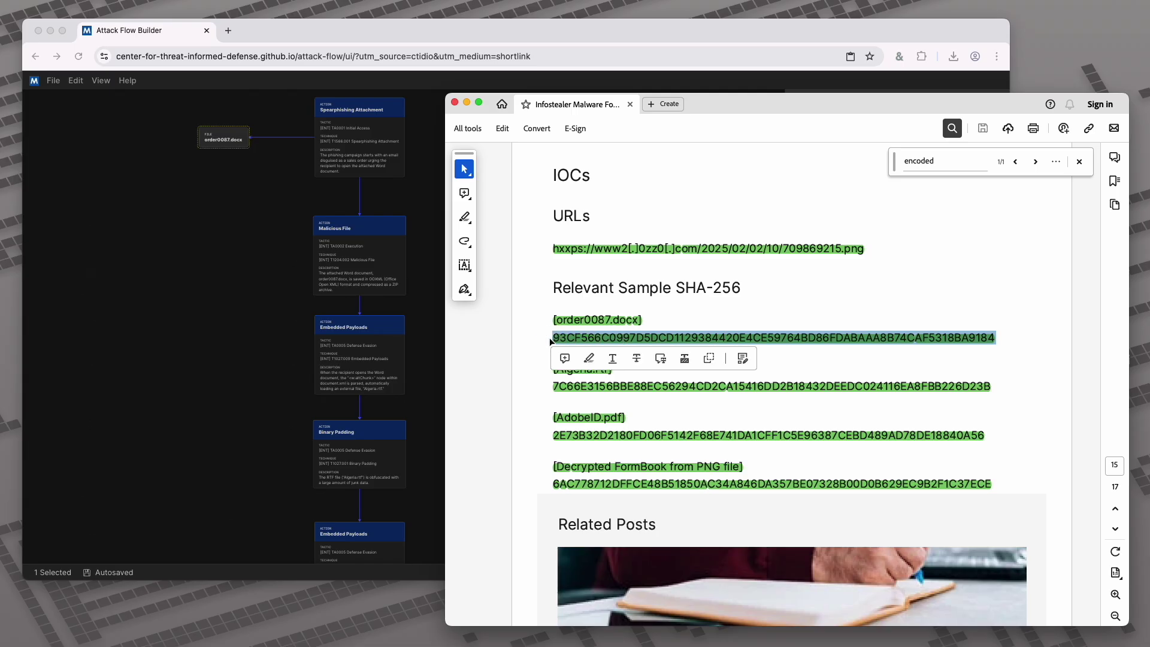
{"action": "left_click", "coordinate": [216, 140]}
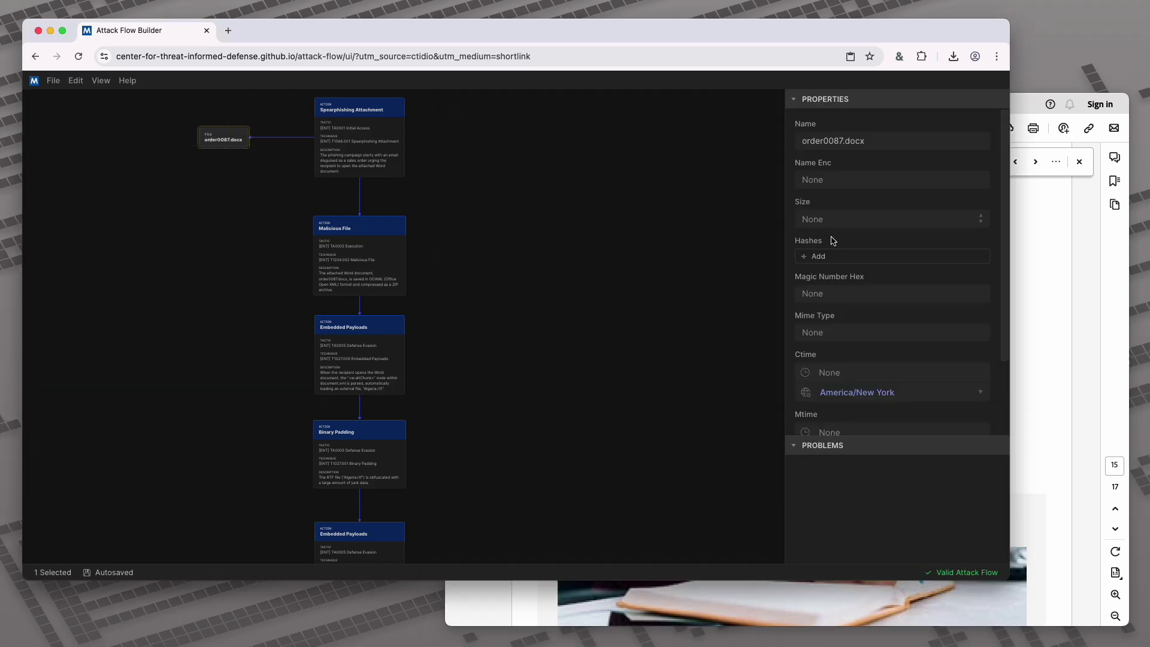
Add a SHA-256 hash entry to order0087.docx and paste the copied hash (93CF566C…) as its value
{"action": "left_click", "coordinate": [805, 260]}
{"action": "left_click", "coordinate": [829, 262]}
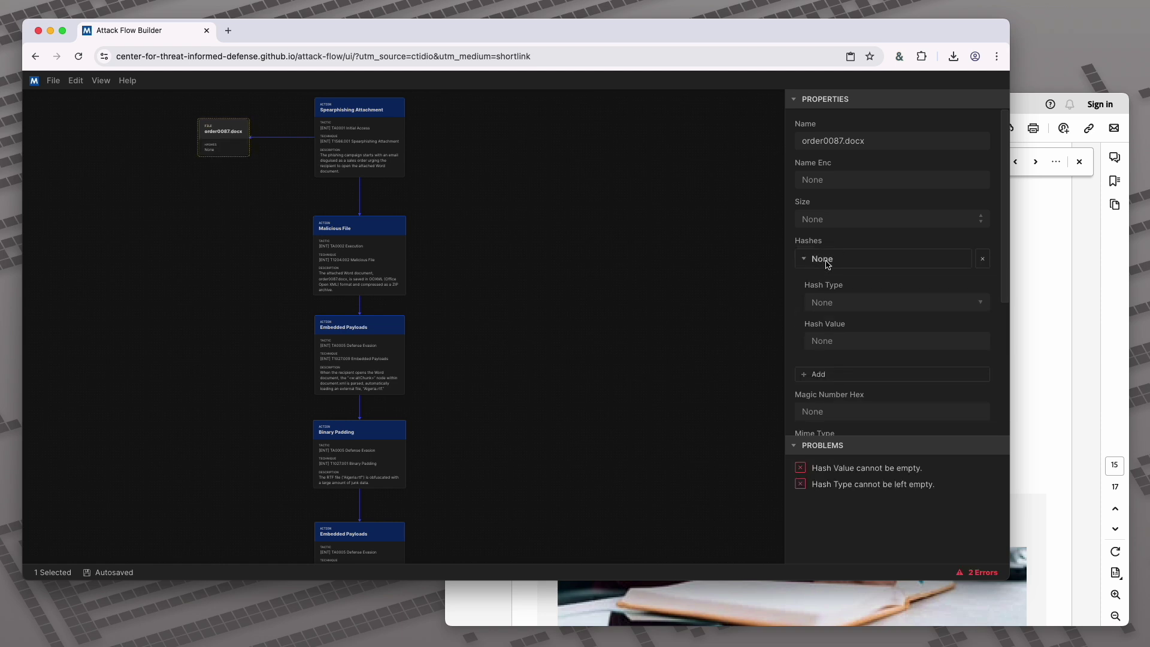
{"action": "left_click", "coordinate": [847, 304]}
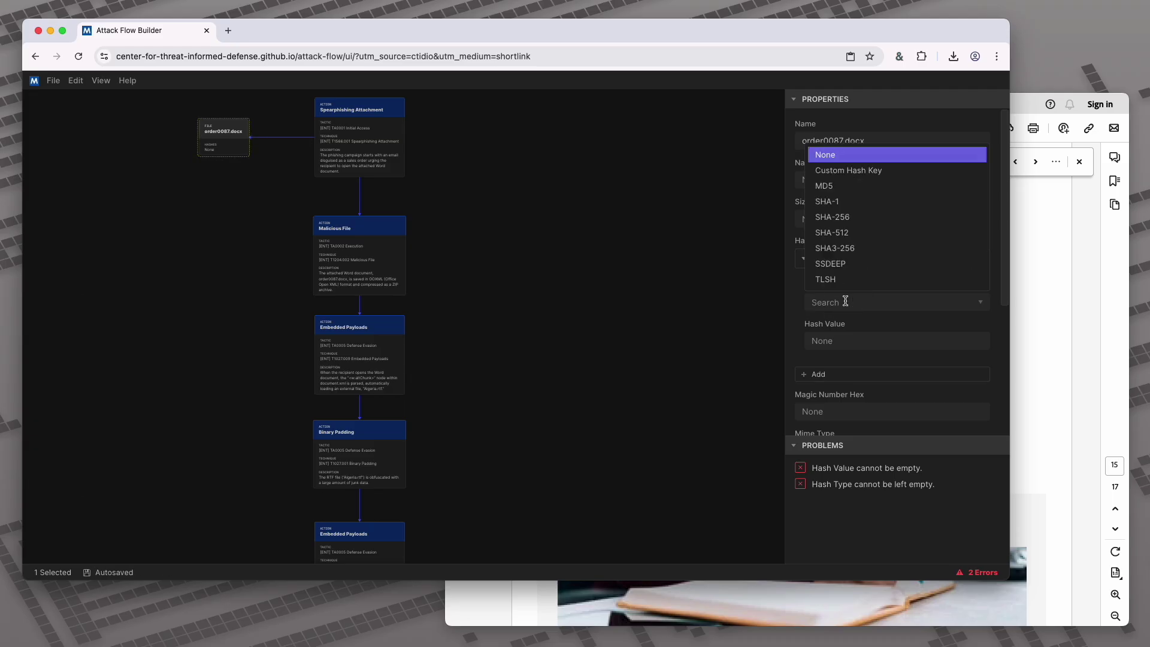
{"action": "left_click", "coordinate": [857, 218]}
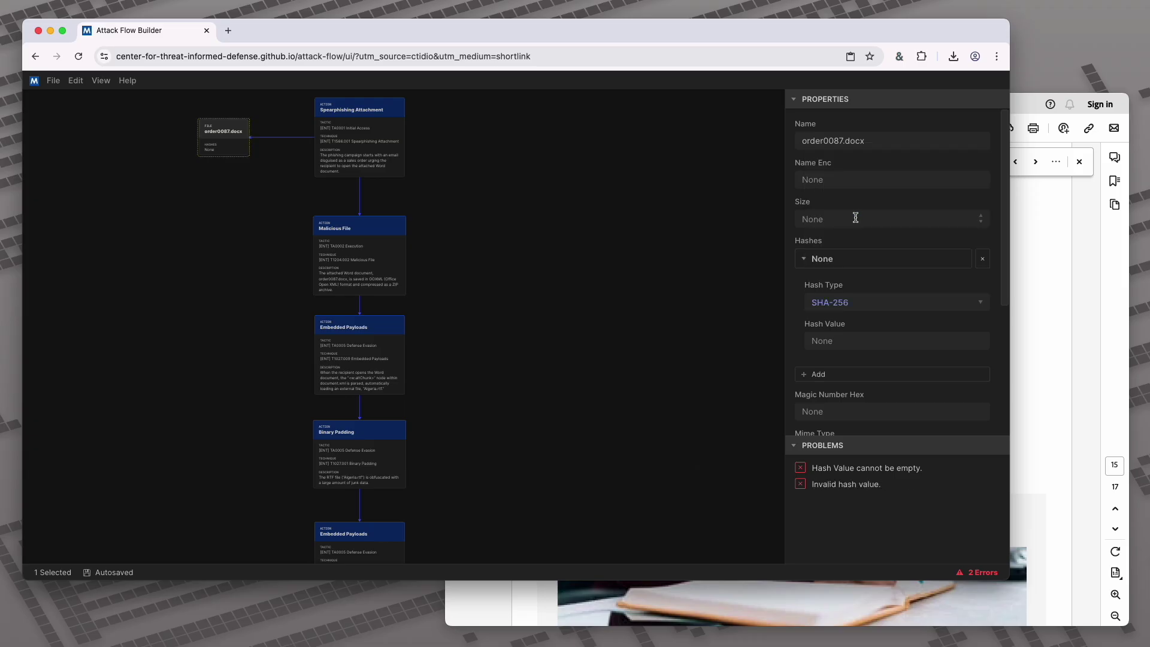
{"action": "left_click", "coordinate": [1033, 285]}
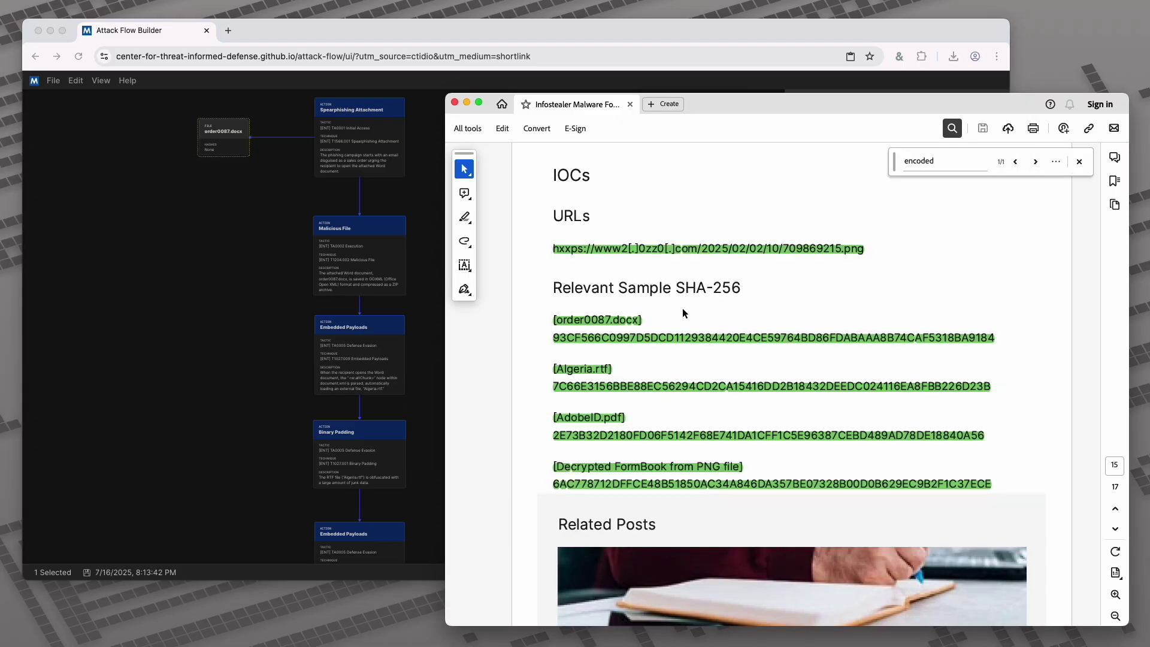
{"action": "left_click", "coordinate": [621, 46]}
{"action": "left_click", "coordinate": [829, 342]}
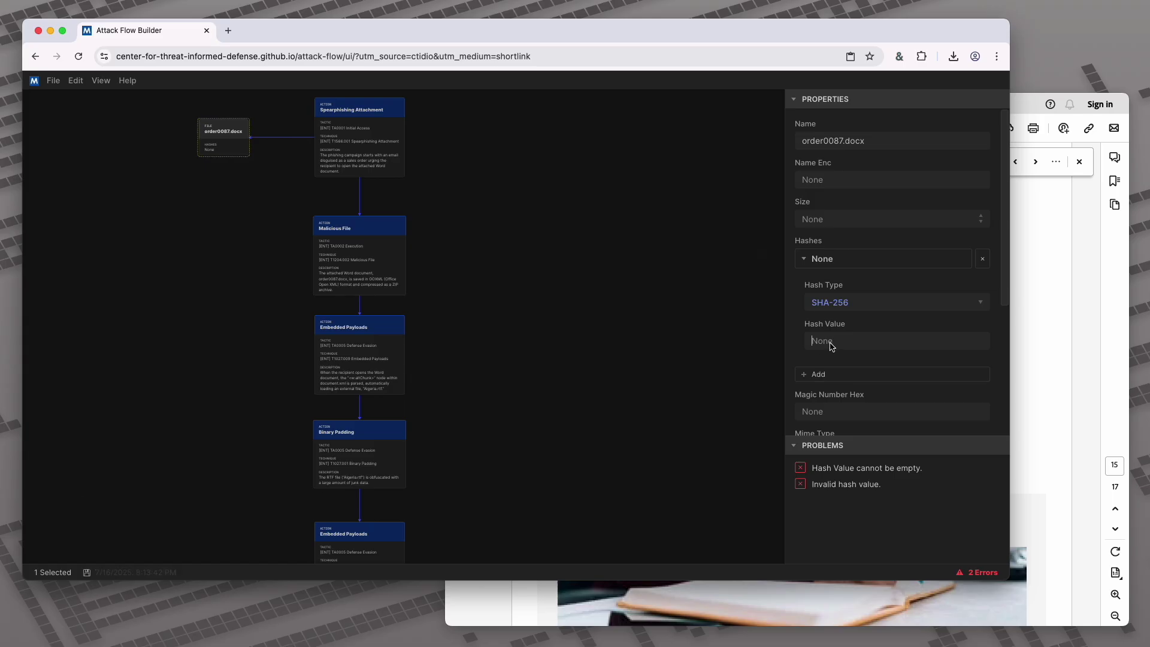
{"action": "key", "text": "super+v"}
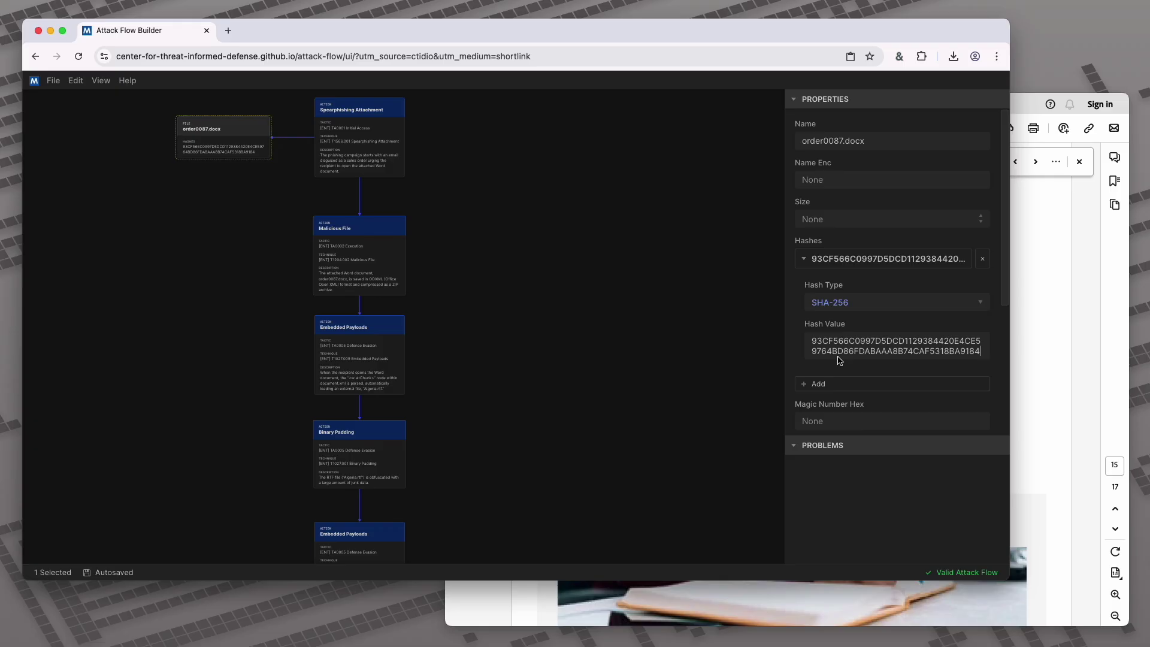
Test validation by replacing the hash with AAA, then paste the real hash back in
{"action": "triple_click", "coordinate": [845, 343]}
{"action": "key", "text": "super+c"}
{"action": "type", "text": "AAAA"}
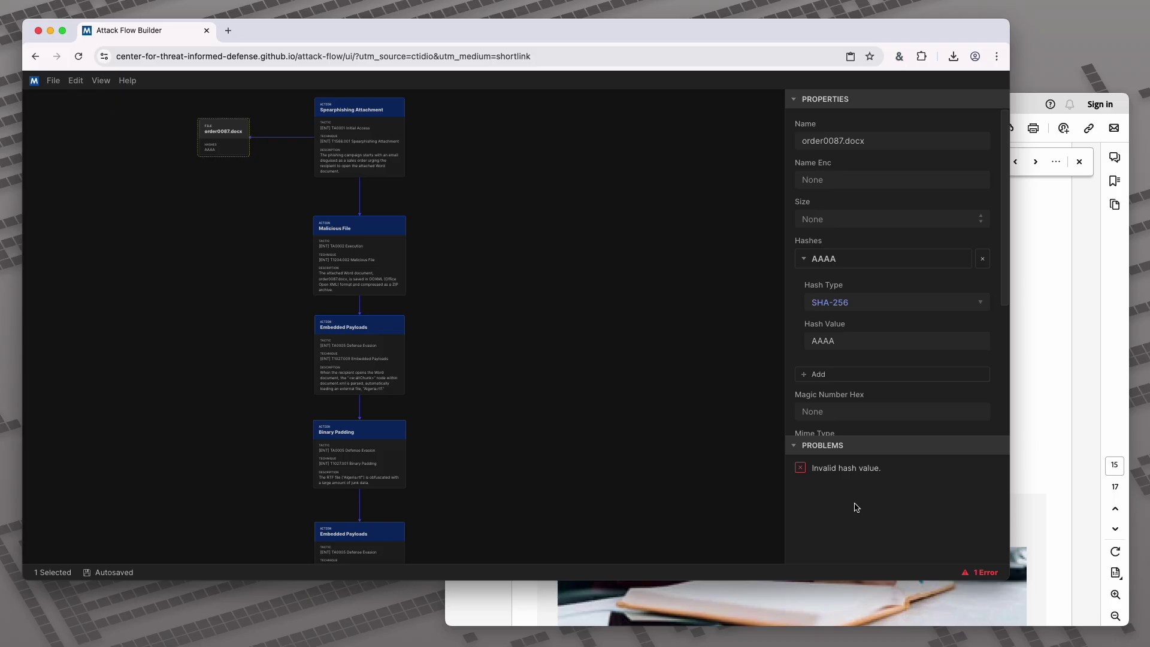
{"action": "left_click", "coordinate": [852, 473]}
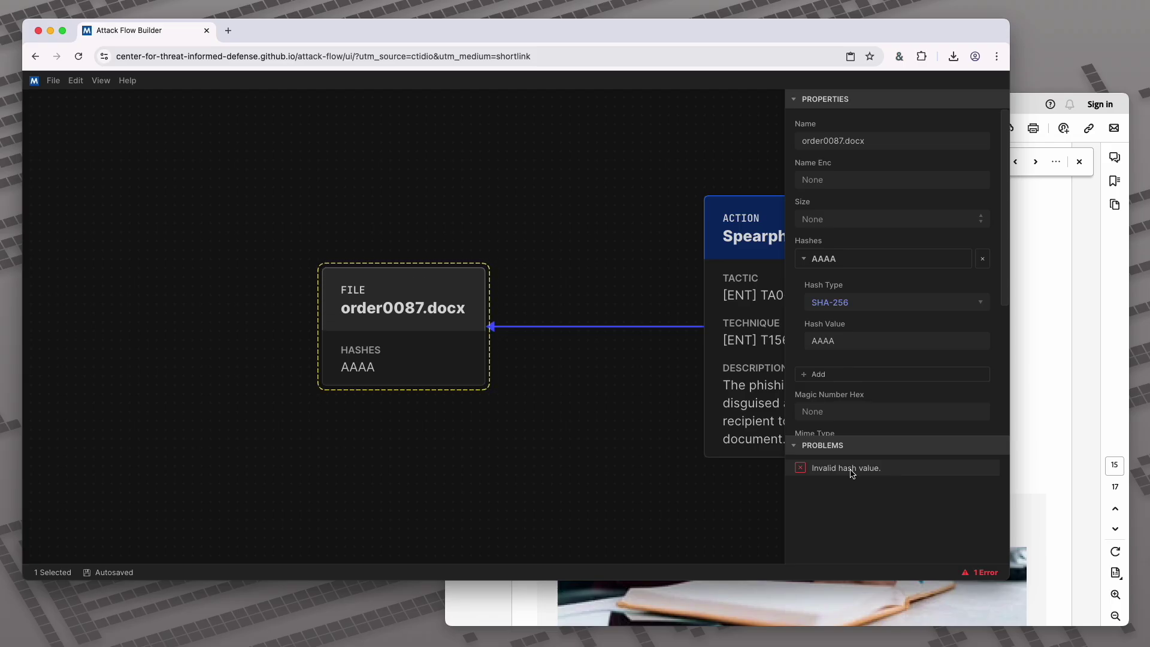
{"action": "double_click", "coordinate": [826, 341]}
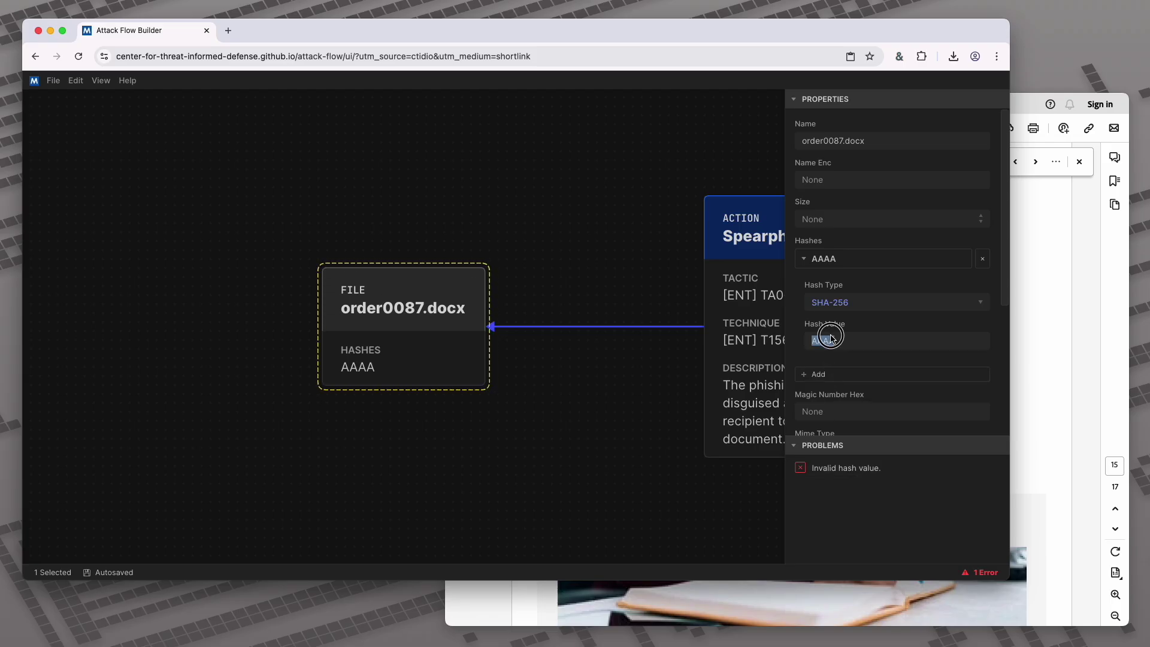
{"action": "key", "text": "super+v"}
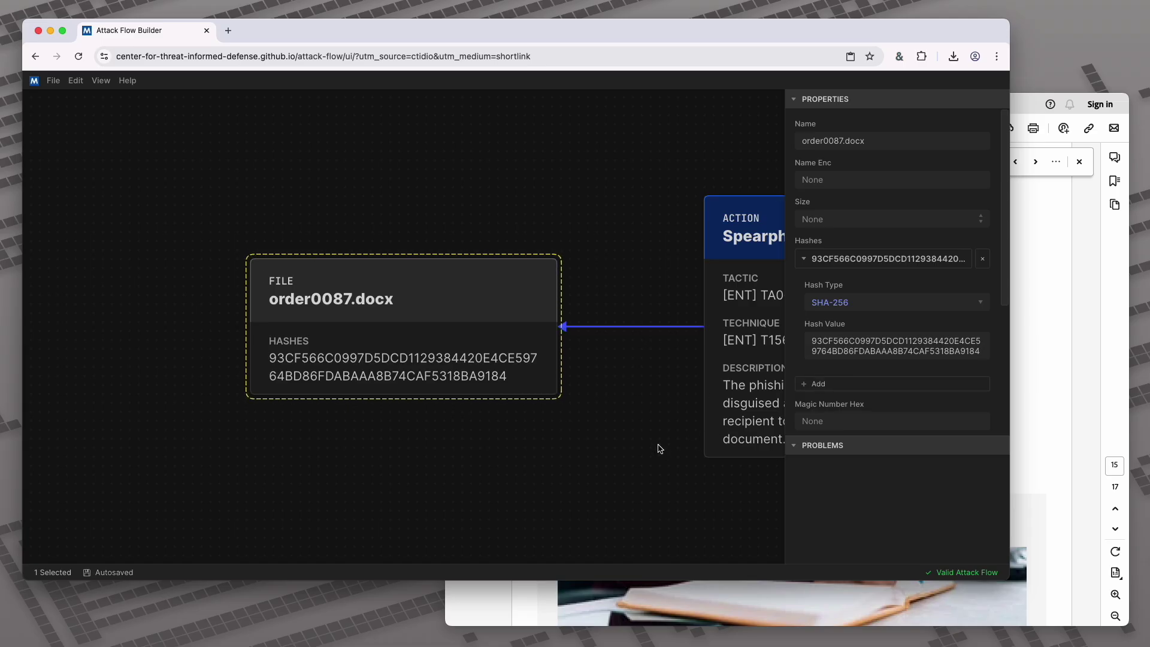
{"action": "left_click", "coordinate": [659, 448]}
Link the Malicious File action to the order0087.docx file node and return to the Acrobat report
{"action": "scroll", "coordinate": [659, 448], "scroll_direction": "down", "scroll_amount": 2}
{"action": "left_click_drag", "start_coordinate": [663, 470], "coordinate": [451, 261]}
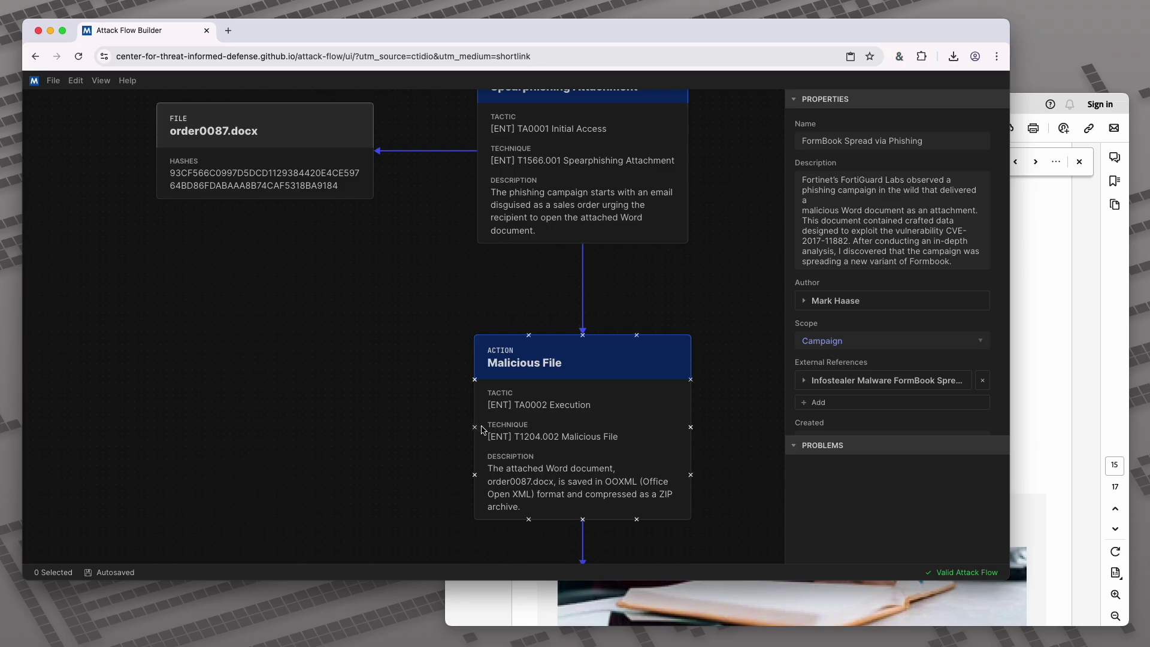
{"action": "left_click_drag", "start_coordinate": [475, 427], "coordinate": [304, 294]}
{"action": "left_click", "coordinate": [323, 408]}
{"action": "scroll", "coordinate": [322, 420], "scroll_direction": "down", "scroll_amount": 3}
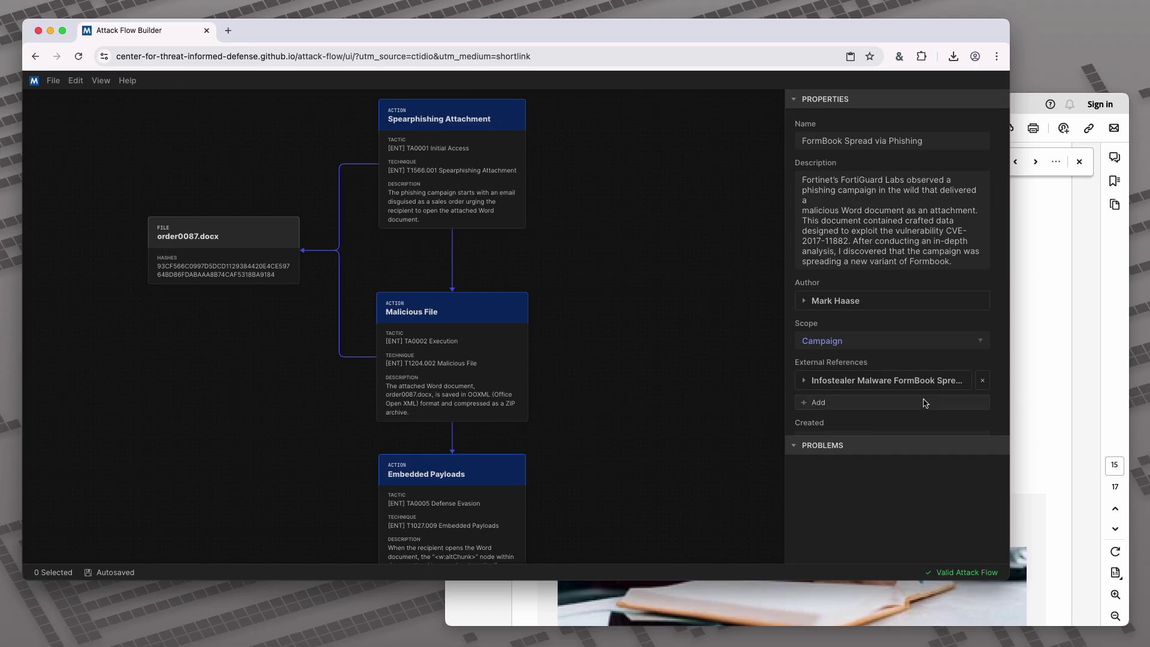
{"action": "key", "text": "super+Tab"}
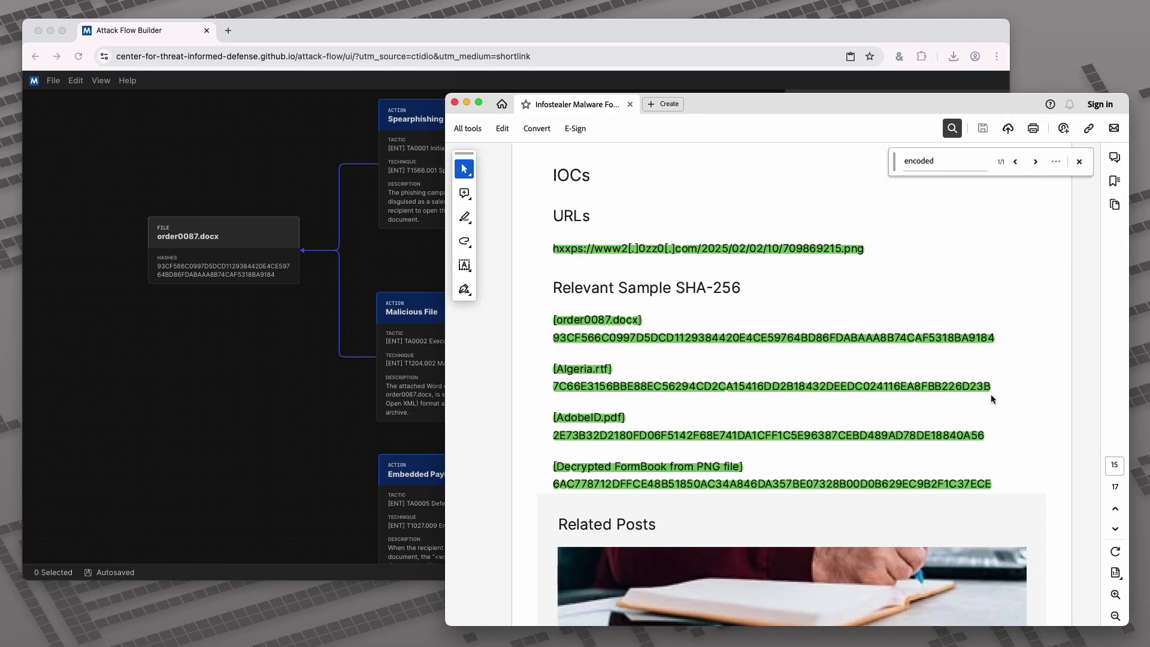
Copy the Algeria.rtf hash from the report and create a File observable named Algeria.rtf
{"action": "left_click_drag", "start_coordinate": [553, 399], "coordinate": [994, 411]}
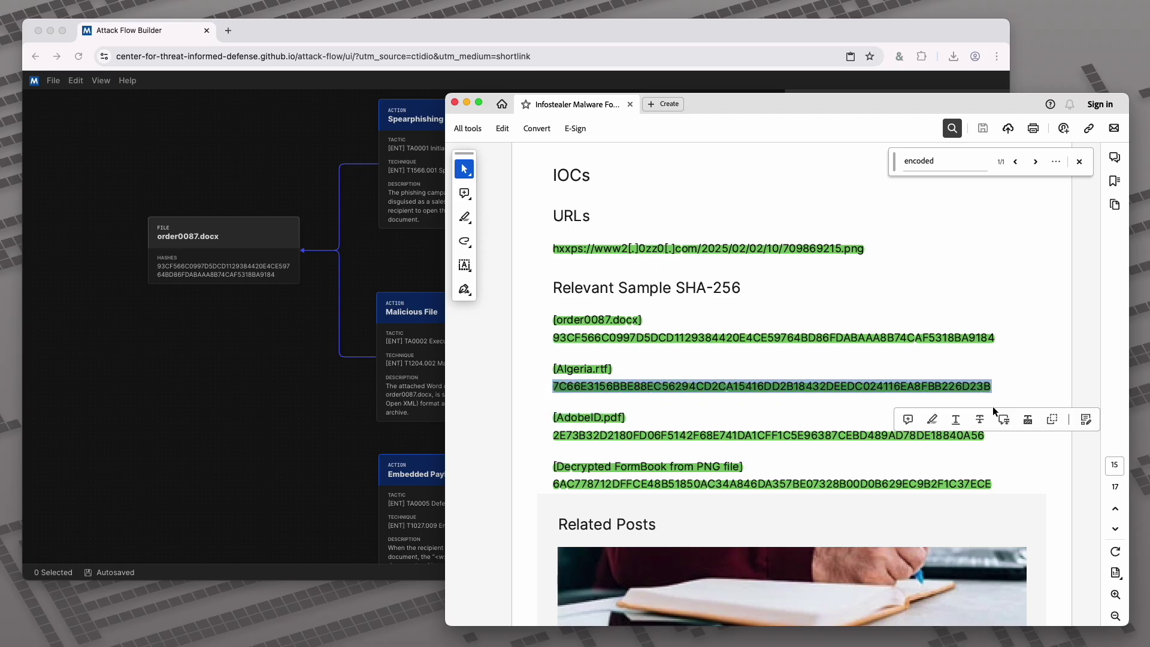
{"action": "key", "text": "super+Tab"}
{"action": "left_click_drag", "start_coordinate": [313, 472], "coordinate": [282, 259]}
{"action": "left_click_drag", "start_coordinate": [585, 441], "coordinate": [562, 279]}
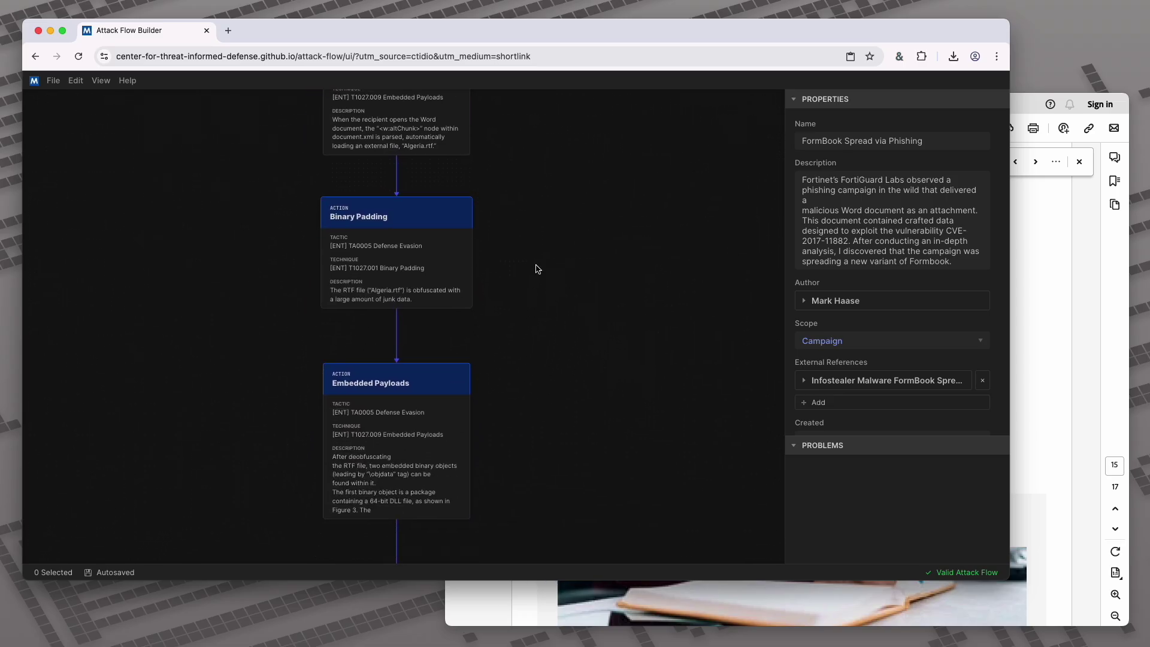
{"action": "right_click", "coordinate": [537, 269]}
{"action": "mouse_move", "coordinate": [623, 281]}
{"action": "mouse_move", "coordinate": [705, 311]}
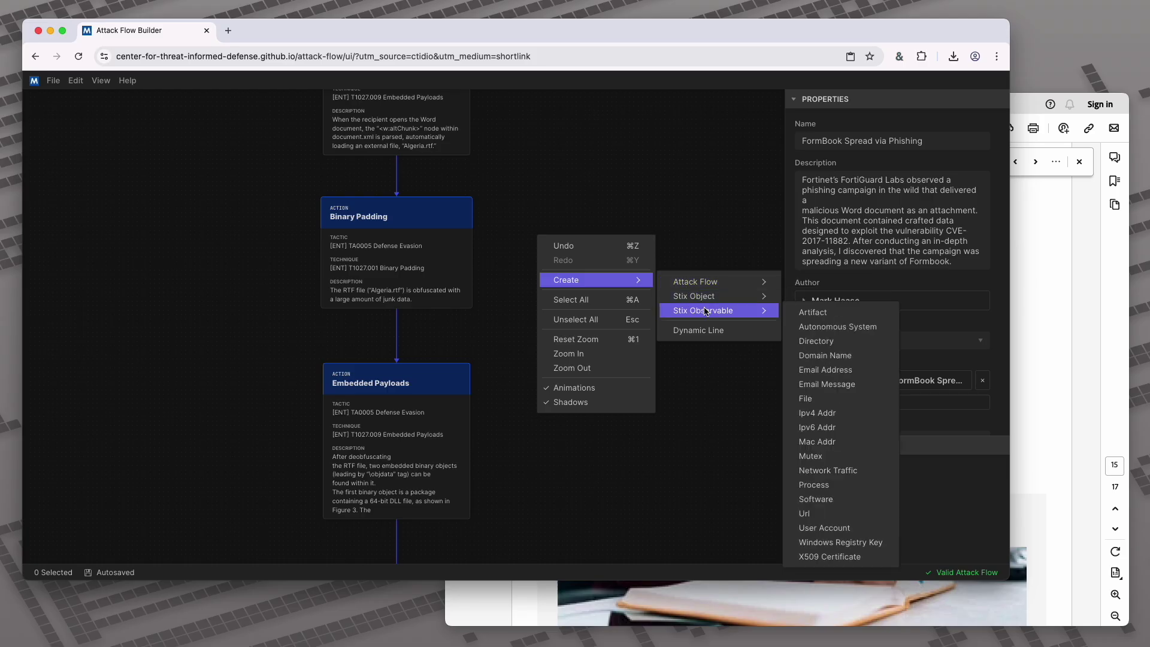
{"action": "left_click", "coordinate": [806, 398]}
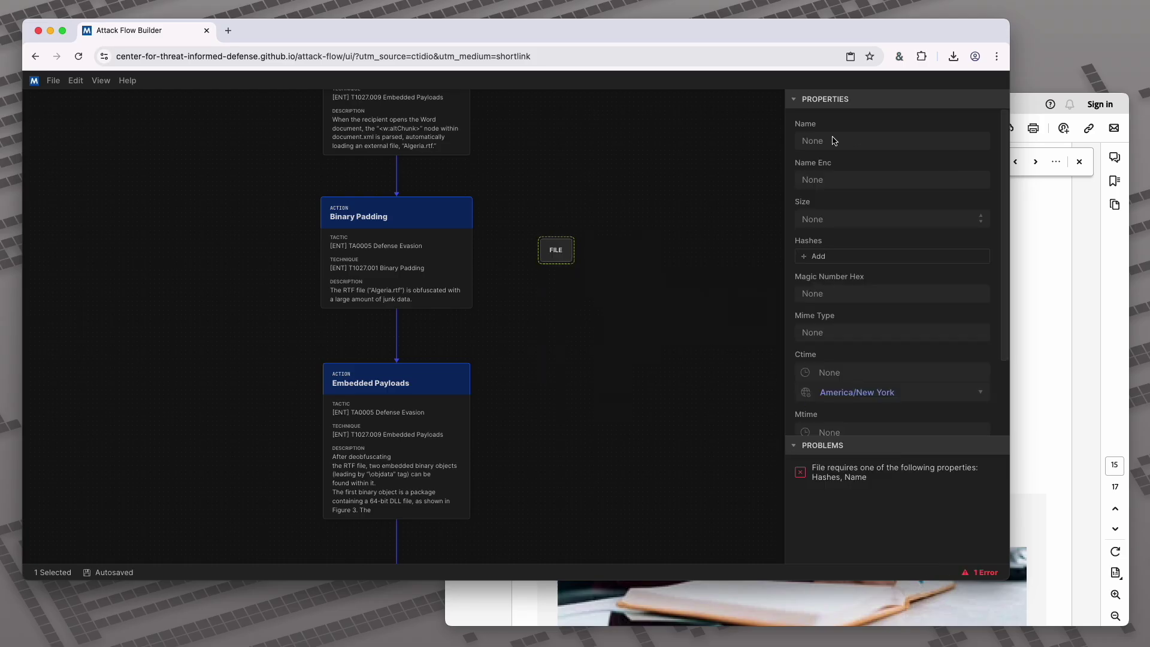
{"action": "type", "text": "Algeria.rtf"}
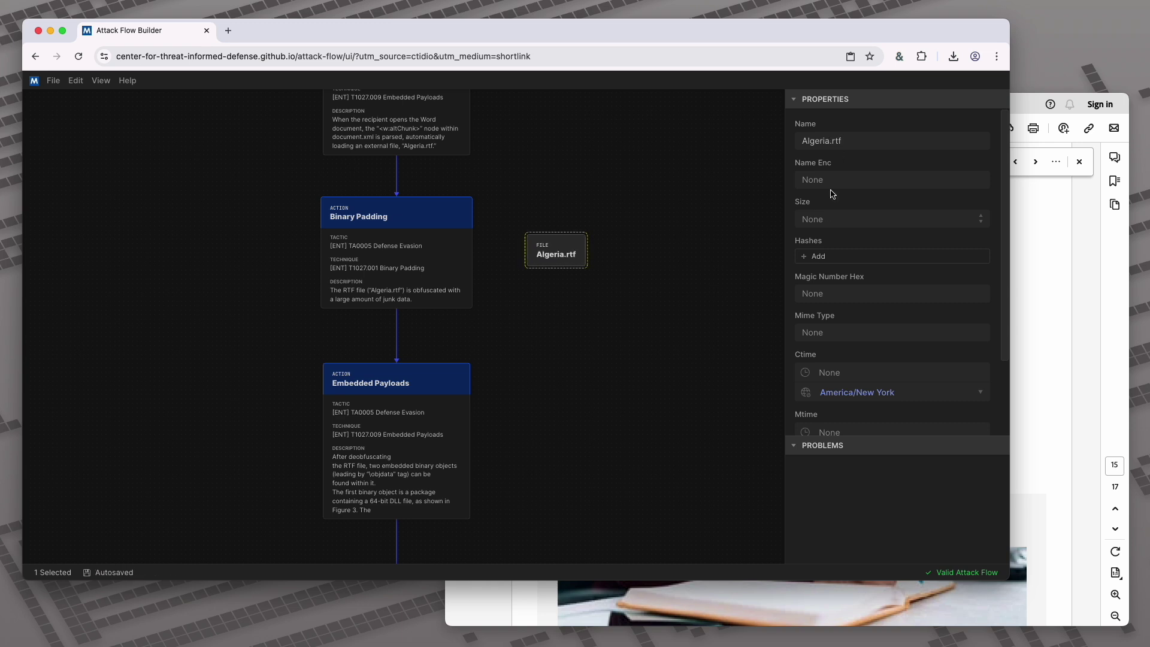
Give Algeria.rtf a SHA-256 hash with the pasted value and move the node right
{"action": "left_click", "coordinate": [825, 255]}
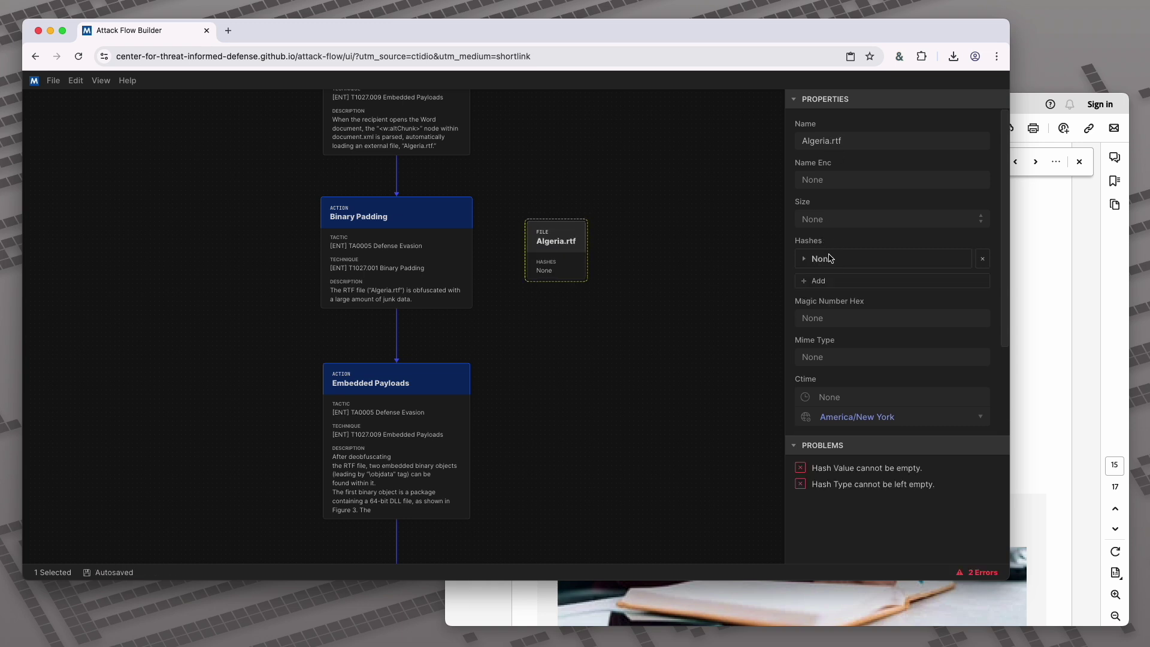
{"action": "left_click", "coordinate": [845, 305]}
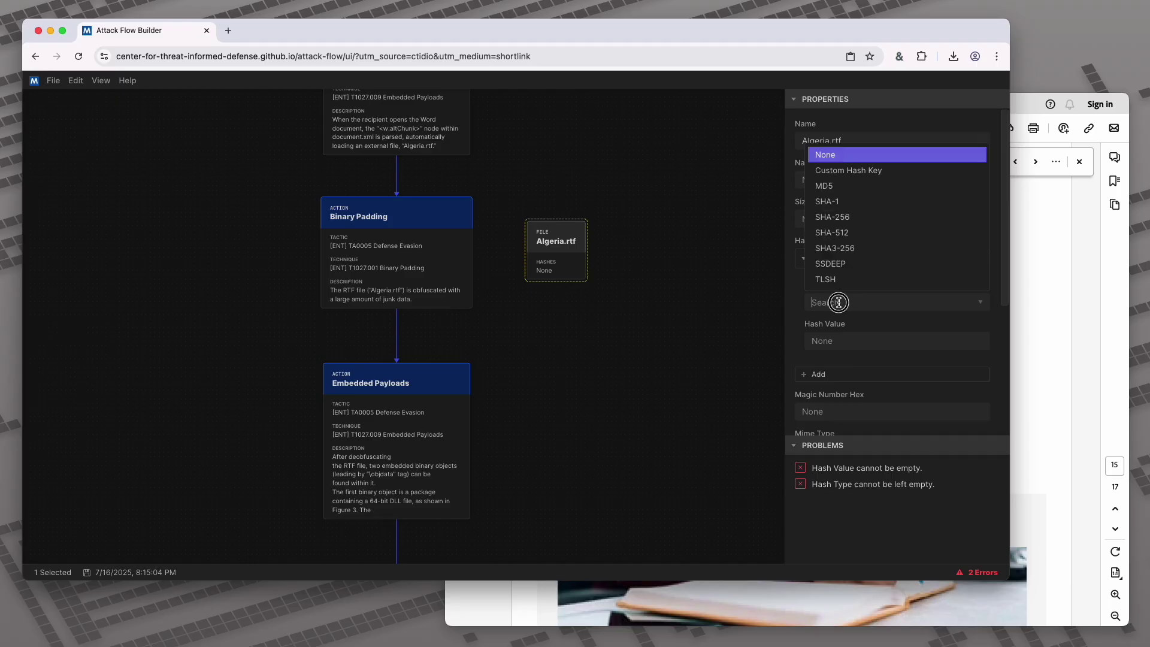
{"action": "left_click", "coordinate": [848, 217]}
{"action": "left_click", "coordinate": [852, 338]}
{"action": "key", "text": "super+v"}
{"action": "left_click", "coordinate": [650, 357]}
{"action": "left_click_drag", "start_coordinate": [547, 267], "coordinate": [620, 281]}
Link both Binary Padding and Embedded Payloads actions to the Algeria.rtf file
{"action": "left_click", "coordinate": [472, 258]}
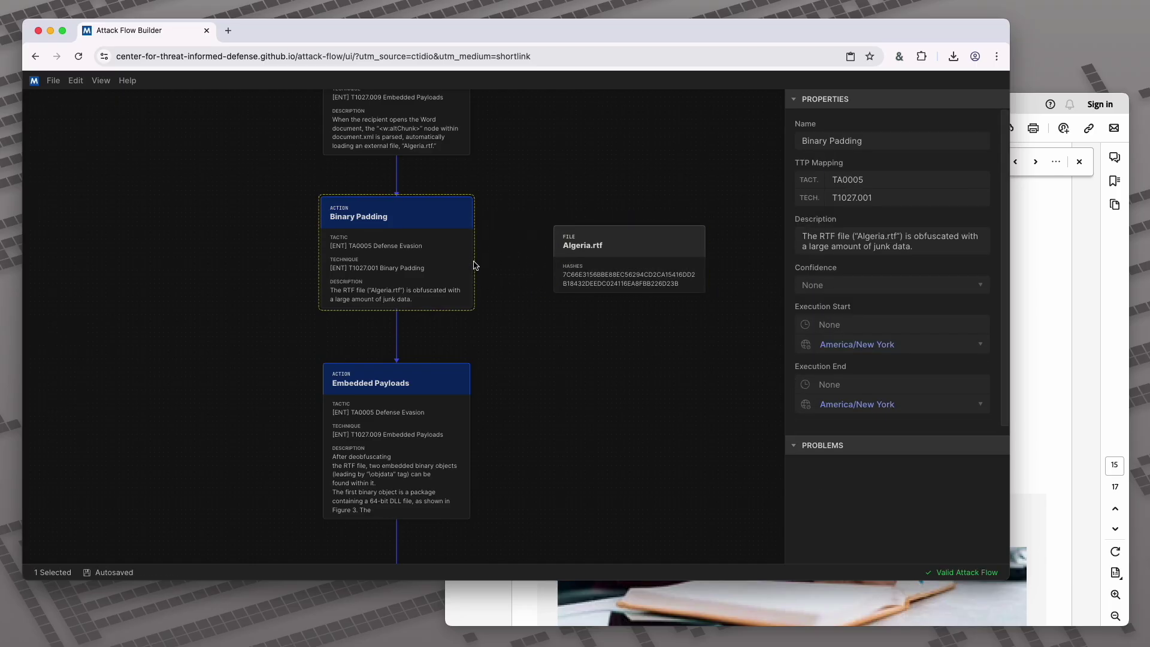
{"action": "left_click", "coordinate": [491, 262]}
{"action": "left_click_drag", "start_coordinate": [473, 253], "coordinate": [550, 261]}
{"action": "left_click_drag", "start_coordinate": [670, 268], "coordinate": [655, 186]}
{"action": "left_click_drag", "start_coordinate": [545, 122], "coordinate": [541, 284]}
{"action": "left_click_drag", "start_coordinate": [468, 252], "coordinate": [554, 357]}
{"action": "left_click", "coordinate": [566, 261]}
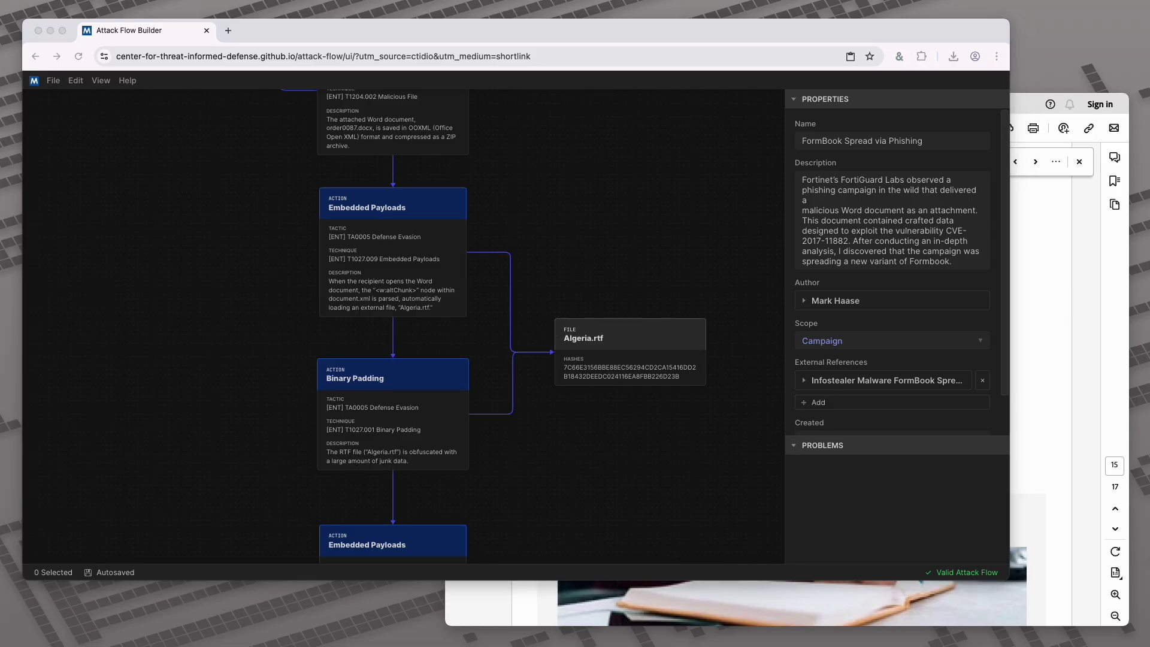
Copy the AdobeID.pdf SHA-256 hash from the report and locate the Rundll32 action
{"action": "left_click", "coordinate": [1040, 336]}
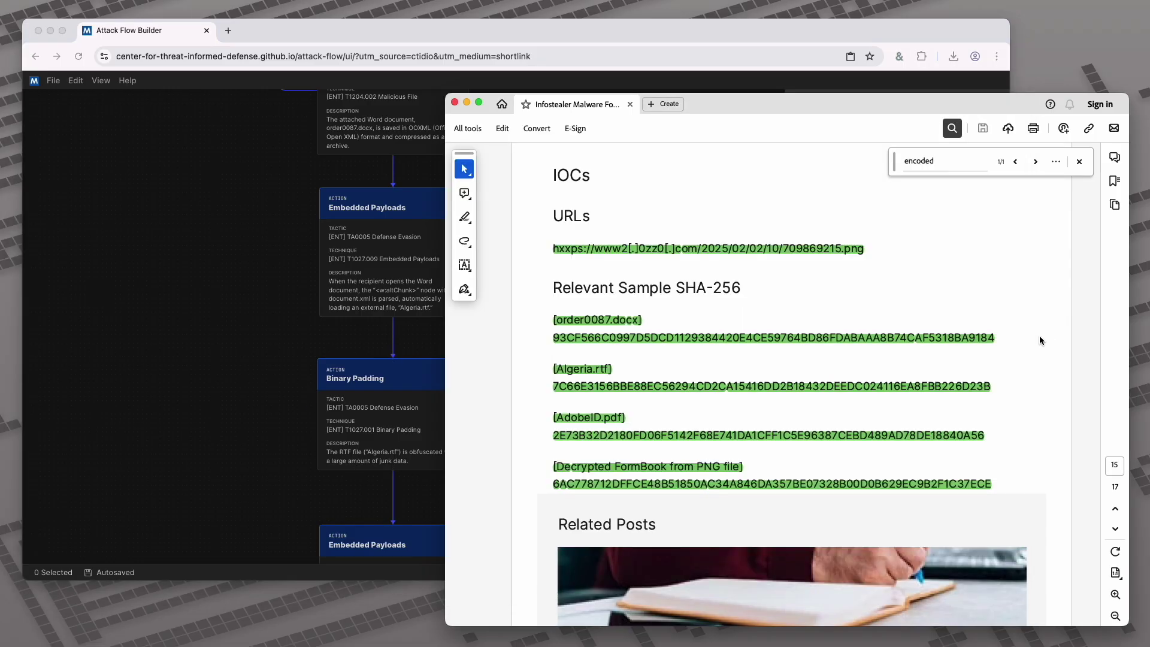
{"action": "triple_click", "coordinate": [534, 435]}
{"action": "left_click", "coordinate": [239, 429]}
{"action": "left_click_drag", "start_coordinate": [528, 484], "coordinate": [554, 154]}
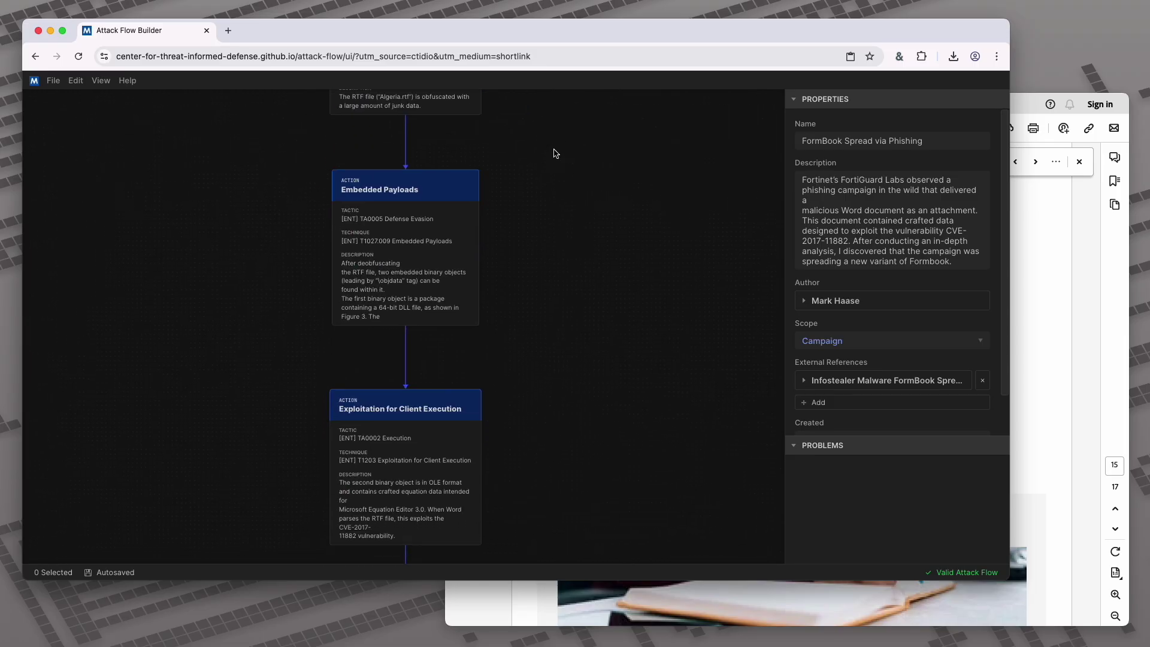
{"action": "left_click_drag", "start_coordinate": [560, 460], "coordinate": [544, 210]}
{"action": "scroll", "coordinate": [541, 426], "scroll_direction": "down", "scroll_amount": 10}
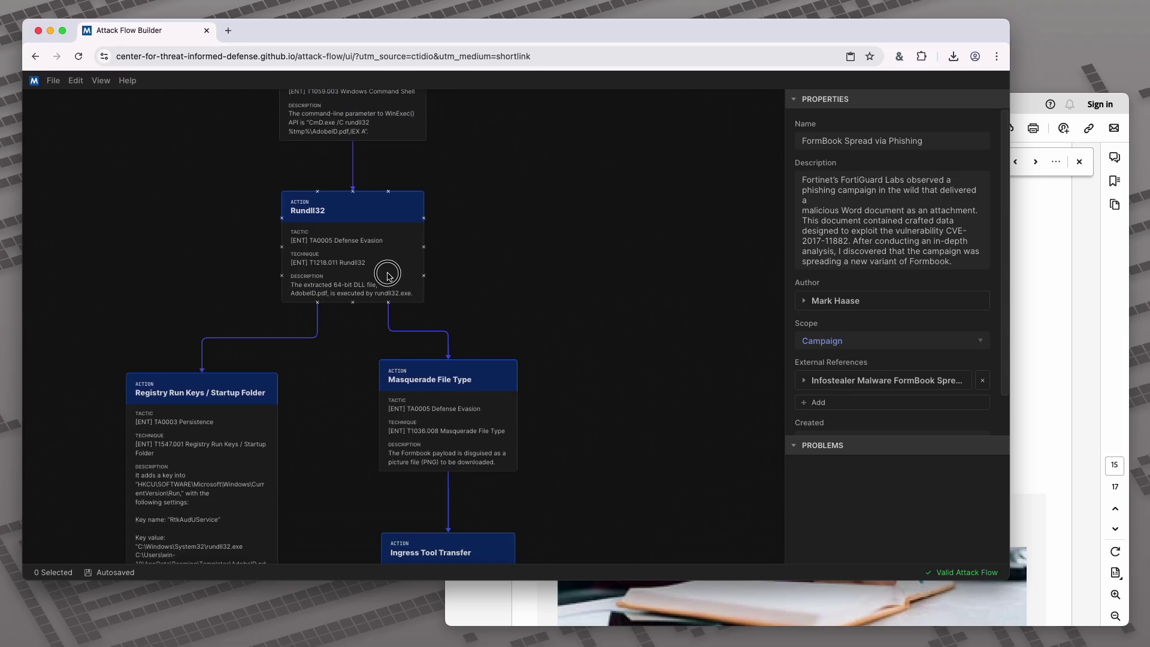
{"action": "left_click", "coordinate": [389, 277]}
{"action": "scroll", "coordinate": [329, 295], "scroll_direction": "up", "scroll_amount": 3}
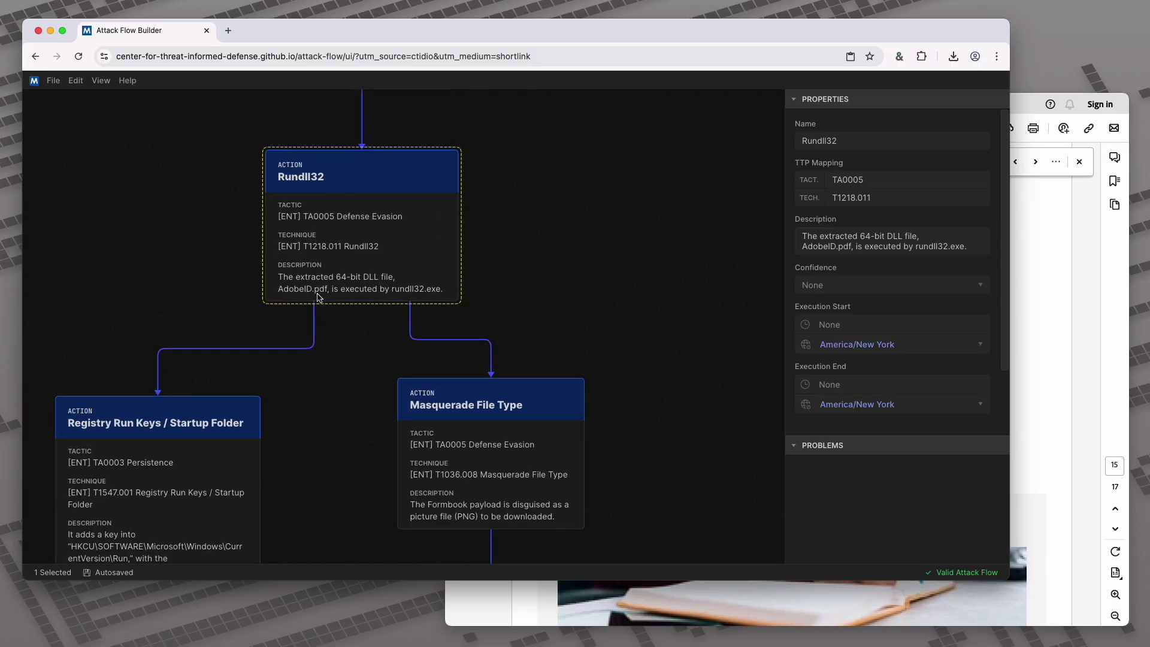
Create a File observable named AdobeID.pdf
{"action": "right_click", "coordinate": [605, 248]}
{"action": "mouse_move", "coordinate": [674, 287]}
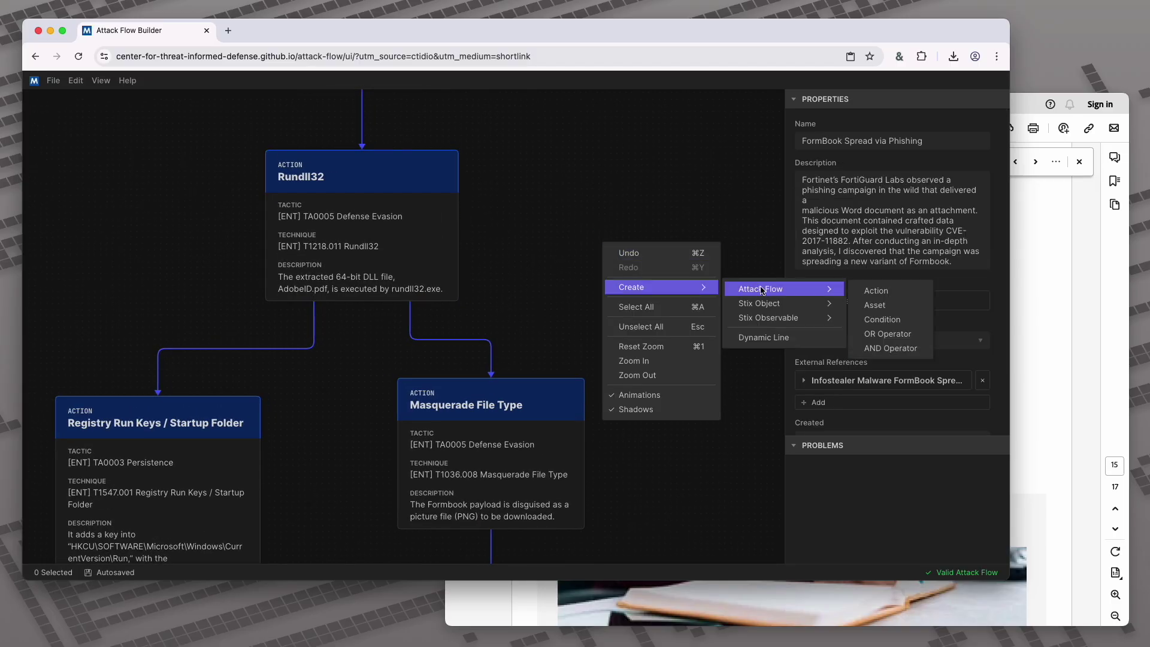
{"action": "mouse_move", "coordinate": [780, 321]}
{"action": "left_click", "coordinate": [871, 406]}
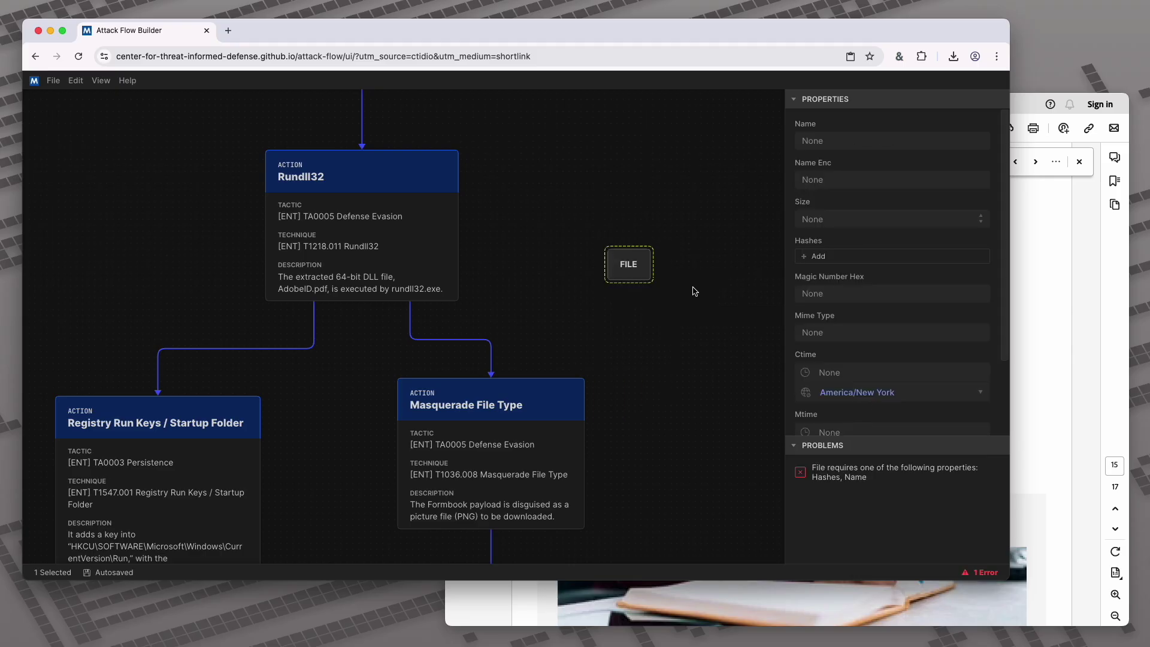
{"action": "left_click", "coordinate": [818, 141]}
{"action": "type", "text": "Adobe"}
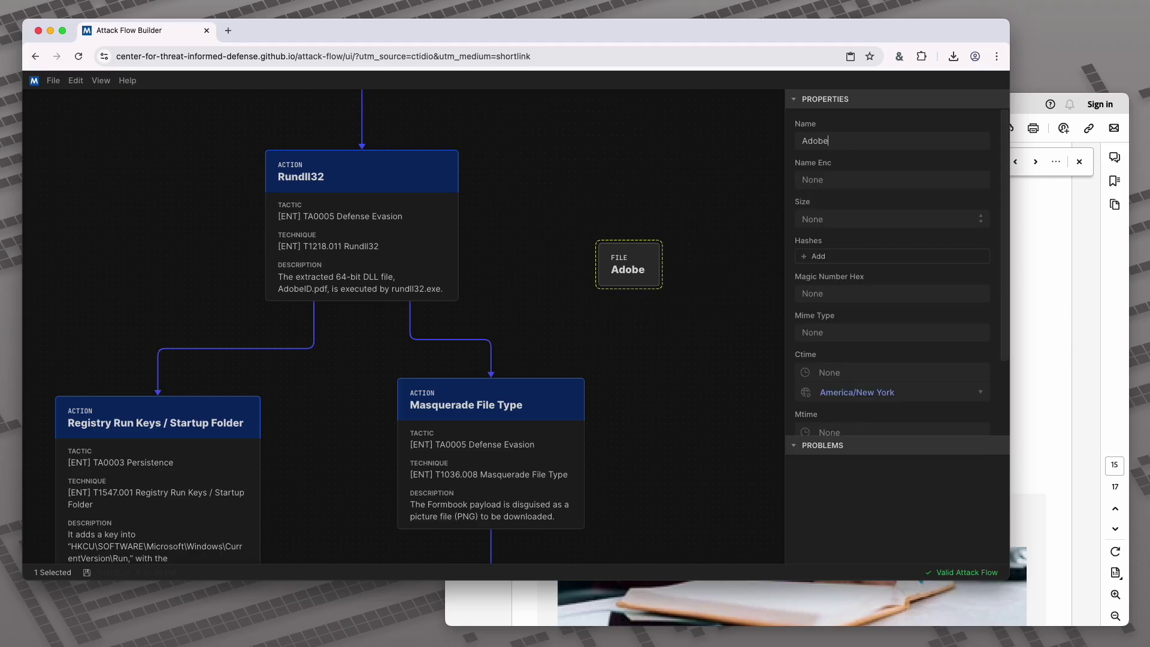
{"action": "type", "text": "ID.pdf"}
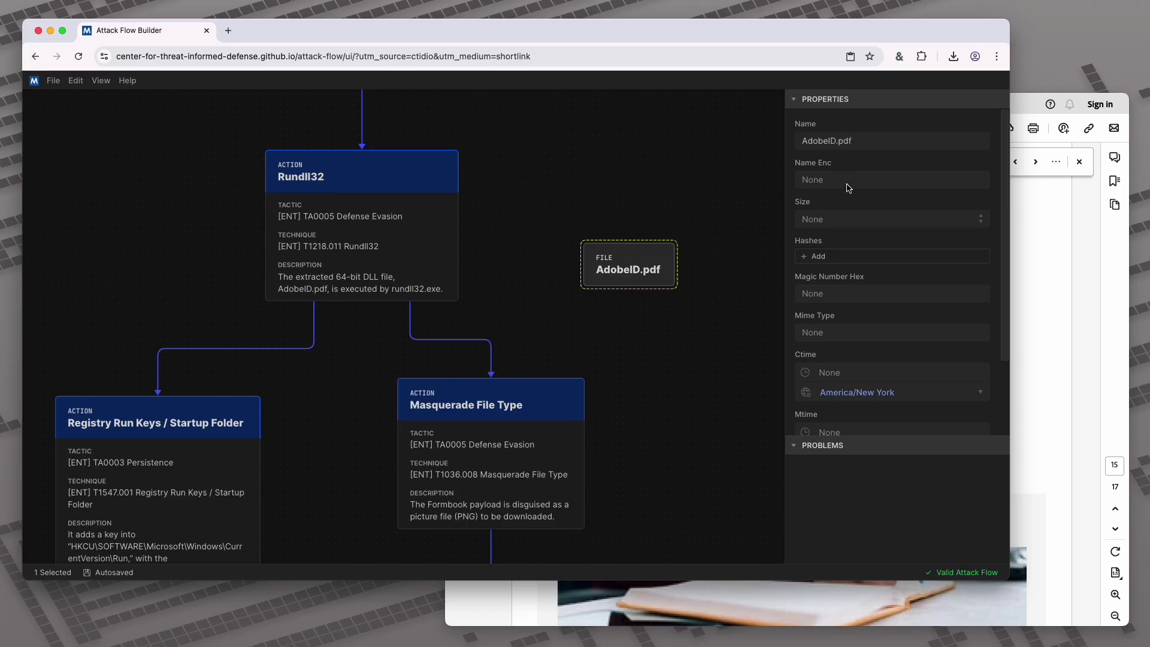
Give AdobeID.pdf its SHA-256 hash (2E73B32D…) and link Rundll32 to it
{"action": "left_click", "coordinate": [844, 258]}
{"action": "left_click", "coordinate": [836, 302]}
{"action": "left_click", "coordinate": [850, 218]}
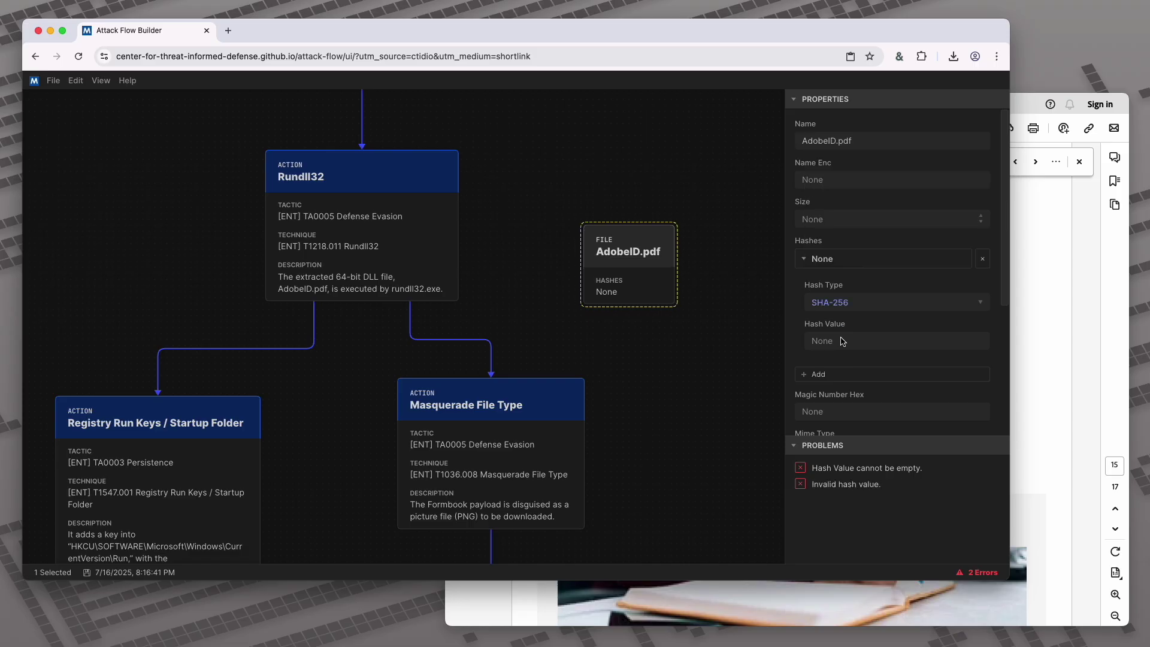
{"action": "type", "text": "2E73B32D2180FD06F5142F68E741DA1CFF1C5E96387CEBD489AD78DE18840A56"}
{"action": "left_click", "coordinate": [500, 262]}
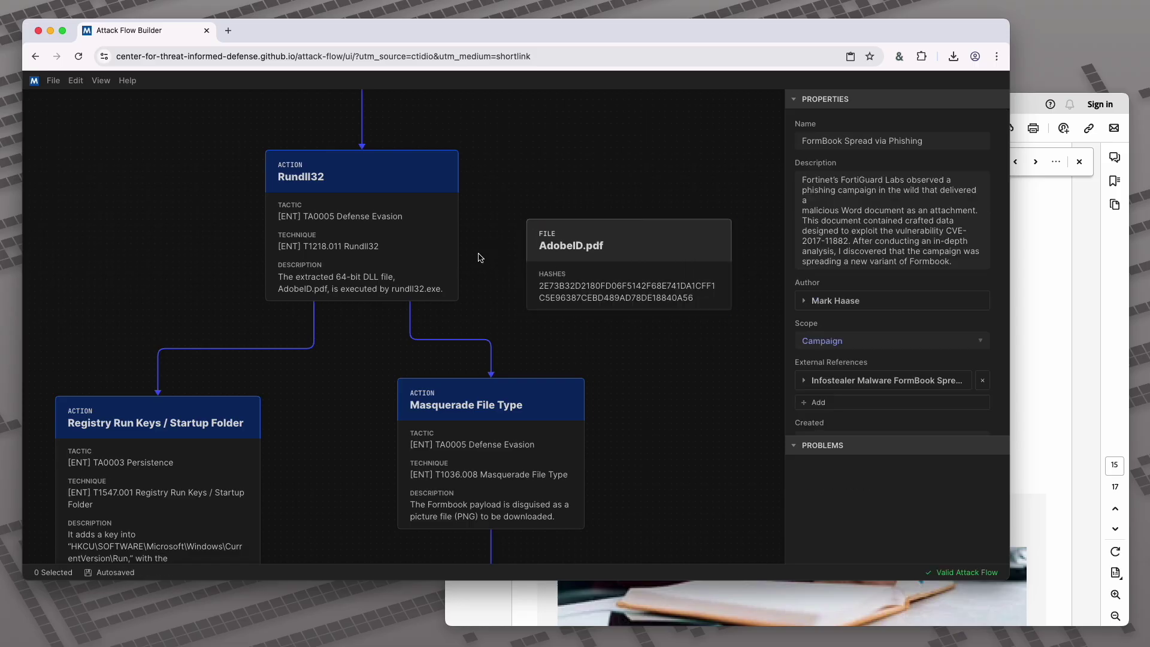
{"action": "left_click_drag", "start_coordinate": [459, 225], "coordinate": [527, 270]}
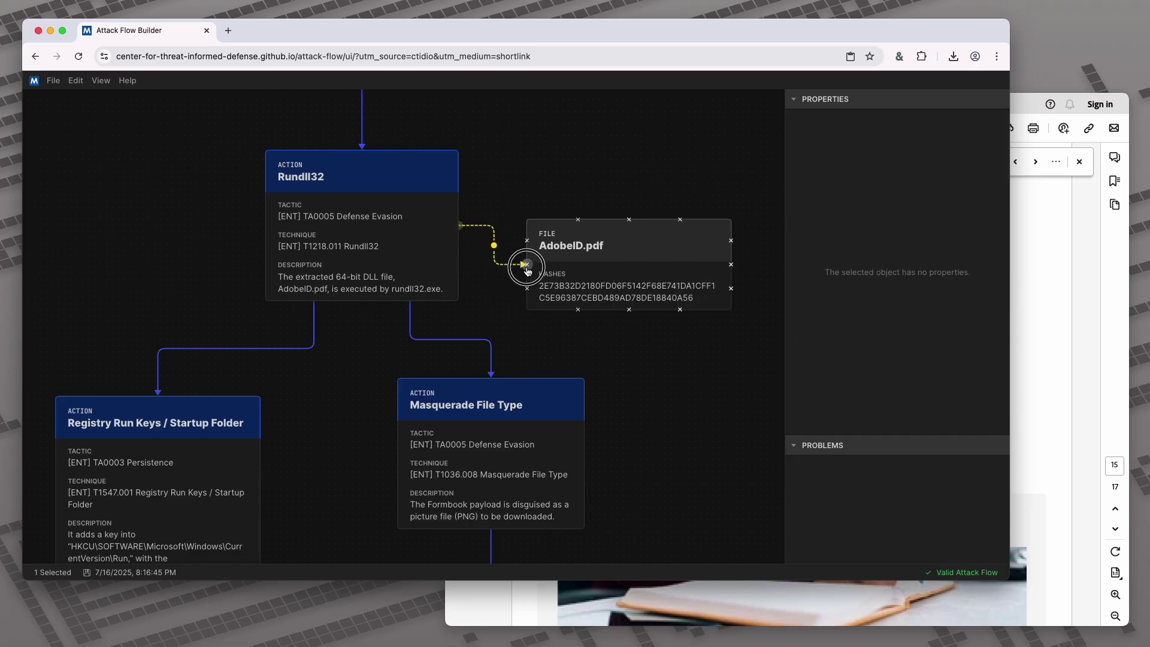
{"action": "left_click_drag", "start_coordinate": [637, 278], "coordinate": [656, 236]}
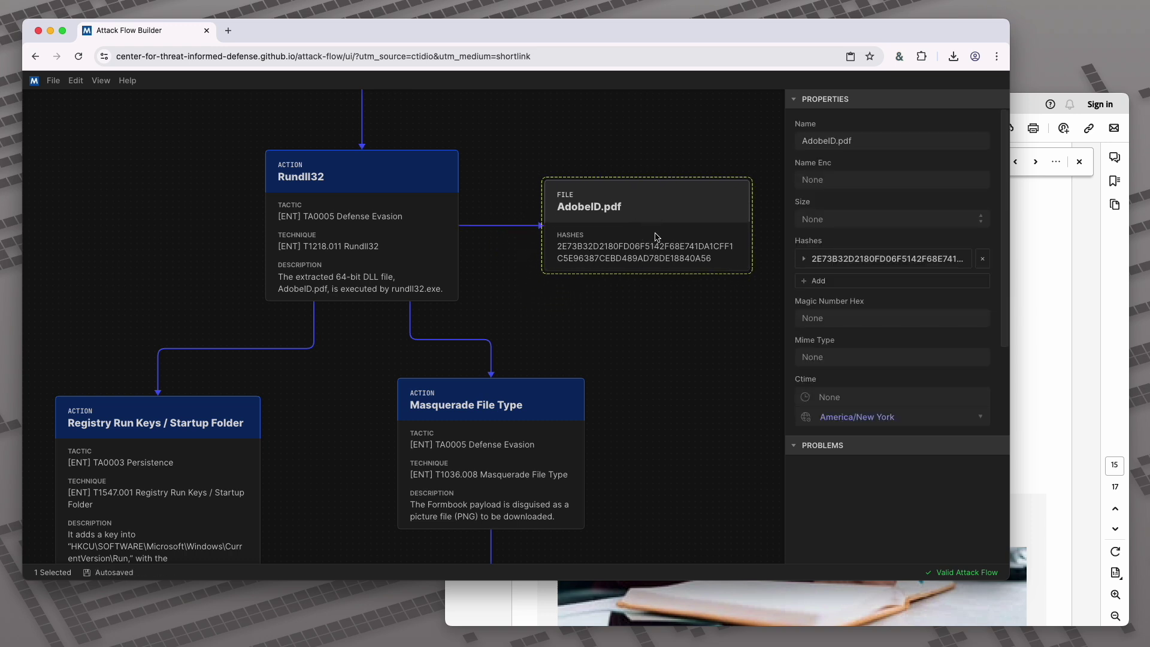
Copy the decrypted FormBook hash from the report and pan to the lower actions
{"action": "left_click", "coordinate": [1019, 371]}
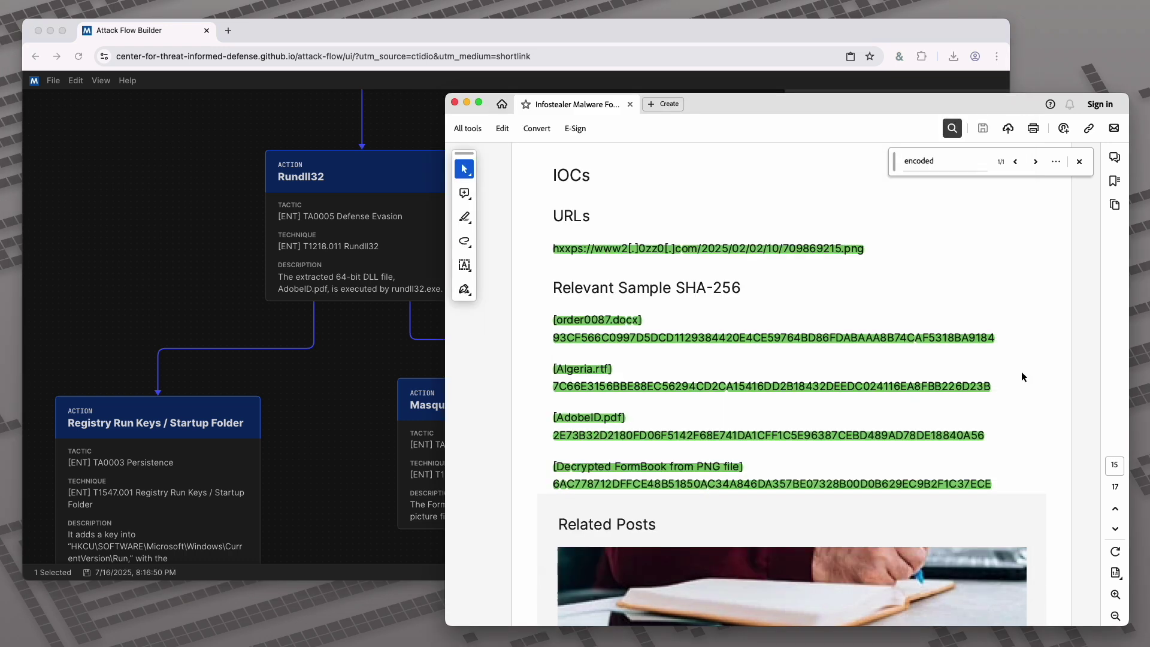
{"action": "scroll", "coordinate": [989, 394], "scroll_direction": "down", "scroll_amount": 3}
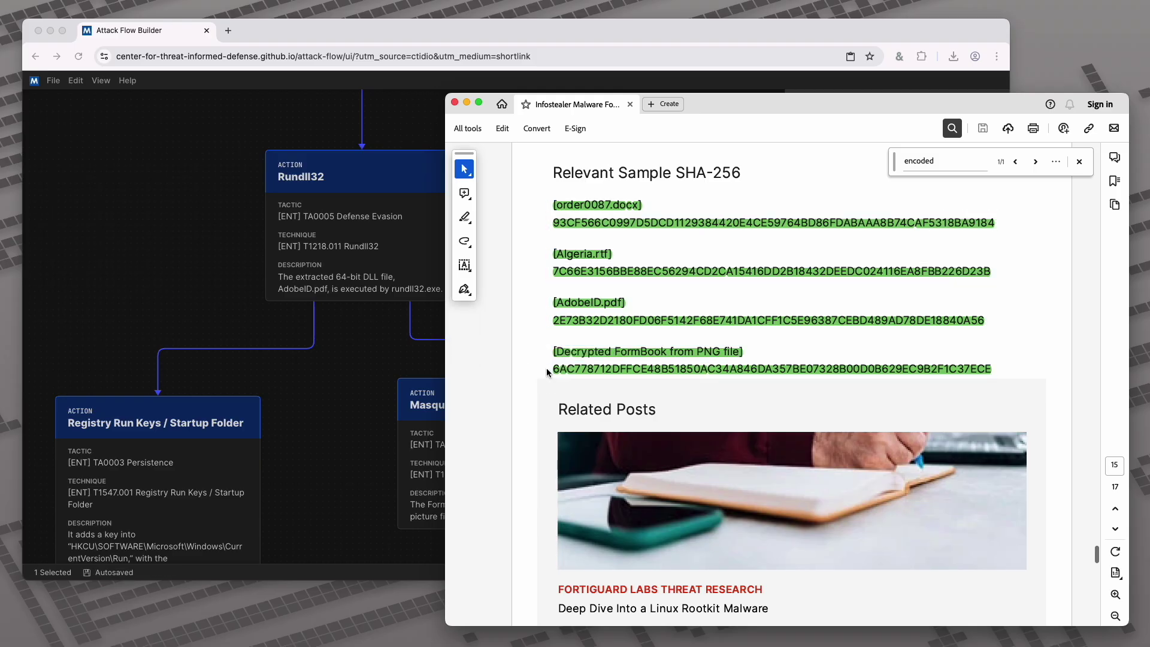
{"action": "left_click", "coordinate": [983, 367]}
{"action": "left_click", "coordinate": [1001, 370]}
{"action": "double_click", "coordinate": [1001, 370]}
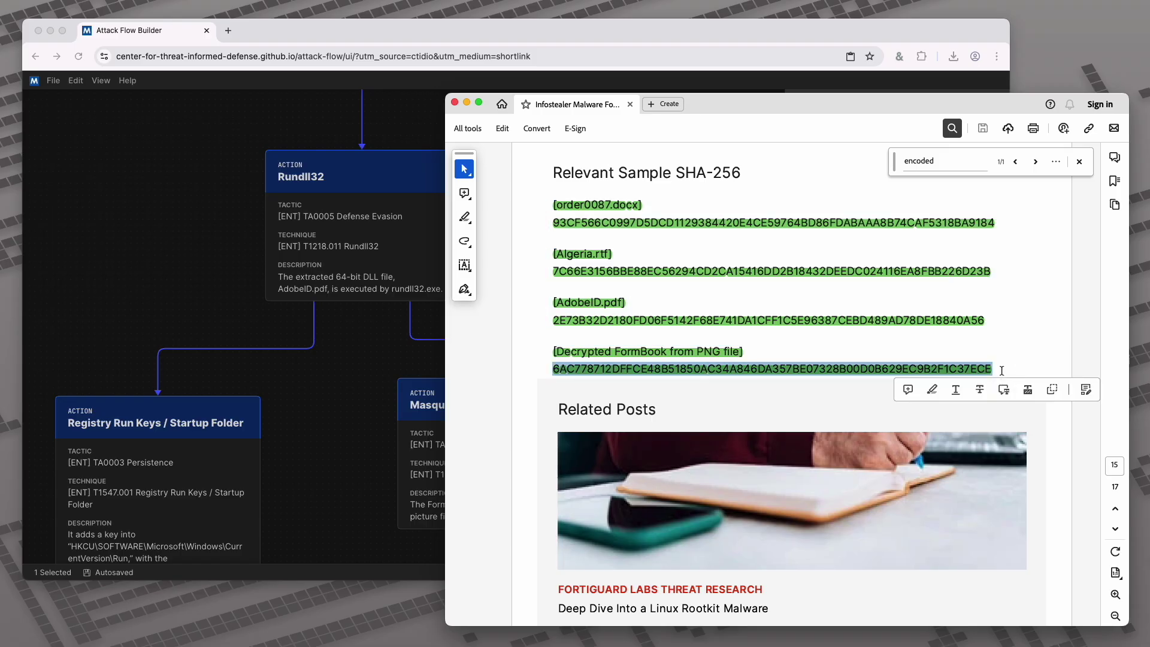
{"action": "left_click", "coordinate": [339, 457]}
{"action": "scroll", "coordinate": [347, 480], "scroll_direction": "down", "scroll_amount": 2}
{"action": "left_click_drag", "start_coordinate": [347, 480], "coordinate": [308, 359]}
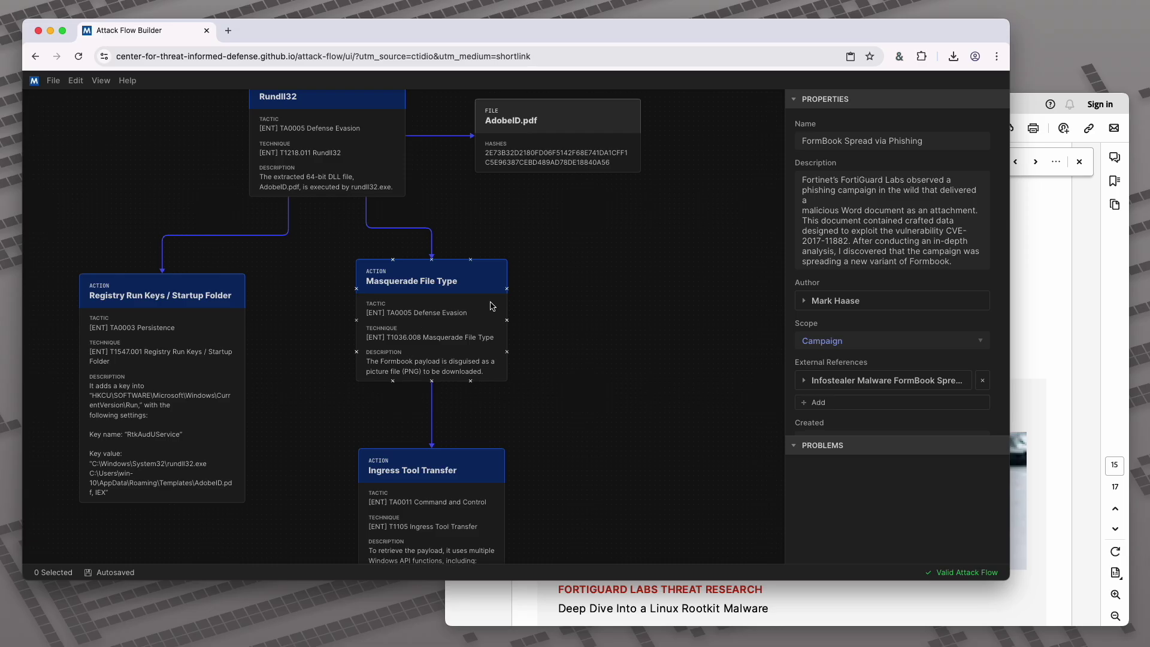
Create a File observable with SHA-256 hash 6AC77871… pasted as its value
{"action": "right_click", "coordinate": [543, 318]}
{"action": "mouse_move", "coordinate": [599, 361]}
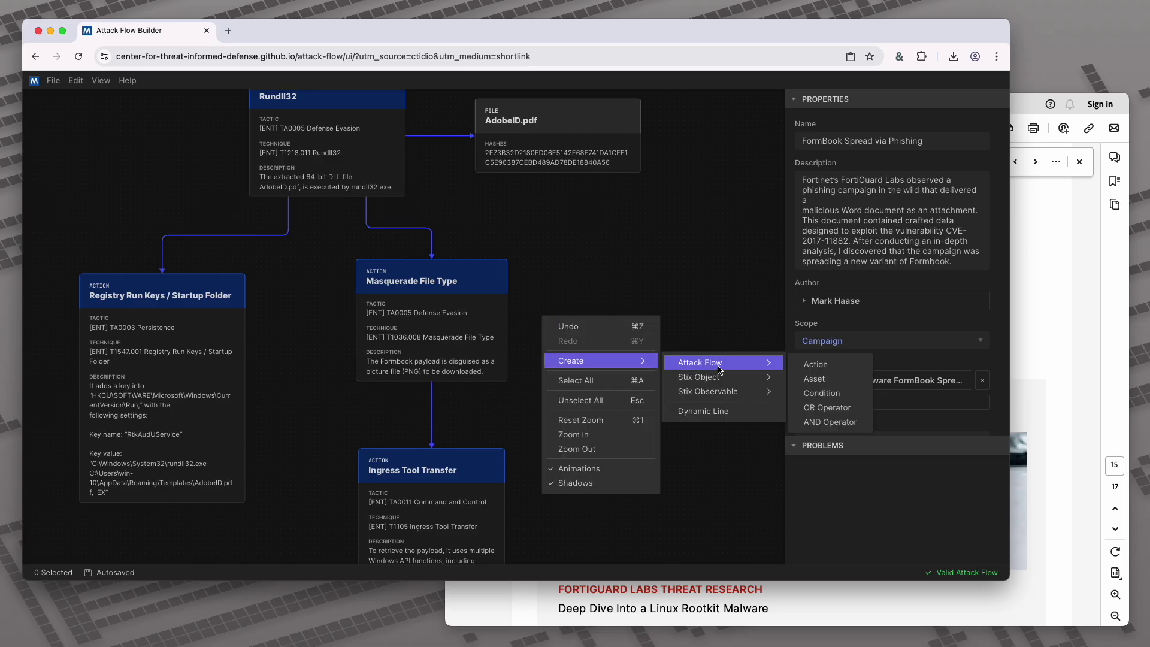
{"action": "mouse_move", "coordinate": [734, 392]}
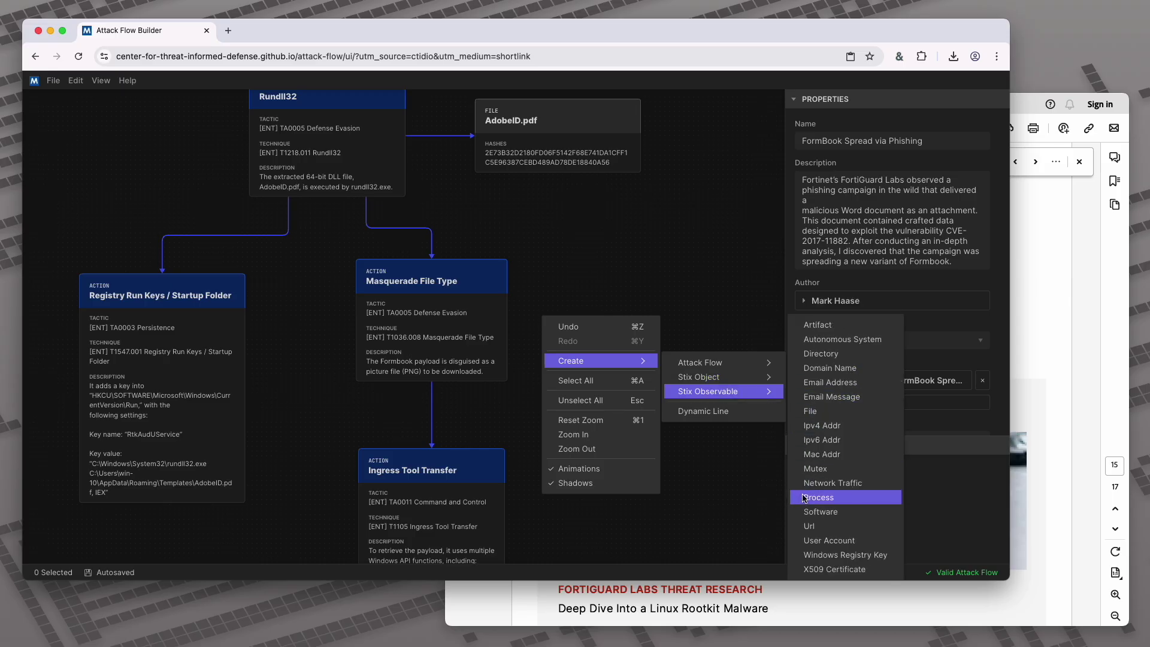
{"action": "left_click", "coordinate": [812, 411]}
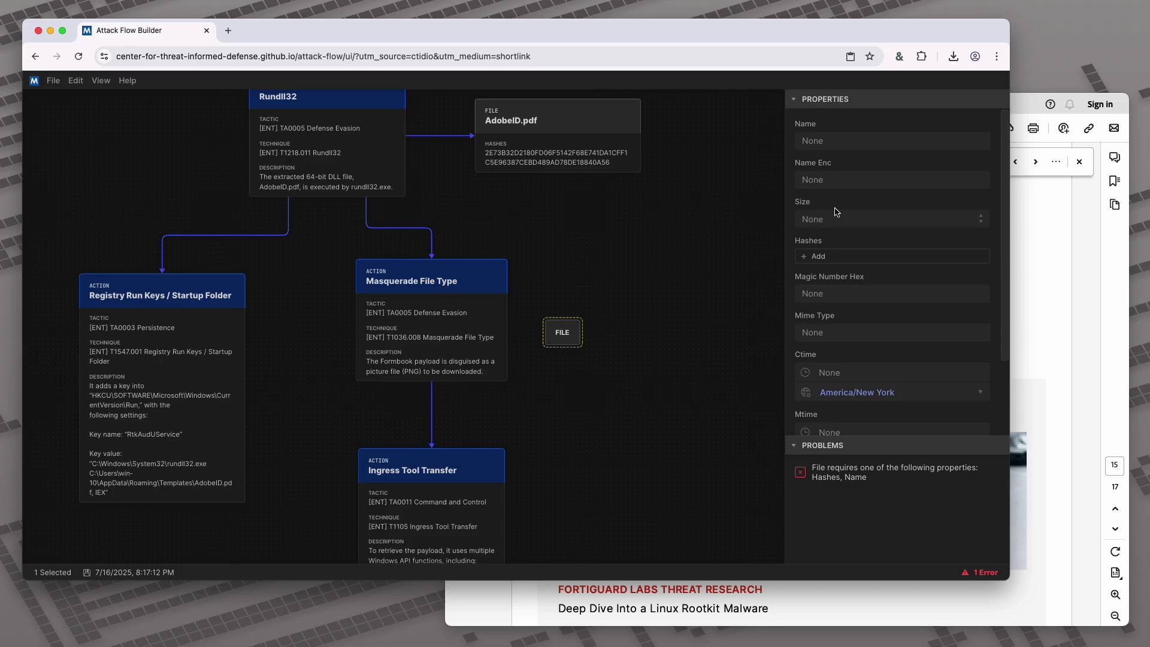
{"action": "left_click", "coordinate": [816, 257]}
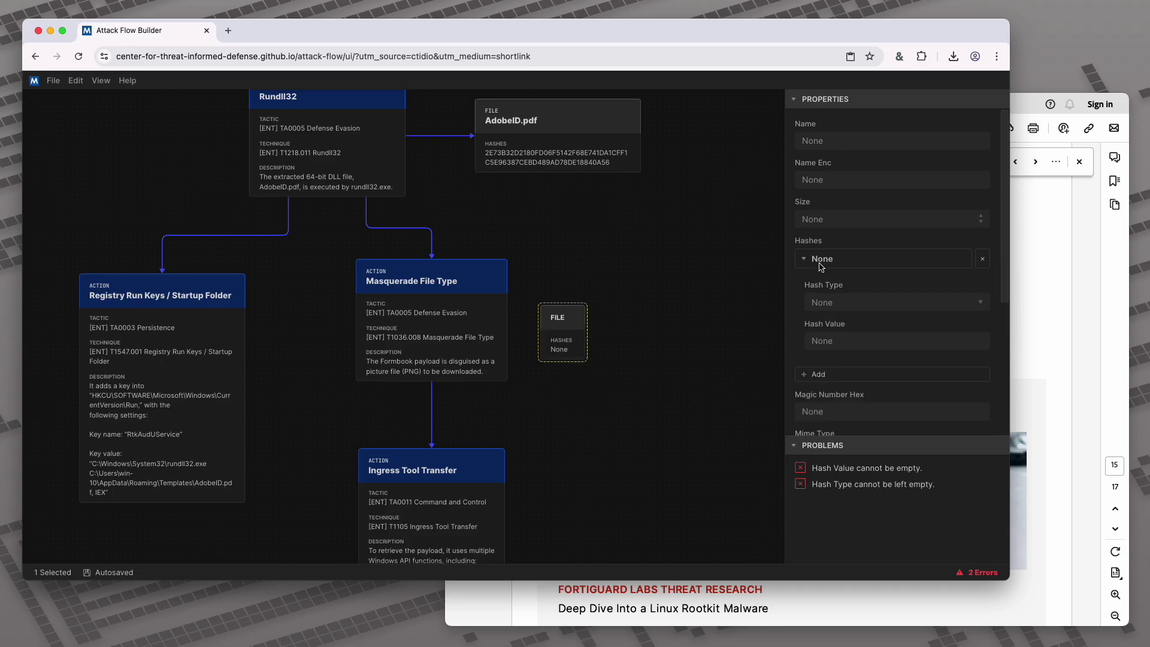
{"action": "left_click", "coordinate": [830, 300]}
{"action": "left_click", "coordinate": [837, 217]}
{"action": "left_click", "coordinate": [837, 341]}
{"action": "type", "text": "6AC778712DFFCE48B51850AC34A846DA357BE07328B00D0B629EC9B2F1C37ECE"}
{"action": "left_click", "coordinate": [714, 383]}
Place the new file beside Masquerade File Type and link the action to it
{"action": "left_click_drag", "start_coordinate": [572, 321], "coordinate": [670, 307]}
{"action": "left_click", "coordinate": [525, 326]}
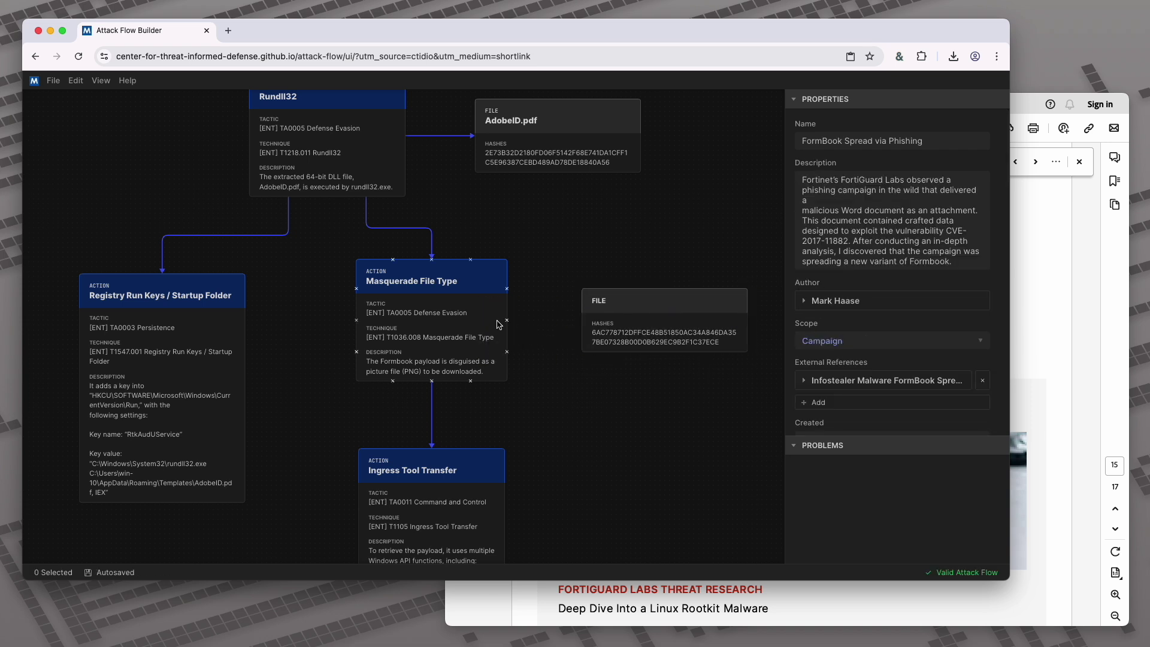
{"action": "left_click_drag", "start_coordinate": [509, 324], "coordinate": [599, 325]}
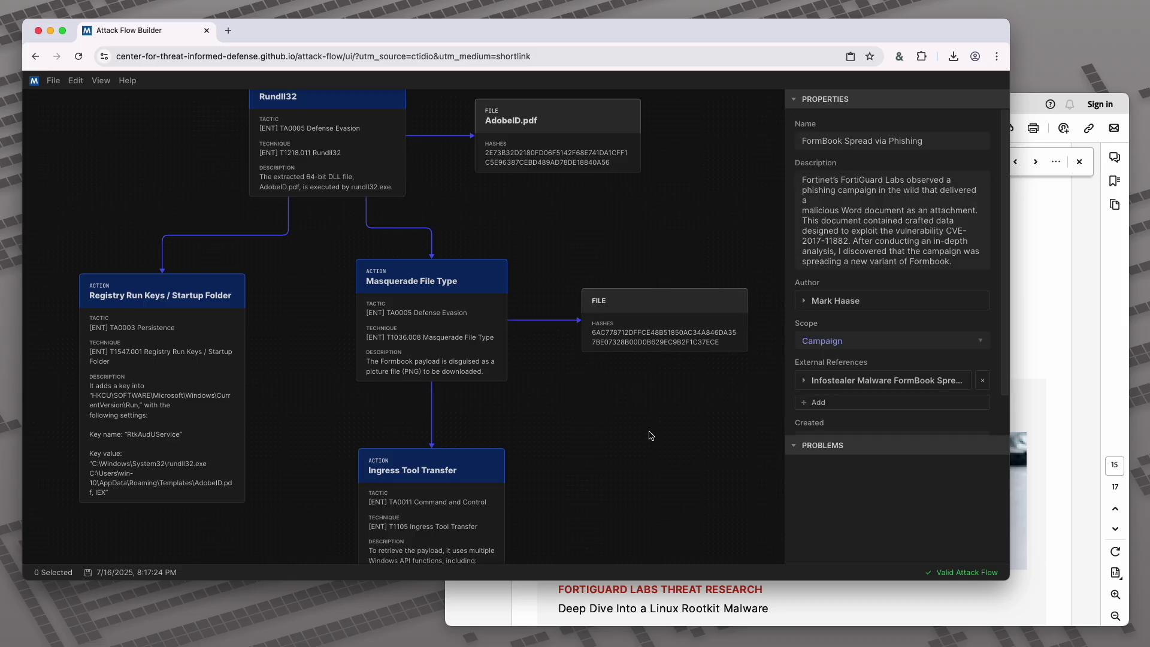
Copy the Formbook Payload Download passage with the PNG URL from page 7 and return to the flow
{"action": "left_click", "coordinate": [1059, 394]}
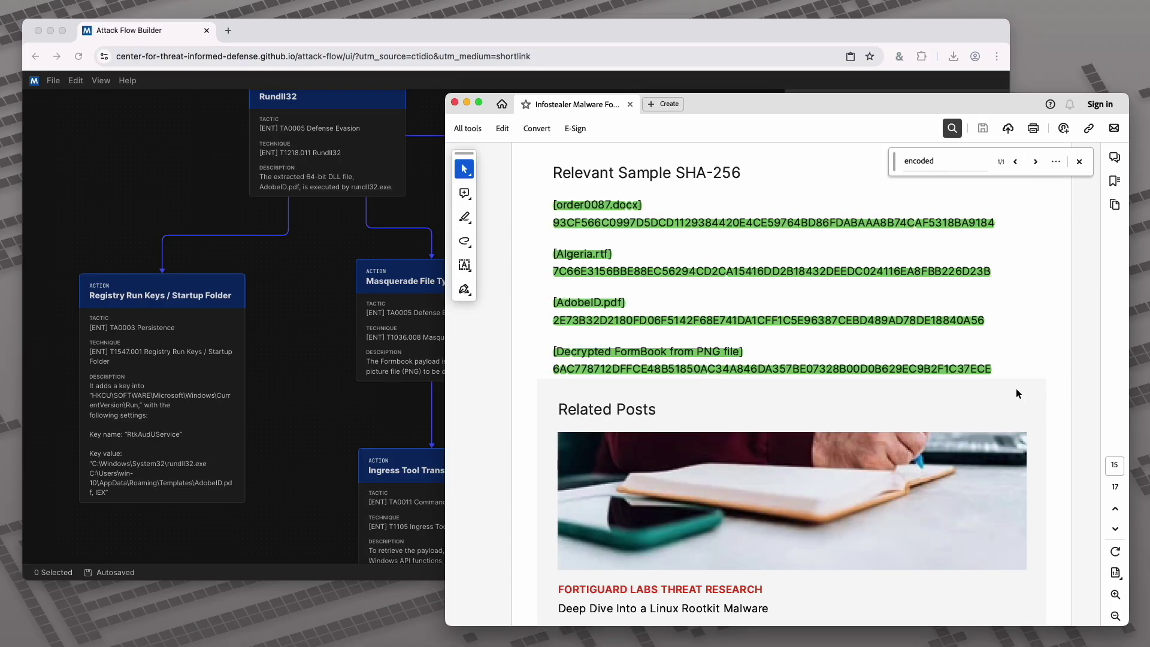
{"action": "scroll", "coordinate": [1016, 388], "scroll_direction": "up", "scroll_amount": 20}
{"action": "scroll", "coordinate": [1016, 388], "scroll_direction": "up", "scroll_amount": 20}
{"action": "scroll", "coordinate": [1016, 394], "scroll_direction": "up", "scroll_amount": 20}
{"action": "scroll", "coordinate": [1017, 394], "scroll_direction": "up", "scroll_amount": 20}
{"action": "scroll", "coordinate": [1016, 393], "scroll_direction": "up", "scroll_amount": 10}
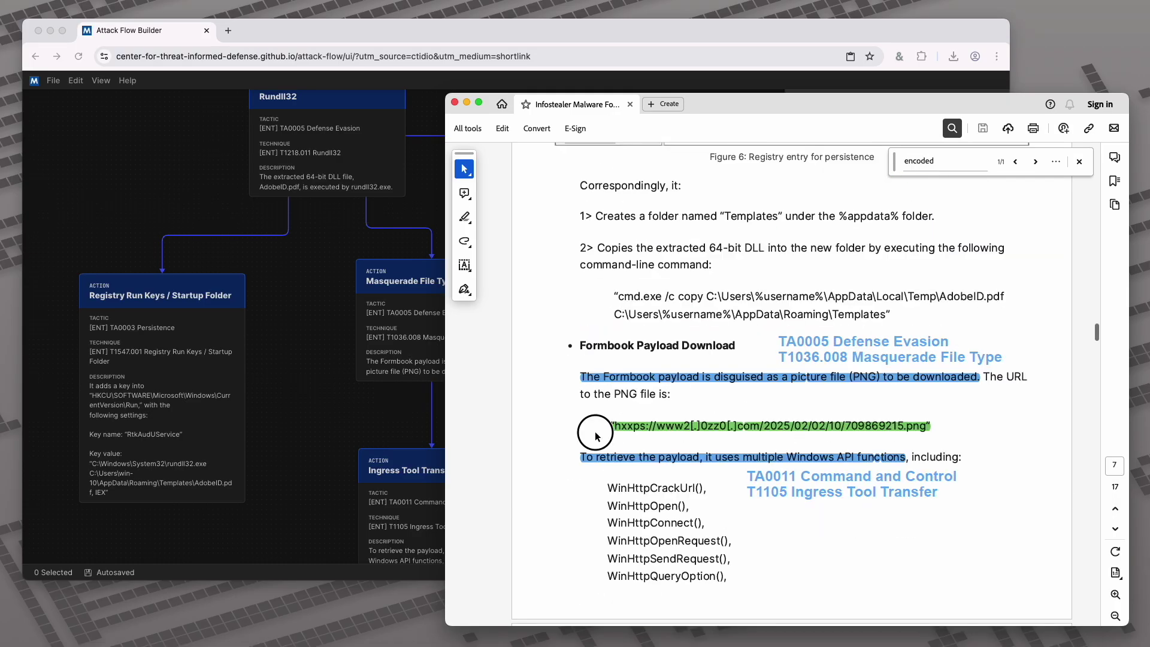
{"action": "left_click", "coordinate": [598, 427]}
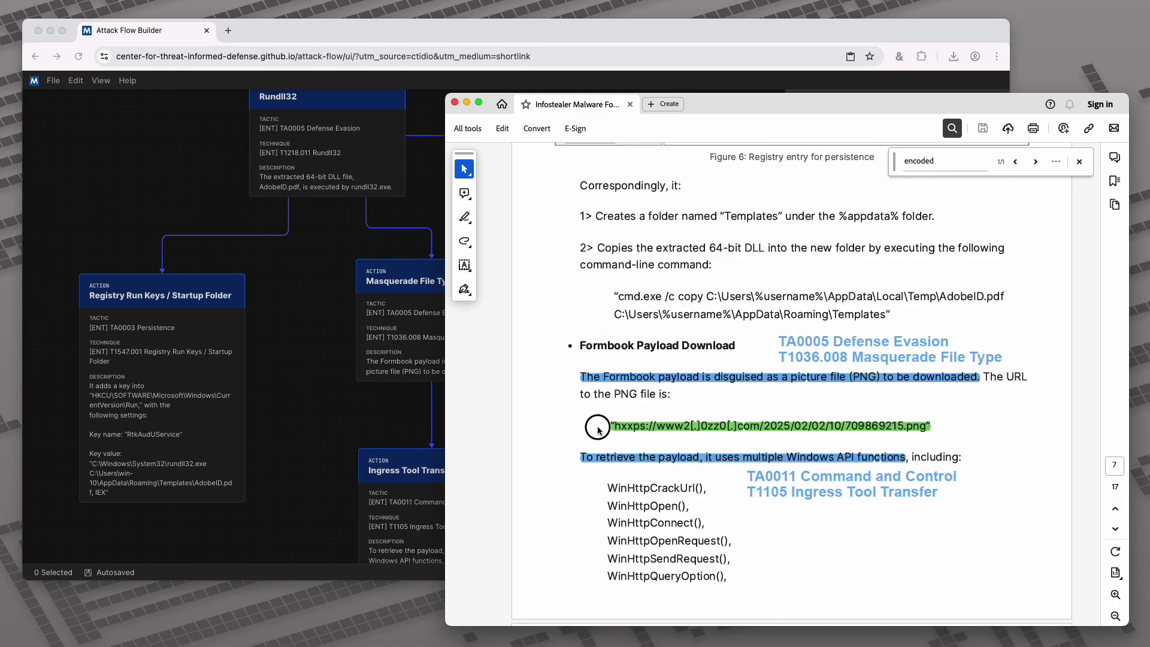
{"action": "double_click", "coordinate": [956, 444]}
{"action": "left_click", "coordinate": [956, 441]}
{"action": "left_click_drag", "start_coordinate": [966, 448], "coordinate": [475, 397]}
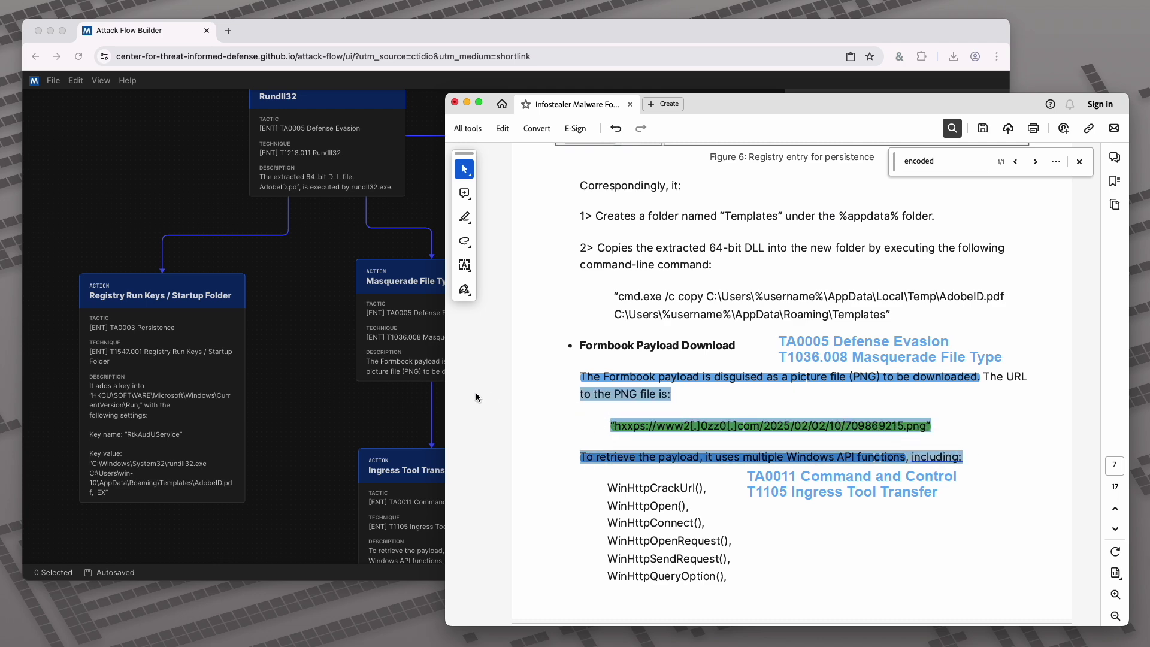
{"action": "left_click", "coordinate": [363, 420]}
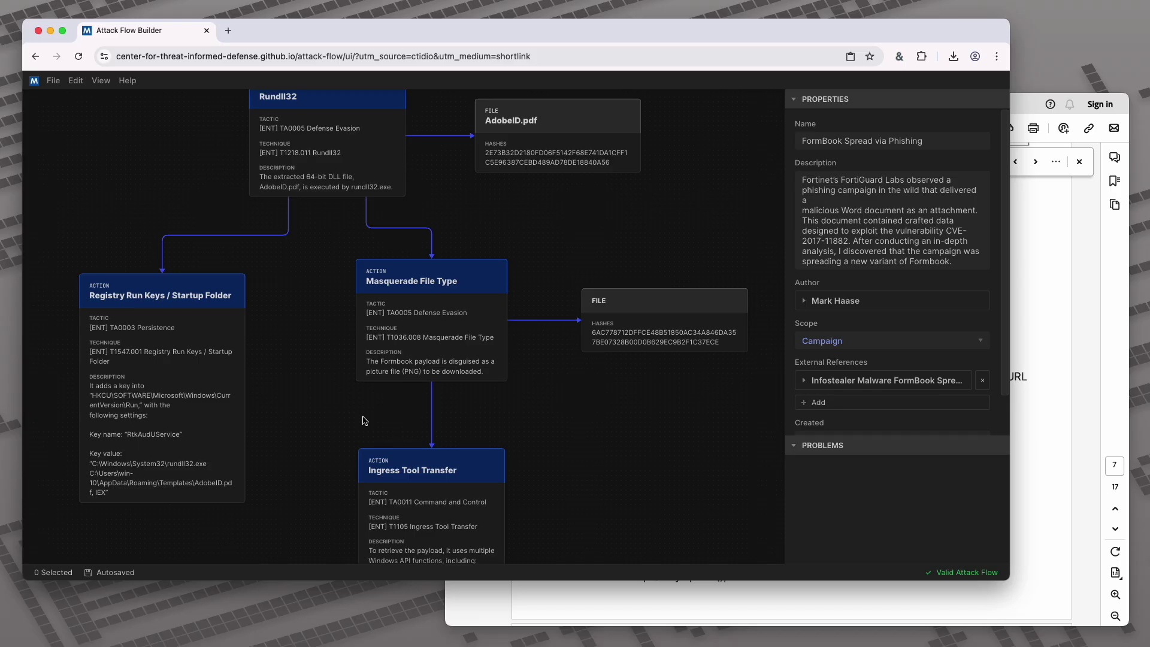
Create a URL observable and paste the copied passage as its value
{"action": "scroll", "coordinate": [595, 429], "scroll_direction": "down", "scroll_amount": 5}
{"action": "scroll", "coordinate": [595, 429], "scroll_direction": "right", "scroll_amount": 1}
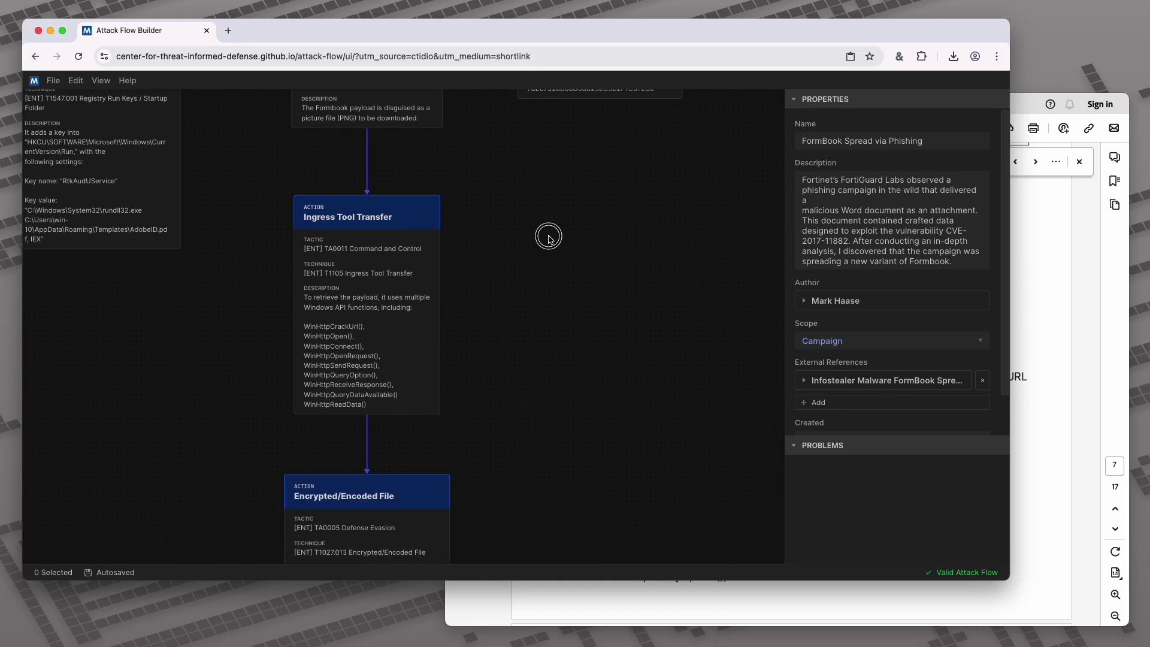
{"action": "right_click", "coordinate": [495, 249]}
{"action": "mouse_move", "coordinate": [560, 293]}
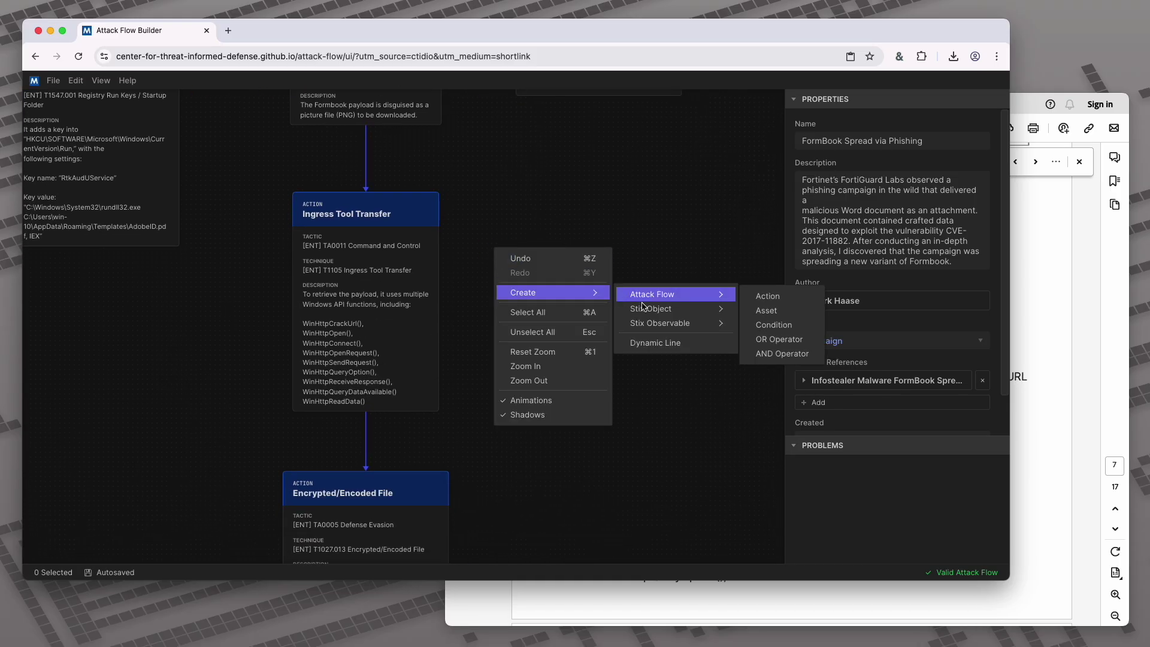
{"action": "mouse_move", "coordinate": [667, 322]}
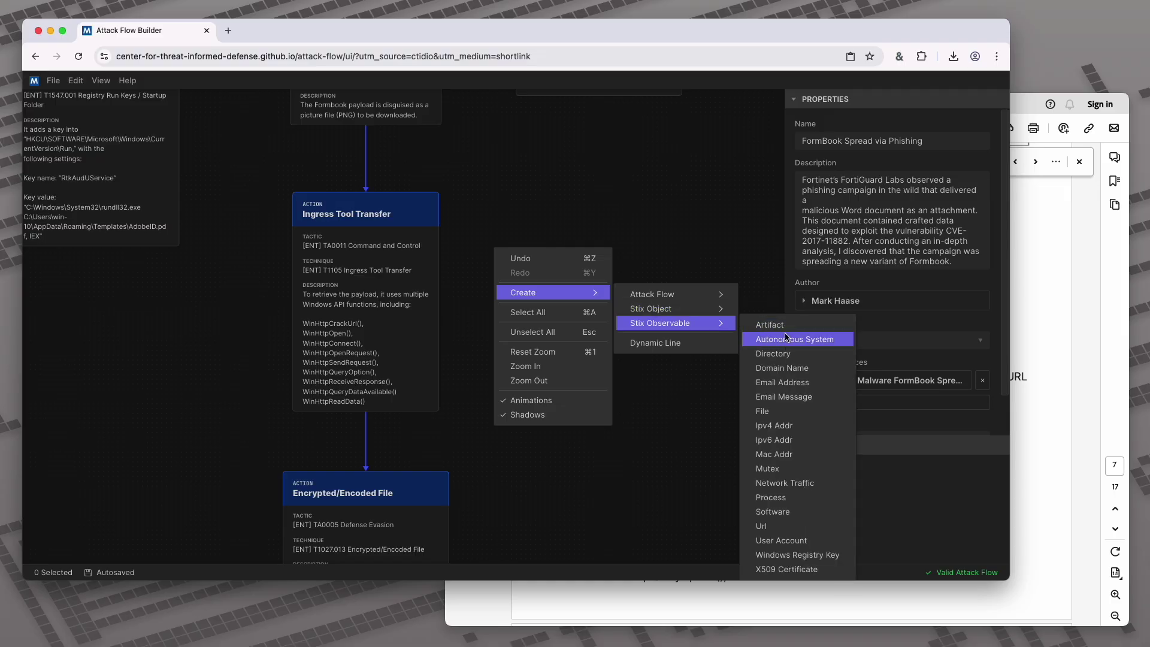
{"action": "left_click", "coordinate": [805, 527]}
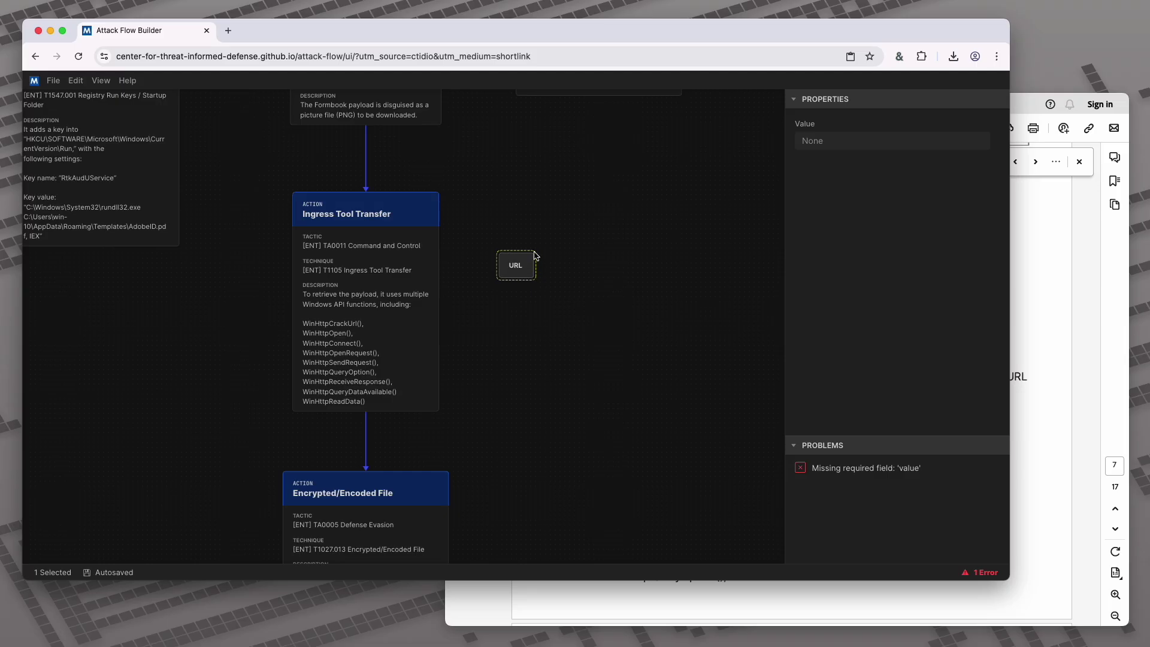
{"action": "type", "text": "to the PNG file is: \"hxxps://www2[.]0zz0[.]com/2025/02/02/10/709869215.png\" To retrieve the payload, it uses multiple Windows API functions, including:"}
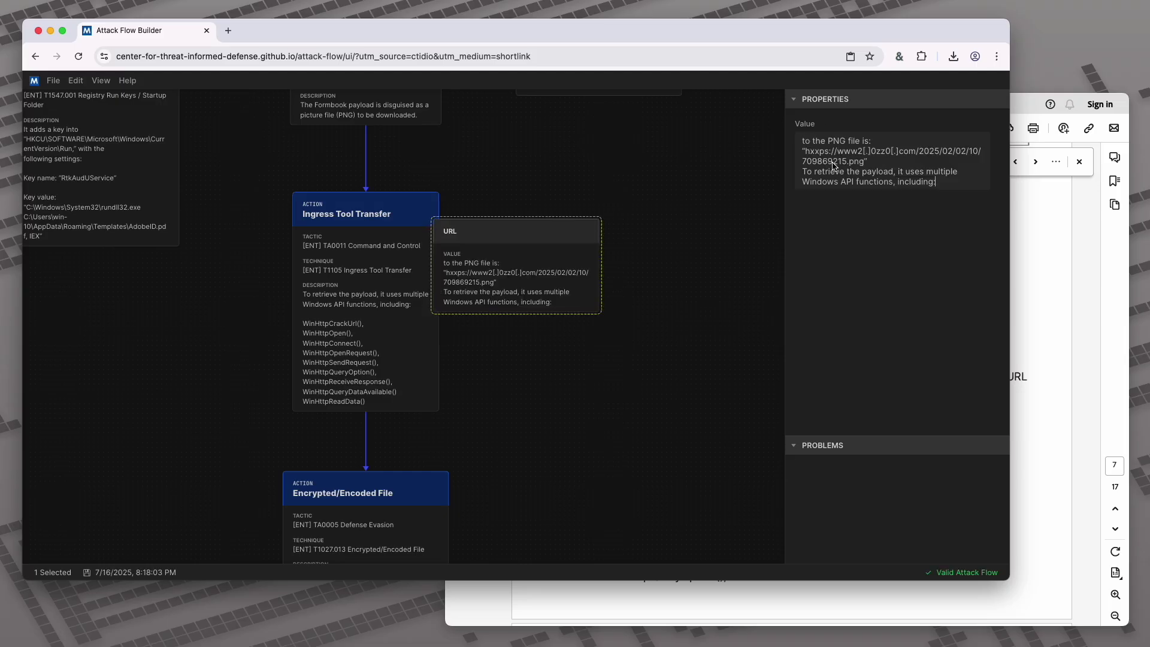
{"action": "left_click_drag", "start_coordinate": [802, 143], "coordinate": [806, 151]}
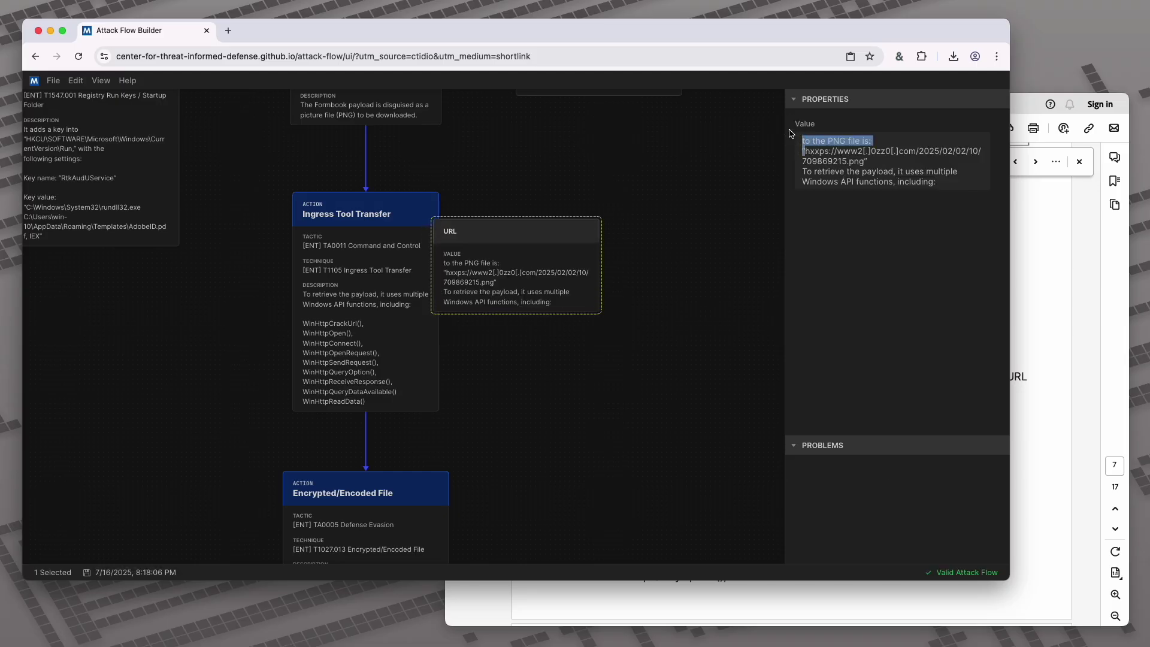
{"action": "key", "text": "BackSpace"}
{"action": "left_click_drag", "start_coordinate": [861, 154], "coordinate": [940, 176]}
{"action": "key", "text": "BackSpace"}
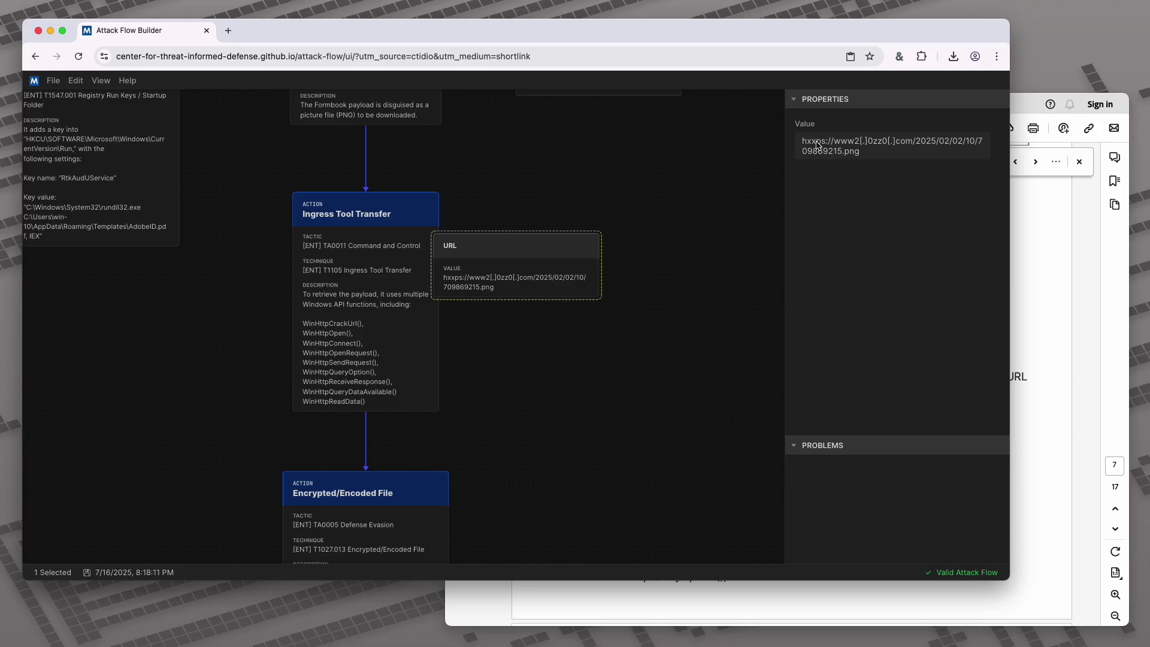
{"action": "key", "text": "BackSpace"}
{"action": "key", "text": "Delete"}
{"action": "type", "text": "tt"}
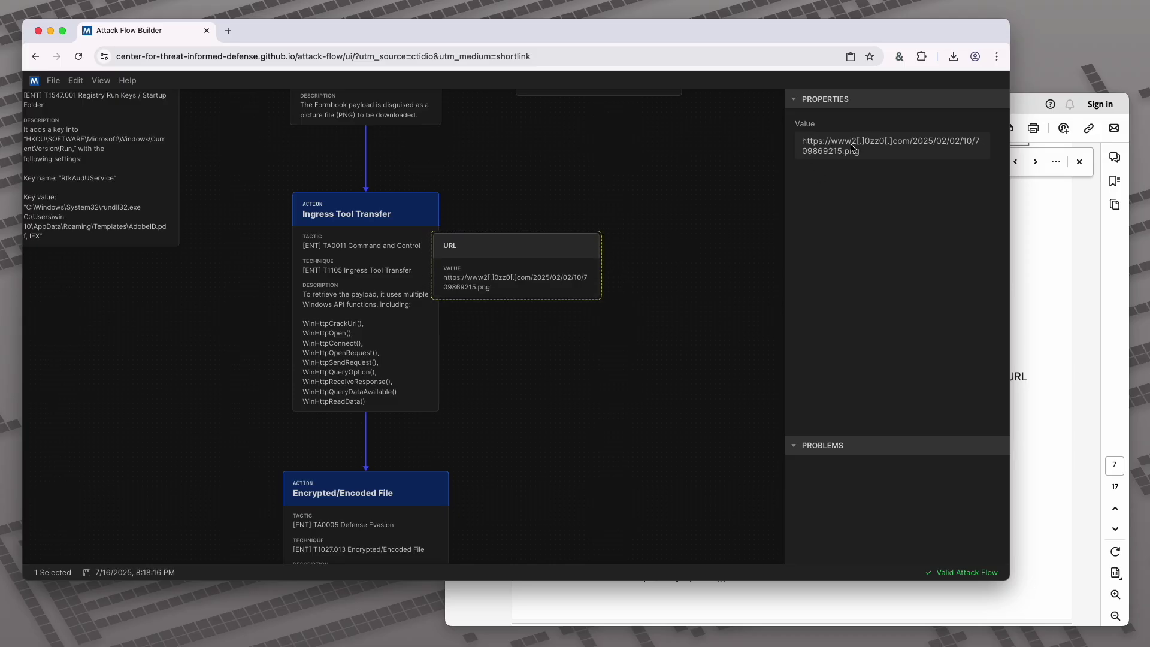
{"action": "left_click_drag", "start_coordinate": [856, 147], "coordinate": [887, 146]}
{"action": "type", "text": ".0zz0."}
Place the URL node beside Ingress Tool Transfer and link the action to it
{"action": "left_click_drag", "start_coordinate": [468, 260], "coordinate": [550, 264]}
{"action": "left_click", "coordinate": [457, 265]}
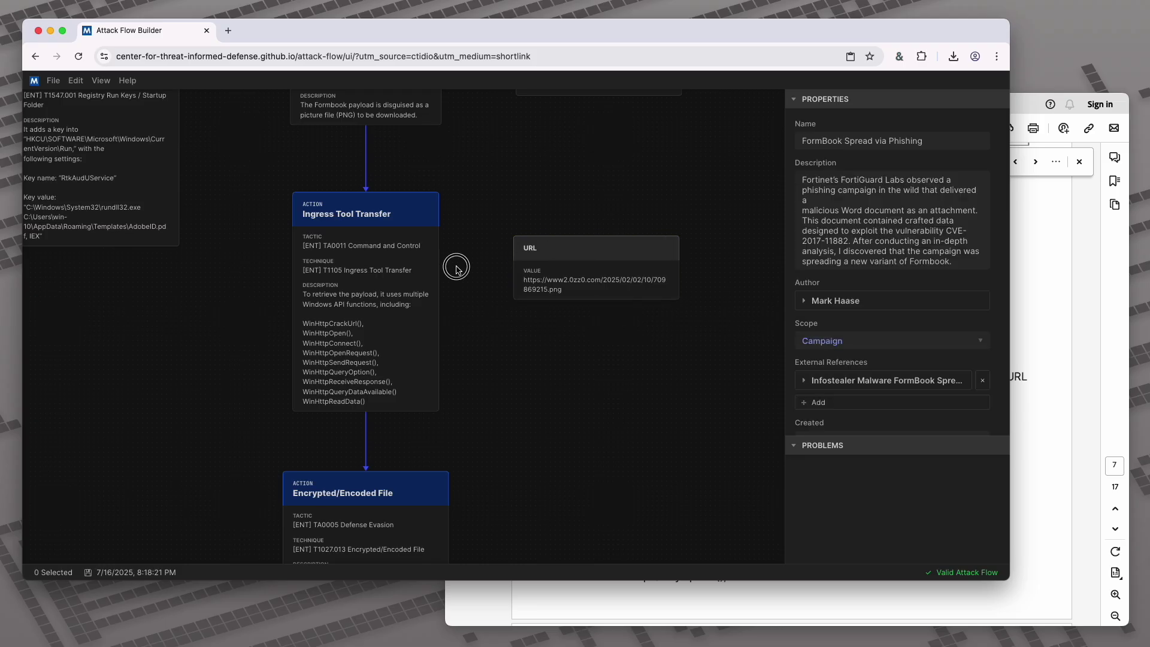
{"action": "left_click_drag", "start_coordinate": [439, 304], "coordinate": [602, 310]}
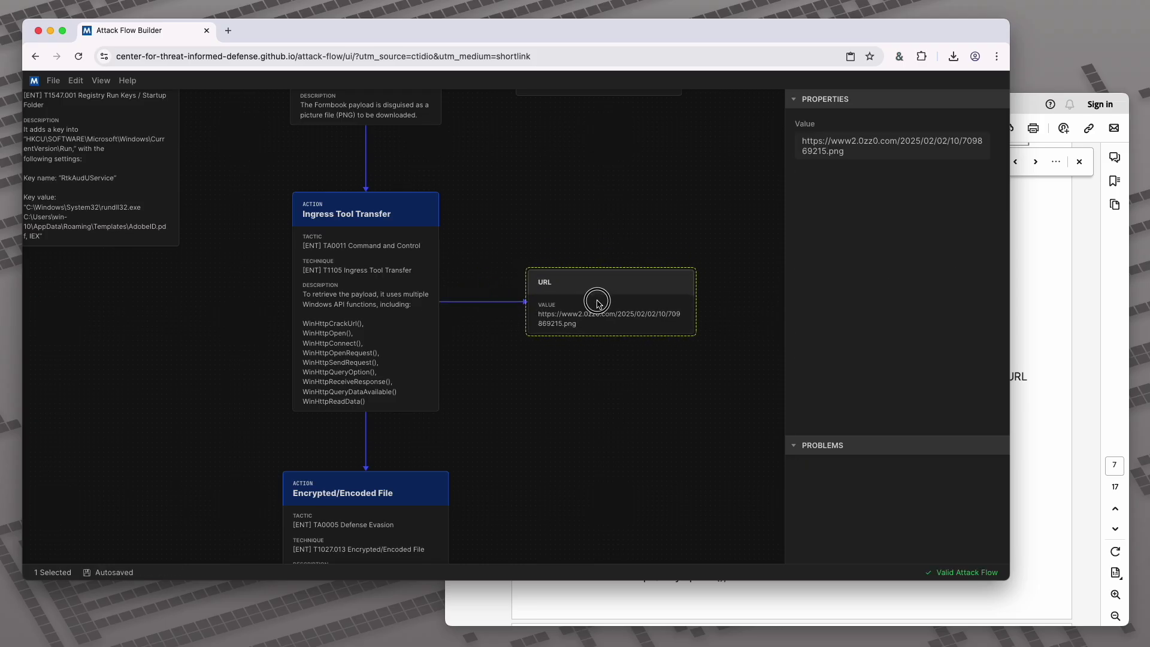
{"action": "left_click", "coordinate": [541, 402]}
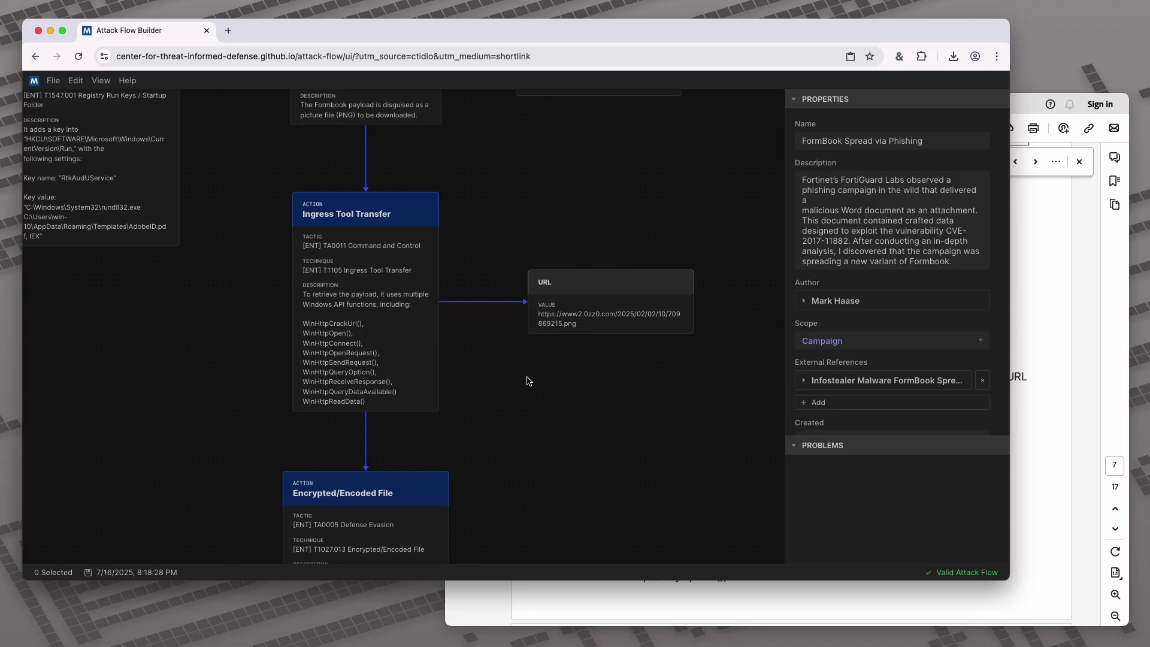
{"action": "left_click_drag", "start_coordinate": [495, 185], "coordinate": [565, 308]}
Select the CVE-2017-11882 text in the Exploitation for Client Execution action's description
{"action": "scroll", "coordinate": [534, 246], "scroll_direction": "down", "scroll_amount": 5}
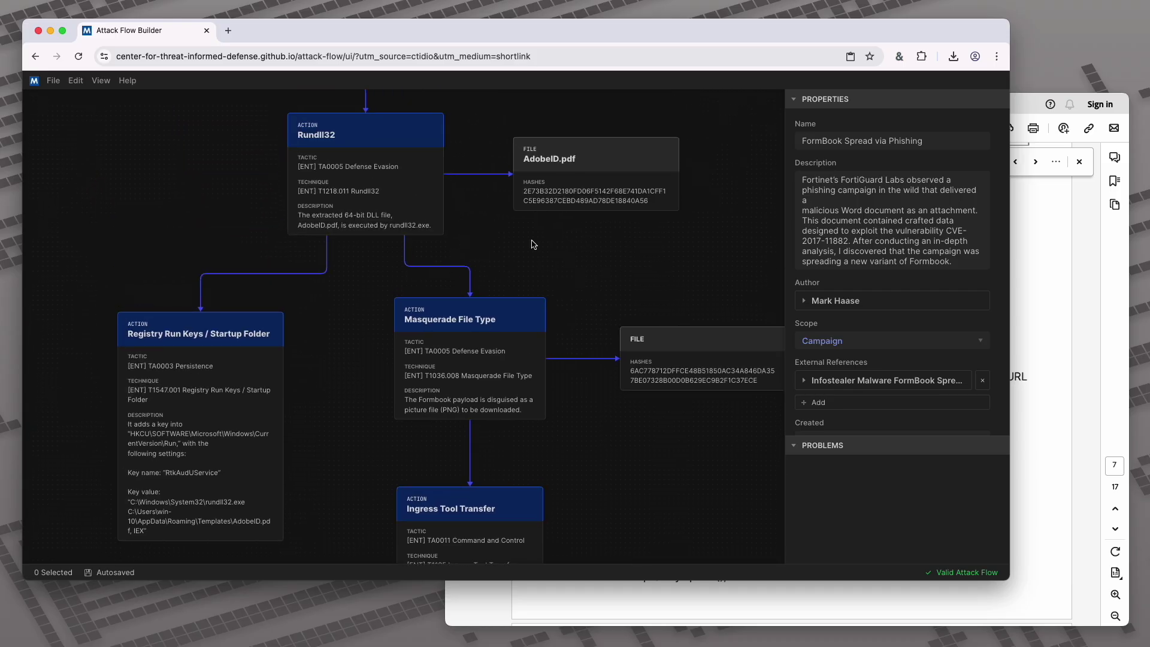
{"action": "left_click_drag", "start_coordinate": [505, 130], "coordinate": [546, 403]}
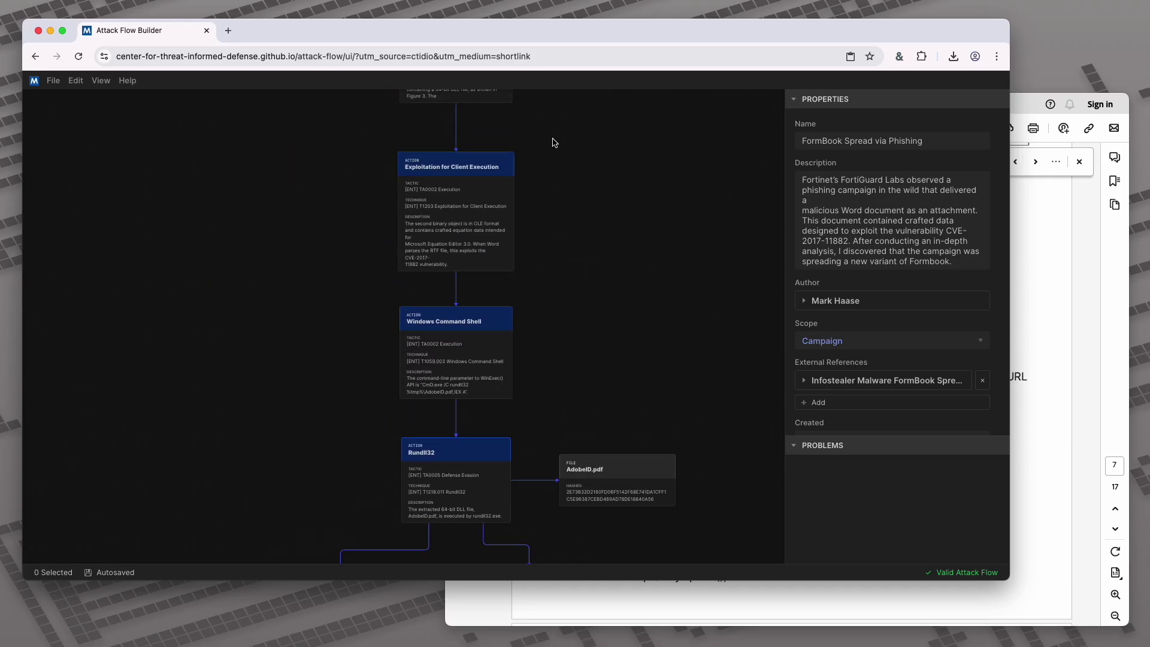
{"action": "left_click_drag", "start_coordinate": [557, 154], "coordinate": [564, 181]}
{"action": "scroll", "coordinate": [571, 246], "scroll_direction": "up", "scroll_amount": 3}
{"action": "scroll", "coordinate": [571, 246], "scroll_direction": "up", "scroll_amount": 2}
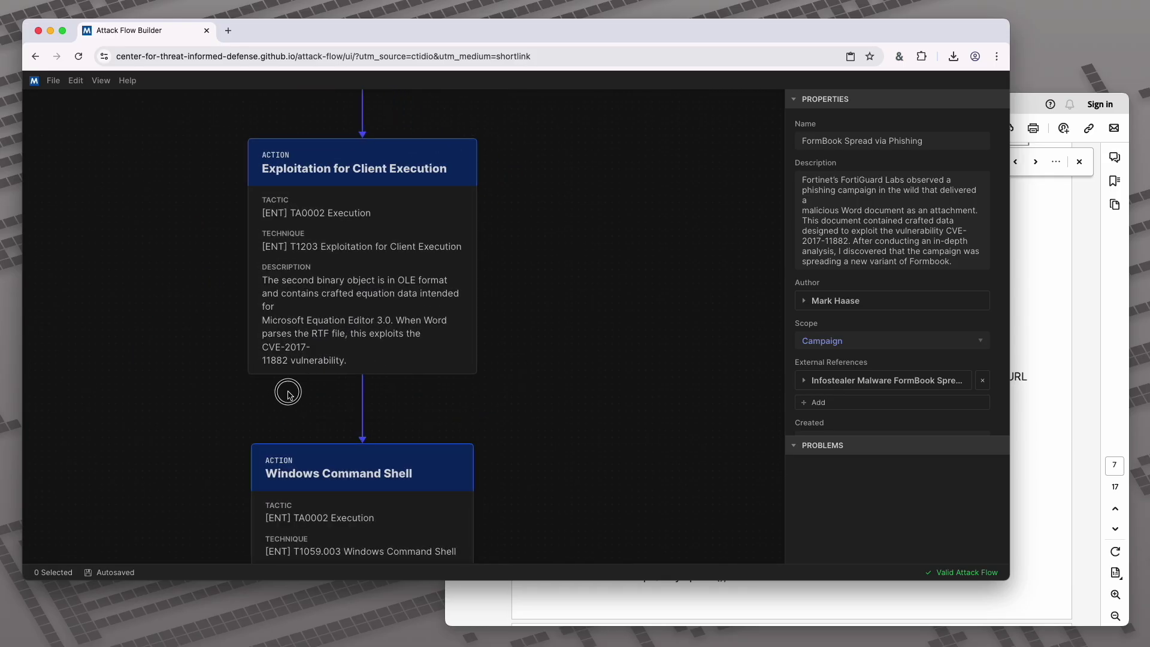
{"action": "left_click_drag", "start_coordinate": [282, 390], "coordinate": [325, 390]}
{"action": "left_click", "coordinate": [342, 345]}
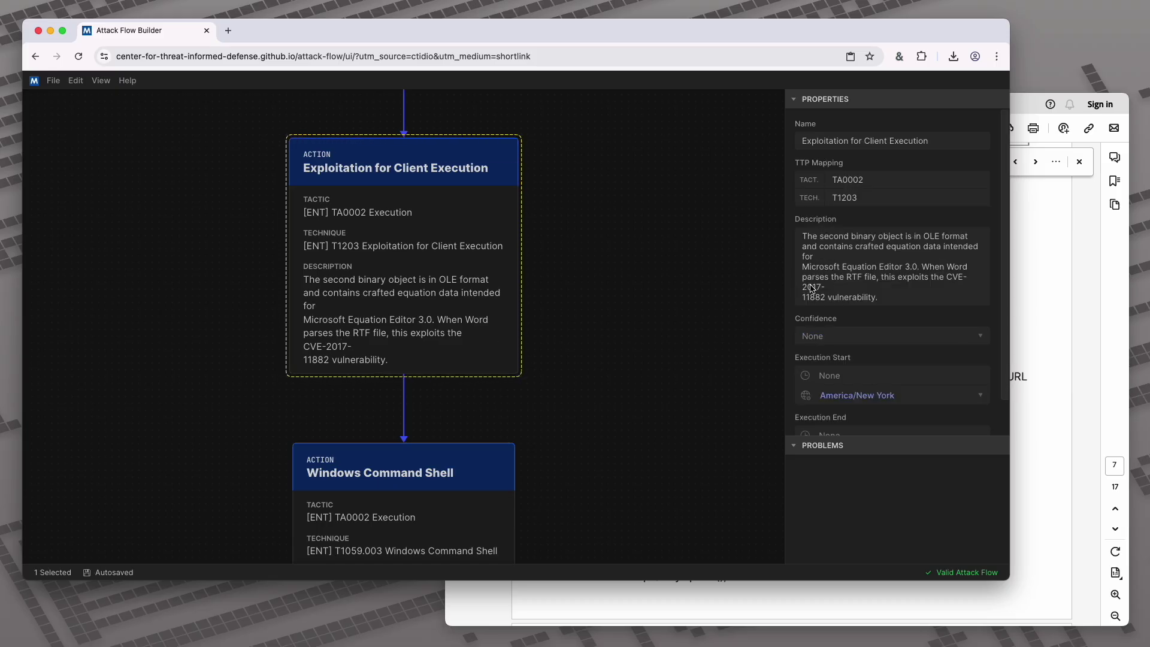
{"action": "left_click_drag", "start_coordinate": [946, 277], "coordinate": [806, 301]}
{"action": "key", "text": "super+c"}
Add a Vulnerability object beside the Exploitation for Client Execution action
{"action": "left_click", "coordinate": [578, 266]}
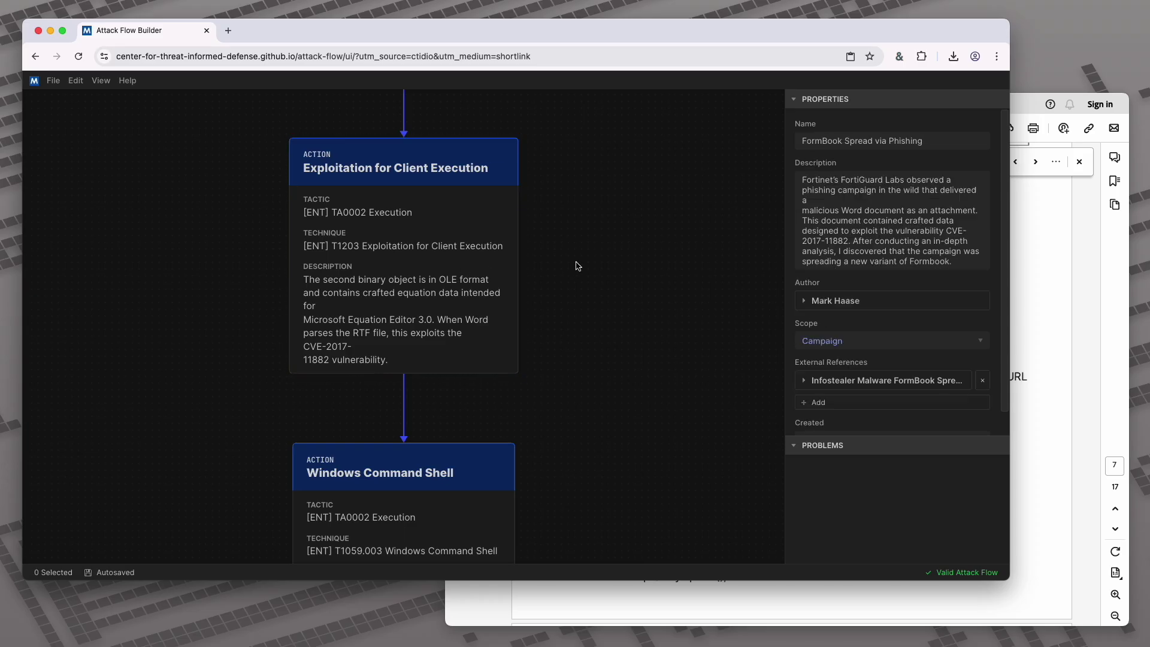
{"action": "right_click", "coordinate": [602, 252]}
{"action": "mouse_move", "coordinate": [662, 295]}
{"action": "mouse_move", "coordinate": [737, 310]}
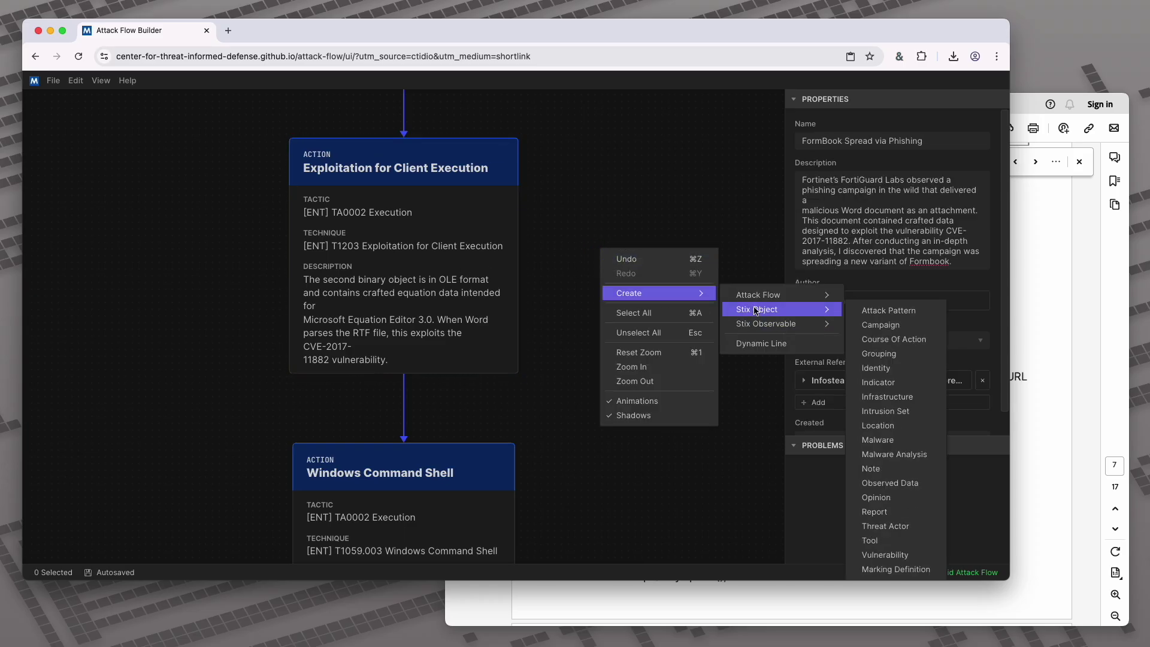
{"action": "mouse_move", "coordinate": [822, 313]}
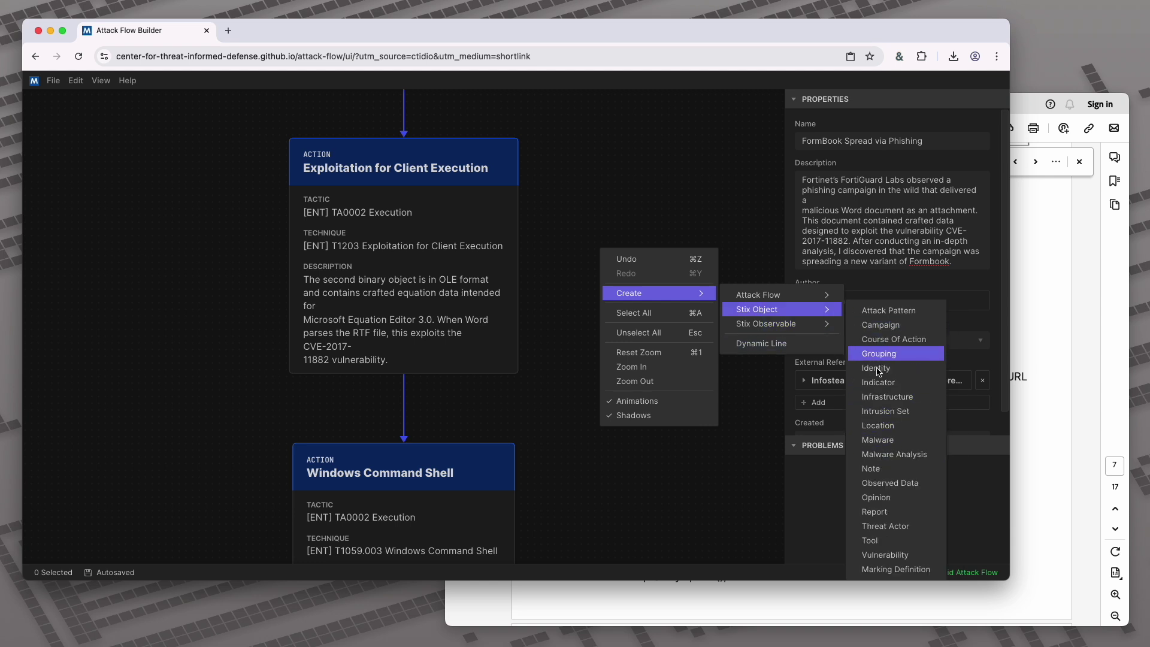
{"action": "left_click", "coordinate": [885, 554]}
{"action": "left_click_drag", "start_coordinate": [691, 284], "coordinate": [664, 254]}
Name the vulnerability CVE-2017-11882 and link it from Exploitation for Client Execution
{"action": "left_click", "coordinate": [827, 144]}
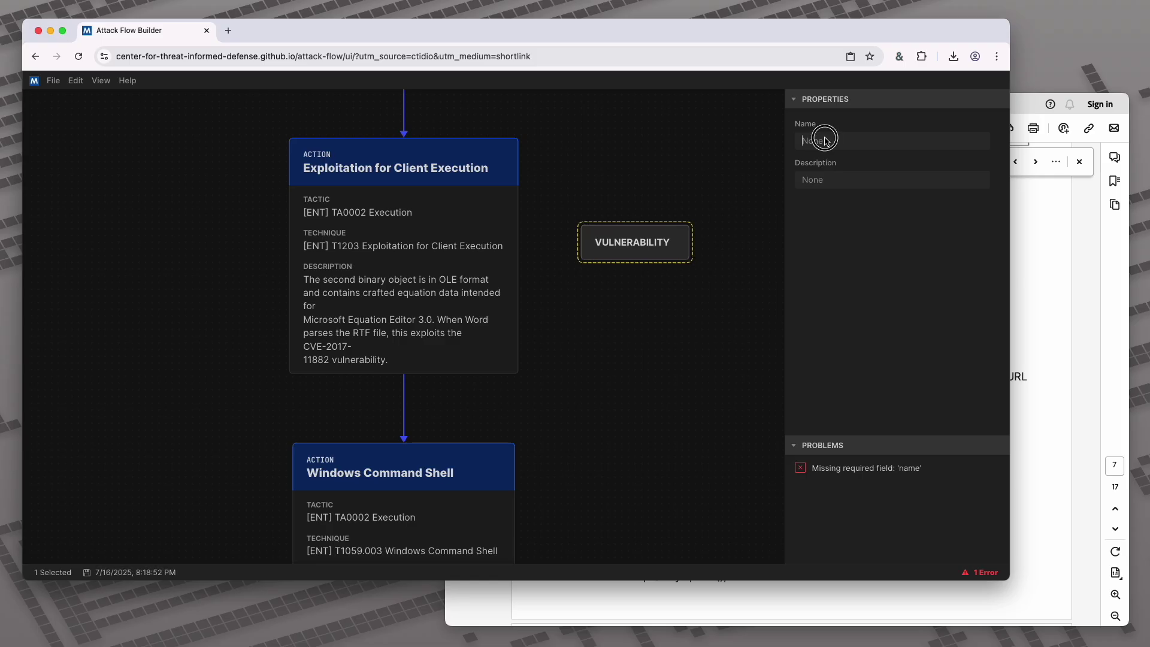
{"action": "key", "text": "super+v"}
{"action": "left_click", "coordinate": [757, 217]}
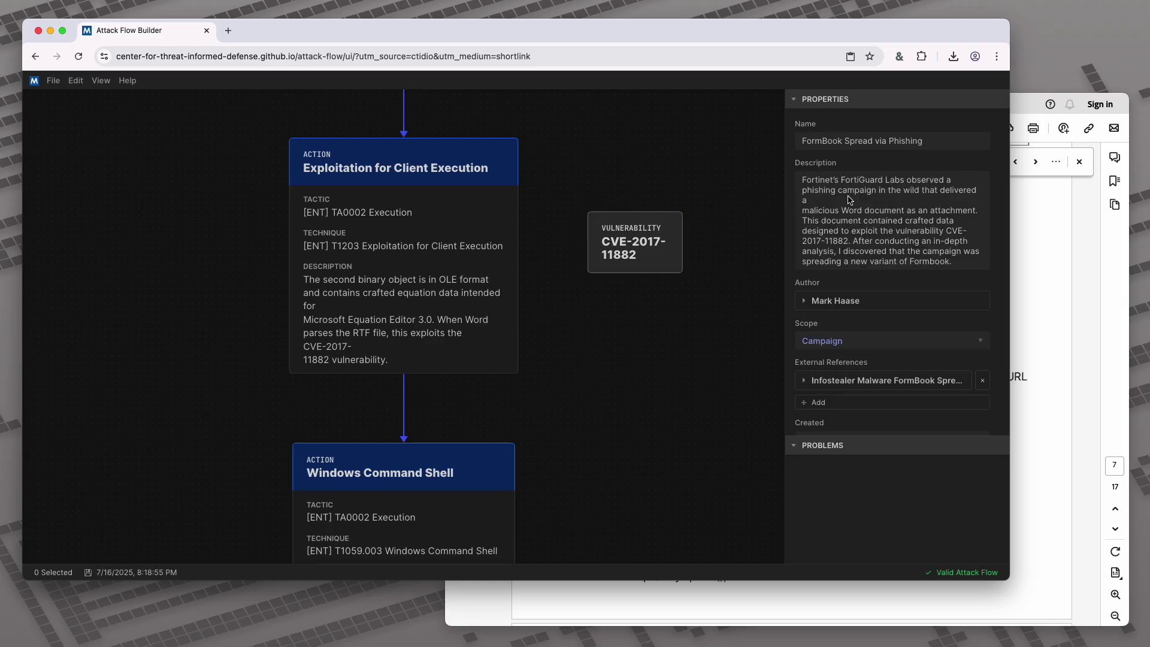
{"action": "left_click", "coordinate": [677, 240]}
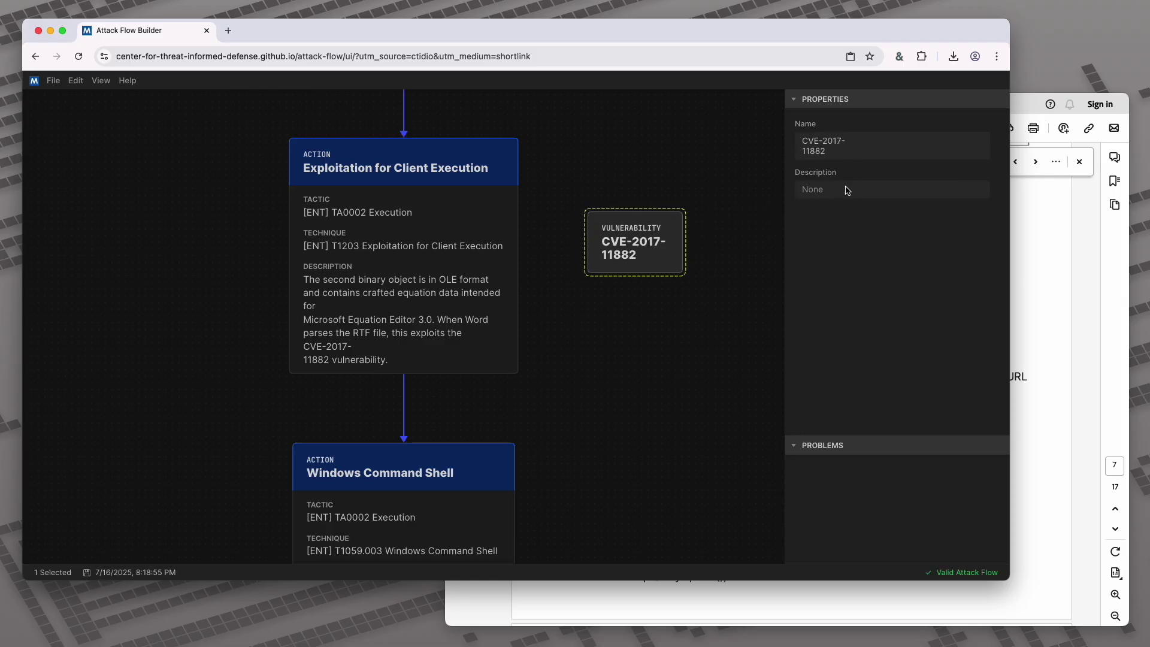
{"action": "left_click_drag", "start_coordinate": [518, 256], "coordinate": [621, 247]}
{"action": "left_click_drag", "start_coordinate": [622, 247], "coordinate": [653, 256]}
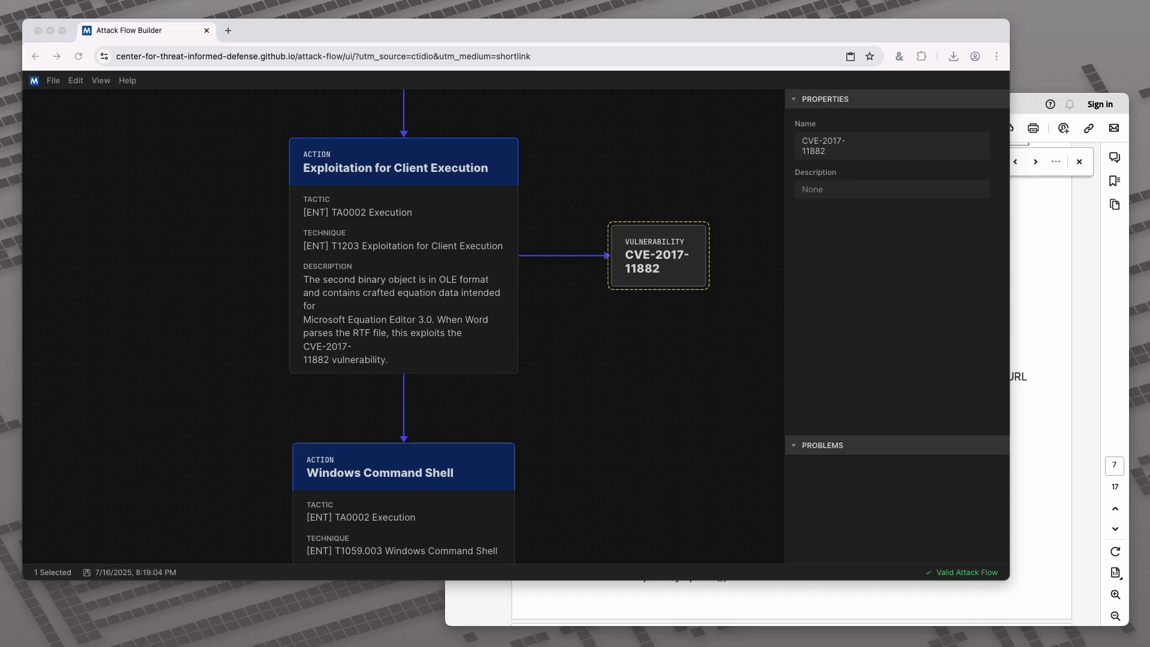
{"action": "left_click", "coordinate": [1045, 441]}
Select the ImagingDevices.exe target-process path in the report's Process Hollowing section
{"action": "scroll", "coordinate": [1044, 440], "scroll_direction": "down", "scroll_amount": 10}
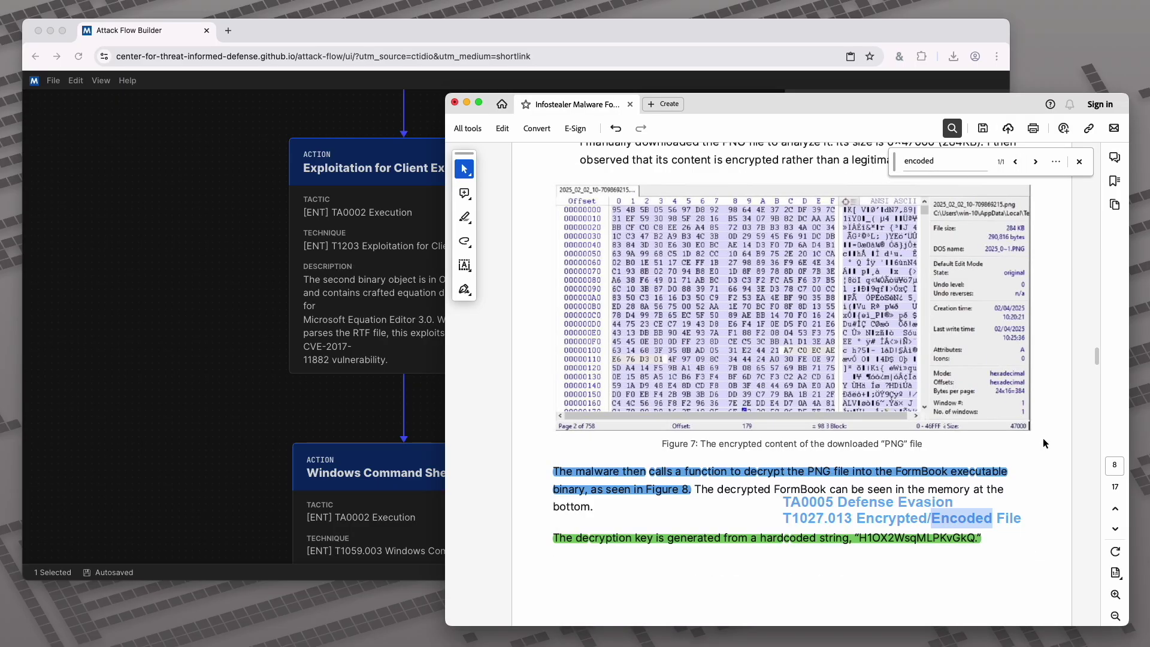
{"action": "scroll", "coordinate": [1043, 439], "scroll_direction": "down", "scroll_amount": 10}
{"action": "scroll", "coordinate": [1043, 438], "scroll_direction": "down", "scroll_amount": 10}
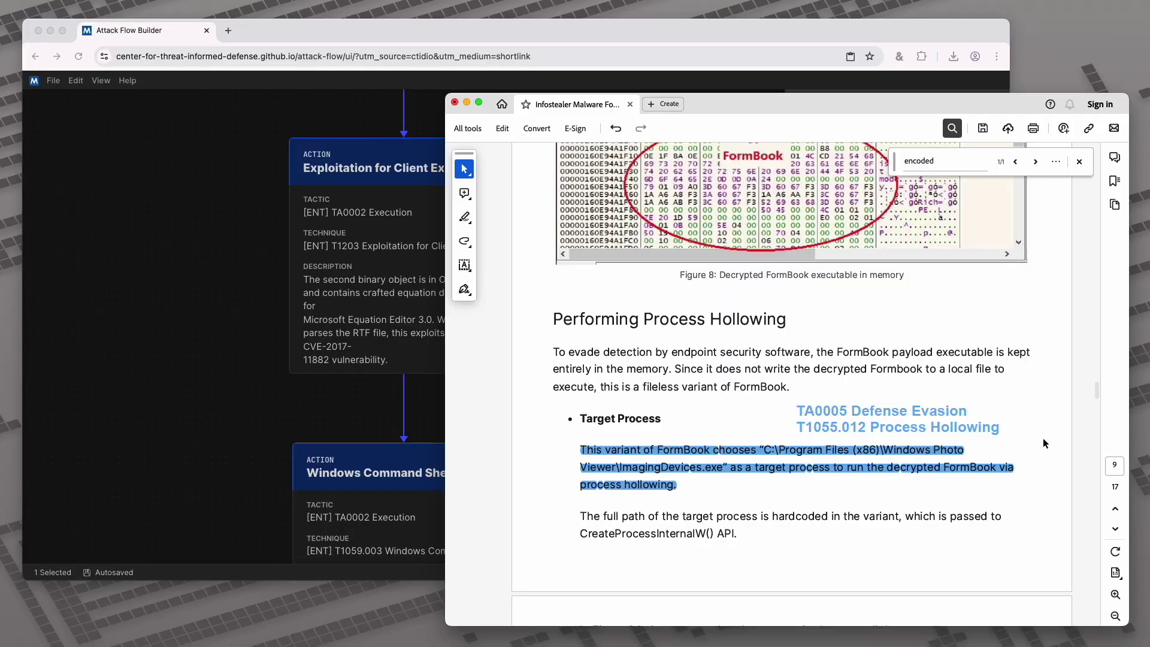
{"action": "scroll", "coordinate": [1044, 437], "scroll_direction": "down", "scroll_amount": 5}
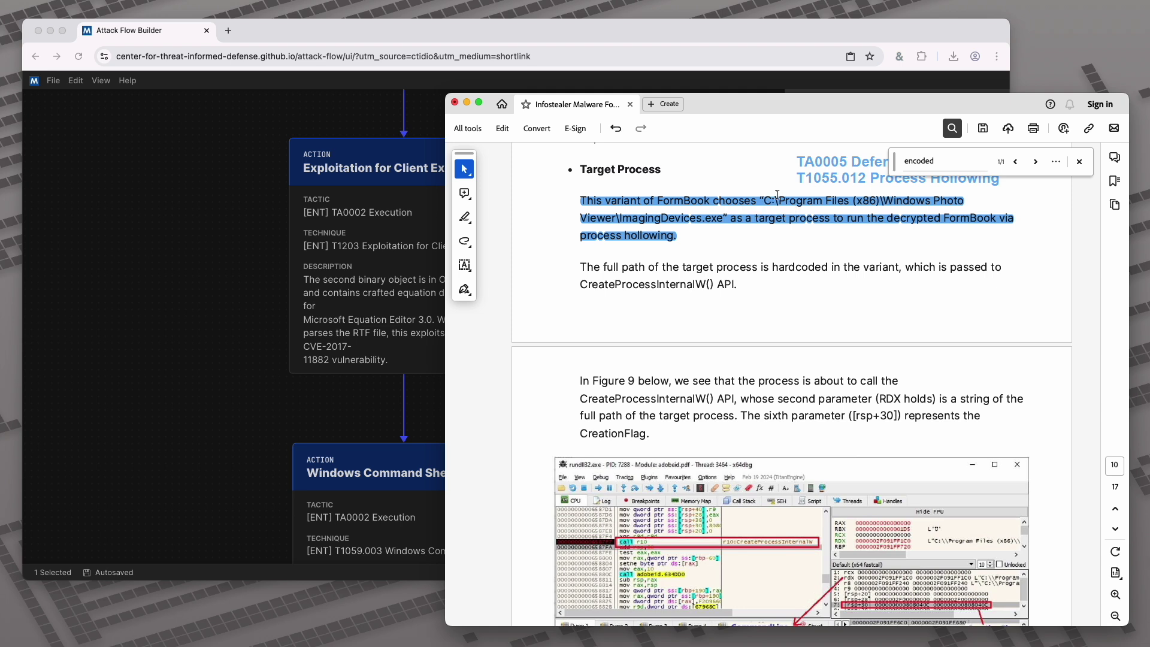
{"action": "left_click_drag", "start_coordinate": [791, 235], "coordinate": [760, 202]}
{"action": "key", "text": "ctrl+c"}
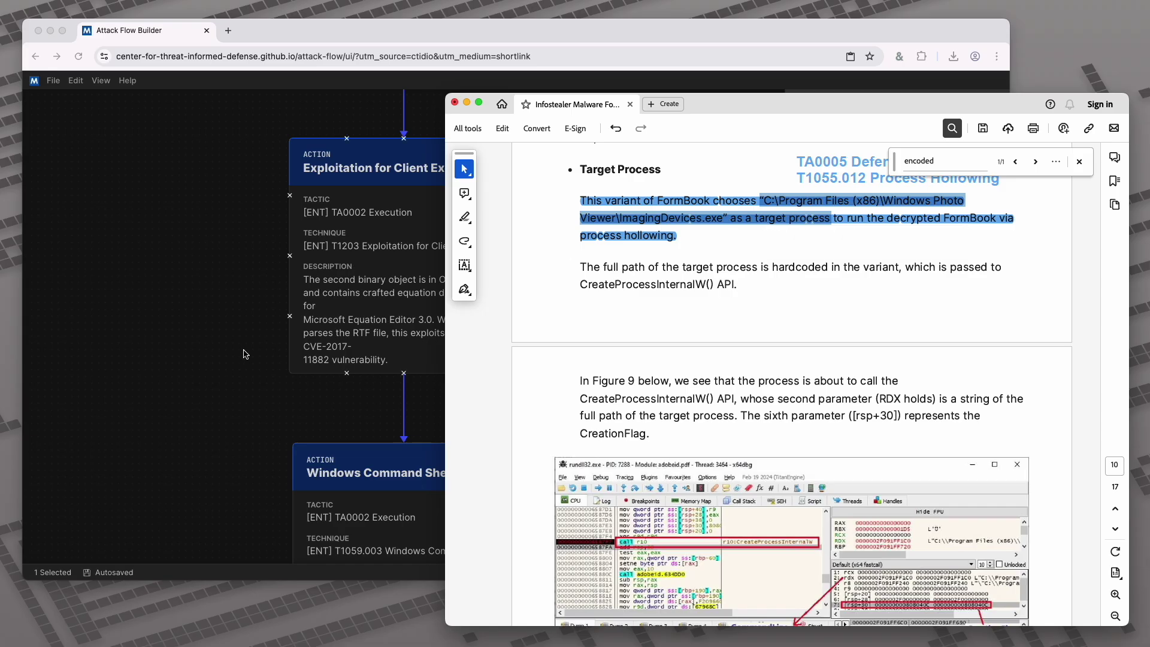
{"action": "left_click", "coordinate": [415, 411]}
{"action": "scroll", "coordinate": [549, 487], "scroll_direction": "down", "scroll_amount": 5}
{"action": "scroll", "coordinate": [549, 360], "scroll_direction": "down", "scroll_amount": 4}
{"action": "left_click", "coordinate": [549, 288]}
Add a File observable to the flow
{"action": "scroll", "coordinate": [549, 288], "scroll_direction": "down", "scroll_amount": 5}
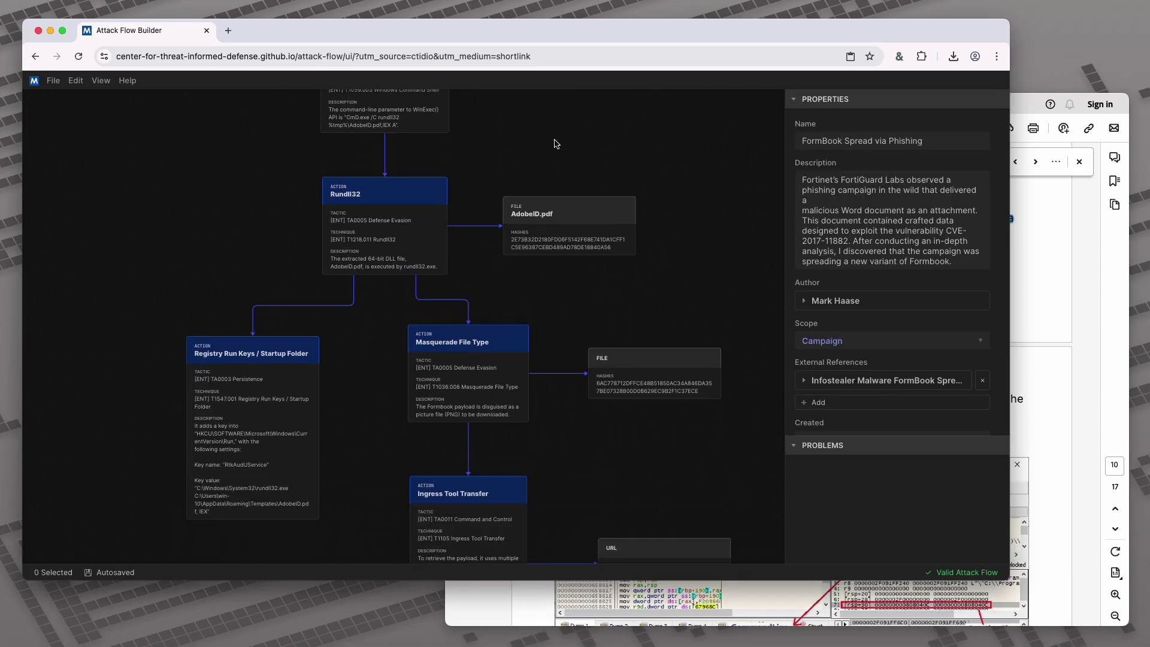
{"action": "scroll", "coordinate": [624, 462], "scroll_direction": "down", "scroll_amount": 10}
{"action": "scroll", "coordinate": [552, 428], "scroll_direction": "down", "scroll_amount": 5}
{"action": "right_click", "coordinate": [557, 359]}
{"action": "mouse_move", "coordinate": [631, 412]}
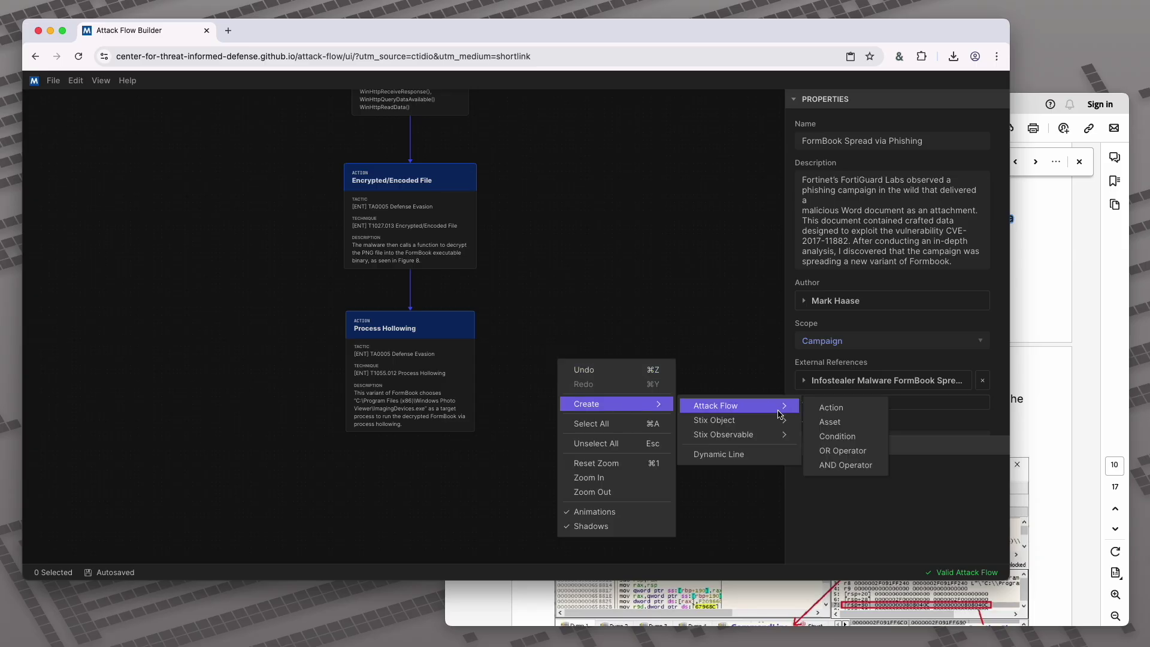
{"action": "mouse_move", "coordinate": [779, 434]}
{"action": "left_click", "coordinate": [809, 407]}
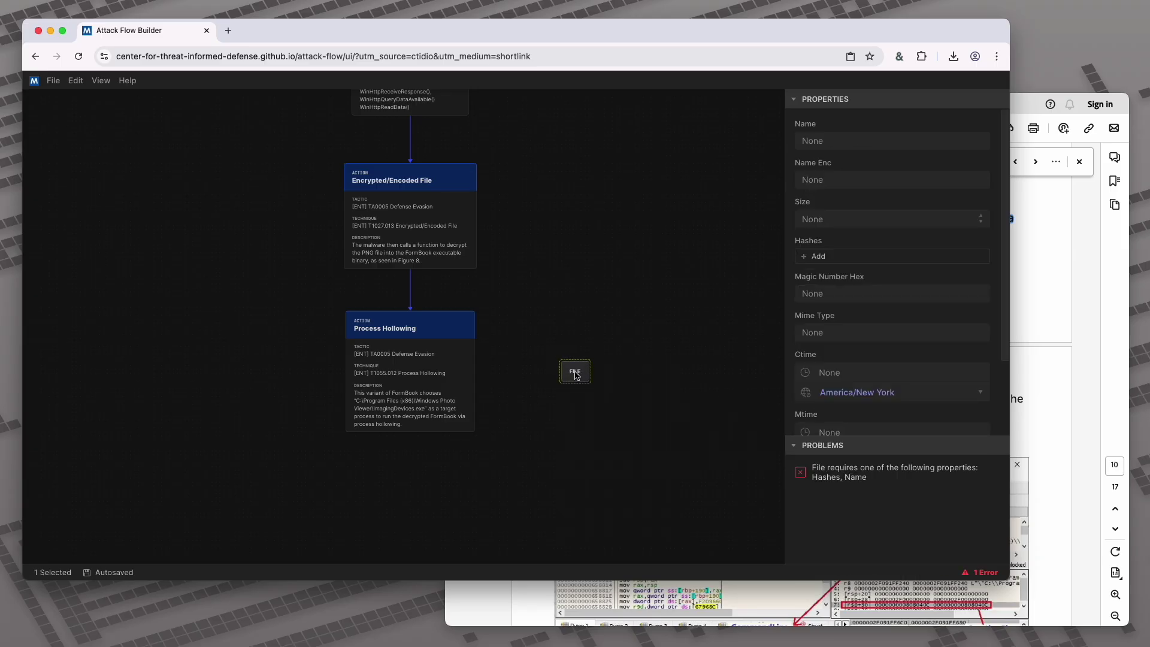
Name the file C:\Program Files (x86)\Windows Photo Viewer\ImagingDevices.exe, trimming the extra pasted text
{"action": "left_click", "coordinate": [839, 139]}
{"action": "key", "text": "ctrl+v"}
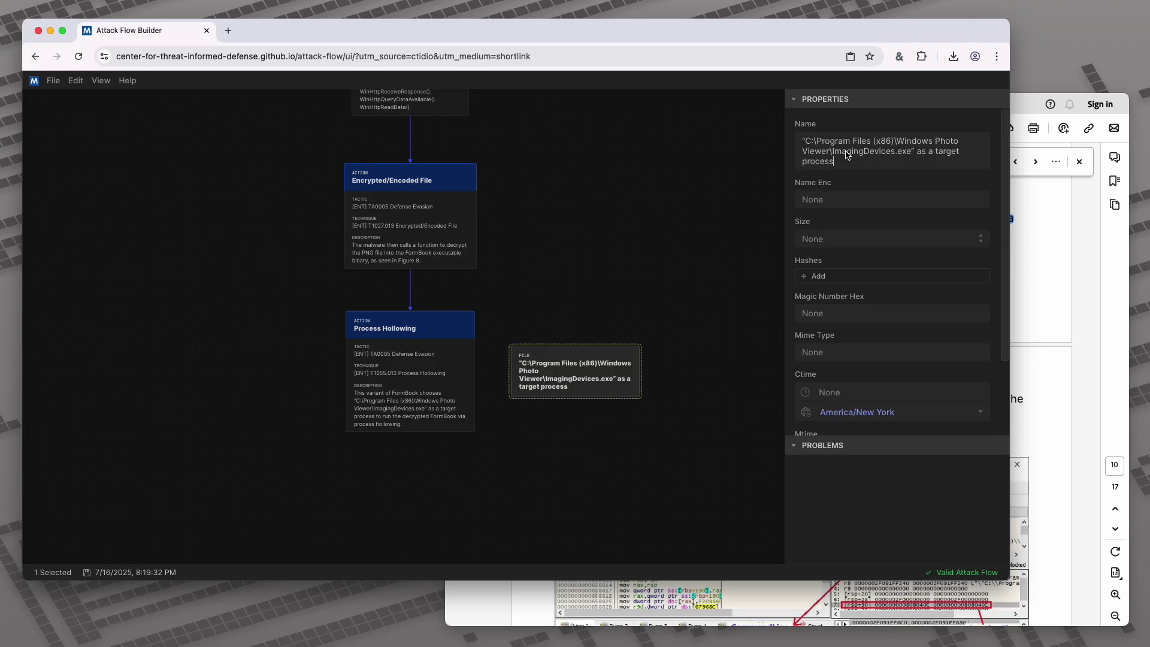
{"action": "key", "text": "BackSpace"}
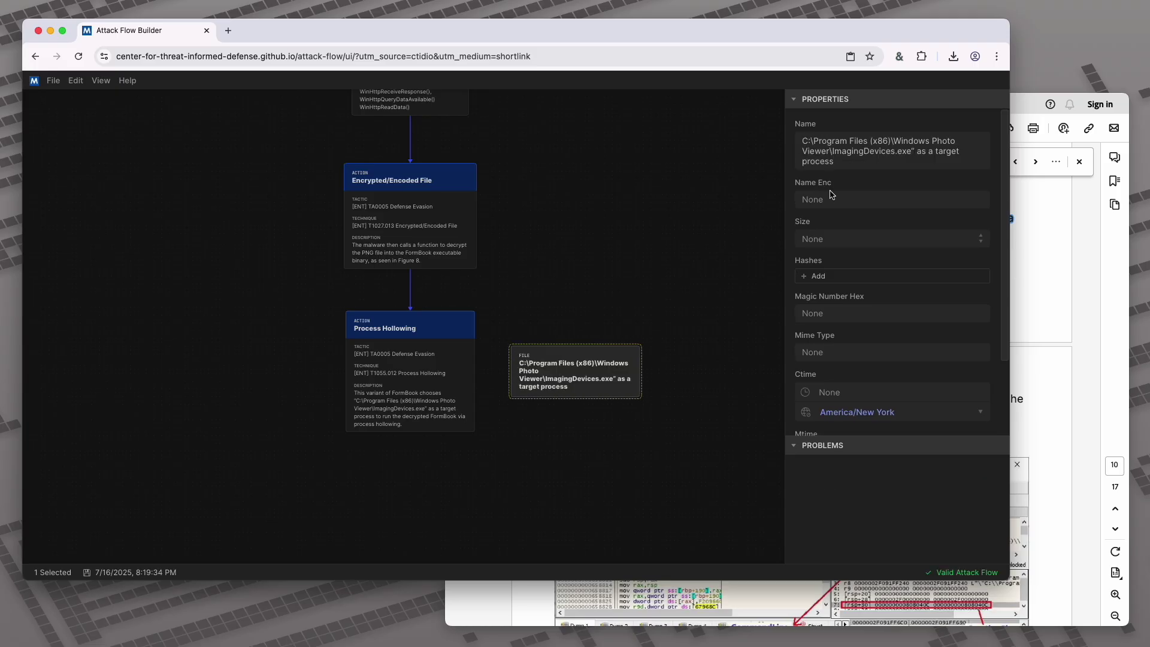
{"action": "left_click_drag", "start_coordinate": [911, 154], "coordinate": [959, 161]}
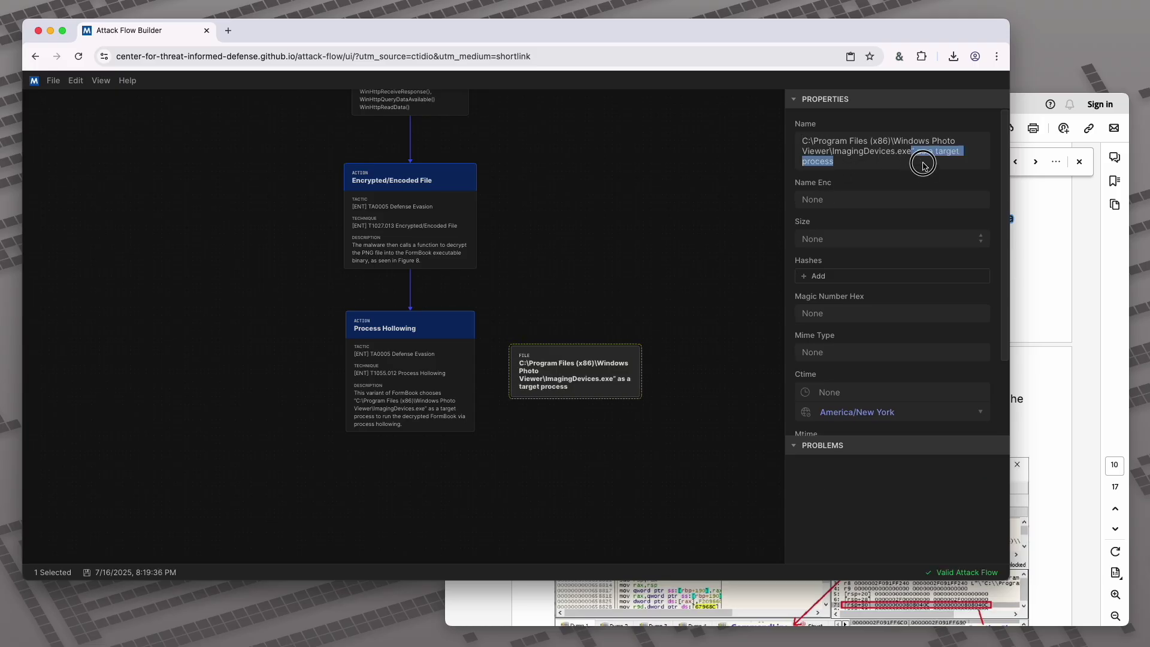
{"action": "key", "text": "BackSpace"}
{"action": "left_click", "coordinate": [639, 247]}
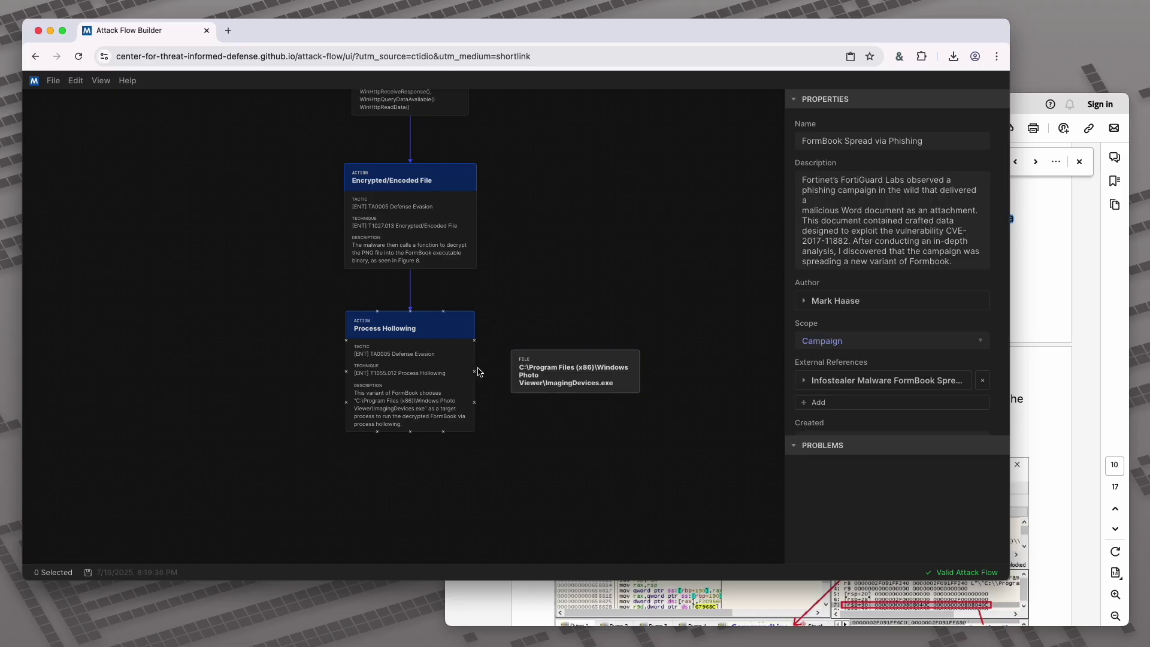
Link Process Hollowing to the ImagingDevices.exe File observable
{"action": "left_click_drag", "start_coordinate": [477, 376], "coordinate": [576, 375]}
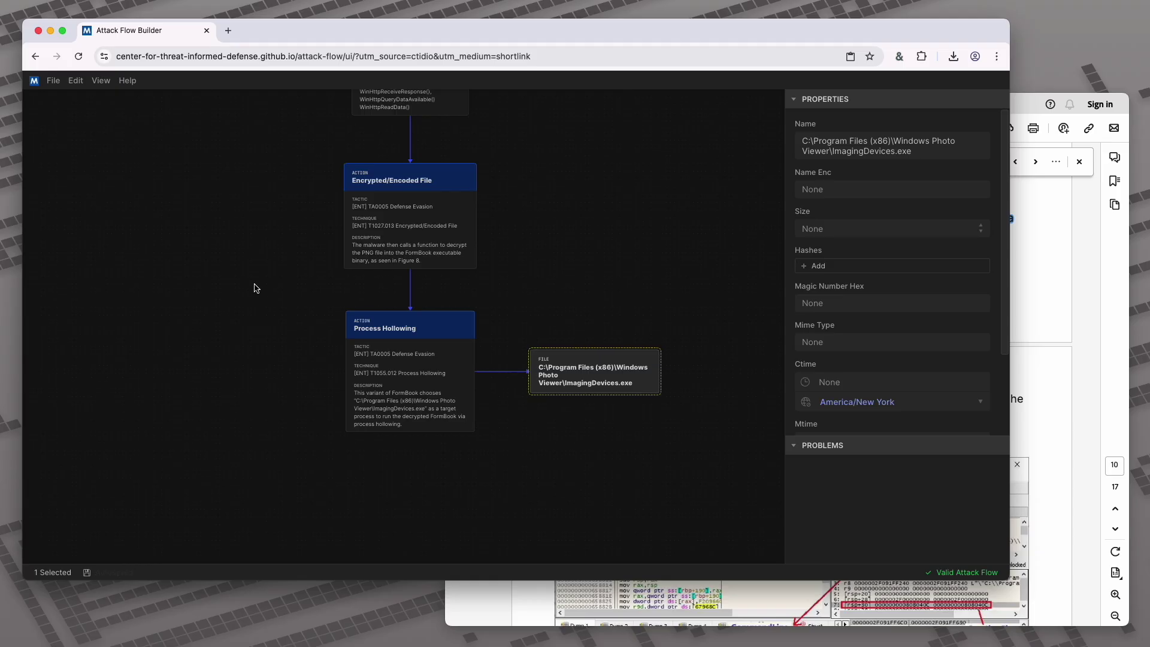
{"action": "scroll", "coordinate": [256, 264], "scroll_direction": "down", "scroll_amount": 3}
{"action": "scroll", "coordinate": [239, 239], "scroll_direction": "down", "scroll_amount": 2}
{"action": "left_click", "coordinate": [257, 314]}
{"action": "scroll", "coordinate": [295, 225], "scroll_direction": "down", "scroll_amount": 3}
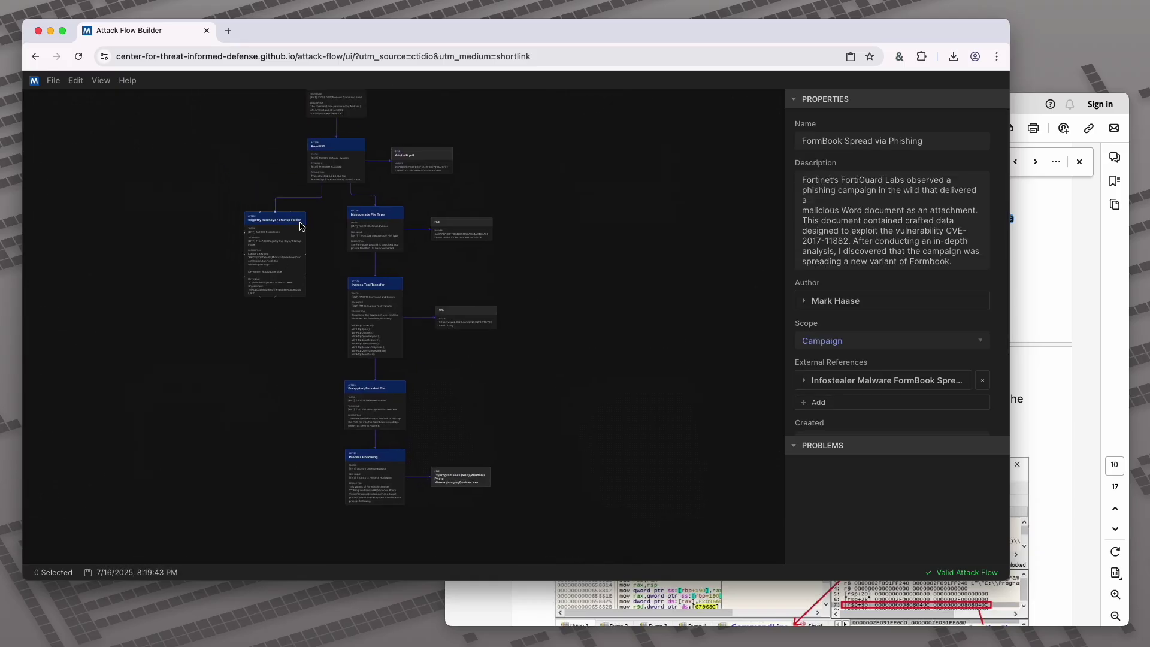
Review the report's IOCs list of the URL and sample SHA-256 hashes
{"action": "left_click_drag", "start_coordinate": [295, 219], "coordinate": [329, 418]}
{"action": "scroll", "coordinate": [429, 365], "scroll_direction": "up", "scroll_amount": 6}
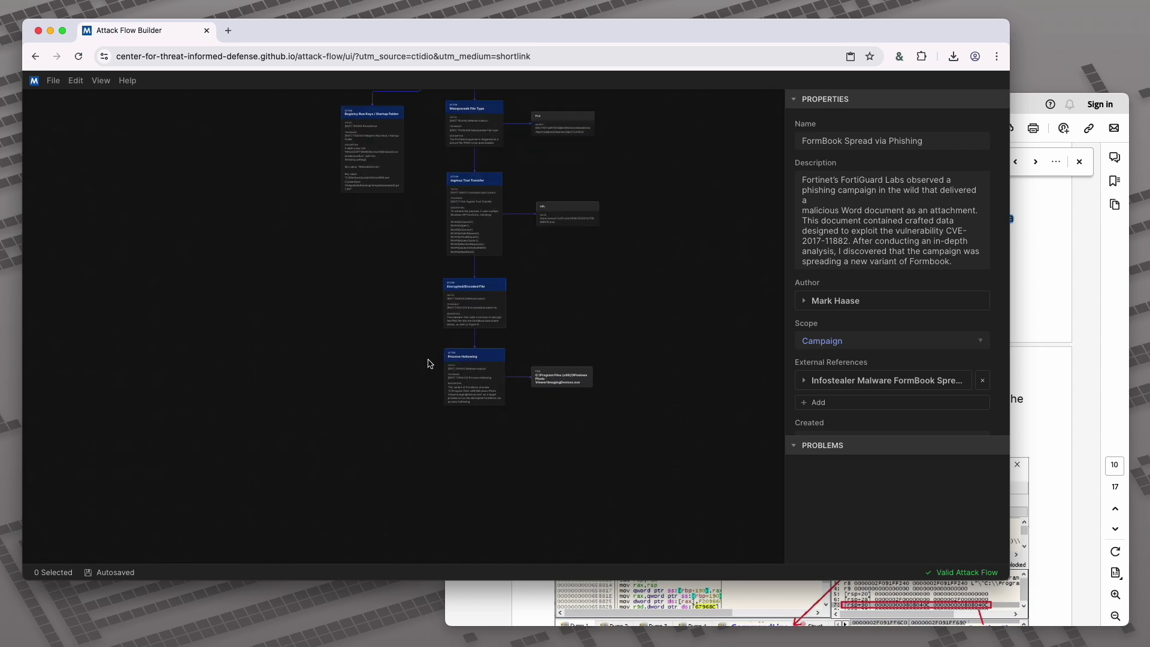
{"action": "left_click", "coordinate": [1048, 423]}
{"action": "scroll", "coordinate": [1059, 458], "scroll_direction": "down", "scroll_amount": 12}
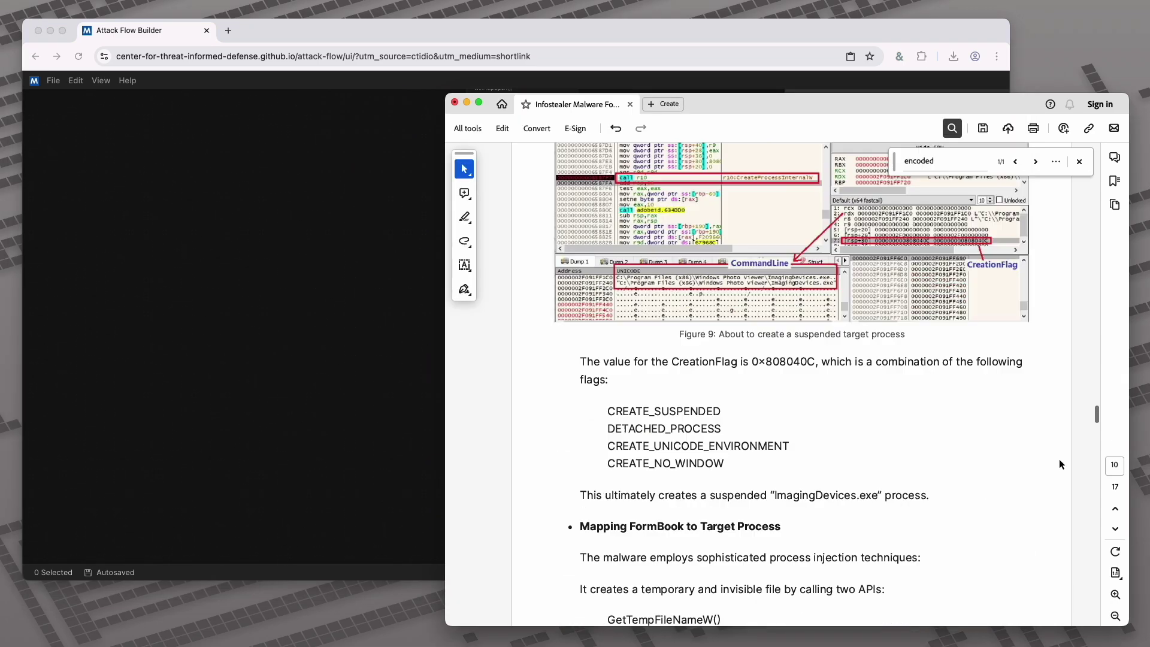
{"action": "scroll", "coordinate": [1059, 459], "scroll_direction": "down", "scroll_amount": 20}
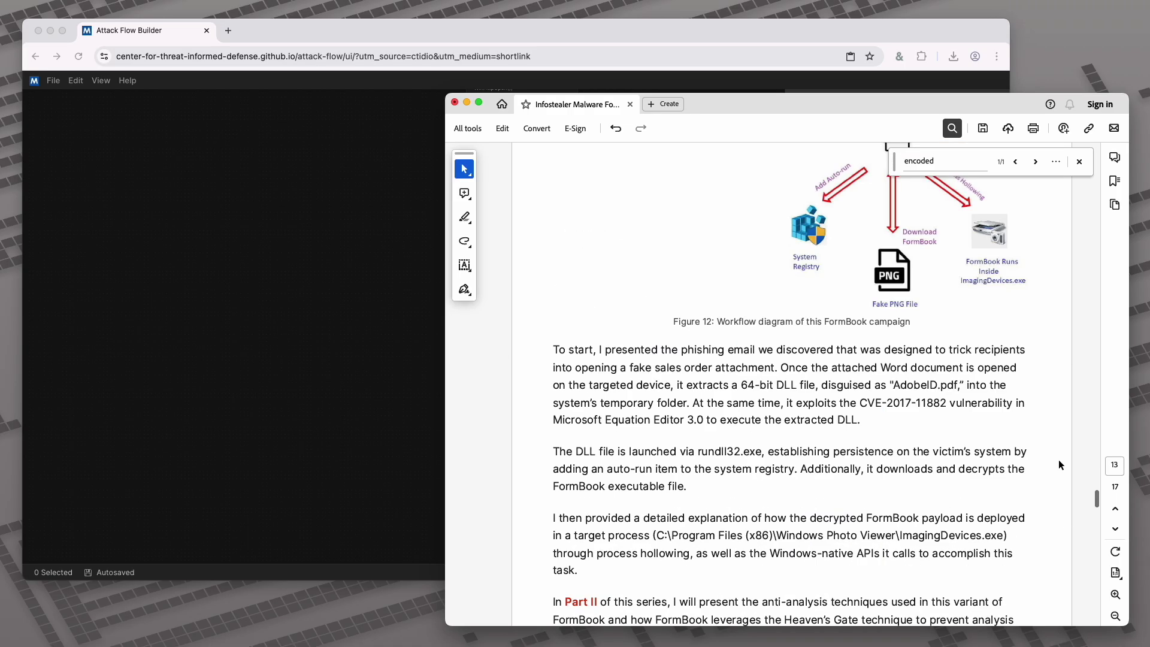
{"action": "scroll", "coordinate": [1059, 463], "scroll_direction": "down", "scroll_amount": 15}
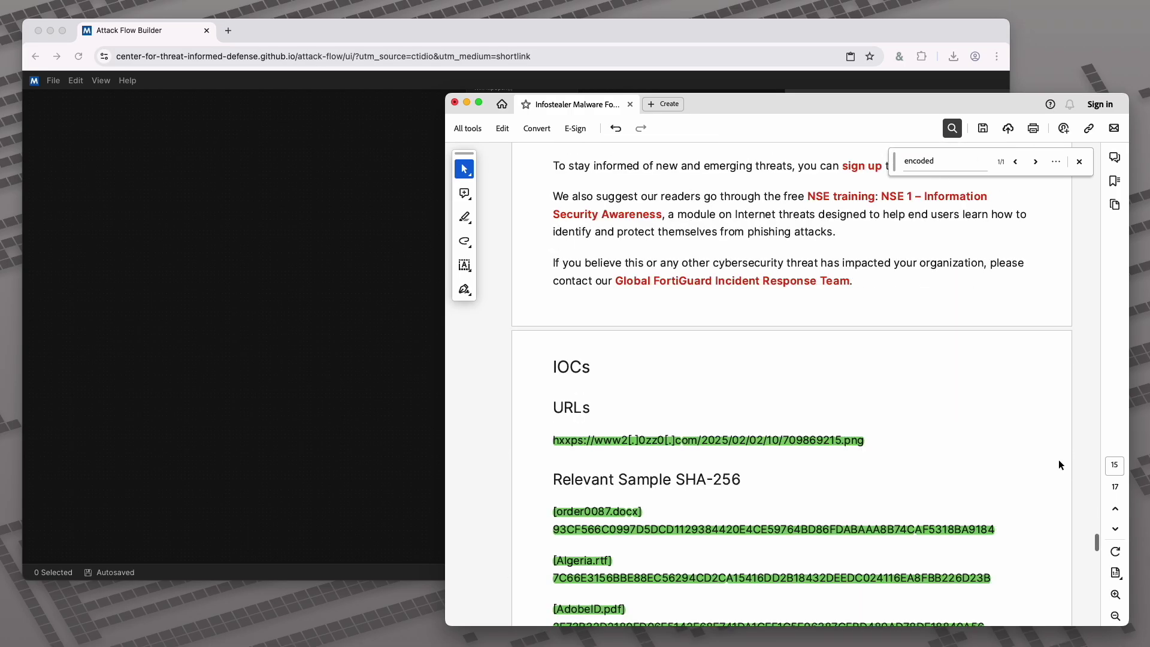
{"action": "scroll", "coordinate": [1058, 462], "scroll_direction": "down", "scroll_amount": 10}
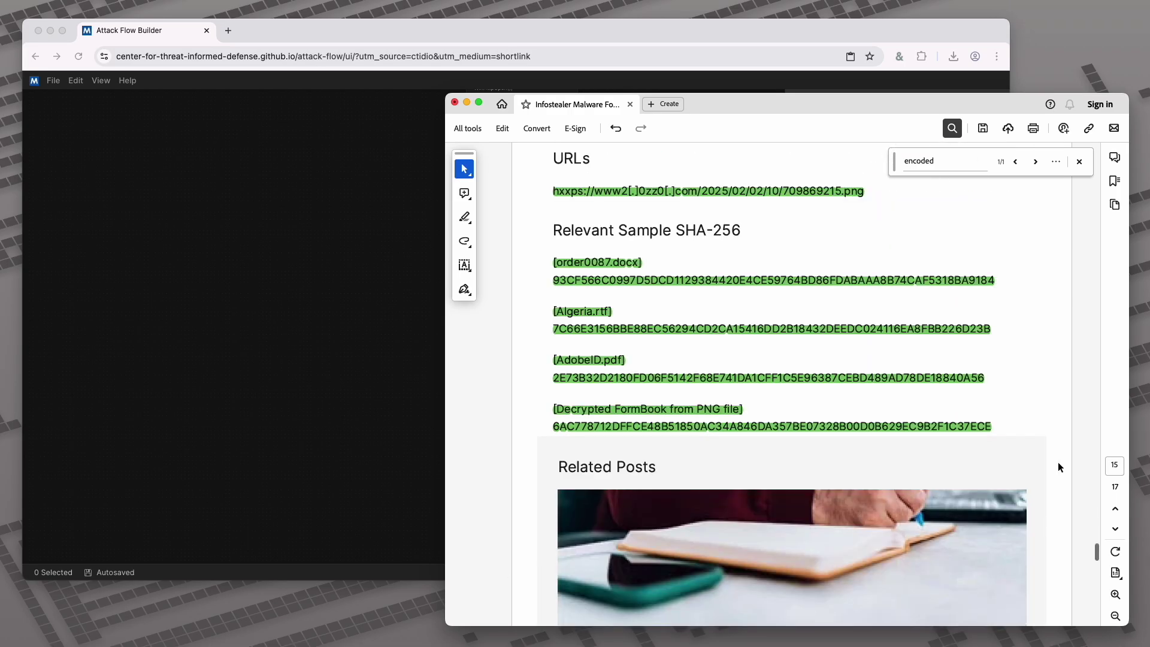
{"action": "scroll", "coordinate": [1058, 462], "scroll_direction": "down", "scroll_amount": 3}
{"action": "scroll", "coordinate": [1058, 462], "scroll_direction": "up", "scroll_amount": 10}
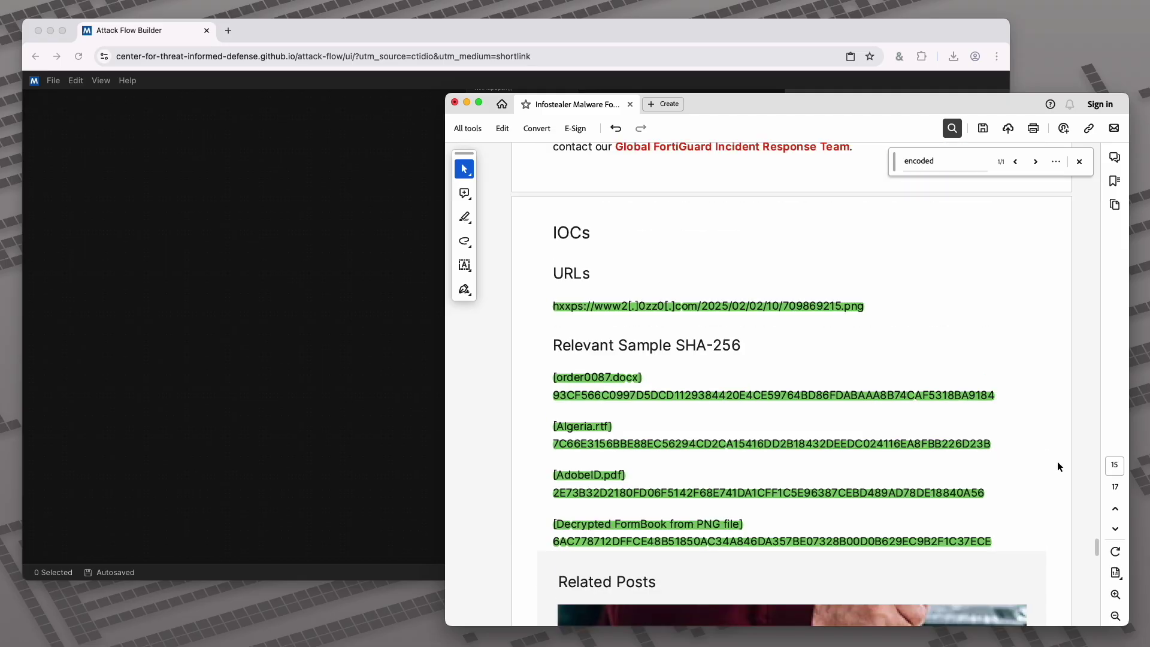
{"action": "scroll", "coordinate": [1058, 461], "scroll_direction": "up", "scroll_amount": 8}
{"action": "left_click", "coordinate": [336, 324]}
Add a Note object and connect Process Hollowing to it
{"action": "right_click", "coordinate": [313, 351]}
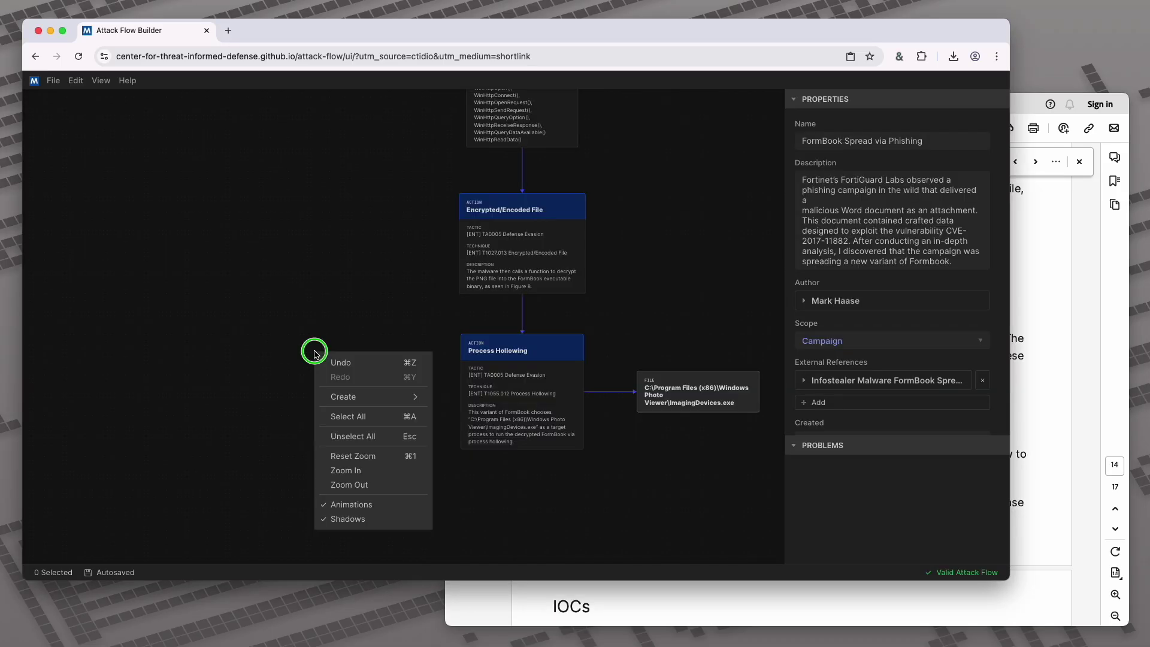
{"action": "mouse_move", "coordinate": [362, 397]}
{"action": "mouse_move", "coordinate": [483, 405]}
{"action": "mouse_move", "coordinate": [521, 414]}
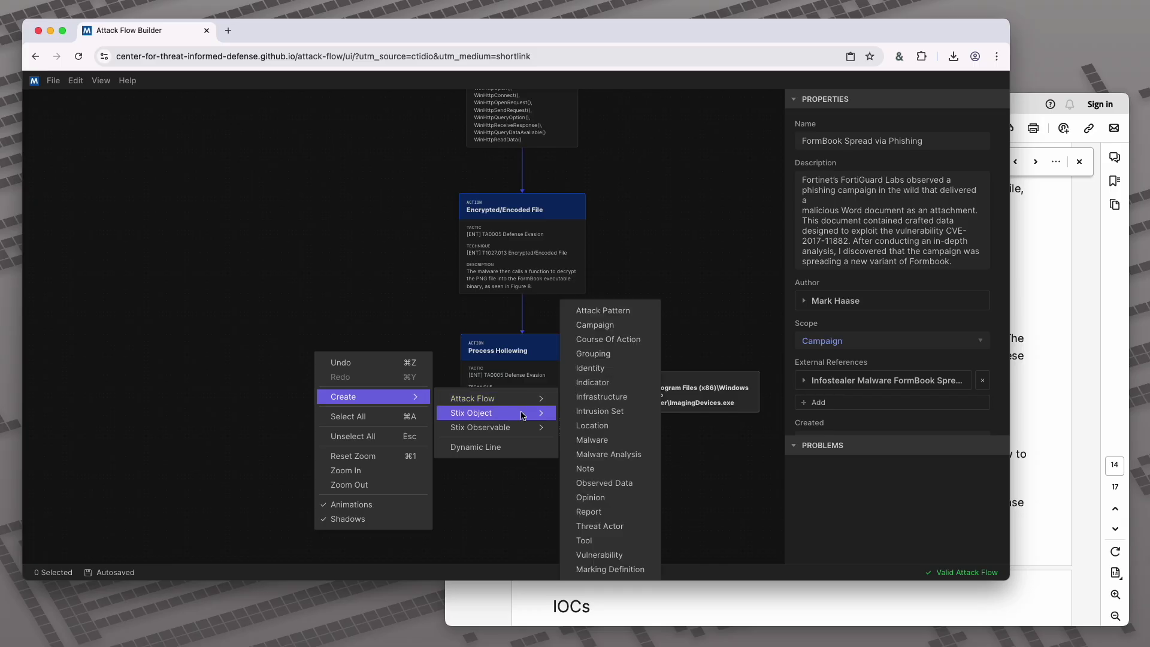
{"action": "left_click", "coordinate": [596, 467]}
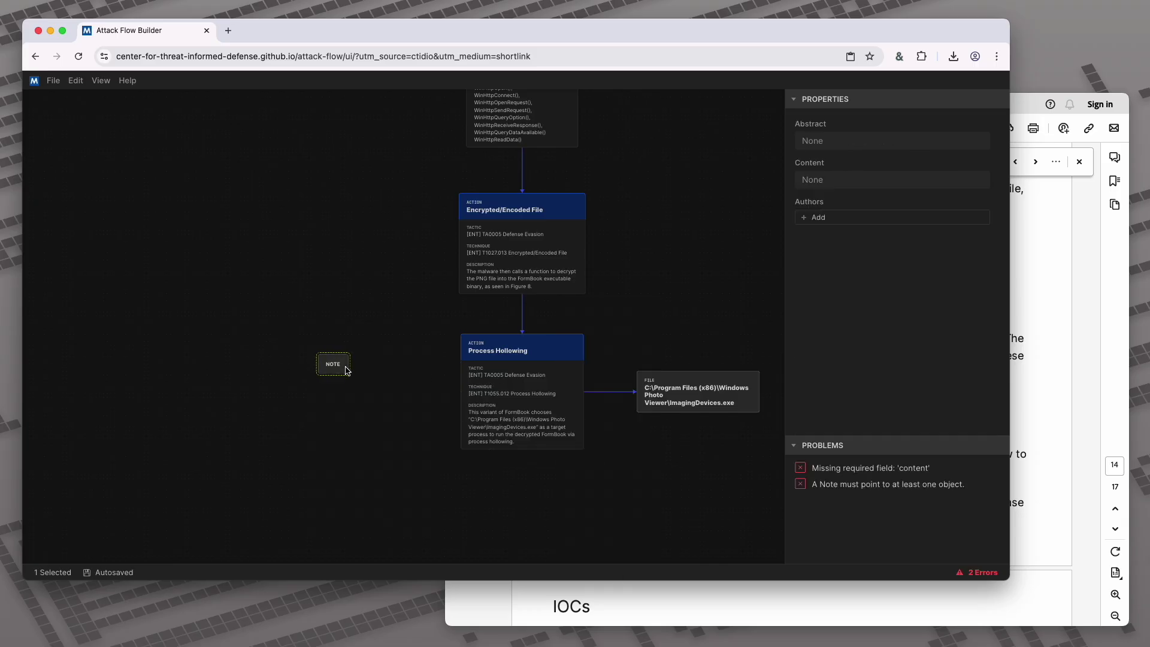
{"action": "left_click", "coordinate": [369, 367]}
{"action": "left_click_drag", "start_coordinate": [460, 393], "coordinate": [336, 391]}
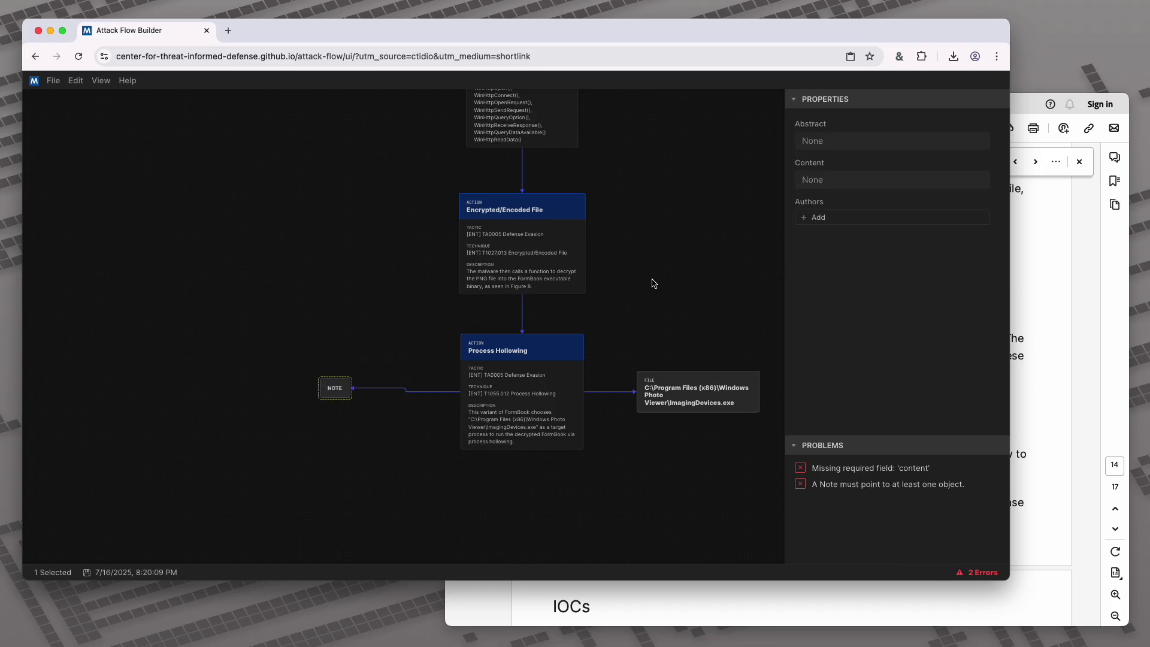
Set the note's abstract to 'To Do' and content to 'Read part 2 of the report to understand how works and what its capabilities'
{"action": "left_click", "coordinate": [829, 141]}
{"action": "type", "text": "To Do"}
{"action": "left_click", "coordinate": [855, 184]}
{"action": "type", "text": "Read par"}
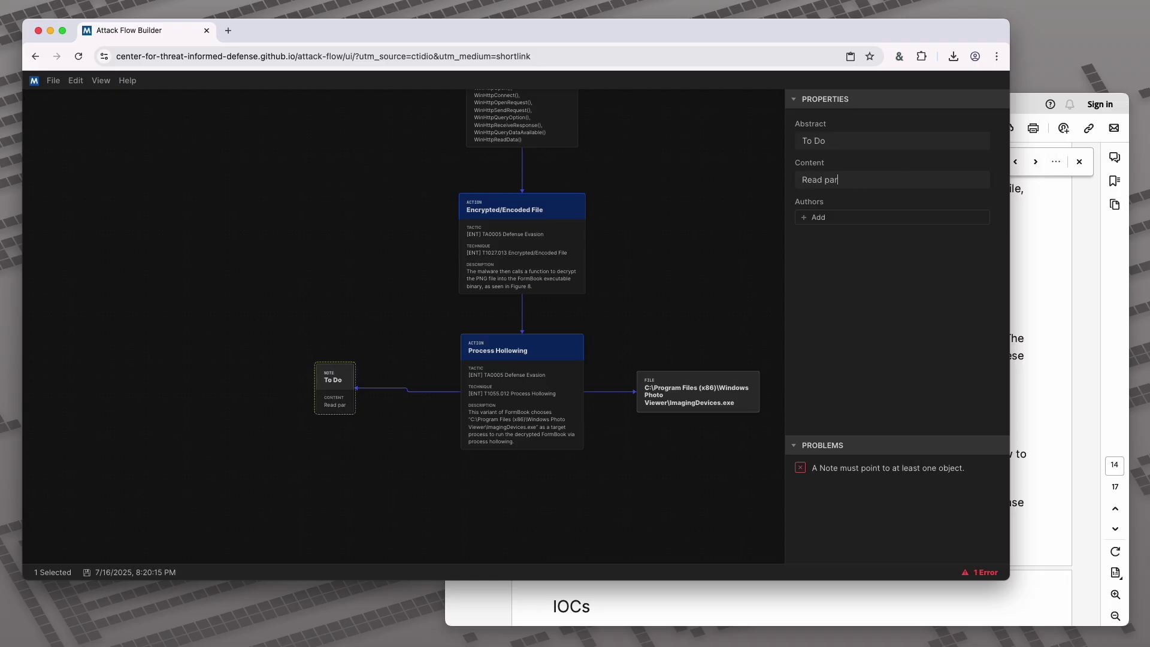
{"action": "type", "text": "t 2 of the report to undrstand"}
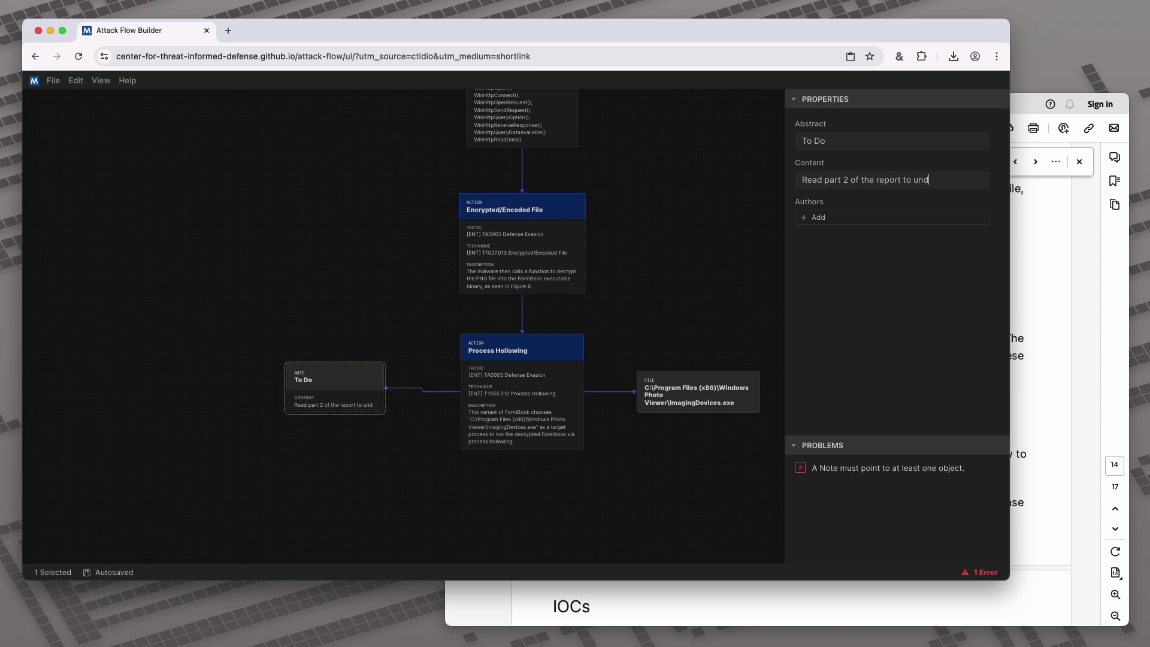
{"action": "key", "text": "BackSpace"}
{"action": "key", "text": "BackSpace"}
{"action": "key", "text": "BackSpace"}
{"action": "key", "text": "BackSpace"}
{"action": "key", "text": "BackSpace"}
{"action": "key", "text": "BackSpace"}
{"action": "type", "text": "er"}
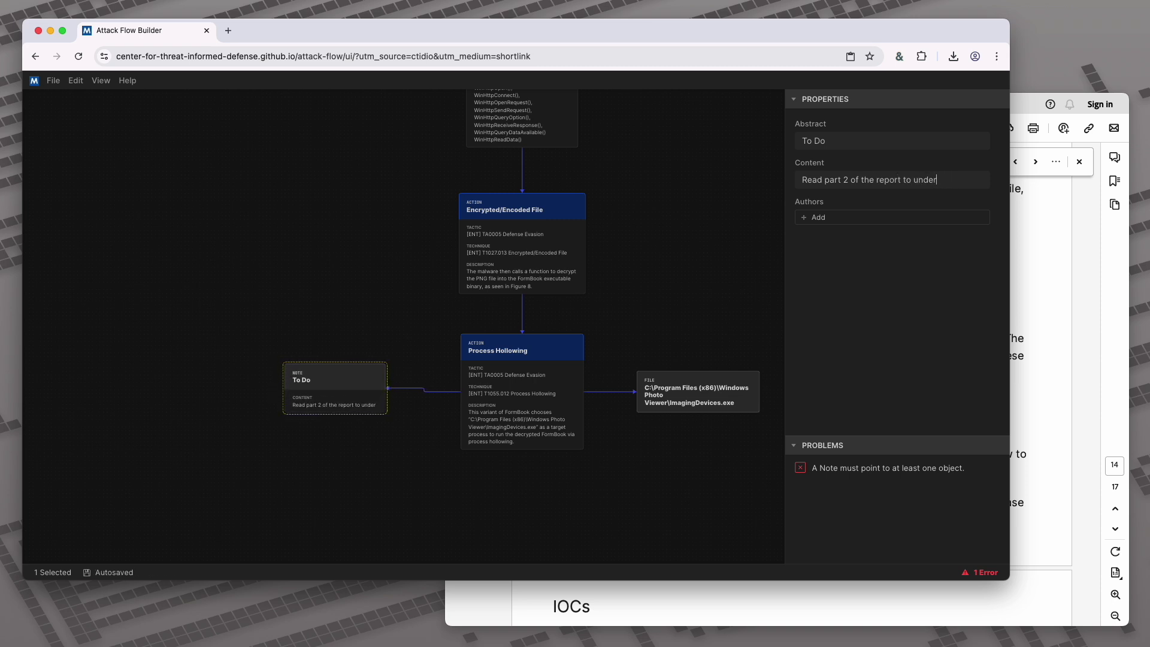
{"action": "type", "text": "stand how works and"}
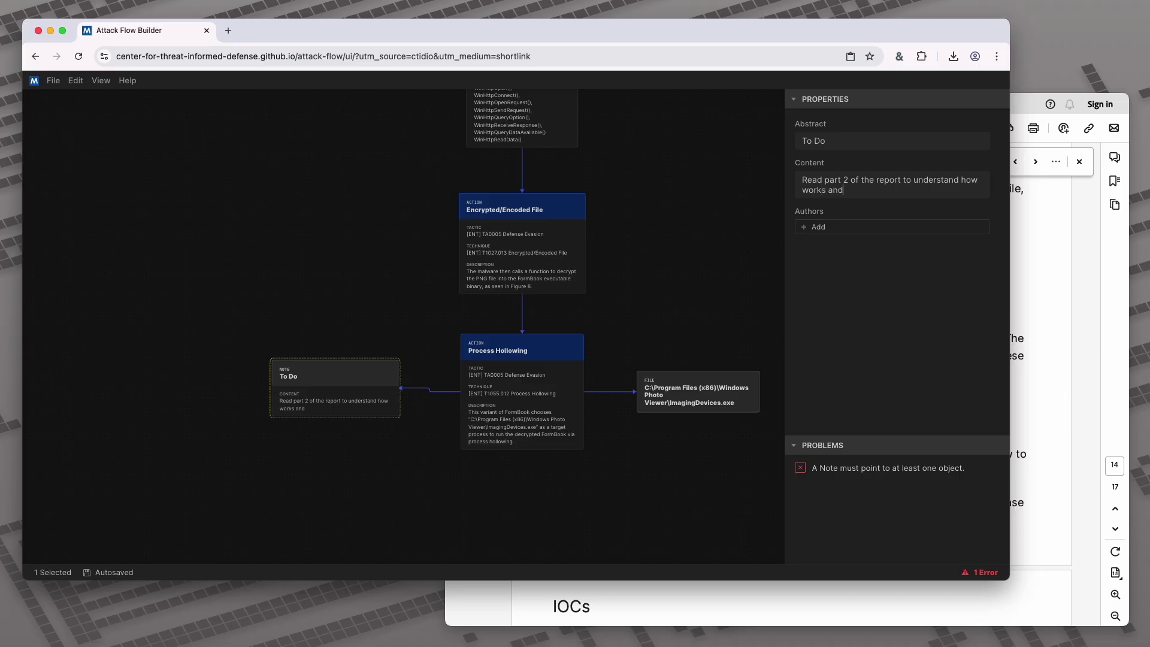
{"action": "type", "text": " what its capabilities are."}
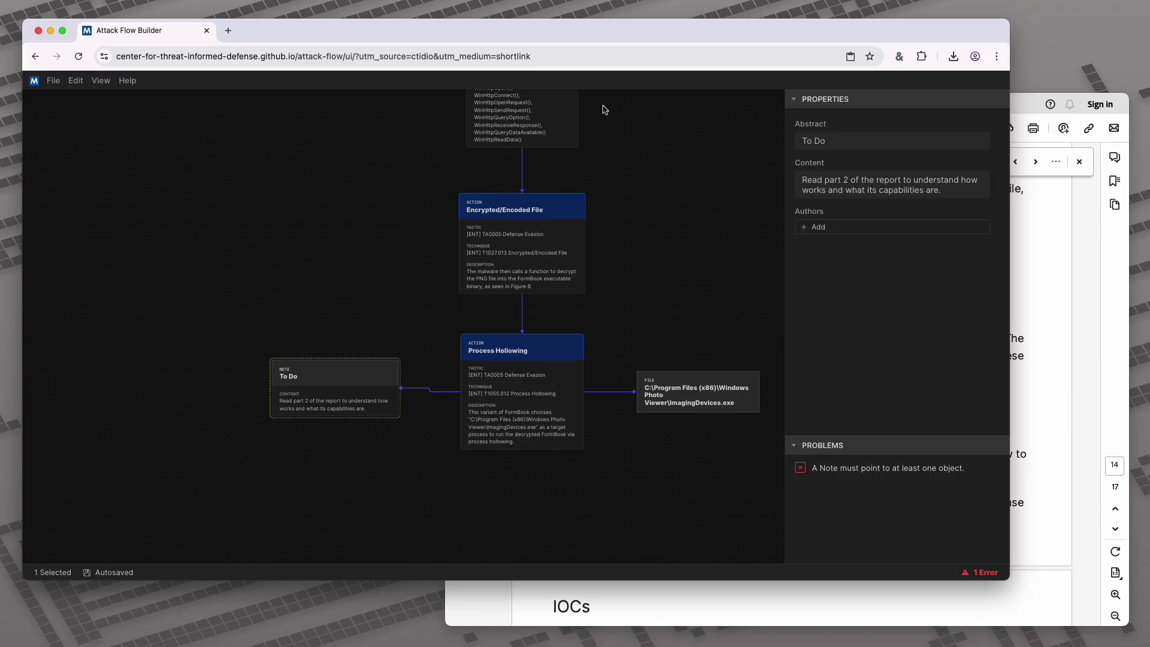
{"action": "scroll", "coordinate": [608, 190], "scroll_direction": "down", "scroll_amount": 5}
{"action": "left_click", "coordinate": [595, 159]}
{"action": "scroll", "coordinate": [636, 202], "scroll_direction": "up", "scroll_amount": 3}
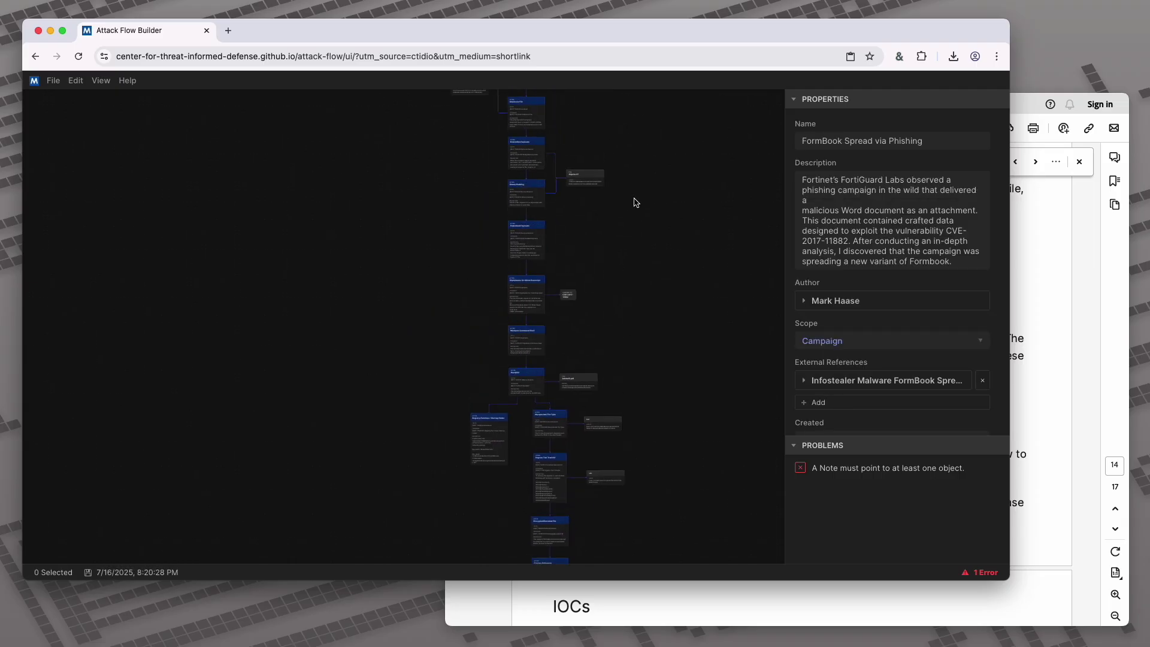
{"action": "scroll", "coordinate": [626, 342], "scroll_direction": "up", "scroll_amount": 2}
Save the attack flow file
{"action": "scroll", "coordinate": [557, 252], "scroll_direction": "up", "scroll_amount": 4}
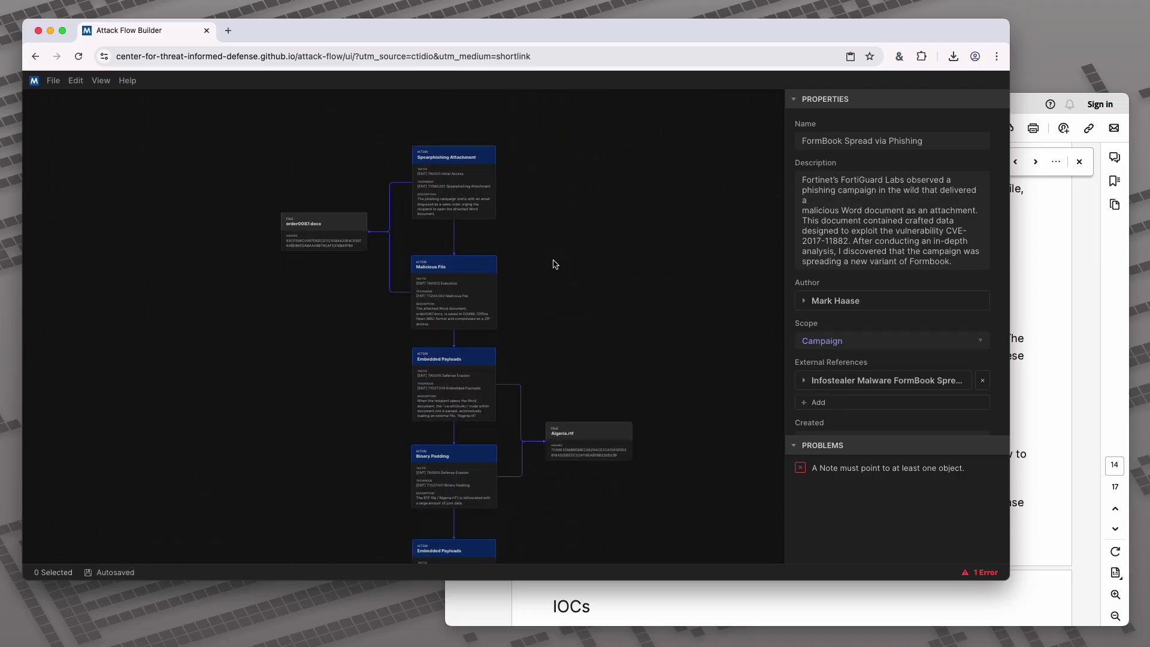
{"action": "scroll", "coordinate": [555, 264], "scroll_direction": "down", "scroll_amount": 1}
{"action": "left_click", "coordinate": [54, 80]}
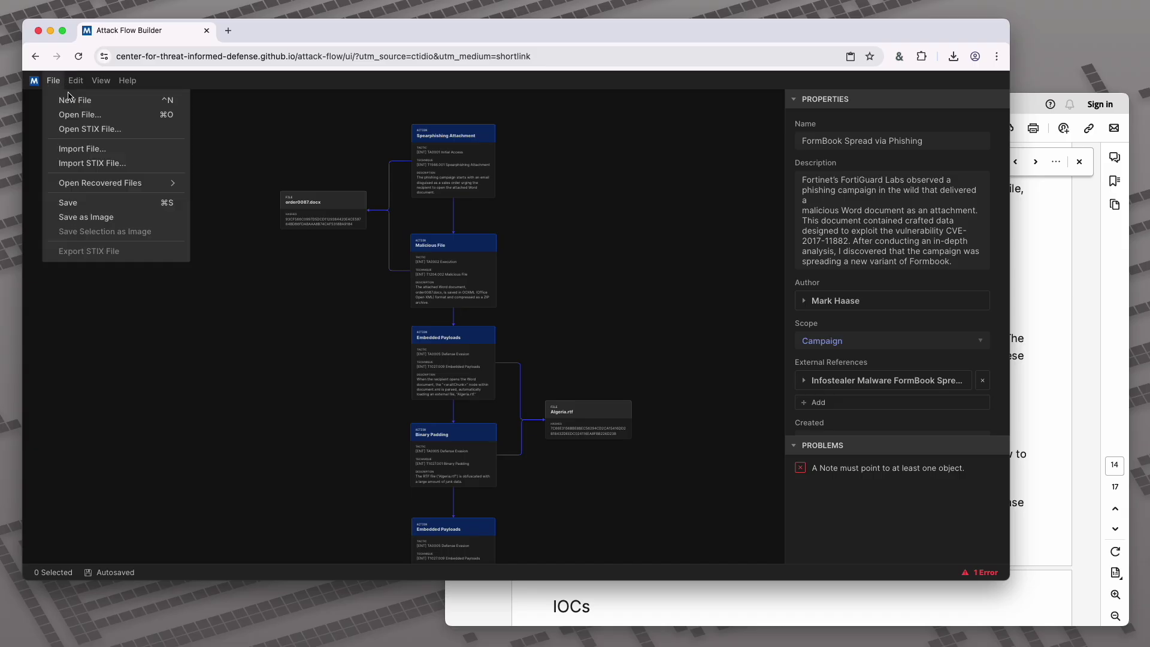
{"action": "left_click", "coordinate": [88, 201]}
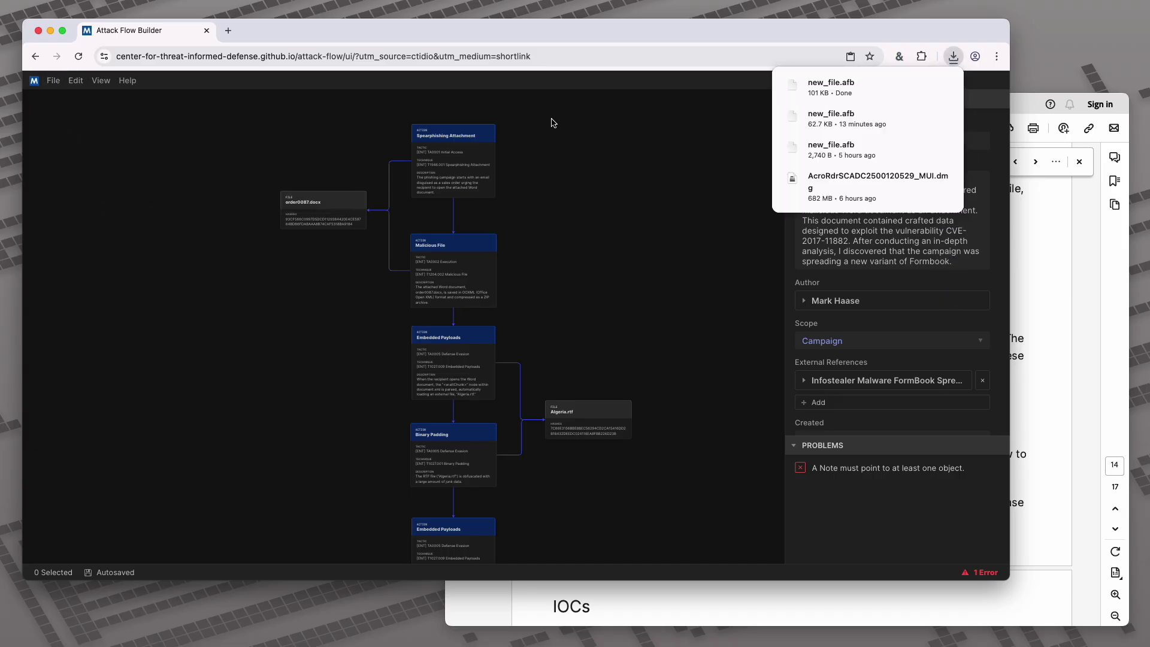
Replace the wrongly directed link with one from the To Do note to Process Hollowing
{"action": "left_click_drag", "start_coordinate": [579, 485], "coordinate": [601, 277]}
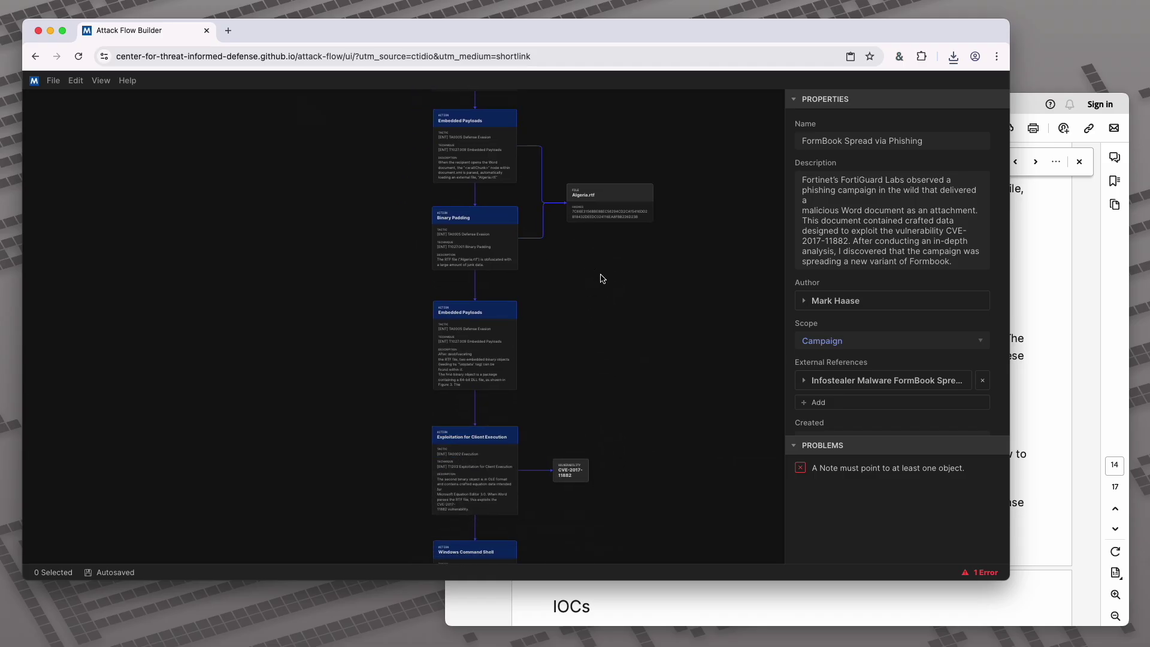
{"action": "left_click_drag", "start_coordinate": [606, 519], "coordinate": [605, 300]}
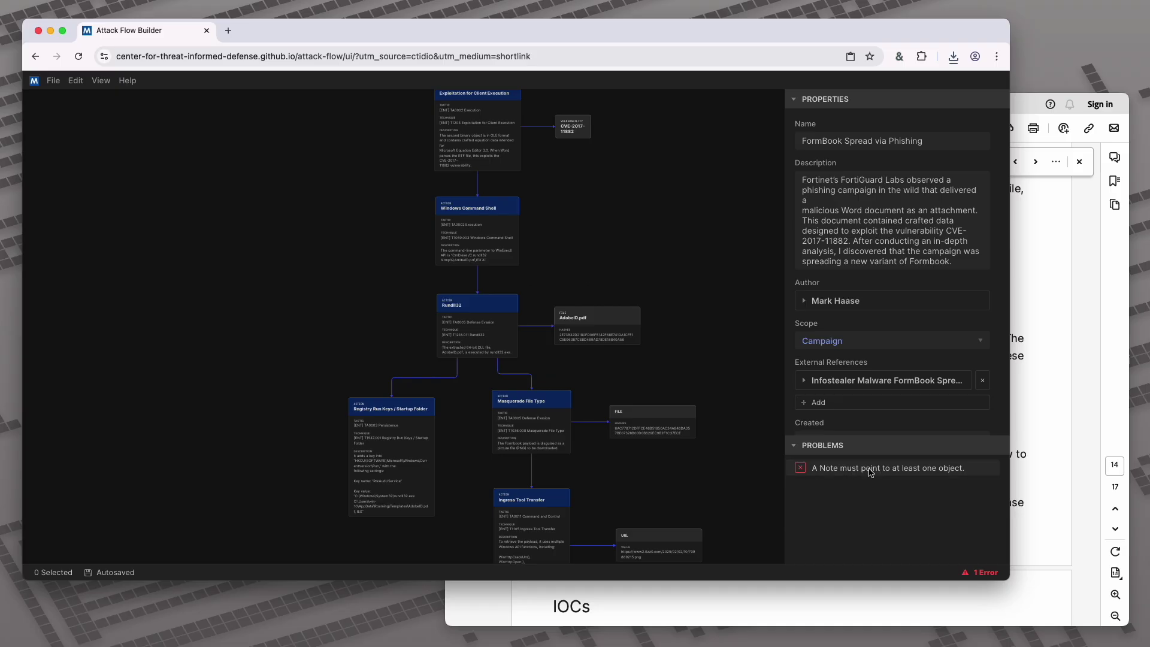
{"action": "left_click", "coordinate": [870, 473]}
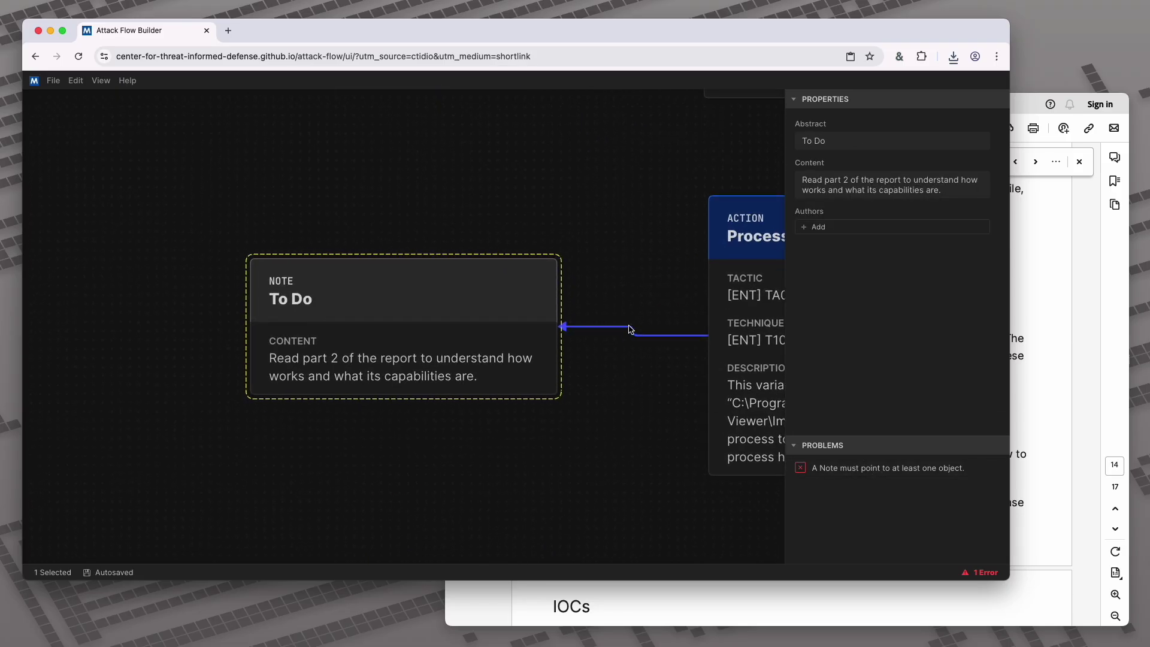
{"action": "left_click", "coordinate": [636, 336]}
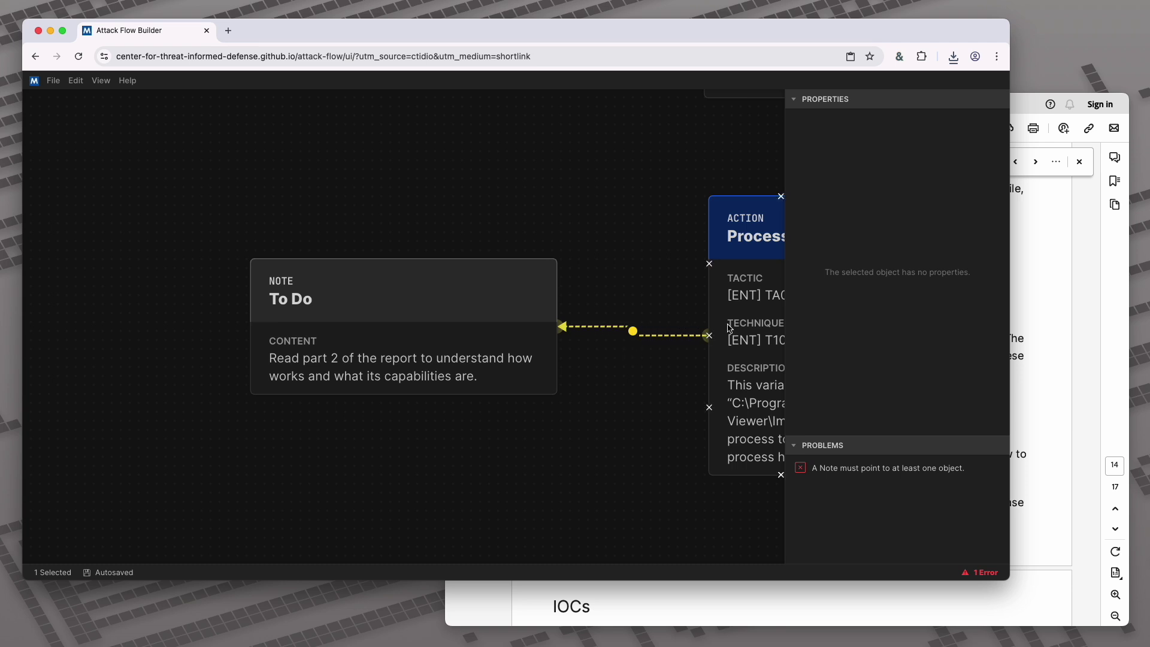
{"action": "key", "text": "Delete"}
{"action": "left_click_drag", "start_coordinate": [557, 327], "coordinate": [709, 337]}
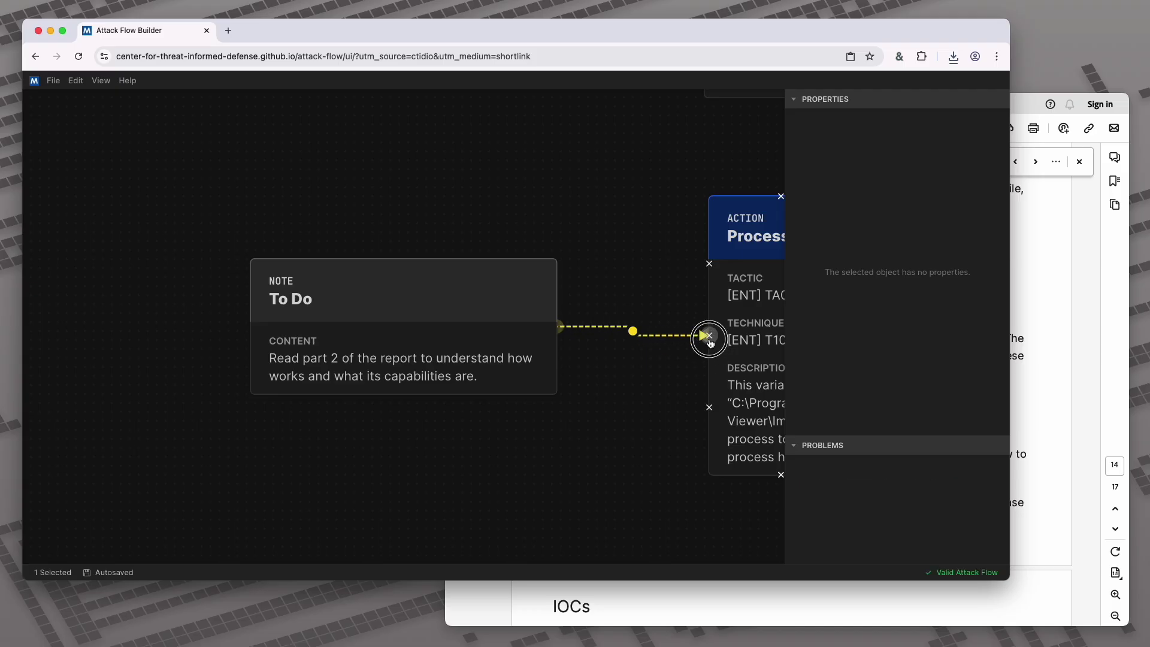
{"action": "left_click", "coordinate": [462, 352]}
{"action": "left_click_drag", "start_coordinate": [462, 352], "coordinate": [468, 361]}
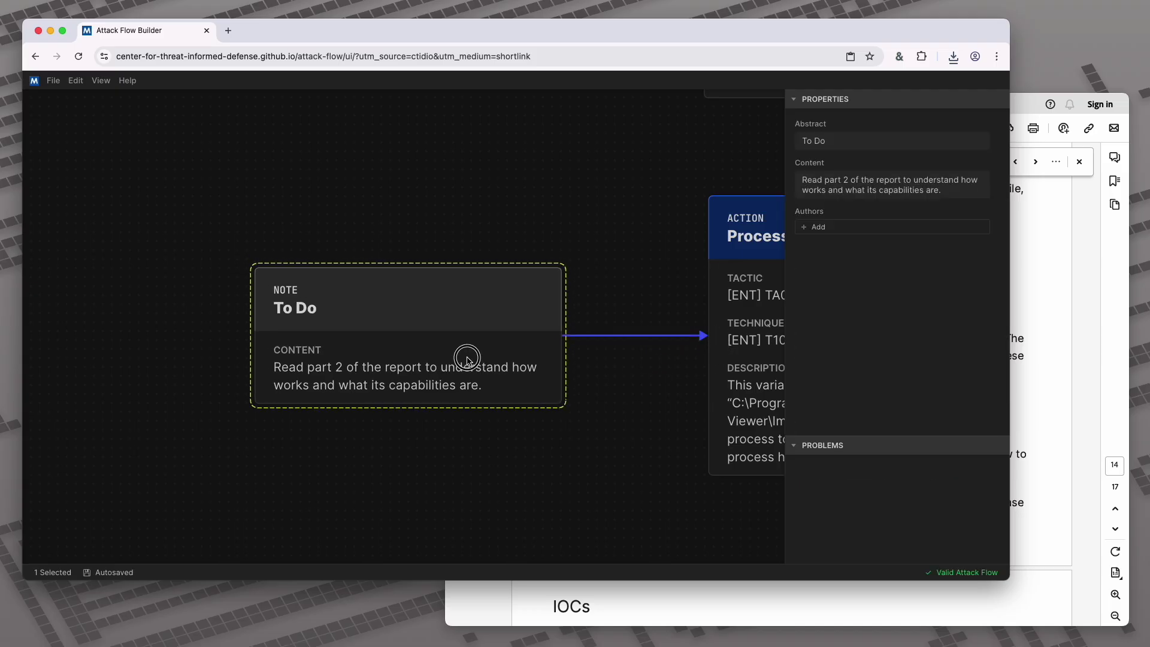
{"action": "left_click", "coordinate": [449, 237]}
{"action": "left_click", "coordinate": [52, 81]}
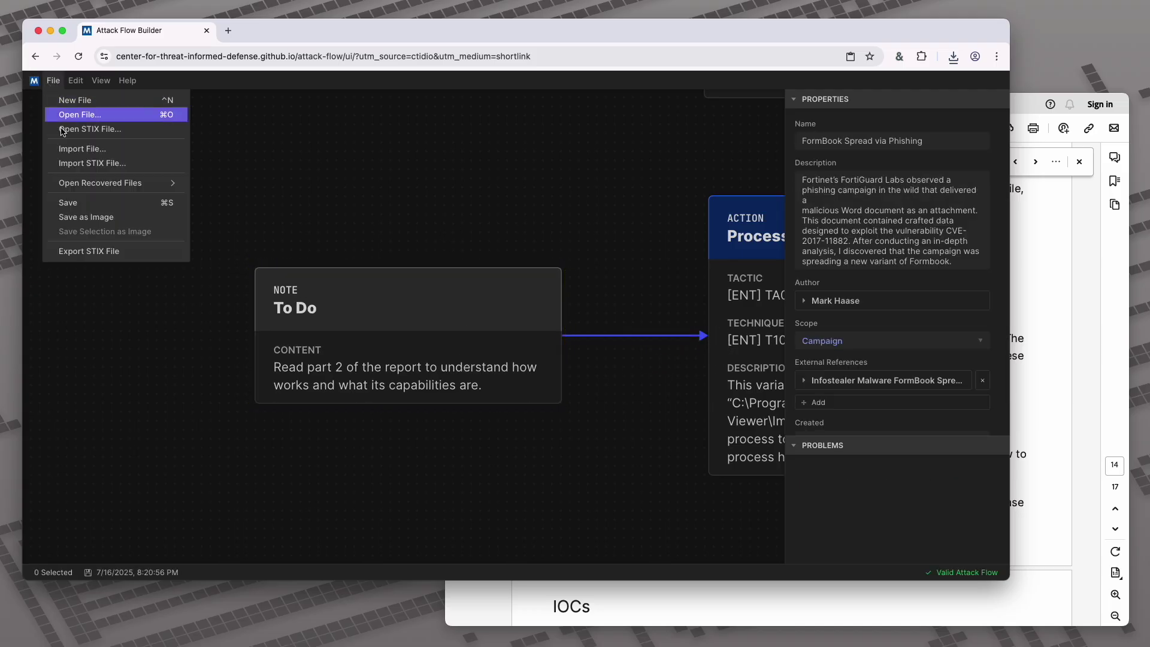
Save the finished flow again and export it as a STIX file
{"action": "left_click", "coordinate": [90, 202]}
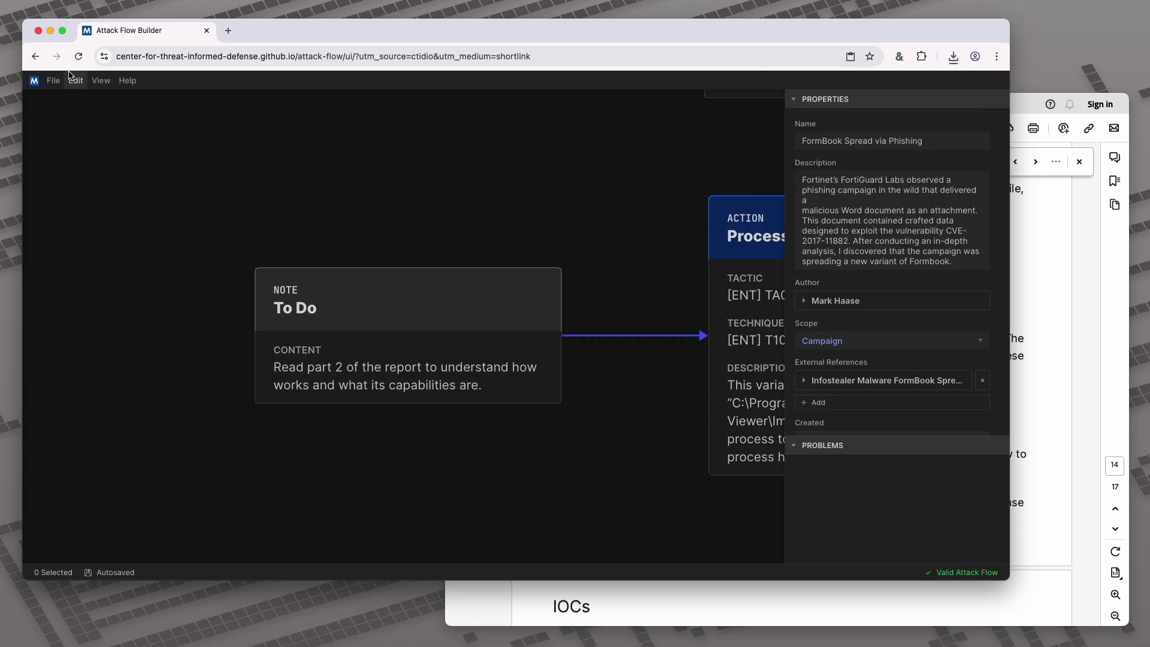
{"action": "left_click", "coordinate": [51, 80]}
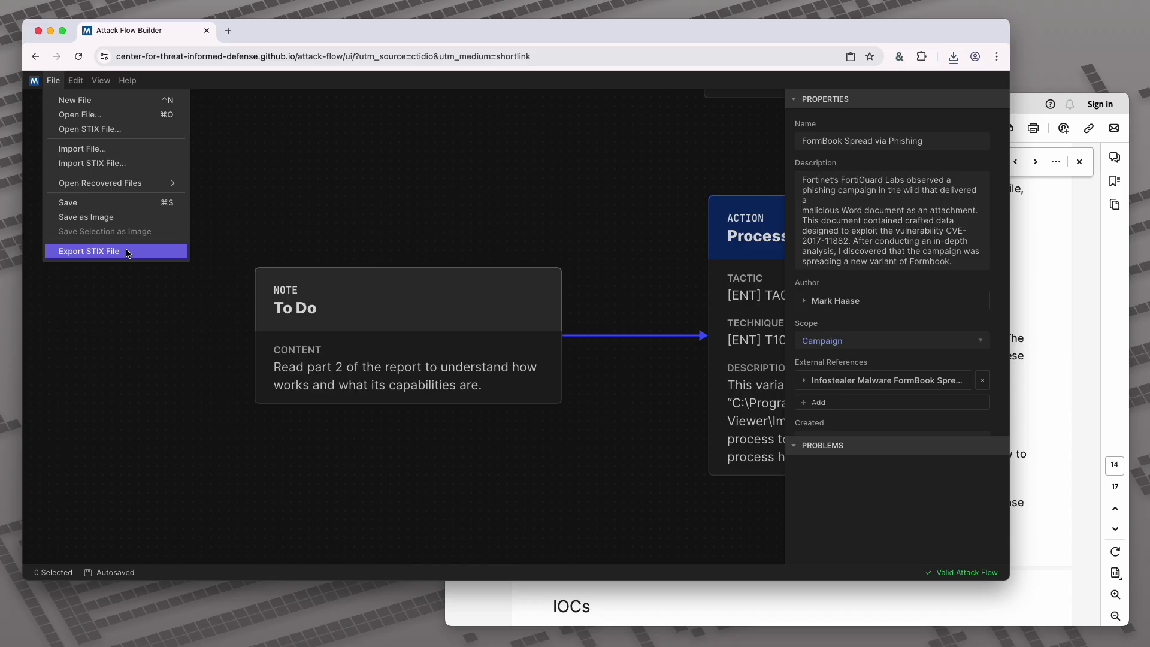
{"action": "left_click", "coordinate": [127, 252]}
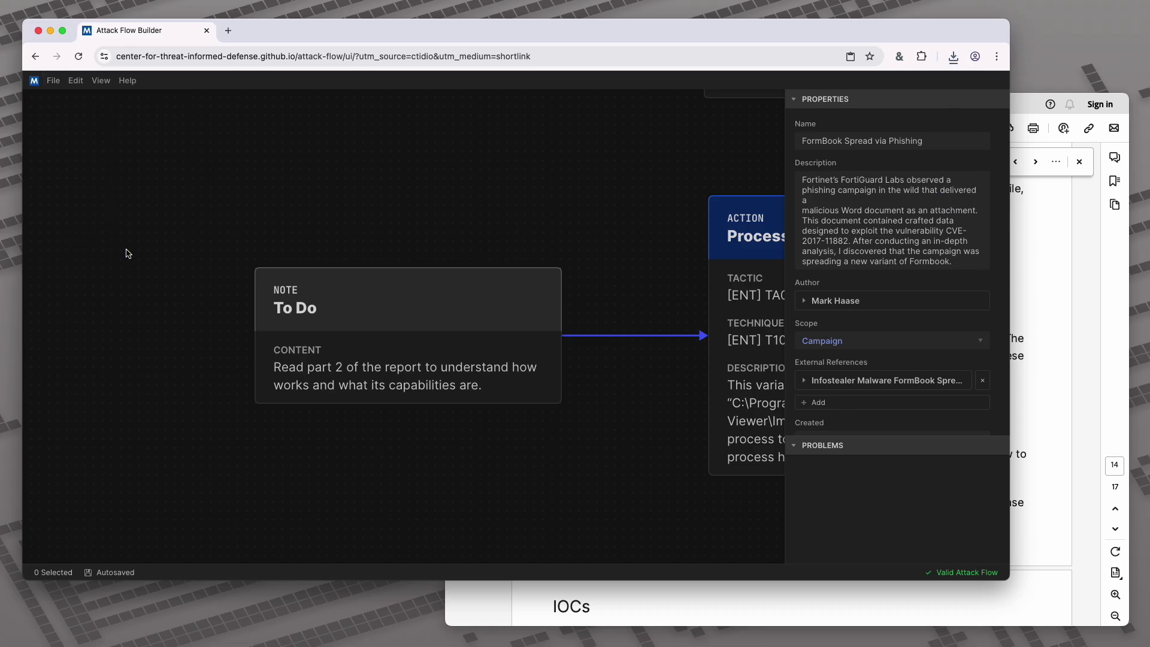